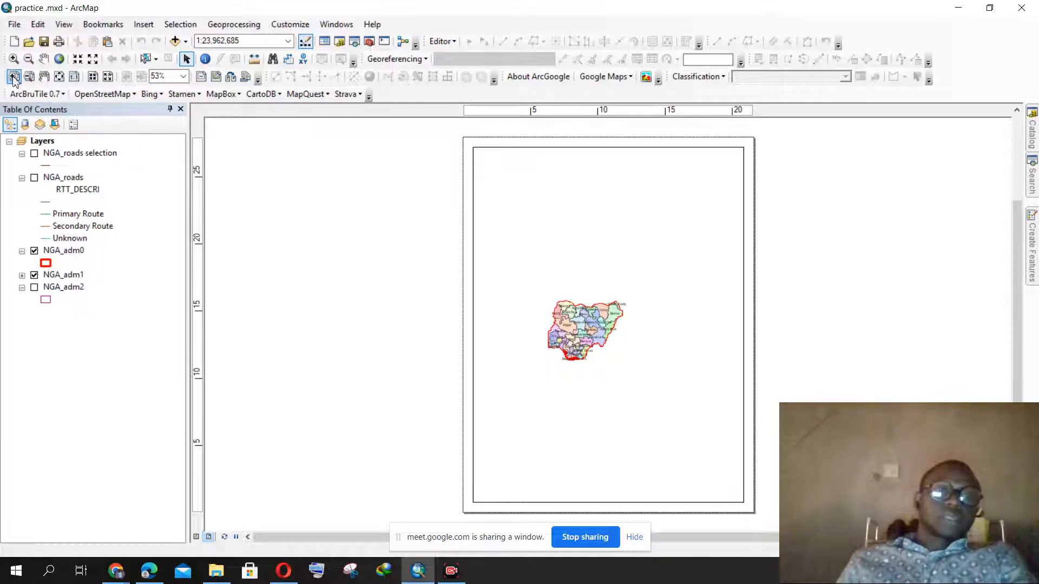
# Turn the Layout toolbar off and back on
pyautogui.rightClick(745, 35)
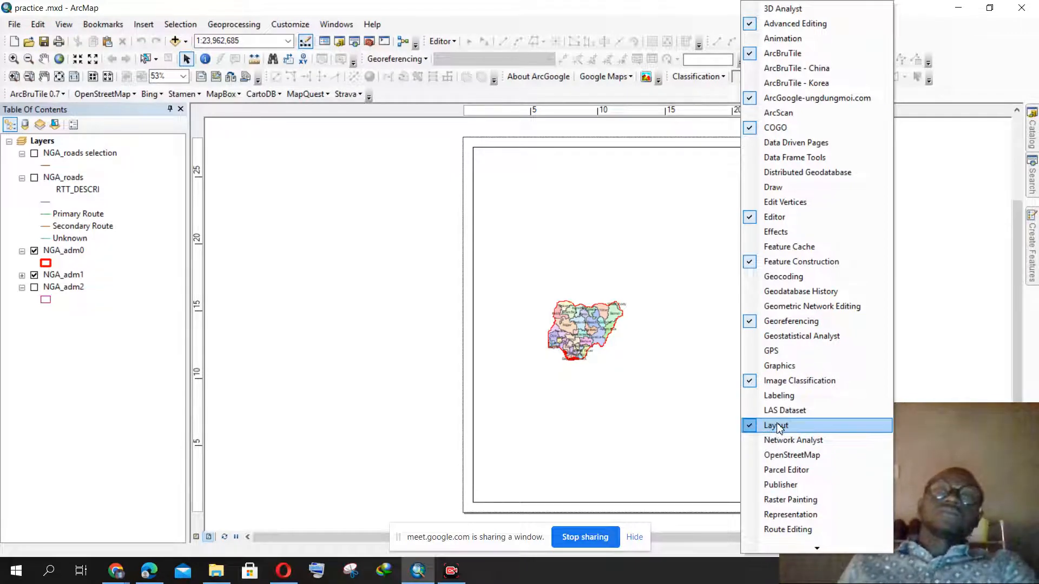
pyautogui.rightClick(536, 35)
pyautogui.rightClick(916, 42)
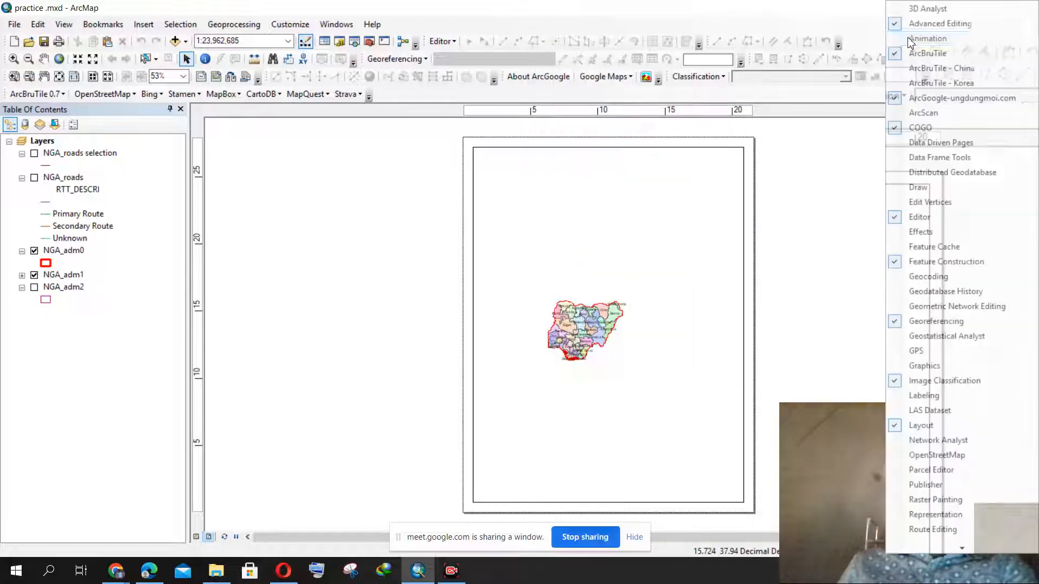
pyautogui.rightClick(862, 42)
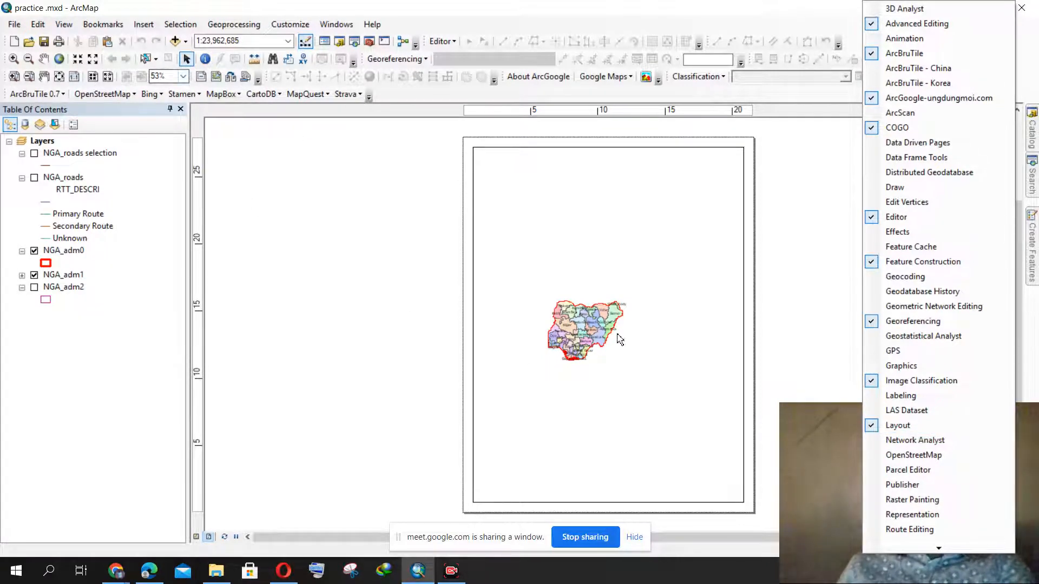
pyautogui.click(876, 424)
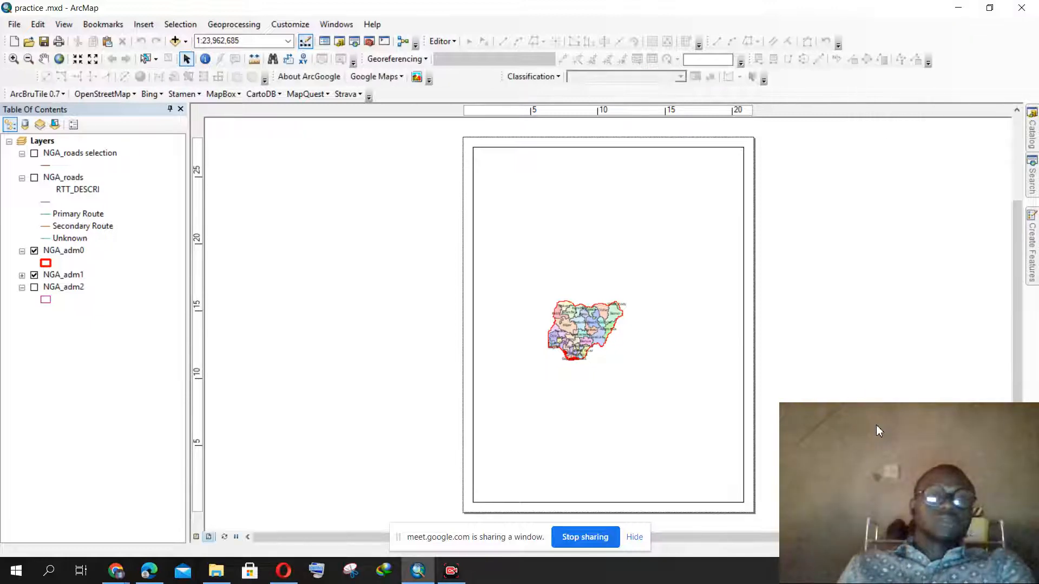
pyautogui.rightClick(877, 67)
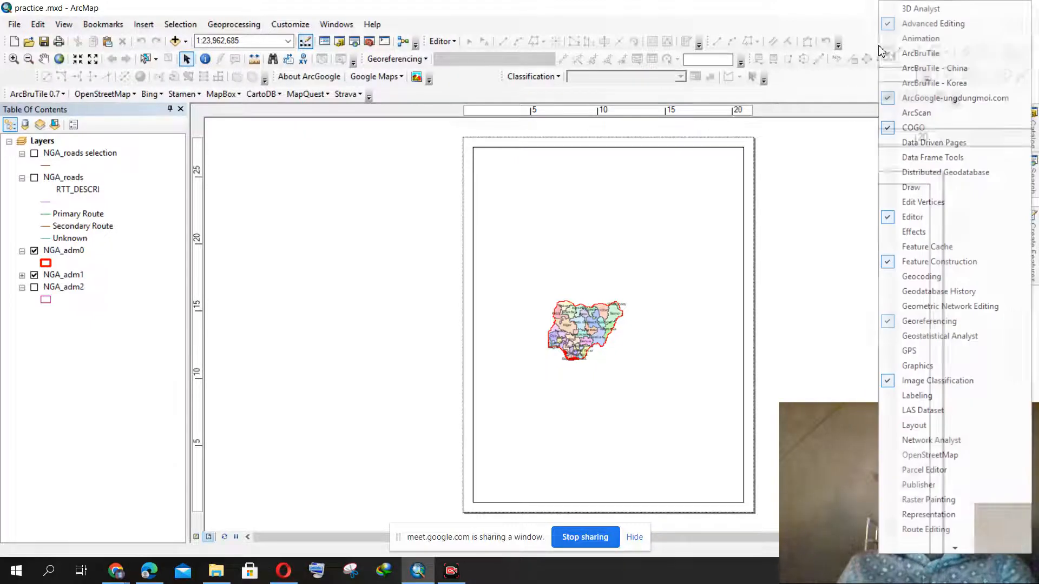
pyautogui.click(914, 426)
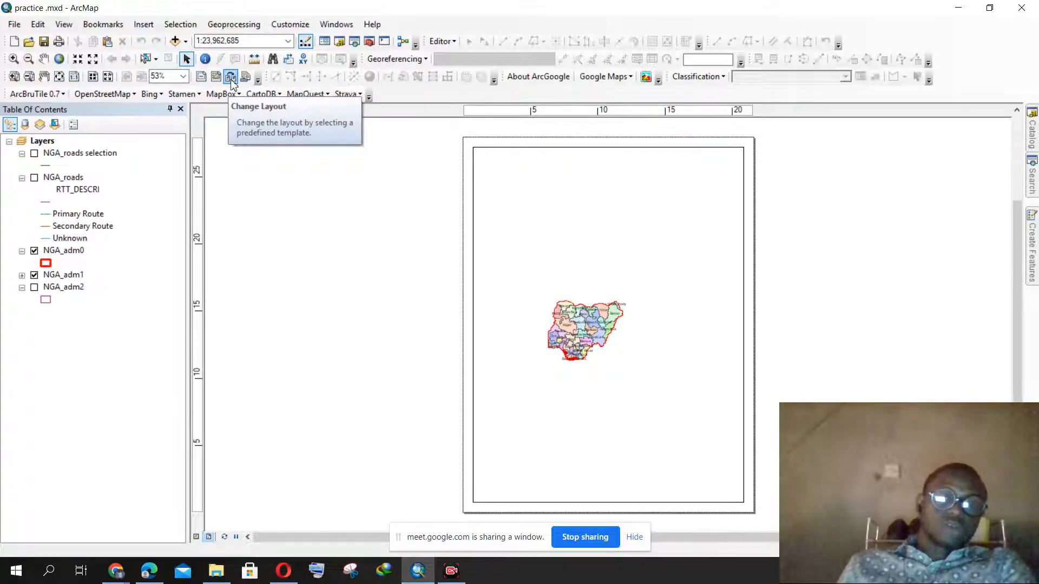
# Switch to the Google Meet call in Chrome, admit the waiting participant, and return to ArcMap
pyautogui.click(118, 582)
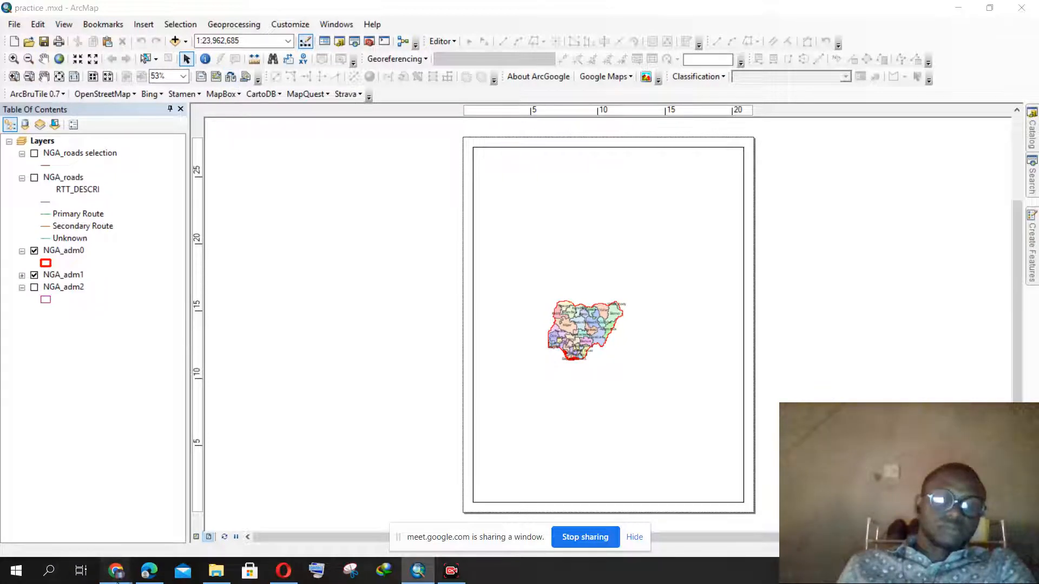
pyautogui.click(112, 508)
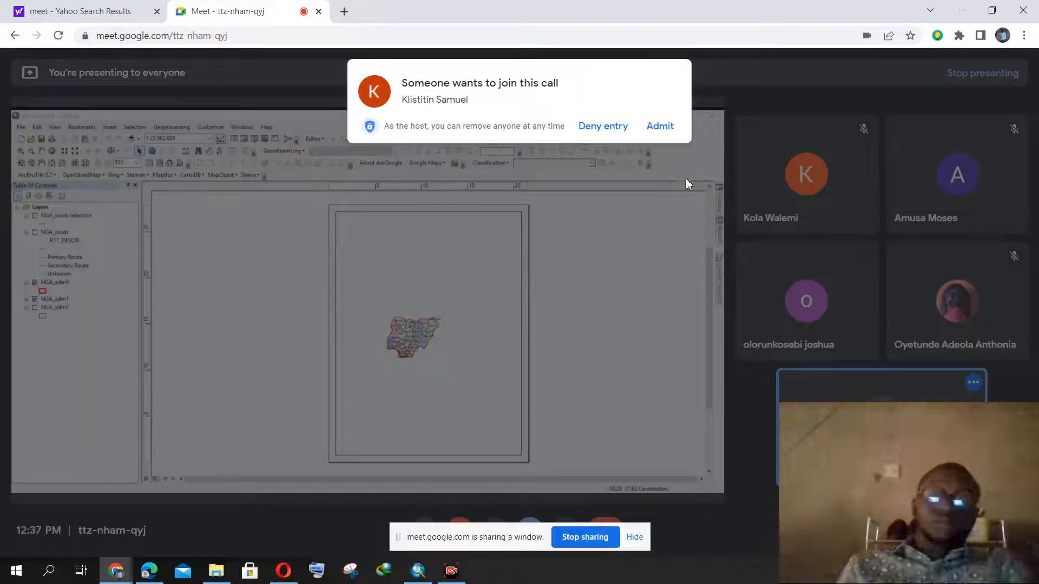
pyautogui.click(661, 128)
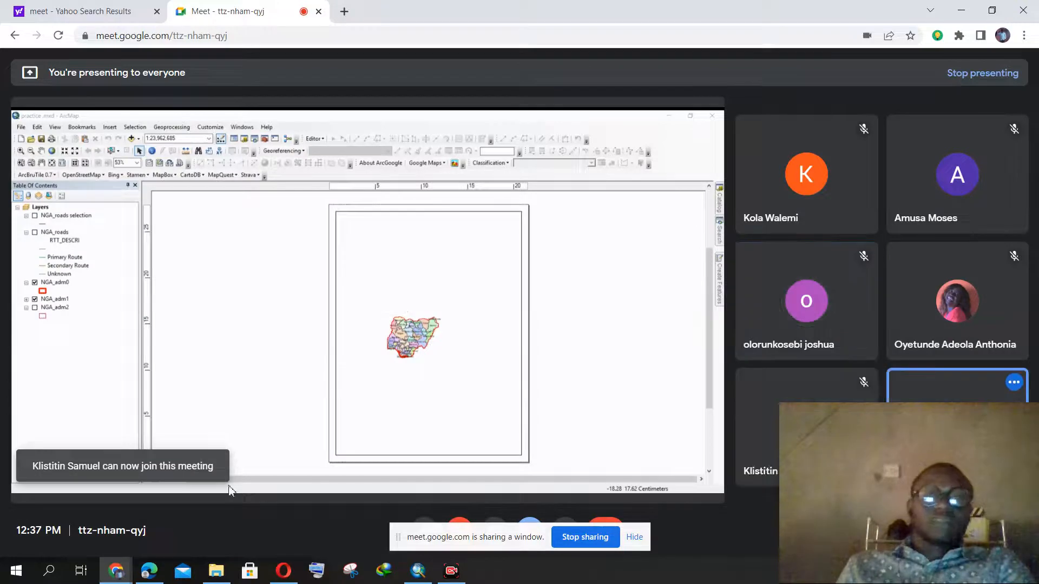
pyautogui.click(426, 573)
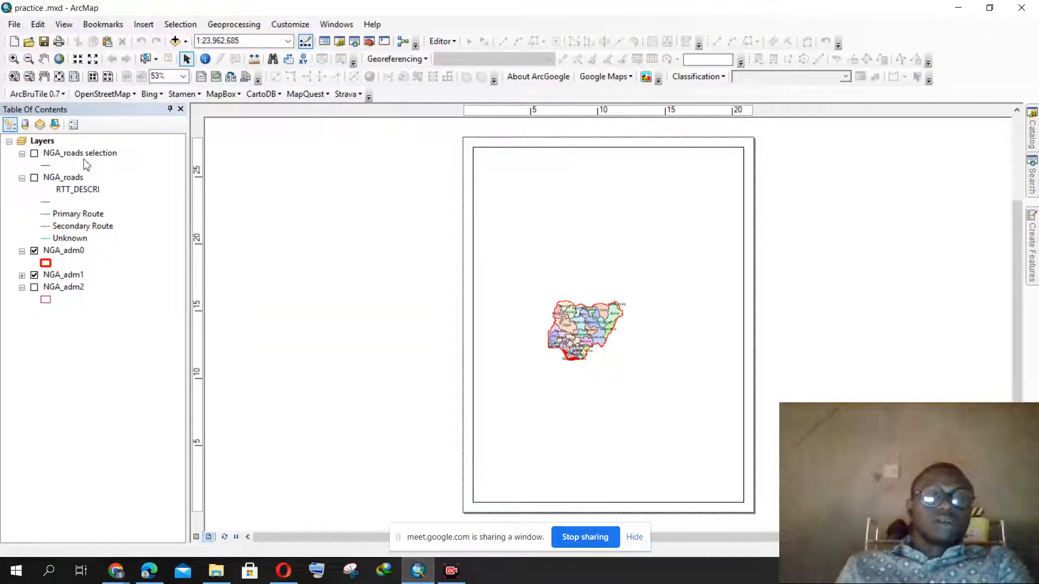
# Review the personal and architectural page-size templates offered for changing the layout, without applying one
pyautogui.click(229, 78)
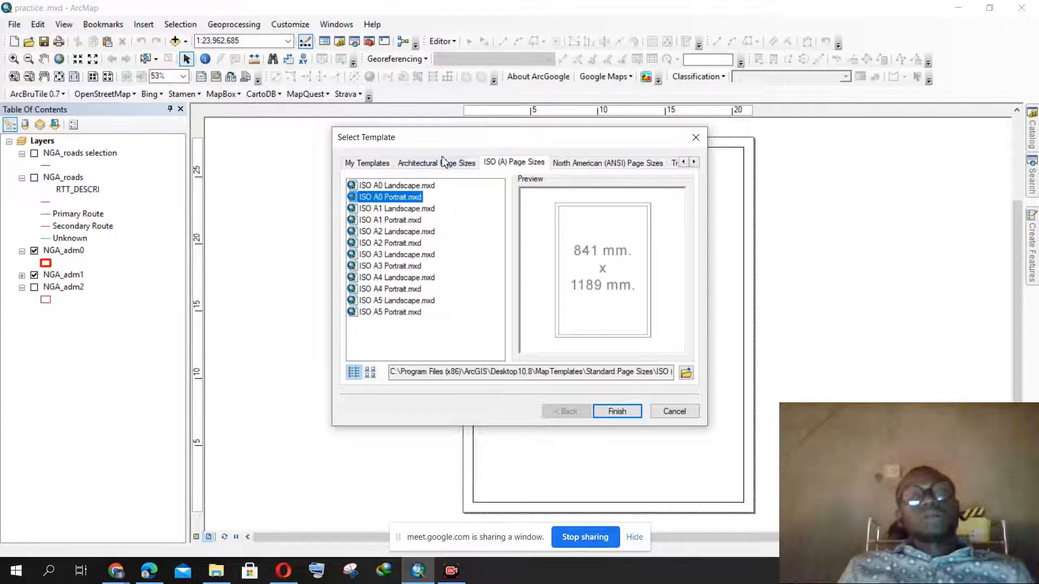
pyautogui.click(377, 164)
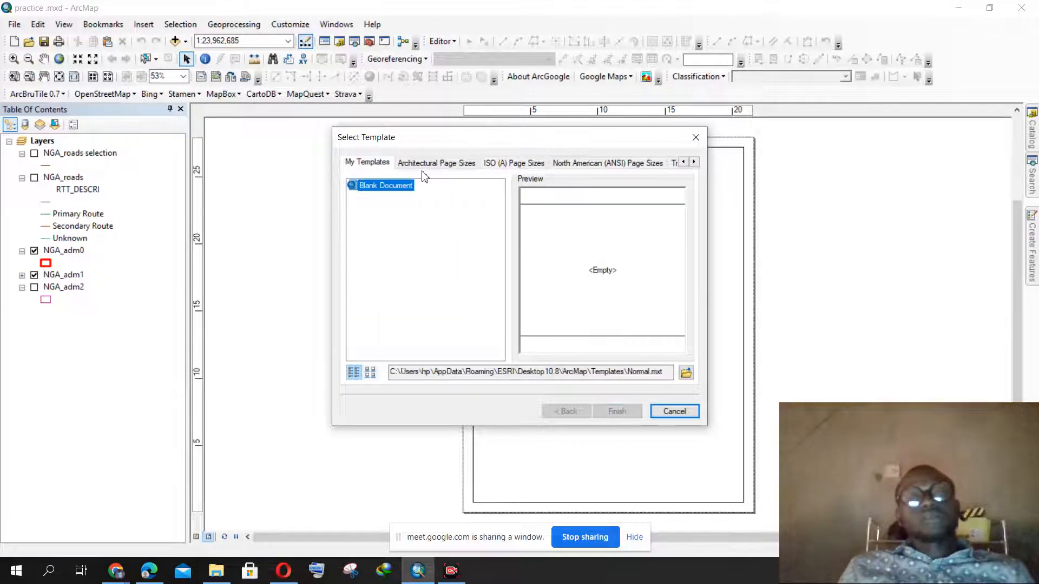
pyautogui.click(450, 164)
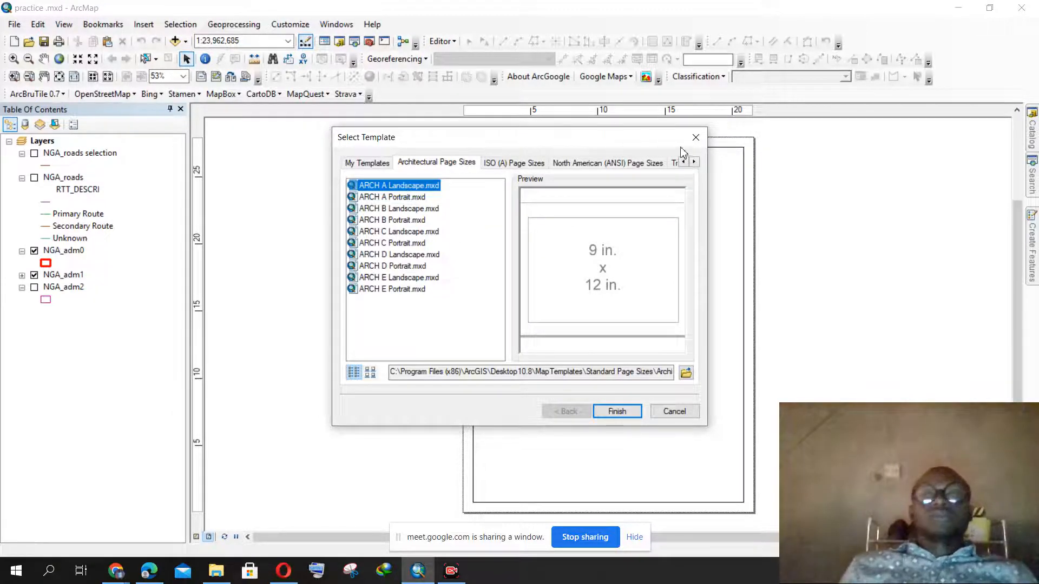
pyautogui.click(696, 138)
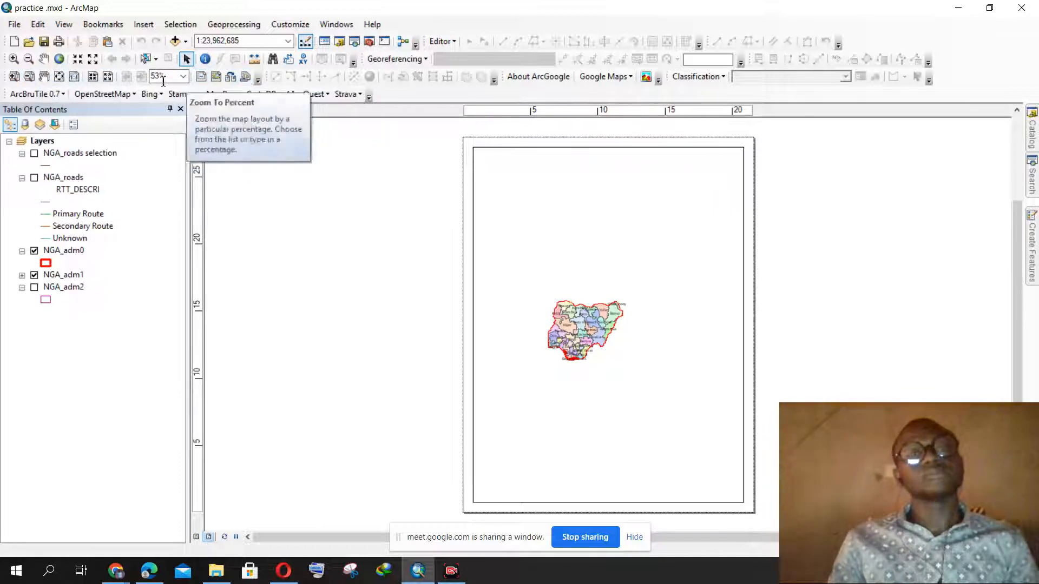
# Change the page layout to the ISO A3 Landscape.mxd template from the ISO (A) page sizes
pyautogui.click(231, 81)
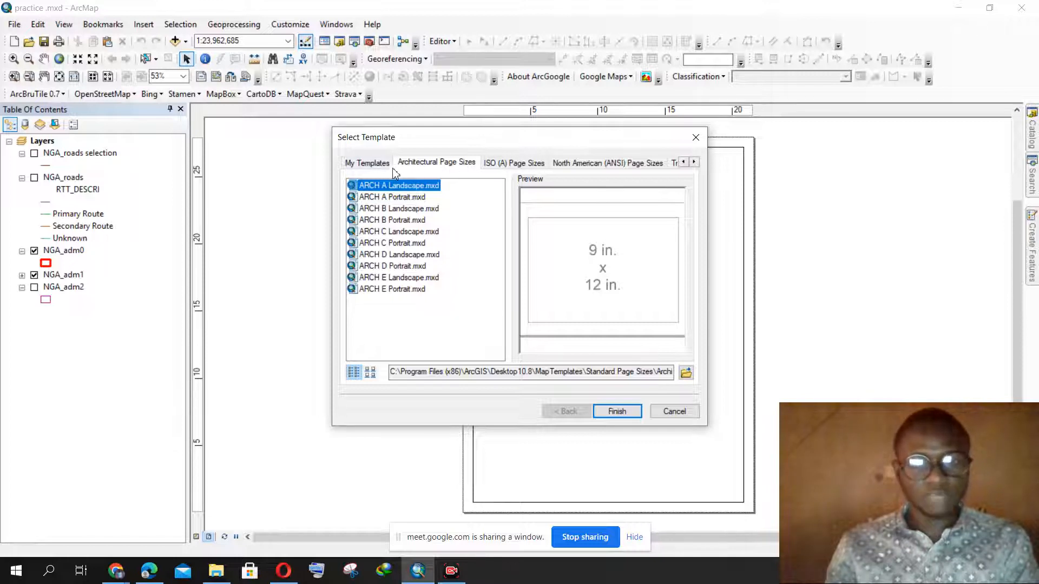
pyautogui.click(378, 163)
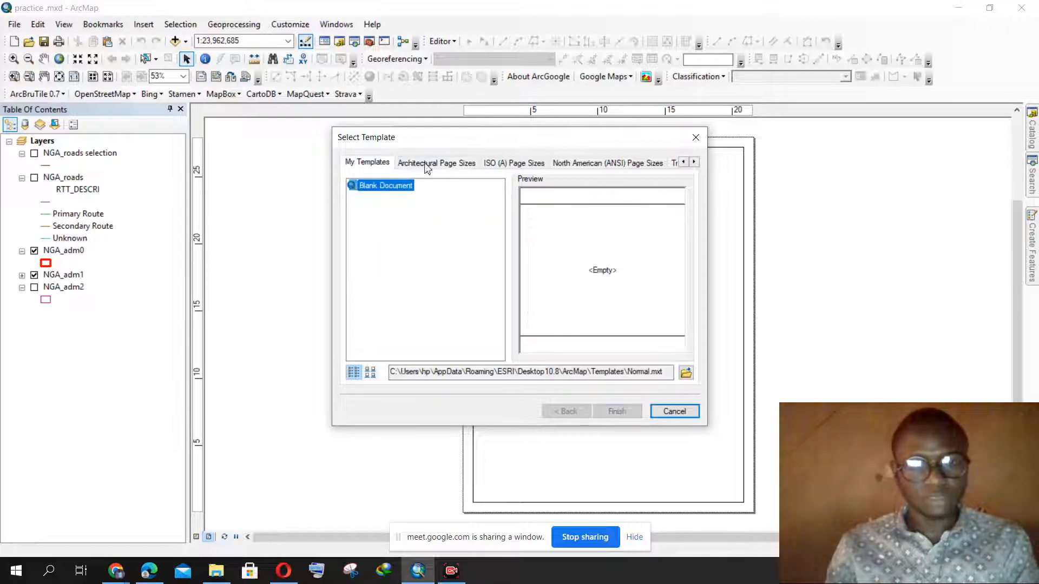
pyautogui.click(519, 164)
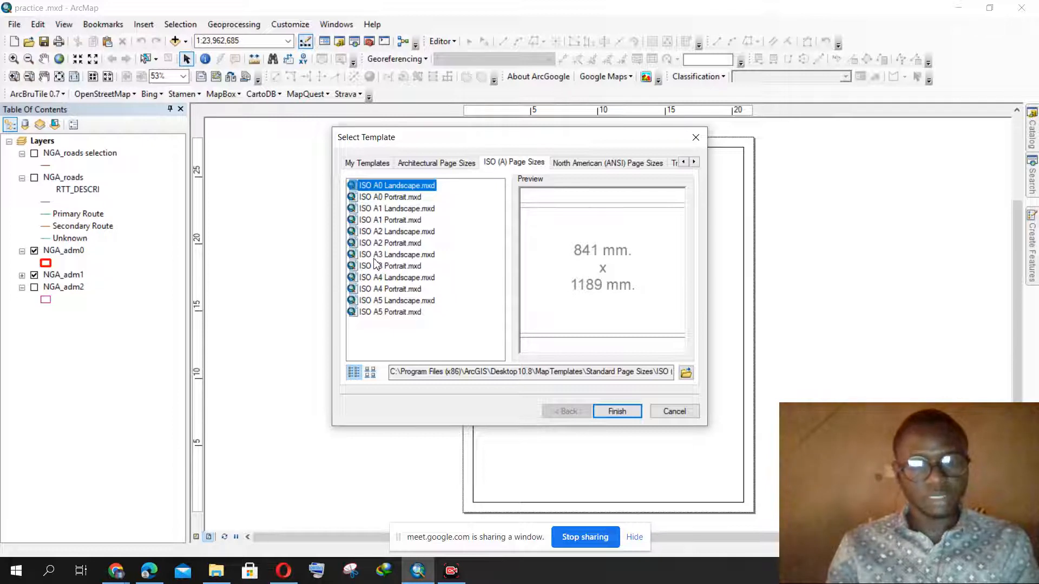
pyautogui.click(406, 256)
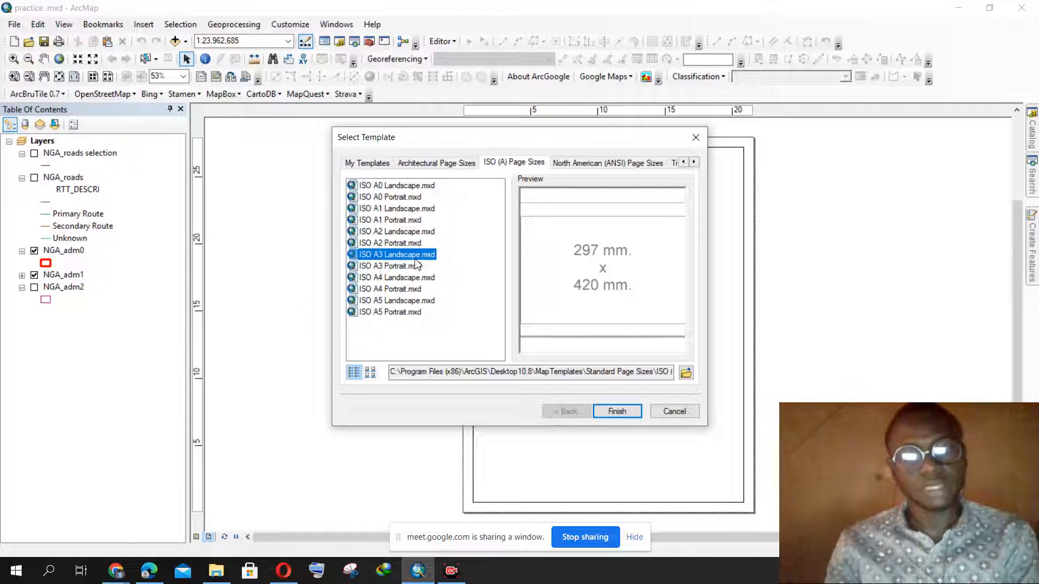
pyautogui.click(621, 411)
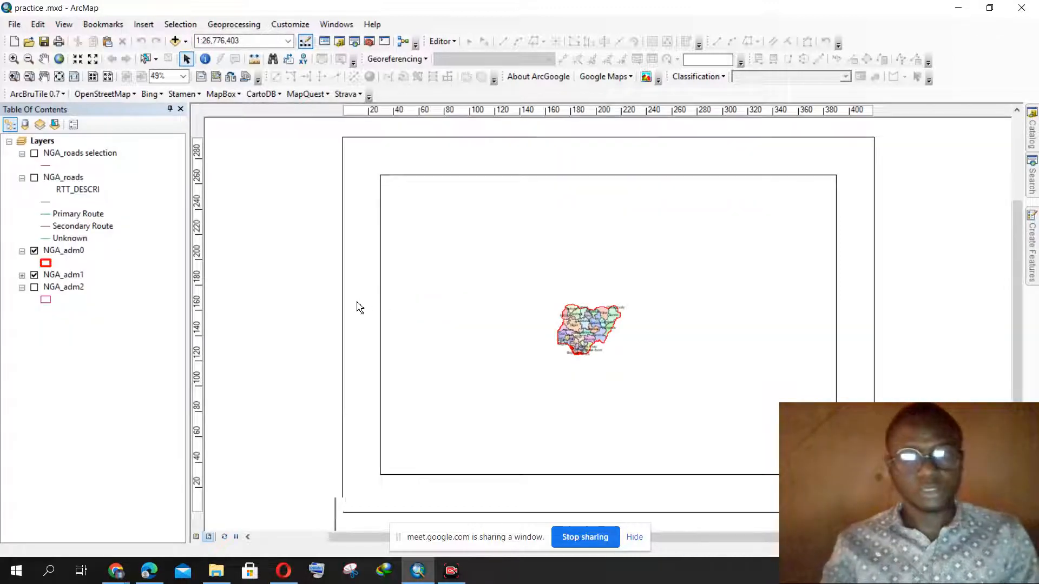
pyautogui.scroll(-2, 354, 316)
pyautogui.scroll(5, 332, 320)
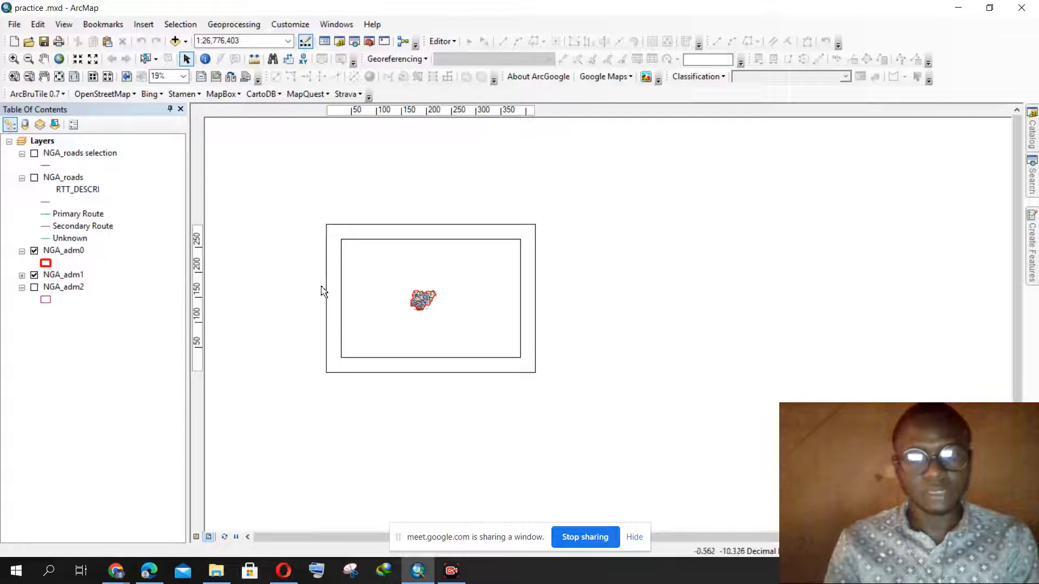
pyautogui.scroll(-2, 282, 285)
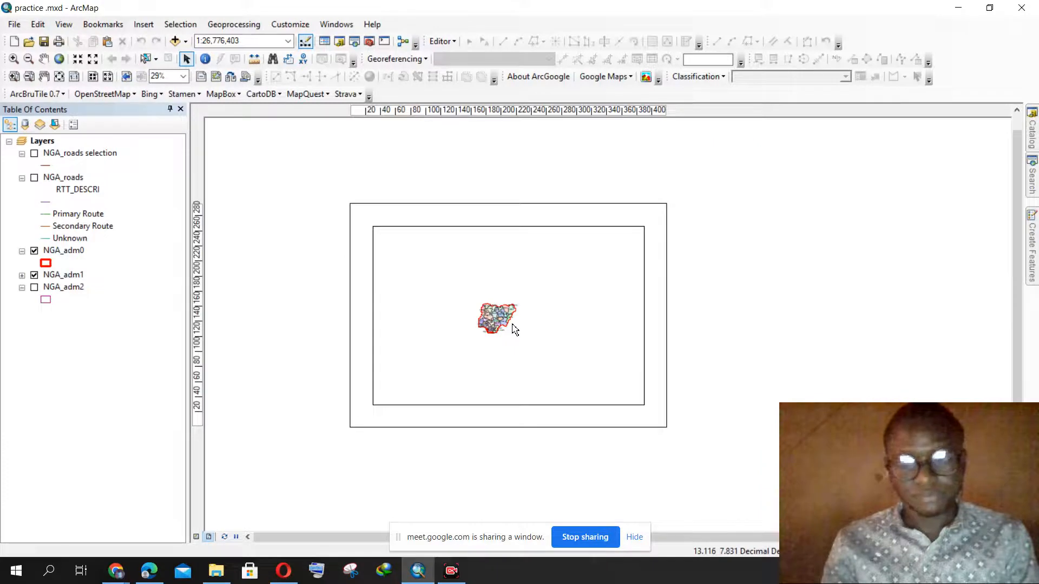
pyautogui.click(251, 40)
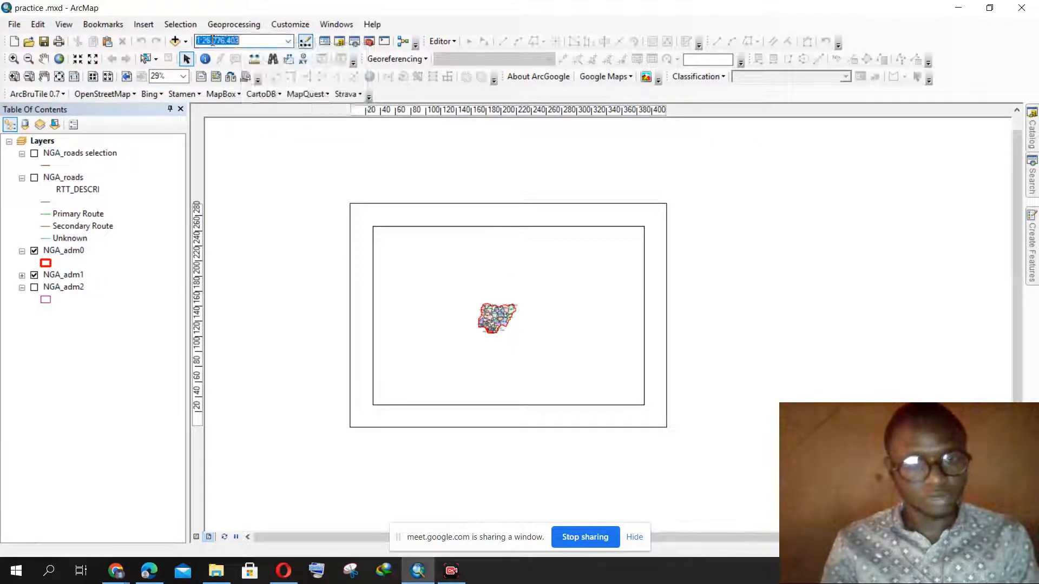
pyautogui.click(250, 40)
pyautogui.moveTo(258, 39); pyautogui.dragTo(196, 41)
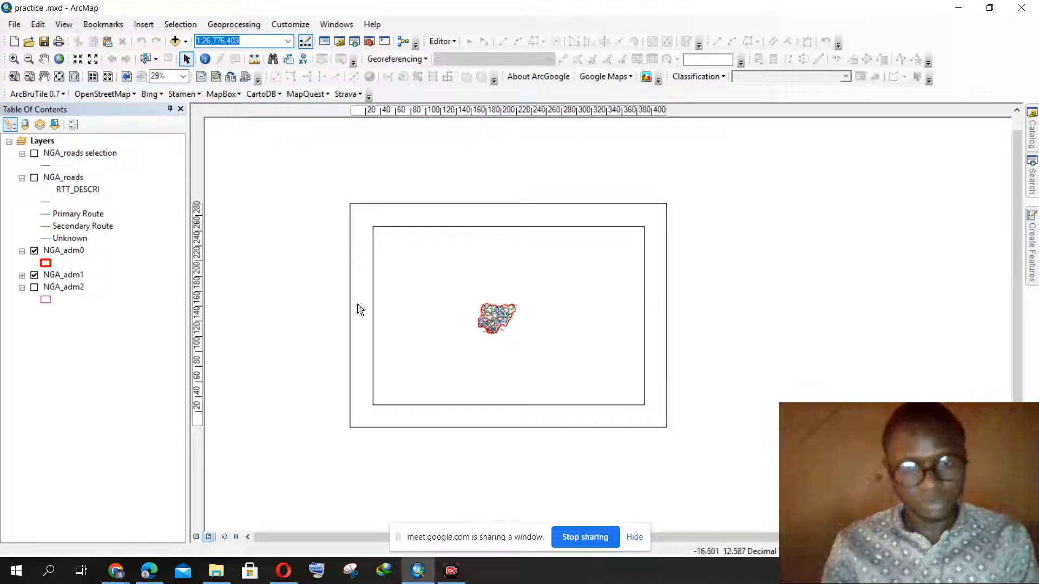
pyautogui.click(342, 171)
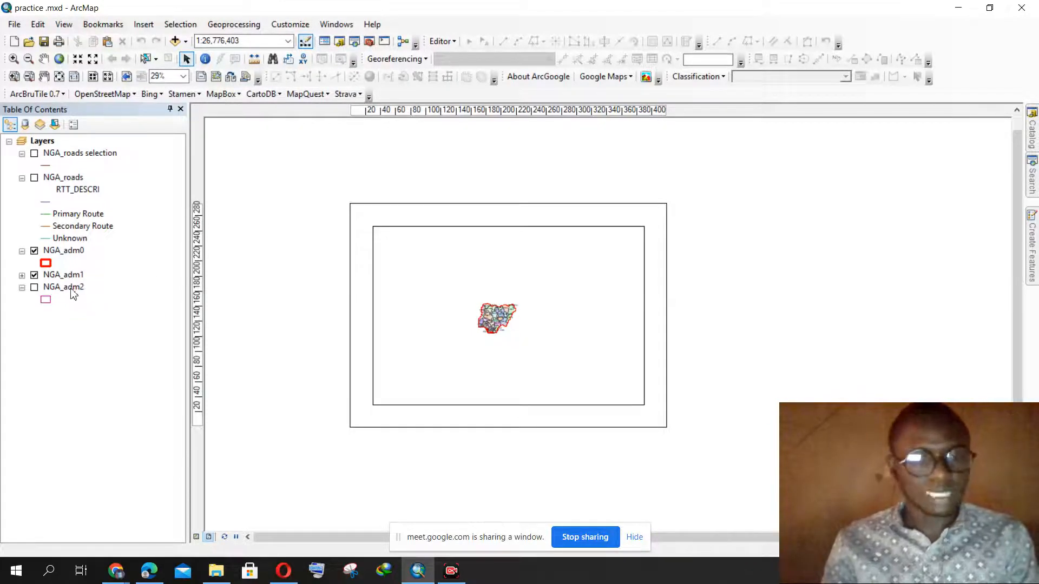
# Zoom the data frame to the extent of the NGA_adm0 layer so Nigeria fills the layout
pyautogui.doubleClick(63, 252)
pyautogui.rightClick(63, 252)
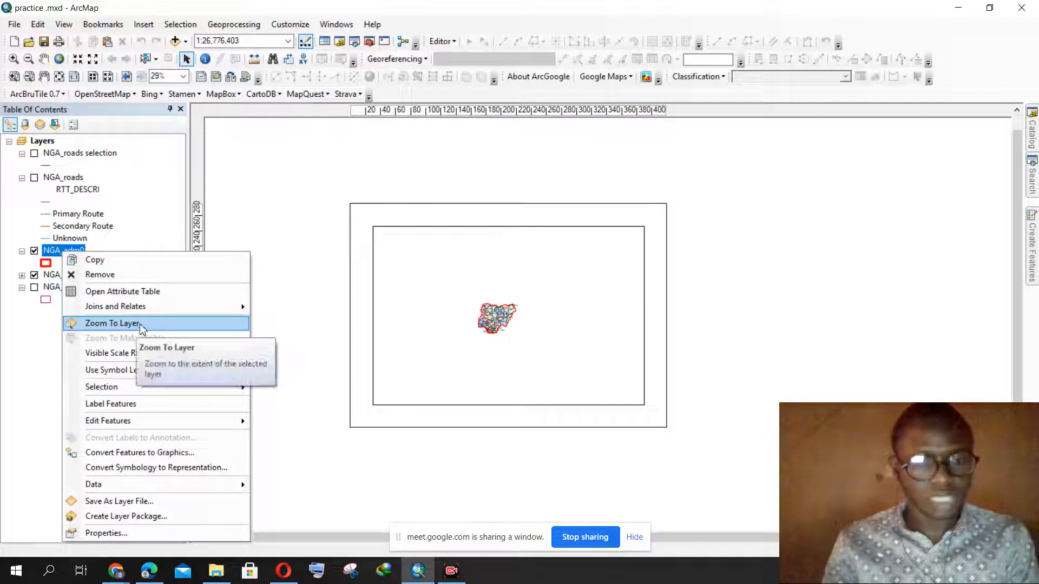
pyautogui.click(138, 324)
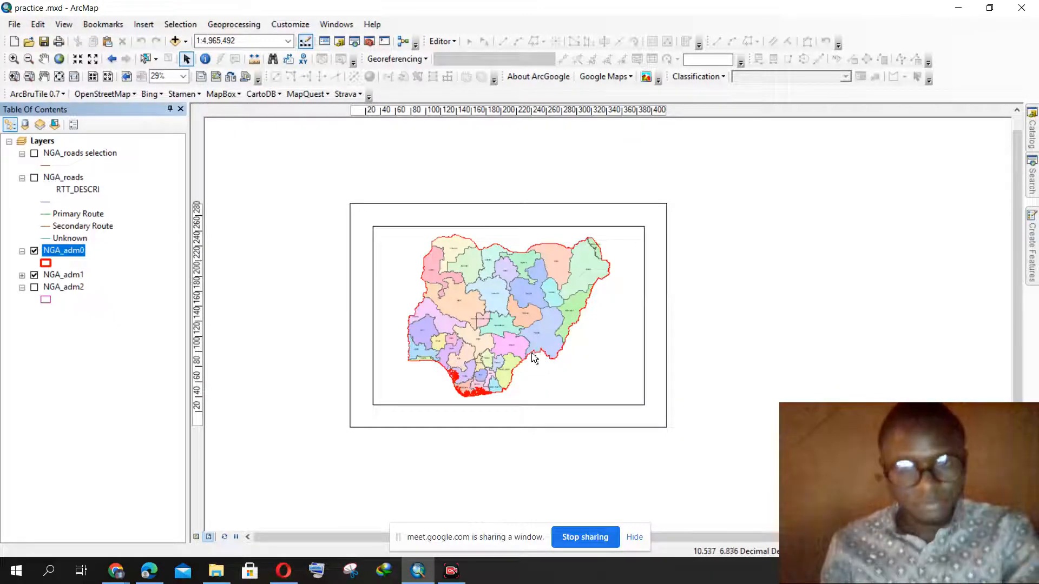
pyautogui.scroll(-2, 523, 358)
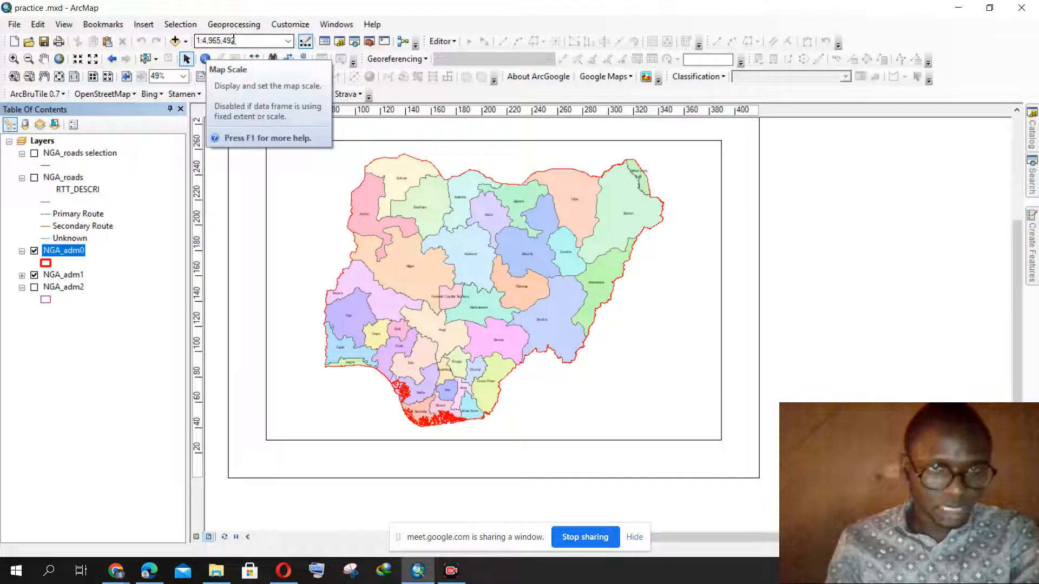
# Set the map scale to 1:500,000
pyautogui.click(254, 42)
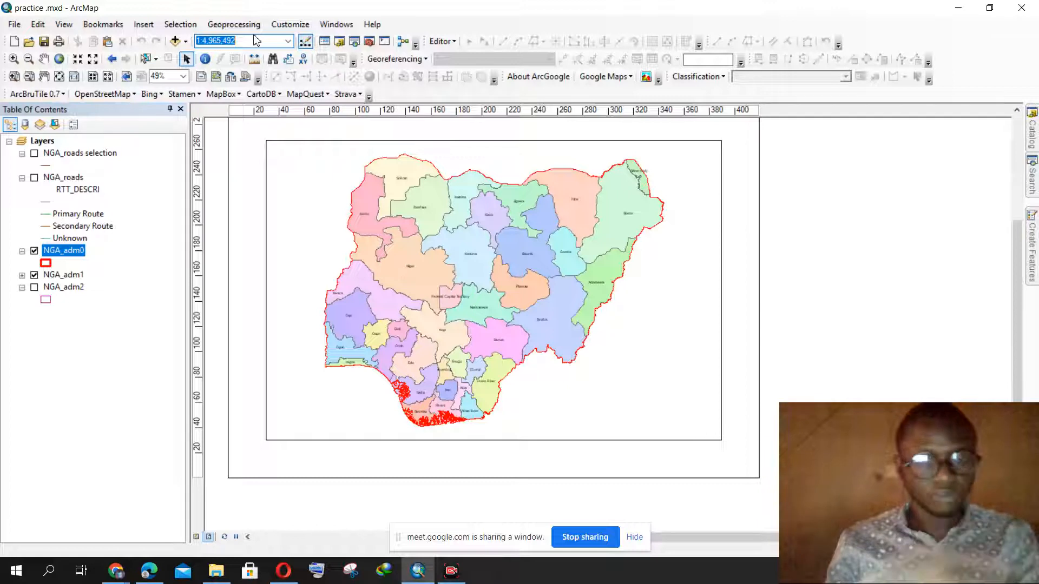
pyautogui.write('5')
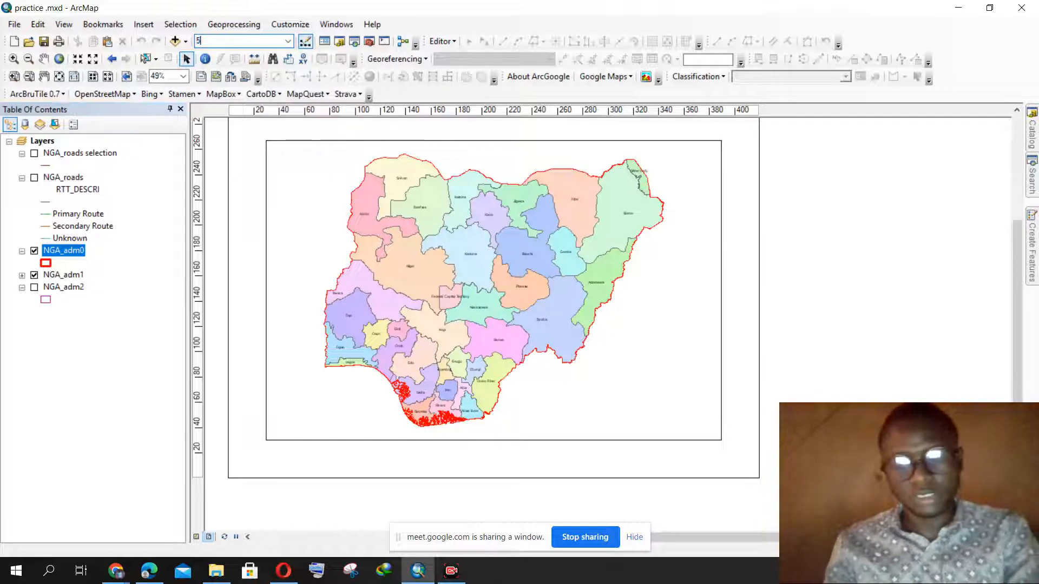
pyautogui.write('00000')
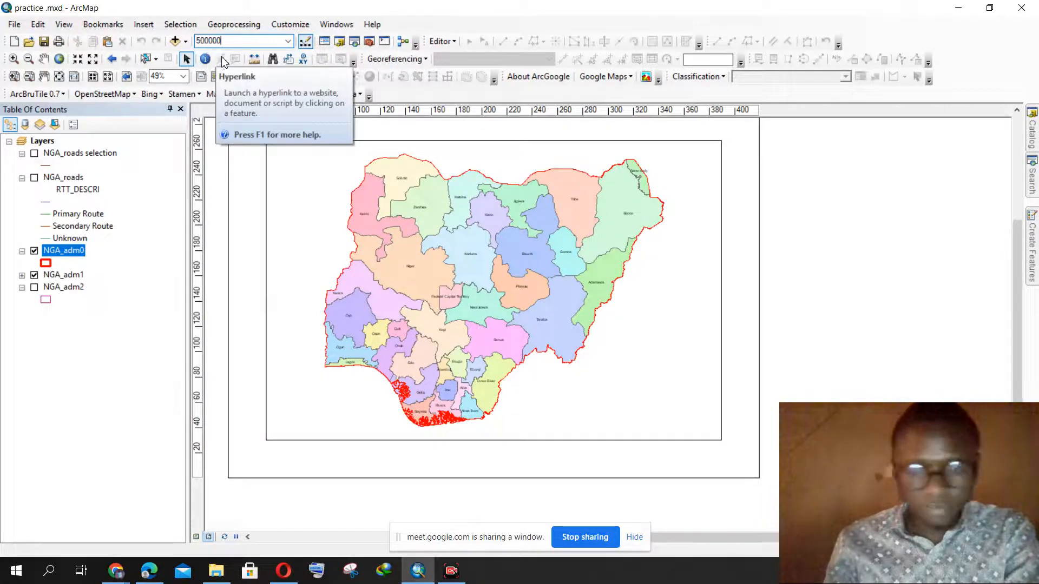
pyautogui.press('Return')
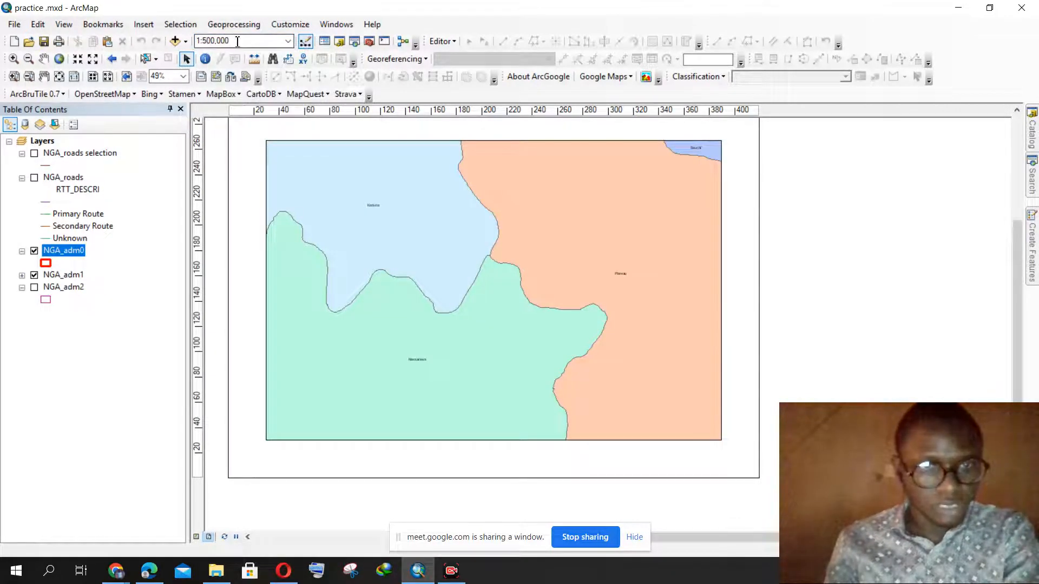
# Set the map scale to 1:5,000,000
pyautogui.click(237, 41)
pyautogui.write('5,')
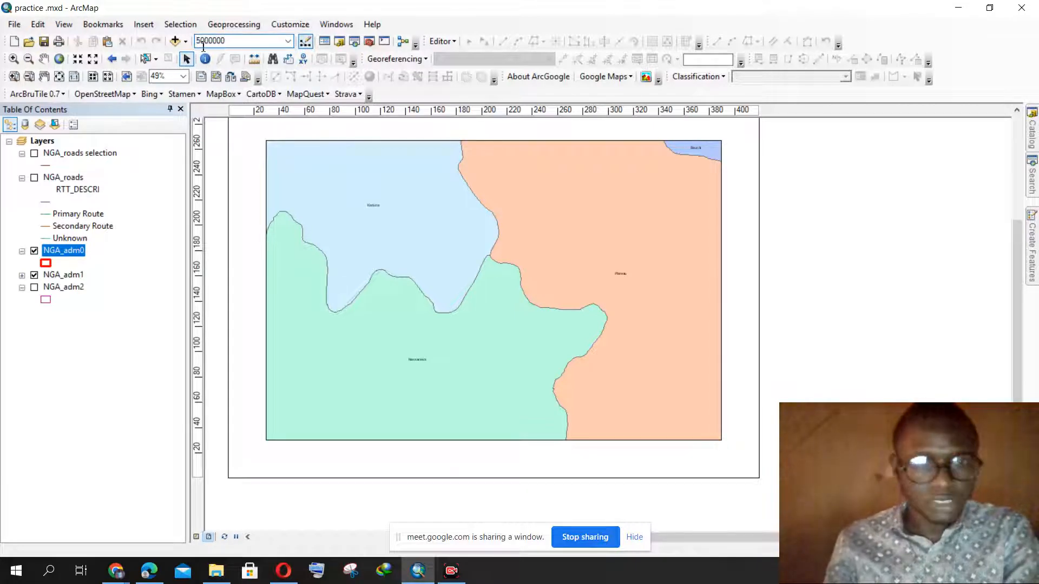
pyautogui.write('000,000')
pyautogui.press('Return')
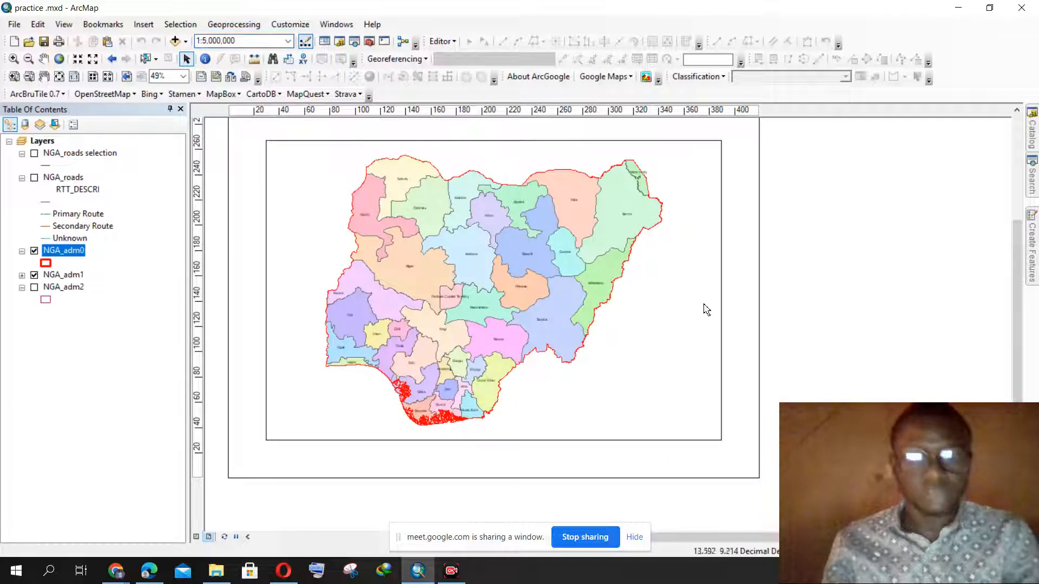
pyautogui.scroll(2, 532, 398)
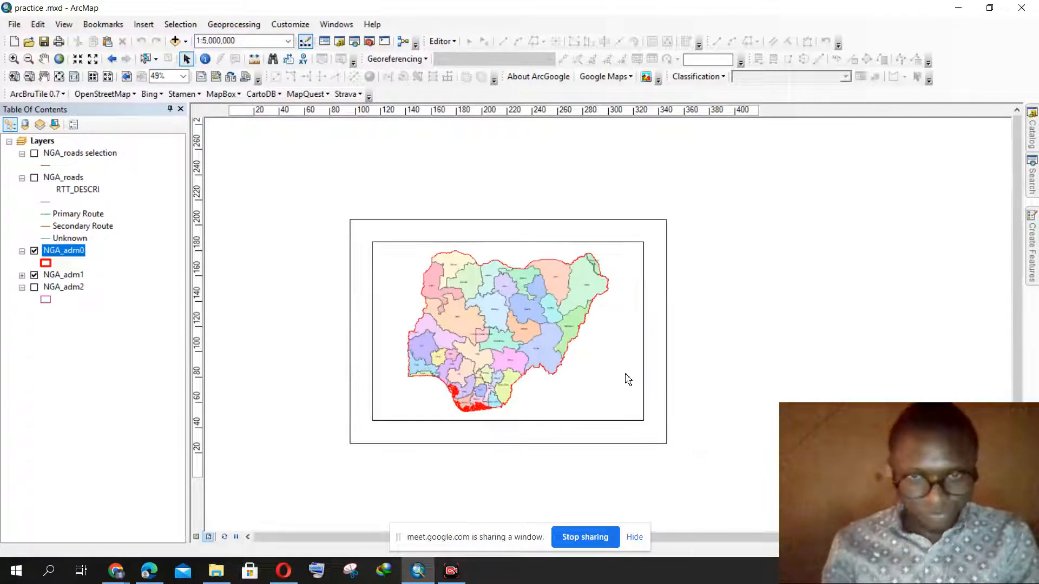
pyautogui.scroll(-1, 636, 382)
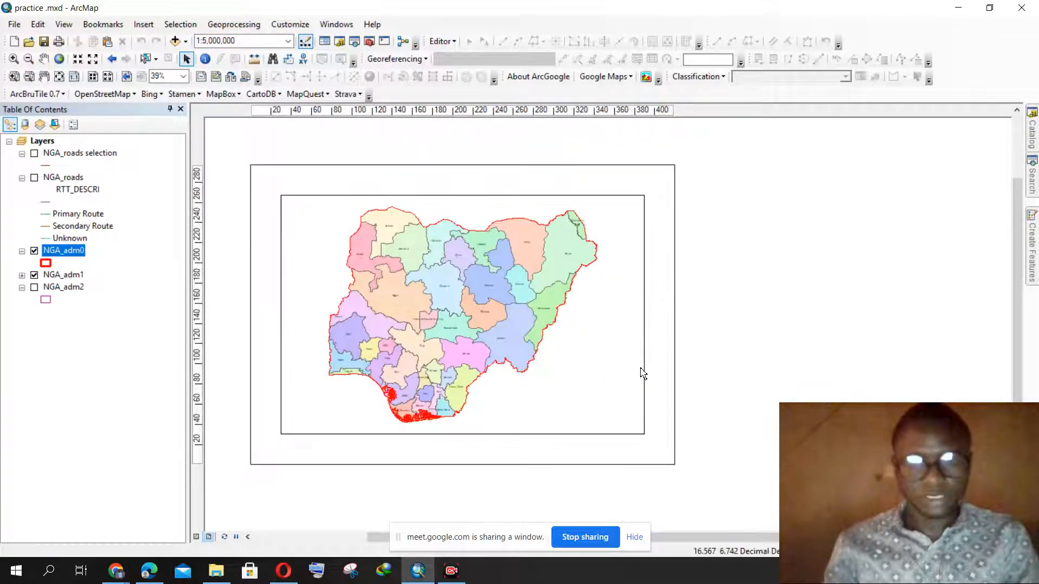
# Shrink the data frame on all four sides so it fits more closely around Nigeria, leaving more page margin
pyautogui.scroll(1, 588, 354)
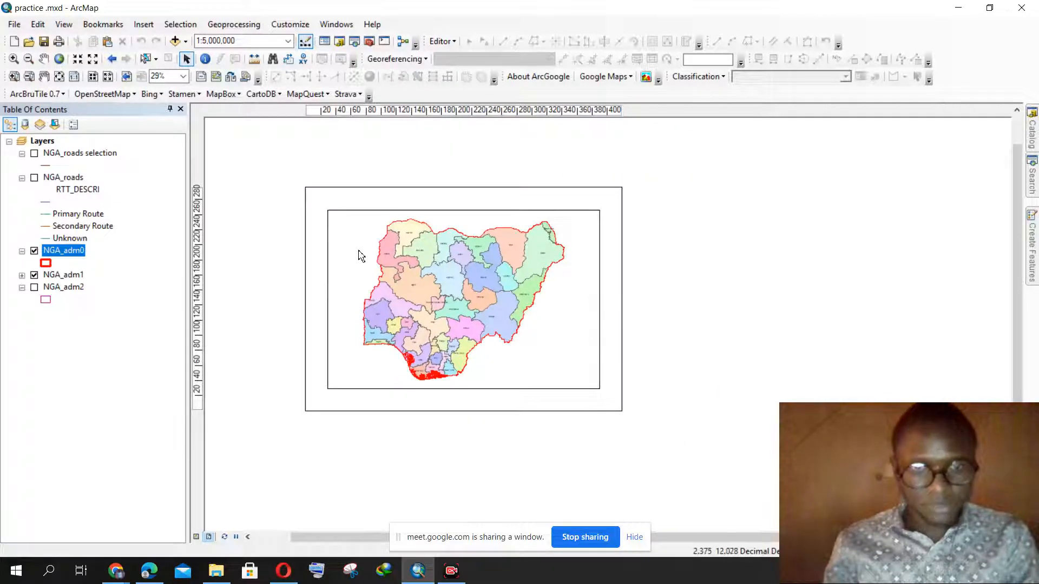
pyautogui.click(344, 250)
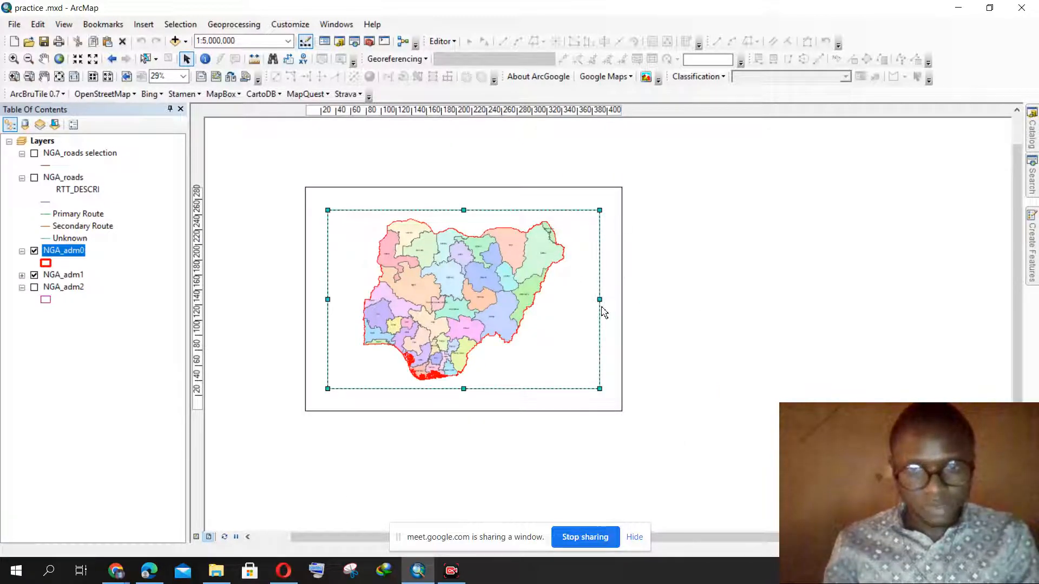
pyautogui.moveTo(599, 297); pyautogui.dragTo(569, 296)
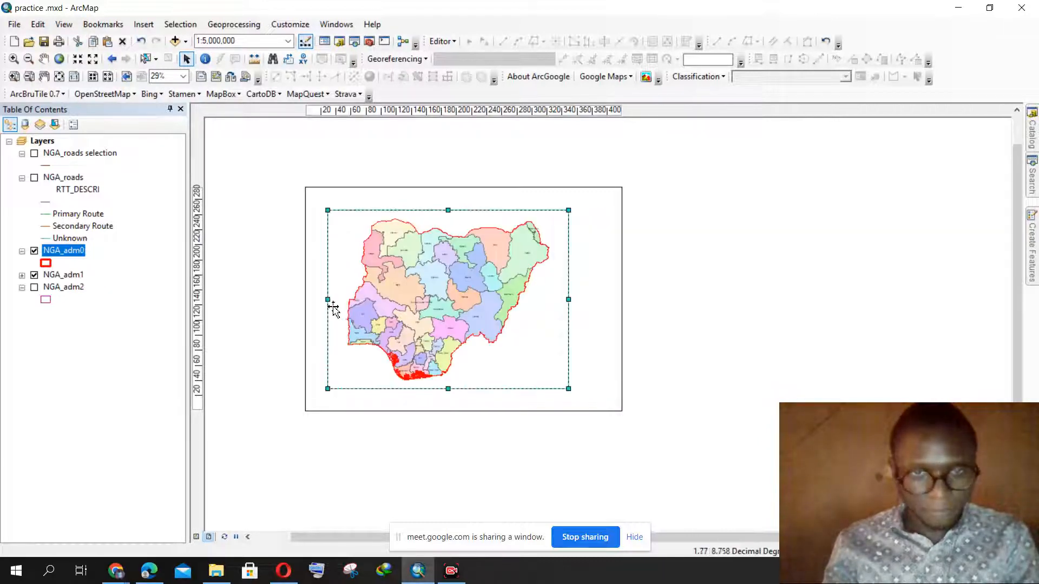
pyautogui.moveTo(328, 300); pyautogui.dragTo(342, 299)
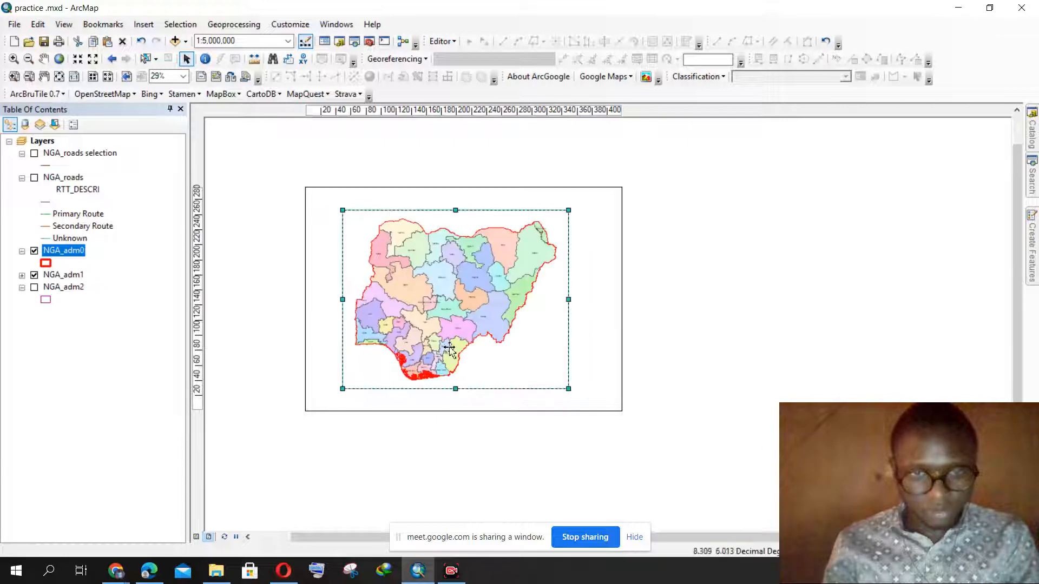
pyautogui.moveTo(457, 212); pyautogui.dragTo(457, 217)
pyautogui.moveTo(456, 388); pyautogui.dragTo(463, 387)
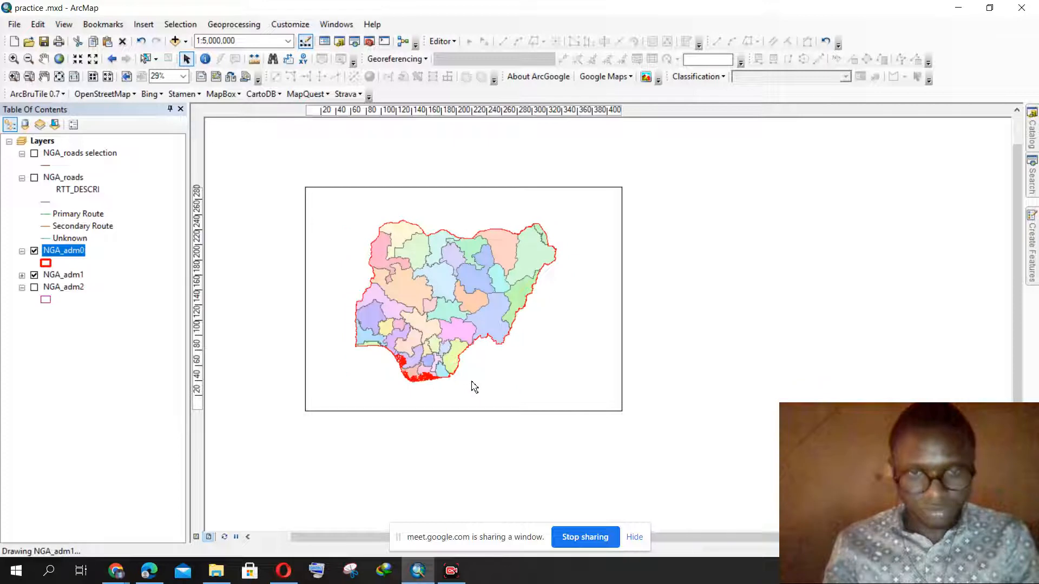
pyautogui.click(714, 284)
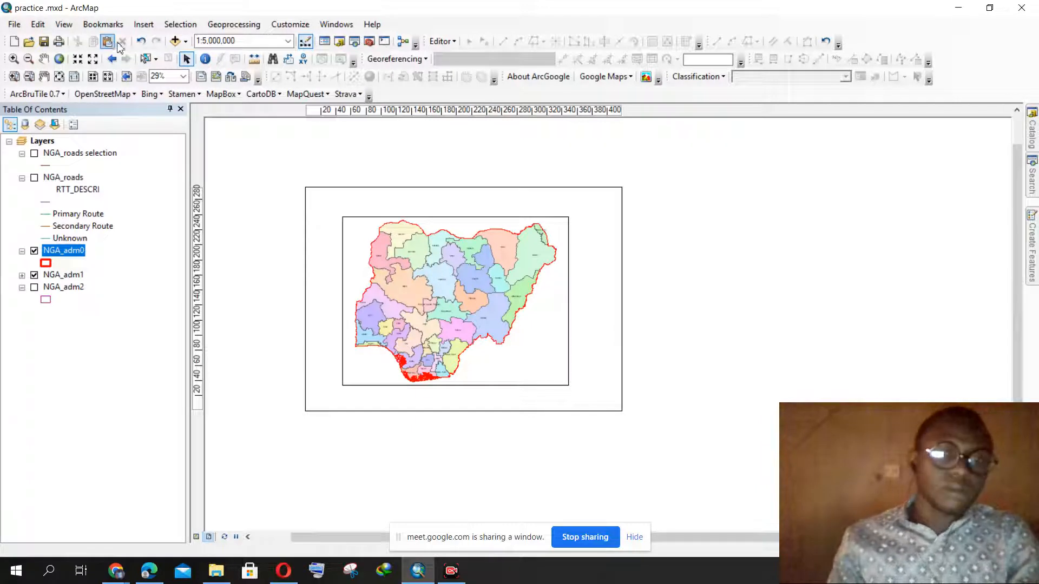
# Start inserting a neatline and set its placement to inside the page margins
pyautogui.click(145, 26)
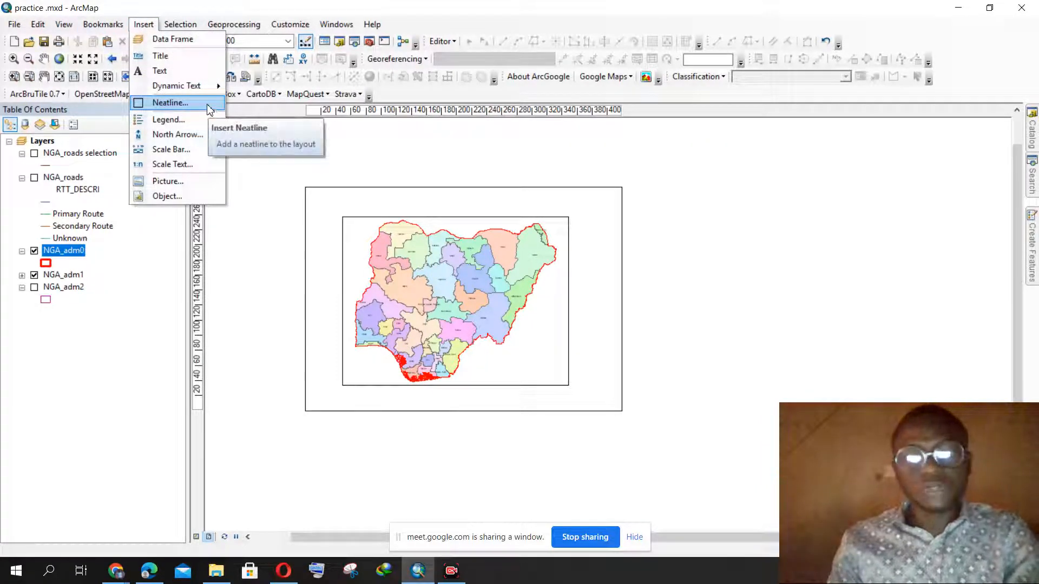
pyautogui.click(210, 109)
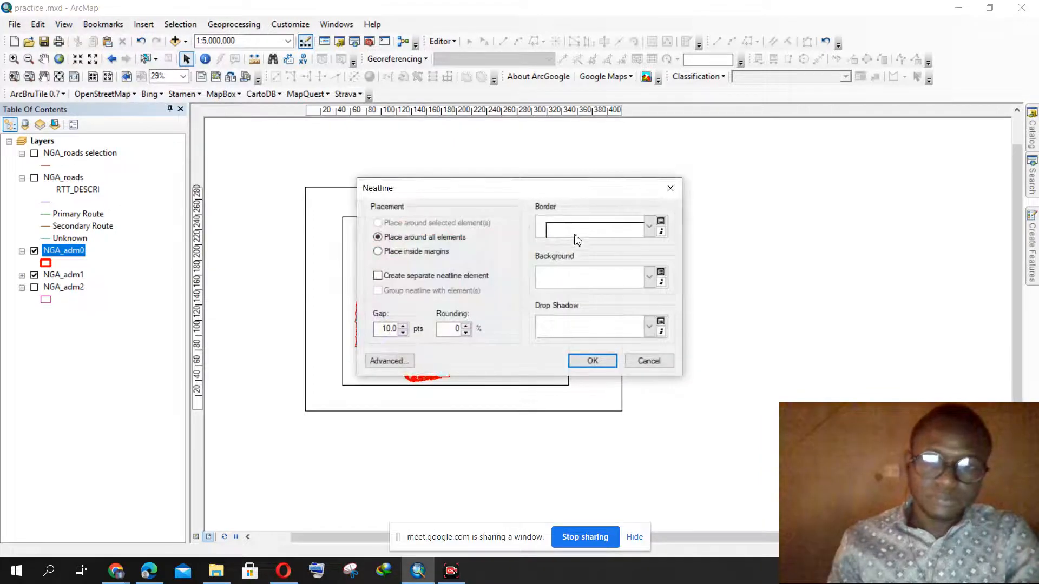
pyautogui.click(379, 252)
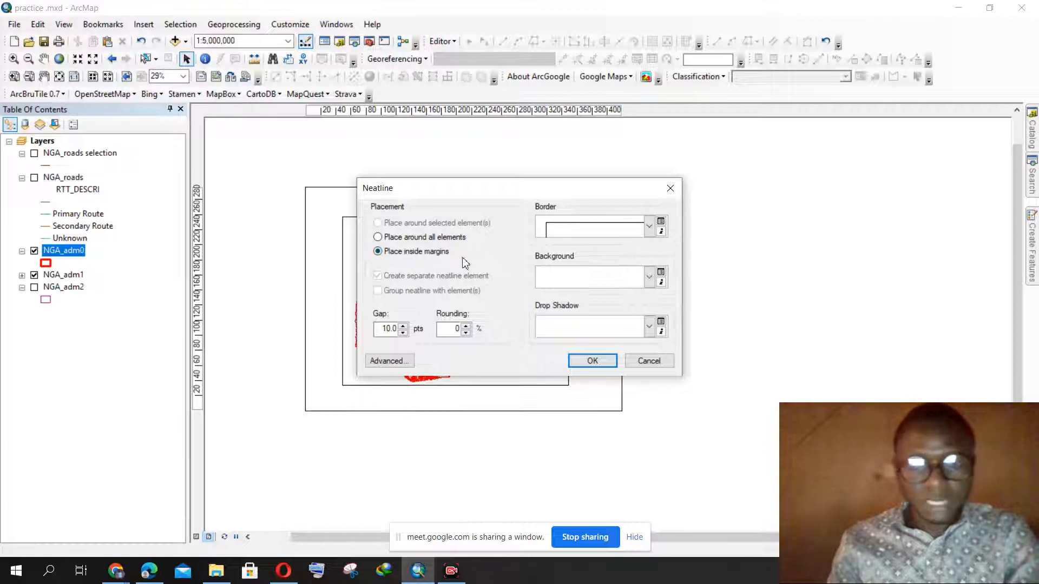
# Give the neatline a Double, Graded border and add it to the layout
pyautogui.click(648, 230)
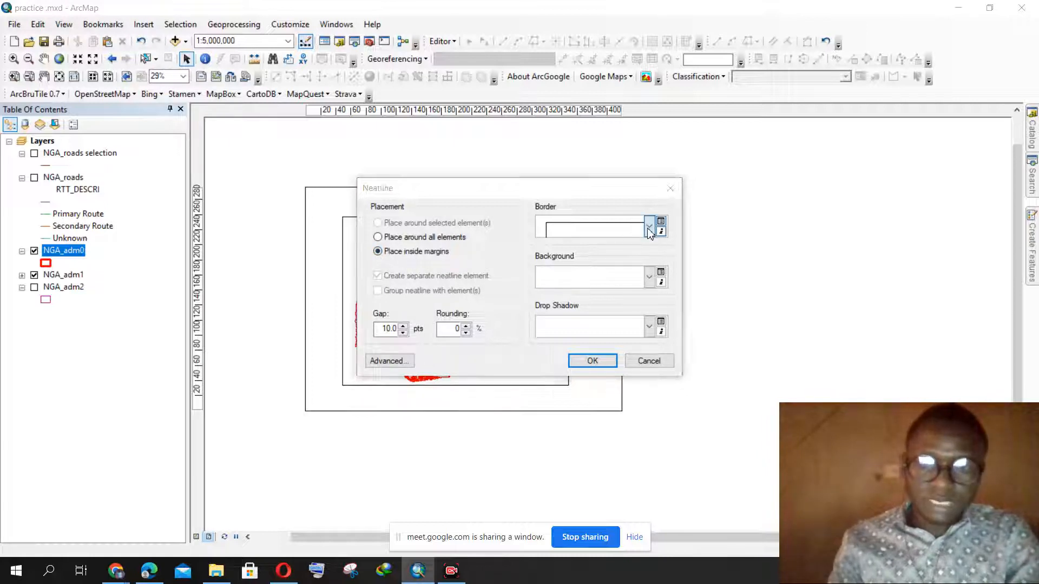
pyautogui.scroll(-2, 585, 346)
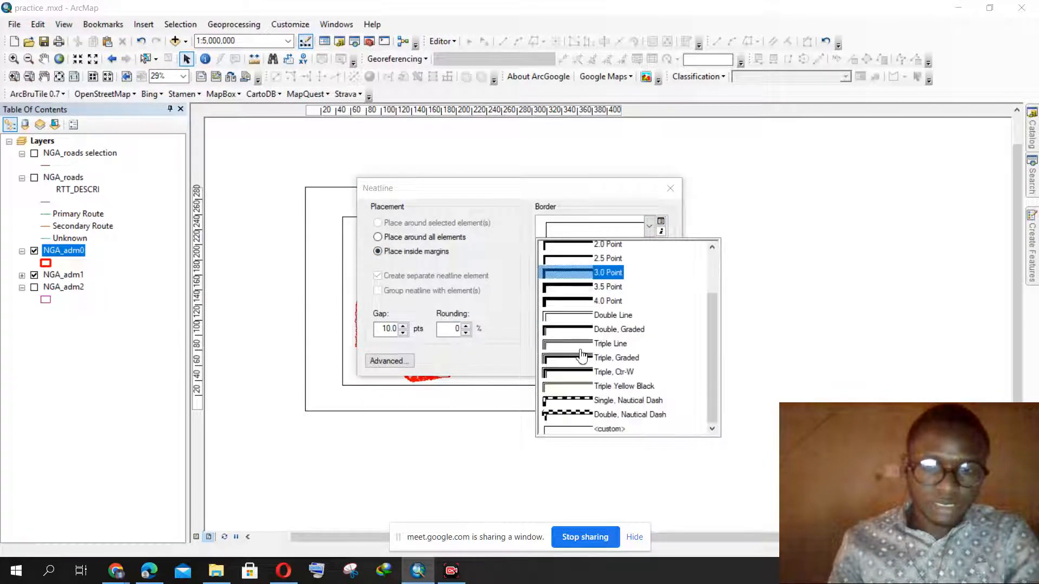
pyautogui.scroll(2, 585, 349)
pyautogui.scroll(-2, 585, 350)
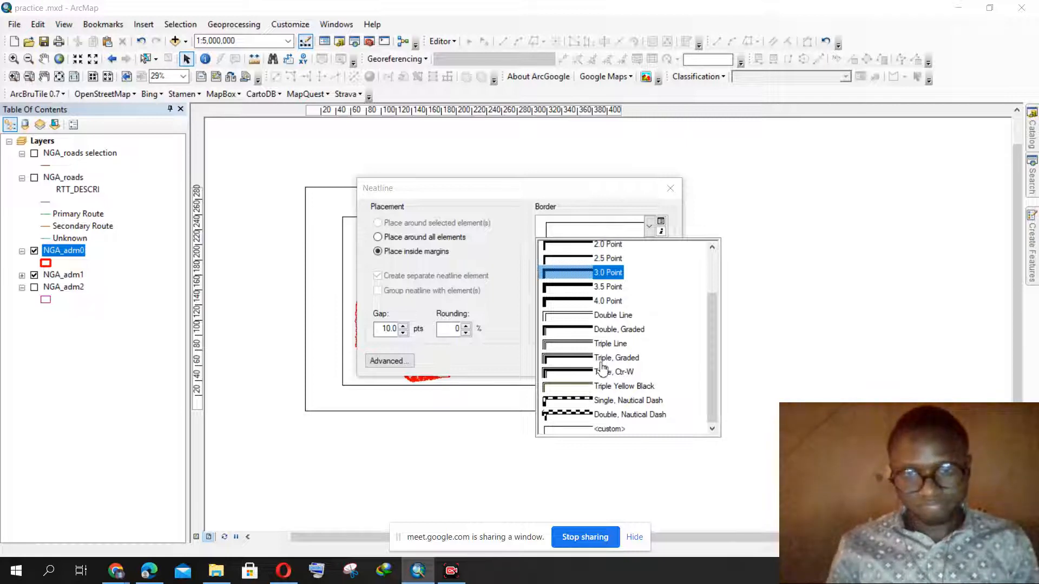
pyautogui.scroll(2, 586, 357)
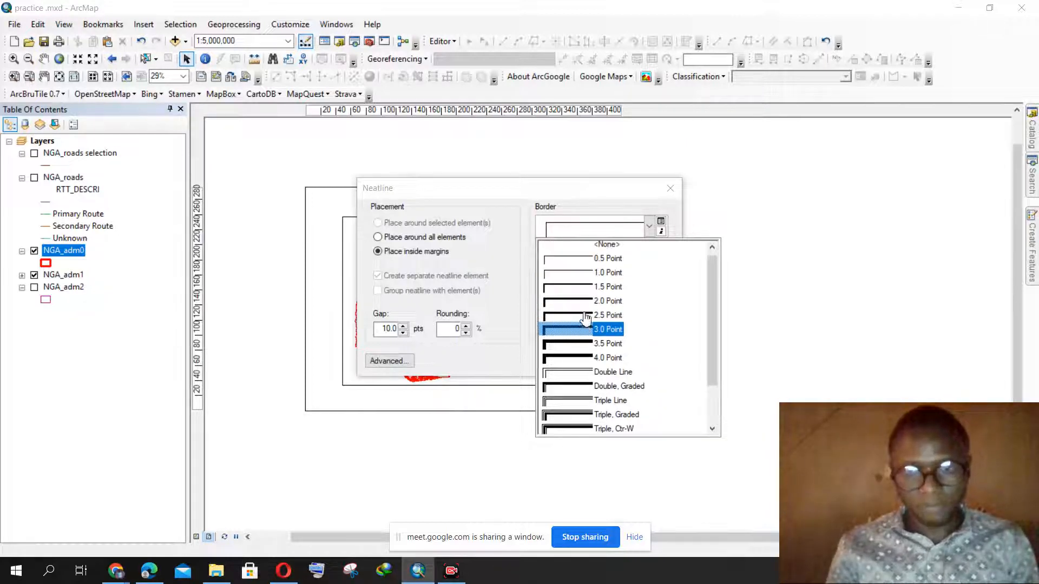
pyautogui.scroll(-2, 586, 319)
pyautogui.scroll(1, 579, 378)
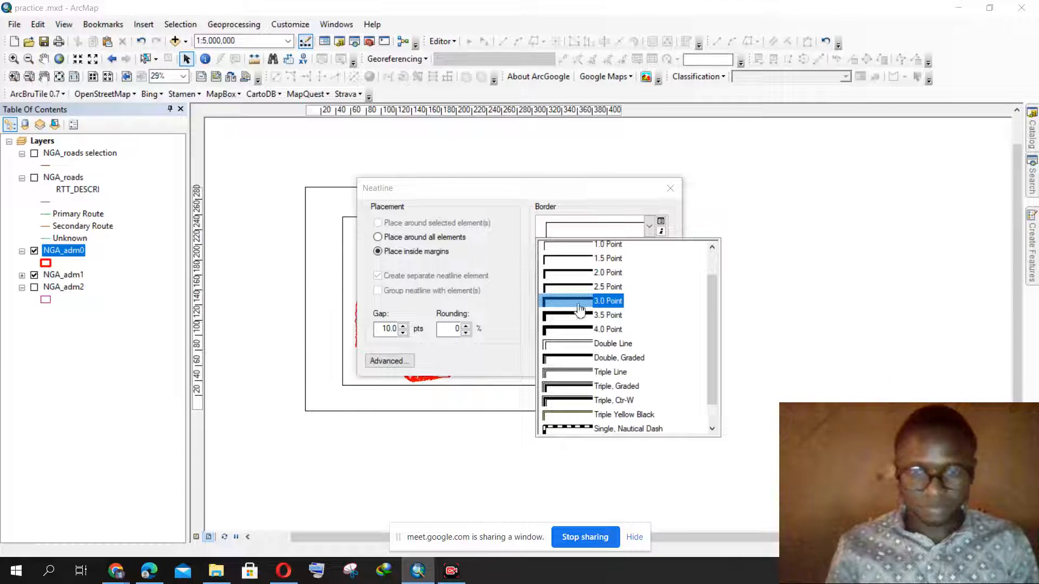
pyautogui.scroll(1, 579, 309)
pyautogui.scroll(-2, 576, 311)
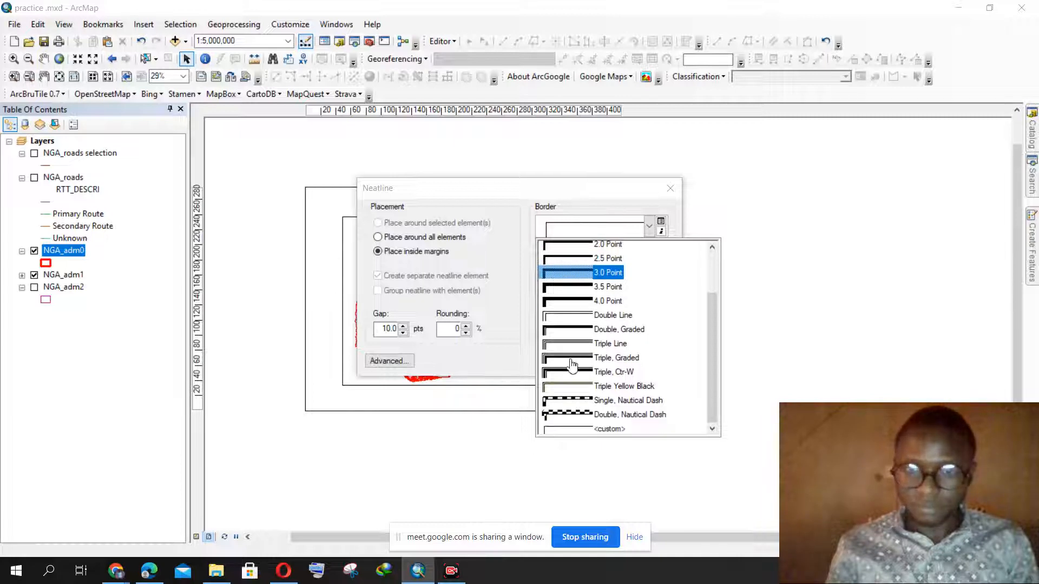
pyautogui.click(622, 330)
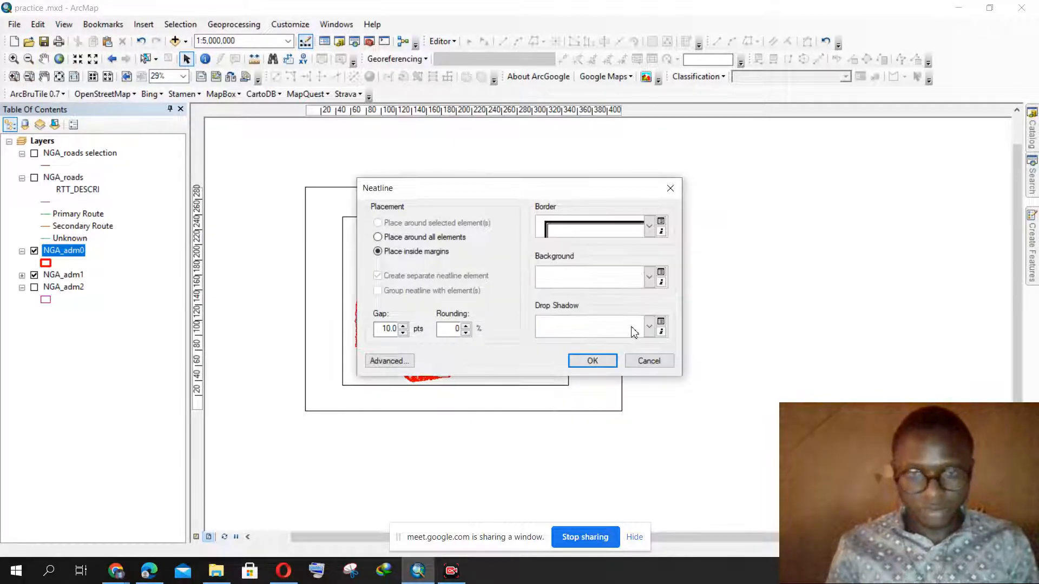
pyautogui.click(594, 361)
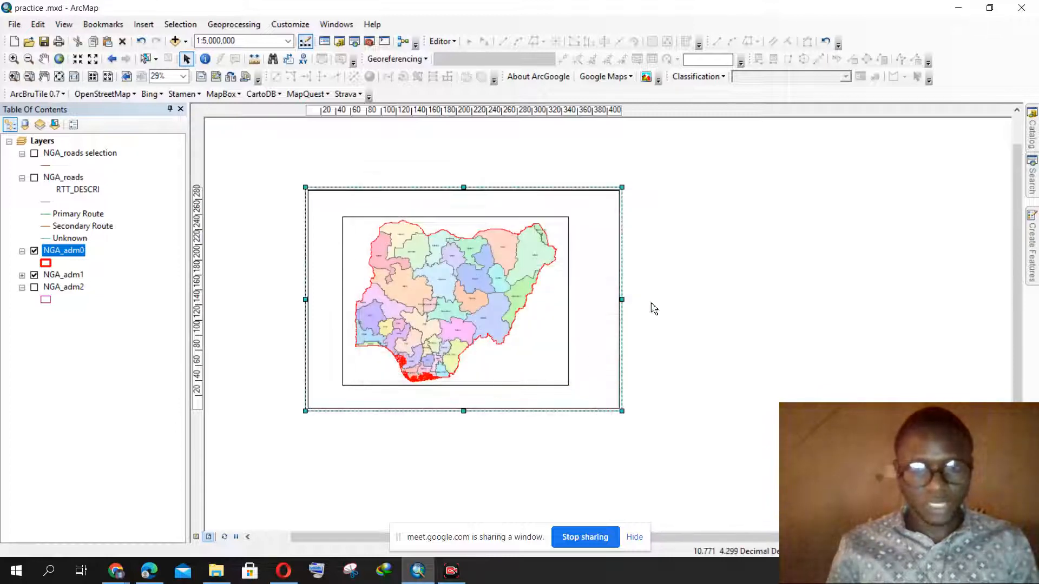
# Examine the neatline's border closely at the page's upper-left corner, and check the whole page layout
pyautogui.click(705, 278)
pyautogui.scroll(-2, 313, 192)
pyautogui.scroll(-2, 314, 195)
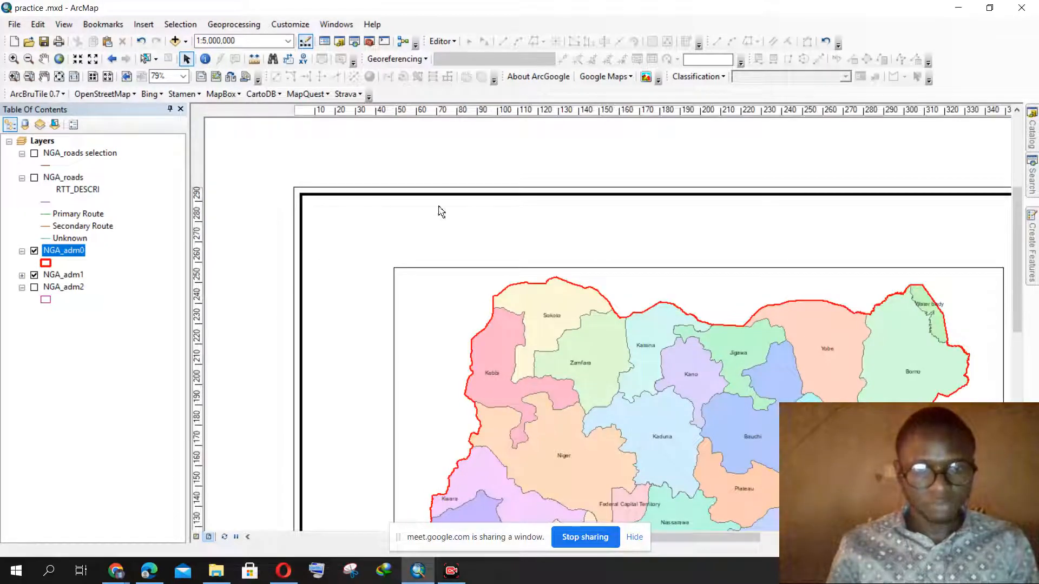
pyautogui.scroll(-3, 332, 202)
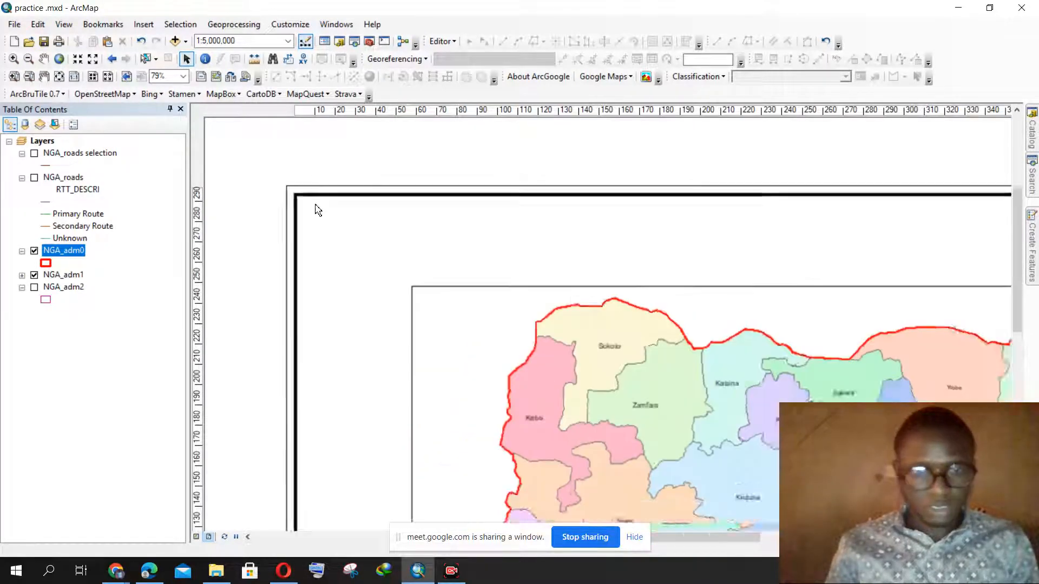
pyautogui.scroll(-1, 318, 190)
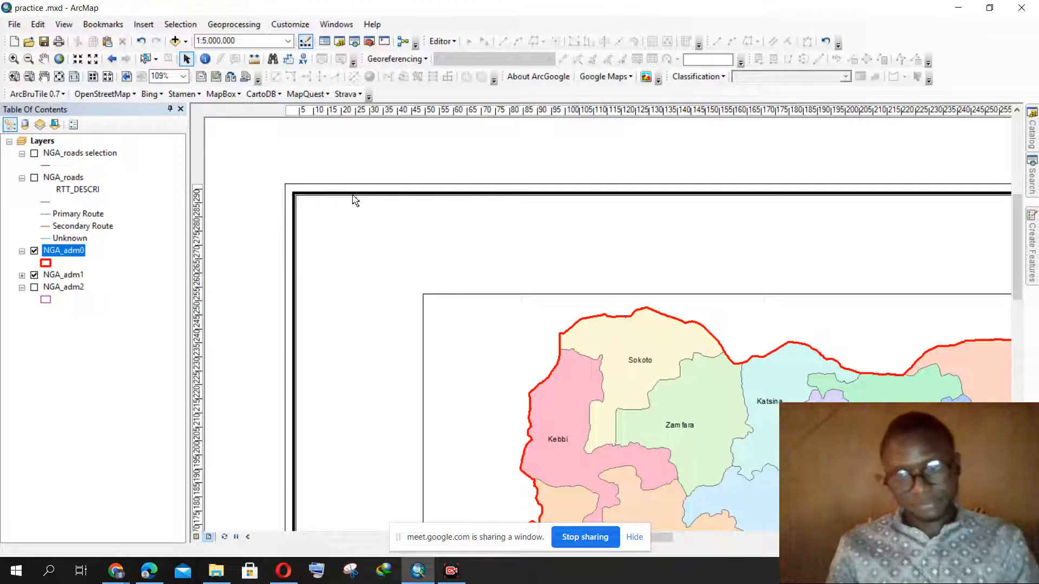
pyautogui.scroll(-3, 336, 204)
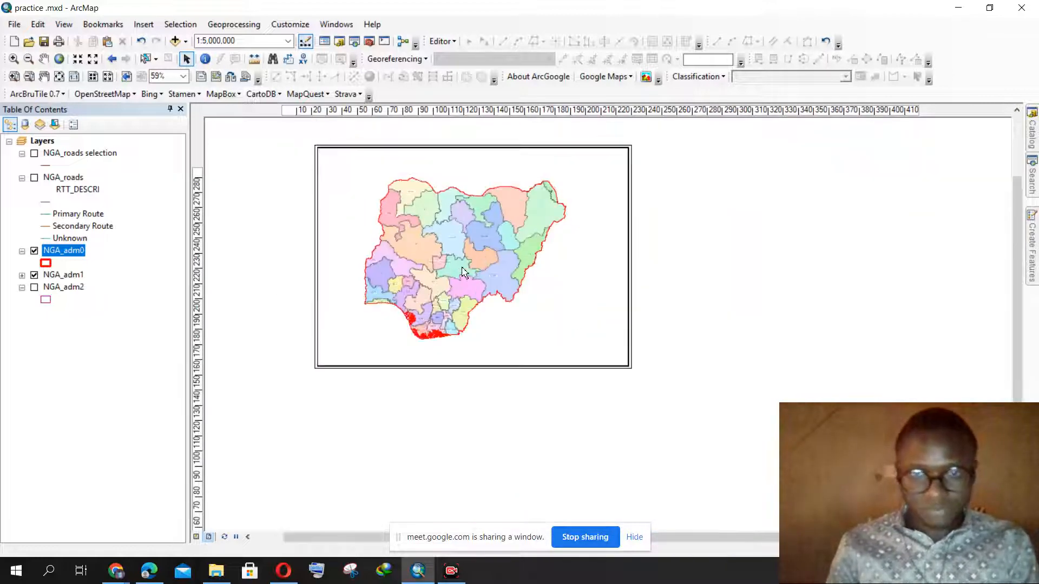
pyautogui.click(465, 262)
pyautogui.click(637, 243)
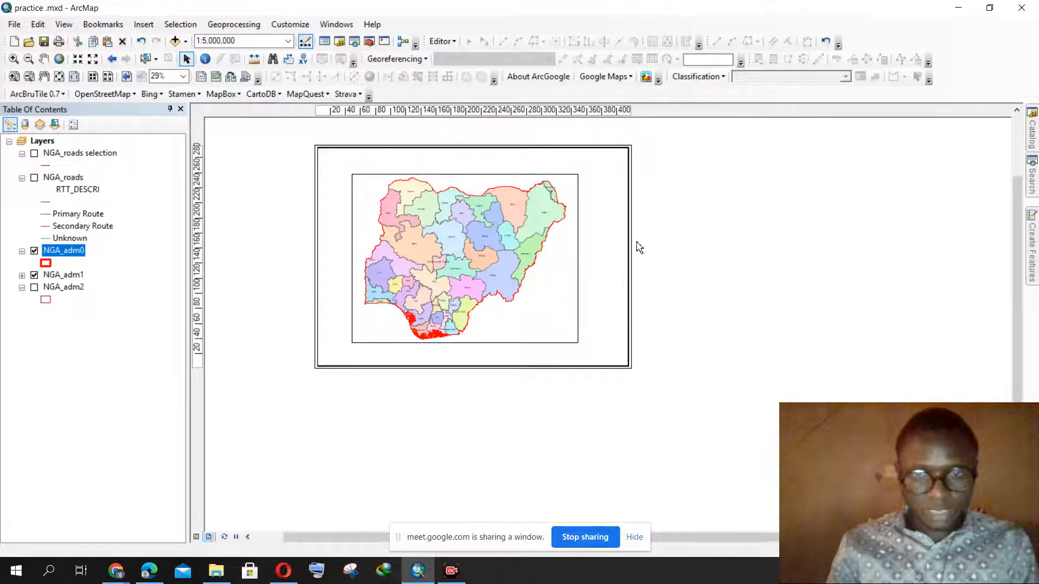
# Move the data frame towards the left side of the neatline, leaving free space on the right of the page
pyautogui.click(470, 268)
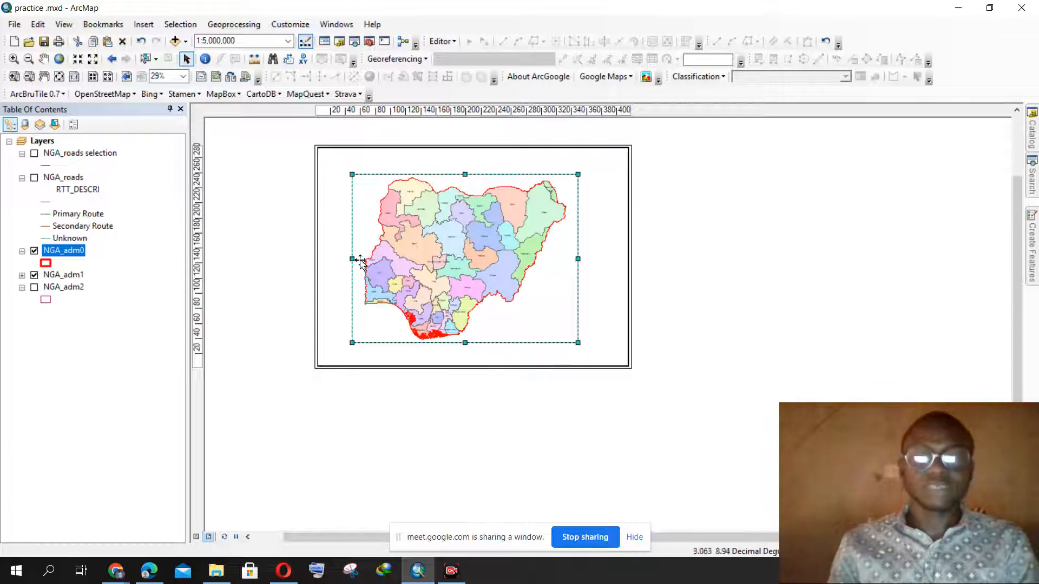
pyautogui.moveTo(308, 284); pyautogui.dragTo(322, 292)
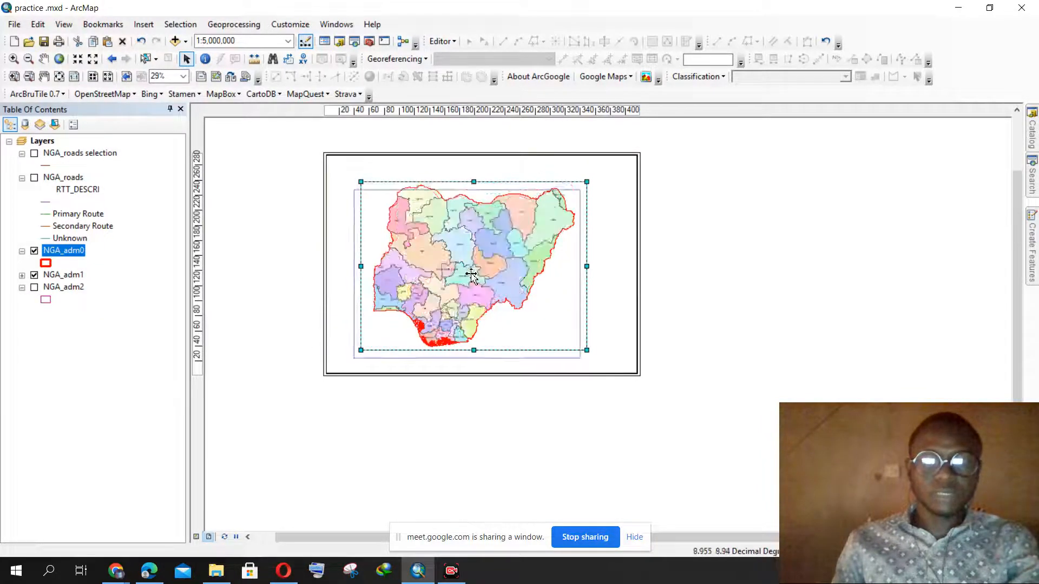
pyautogui.moveTo(471, 275)
pyautogui.mouseDown()
pyautogui.moveTo(622, 251)
pyautogui.moveTo(471, 257)
pyautogui.mouseUp()
pyautogui.scroll(2, 444, 249)
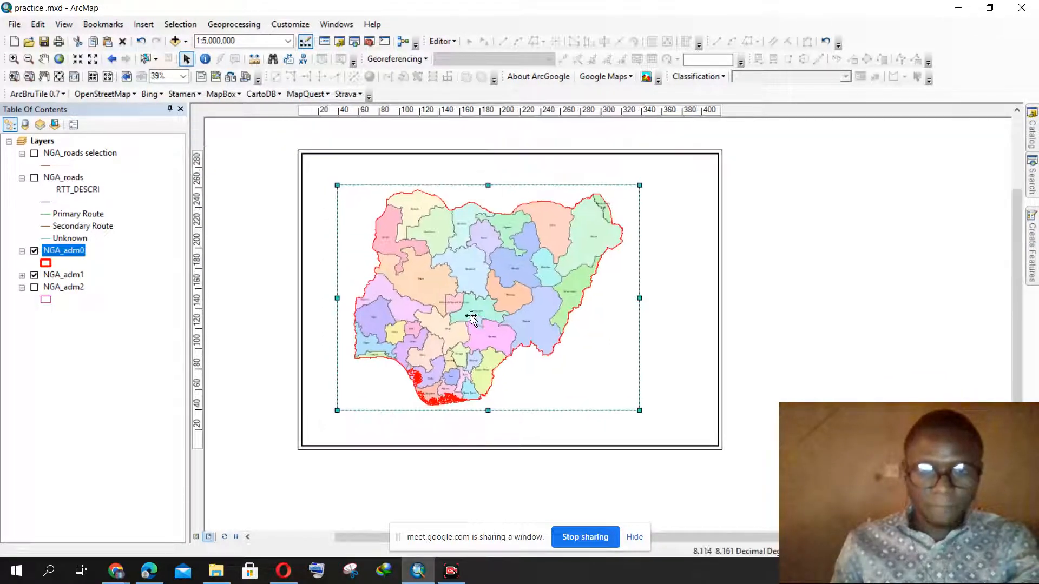
pyautogui.moveTo(482, 299)
pyautogui.mouseDown()
pyautogui.moveTo(473, 302)
pyautogui.moveTo(488, 288)
pyautogui.moveTo(475, 290)
pyautogui.moveTo(500, 296)
pyautogui.moveTo(469, 293)
pyautogui.mouseUp()
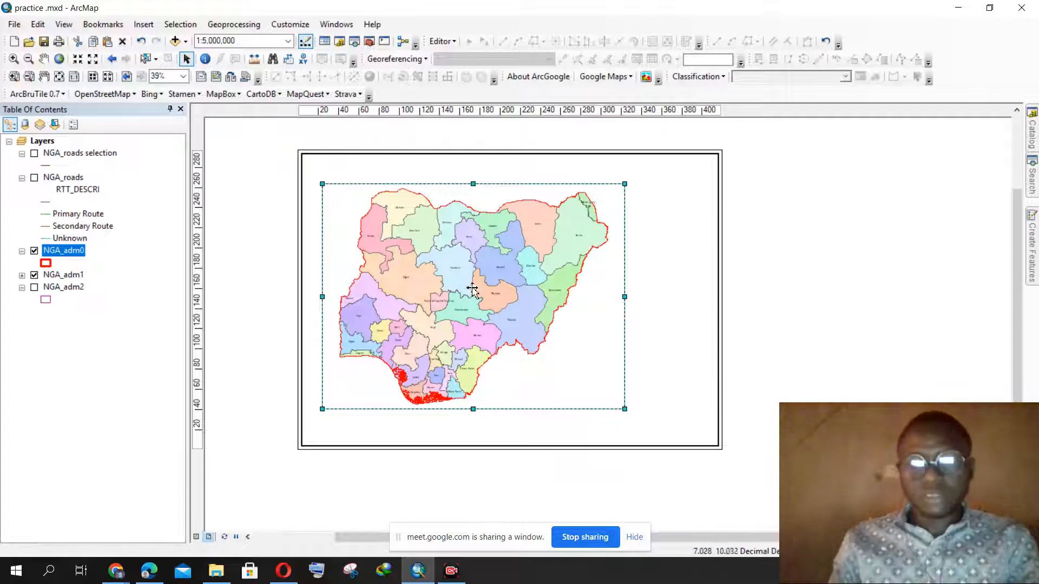
pyautogui.moveTo(468, 305); pyautogui.dragTo(503, 292)
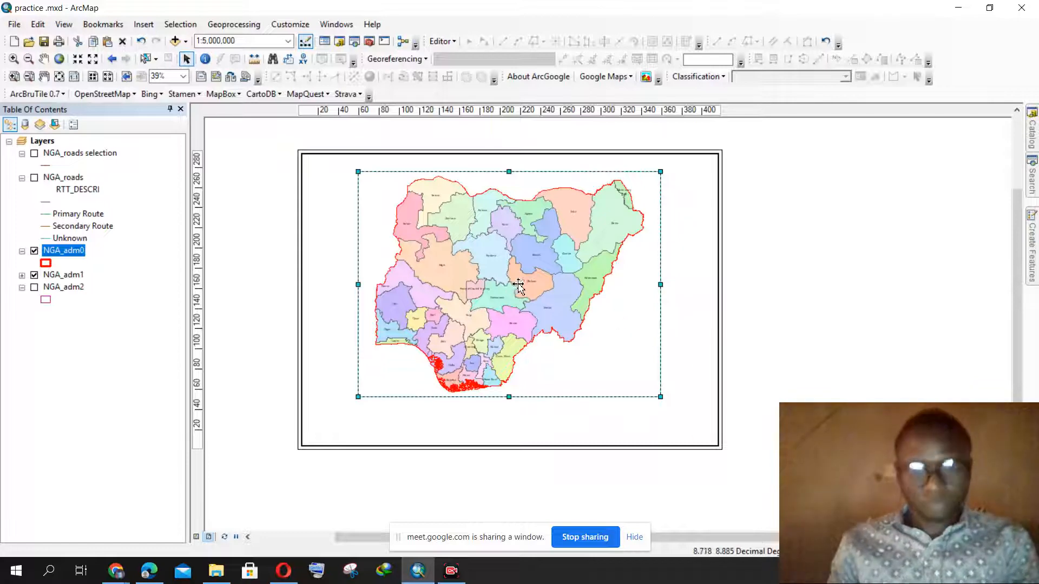
pyautogui.moveTo(517, 276)
pyautogui.mouseDown()
pyautogui.moveTo(484, 284)
pyautogui.moveTo(508, 279)
pyautogui.mouseUp()
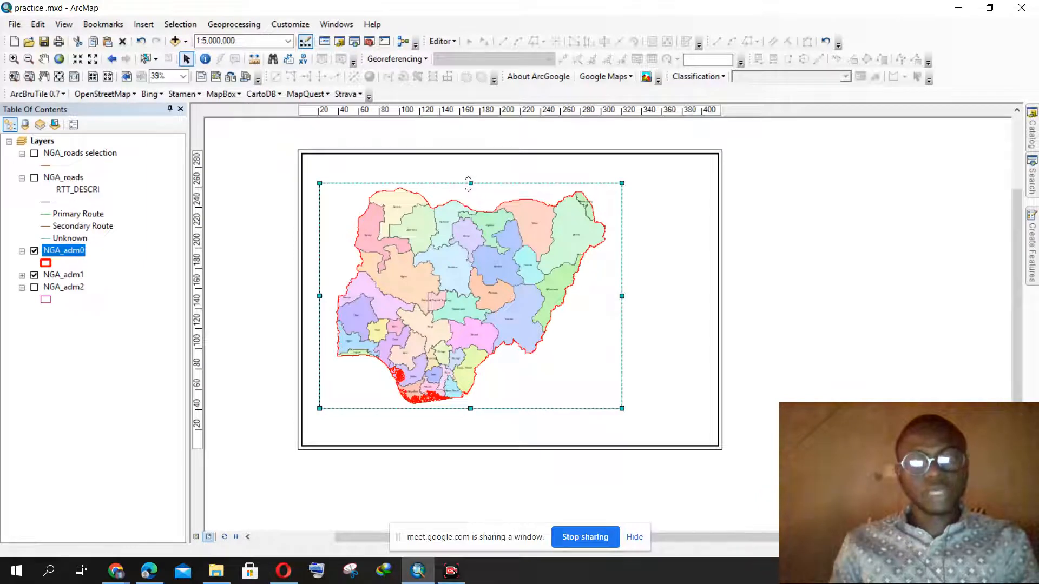
# Extend the data frame's top and bottom edges towards the neatline and set the map scale to 1:4,000,000
pyautogui.moveTo(472, 183); pyautogui.dragTo(471, 170)
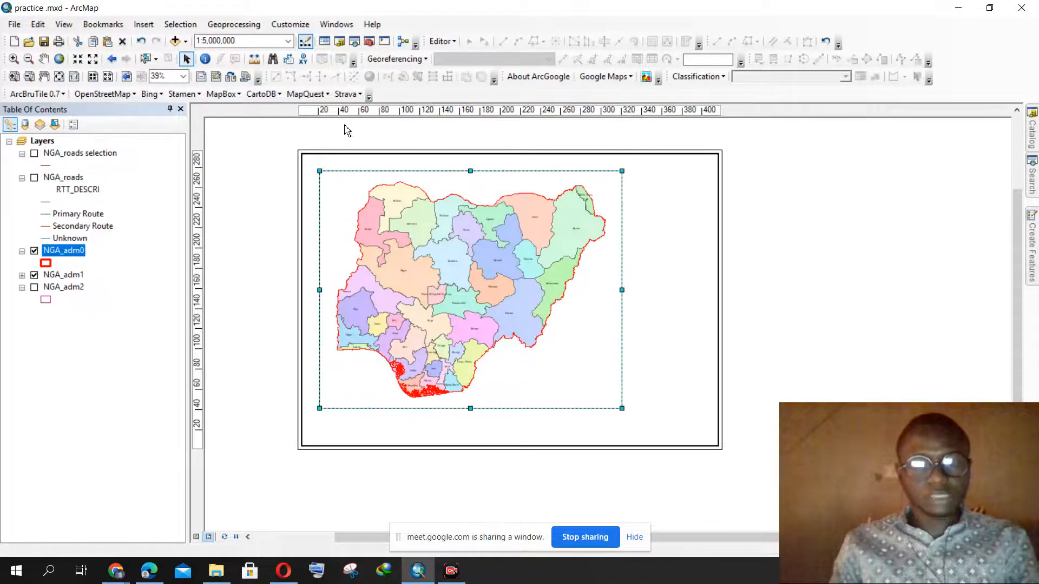
pyautogui.moveTo(471, 408); pyautogui.dragTo(472, 423)
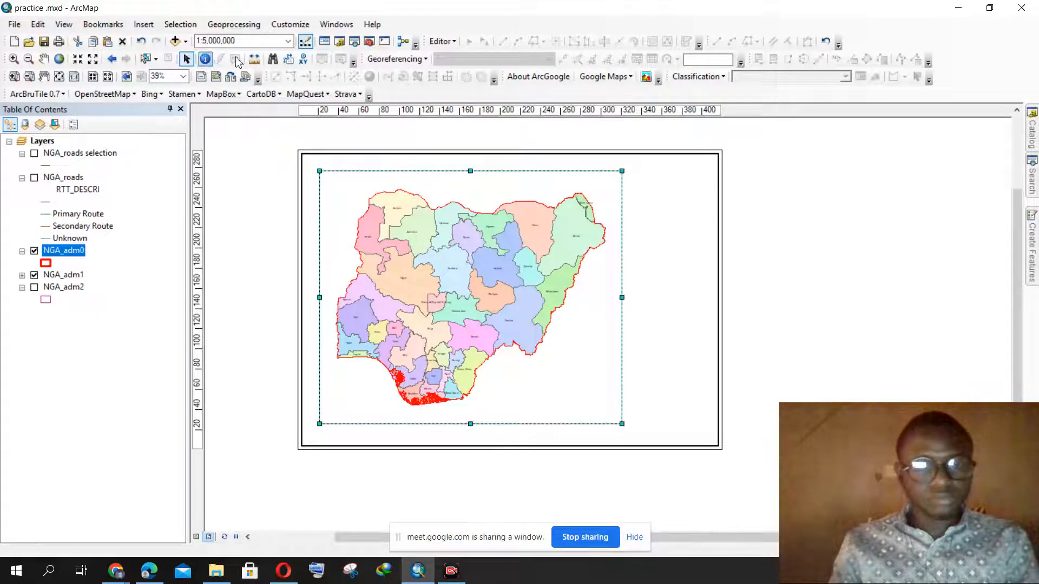
pyautogui.click(249, 42)
pyautogui.write('4')
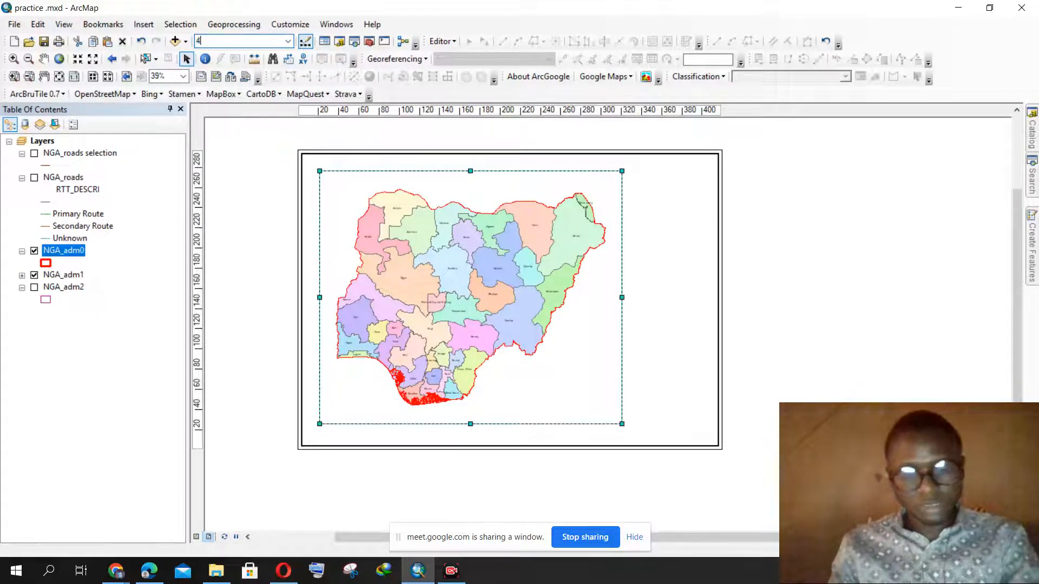
pyautogui.write(',000,000')
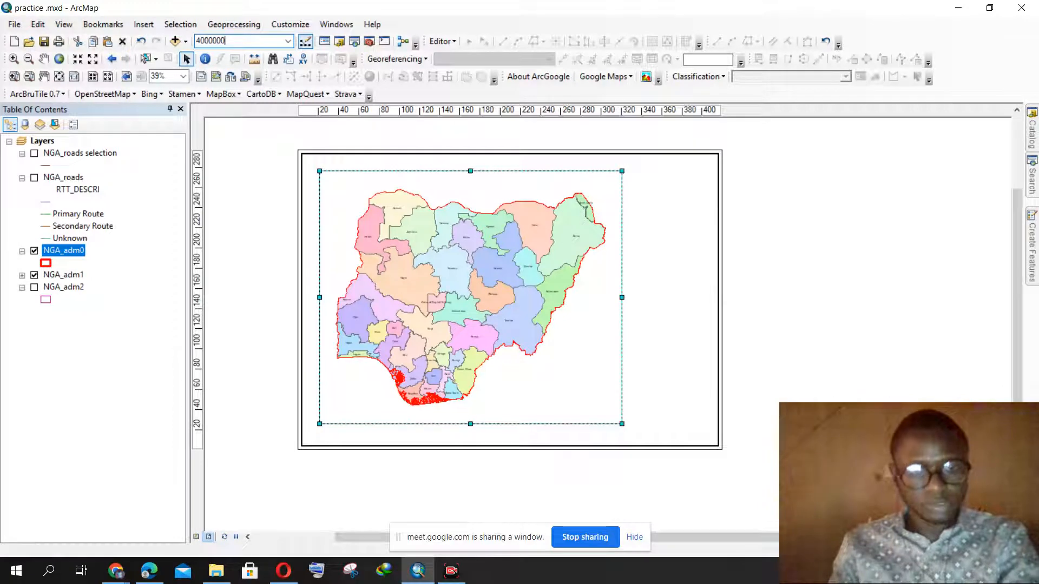
pyautogui.press('Return')
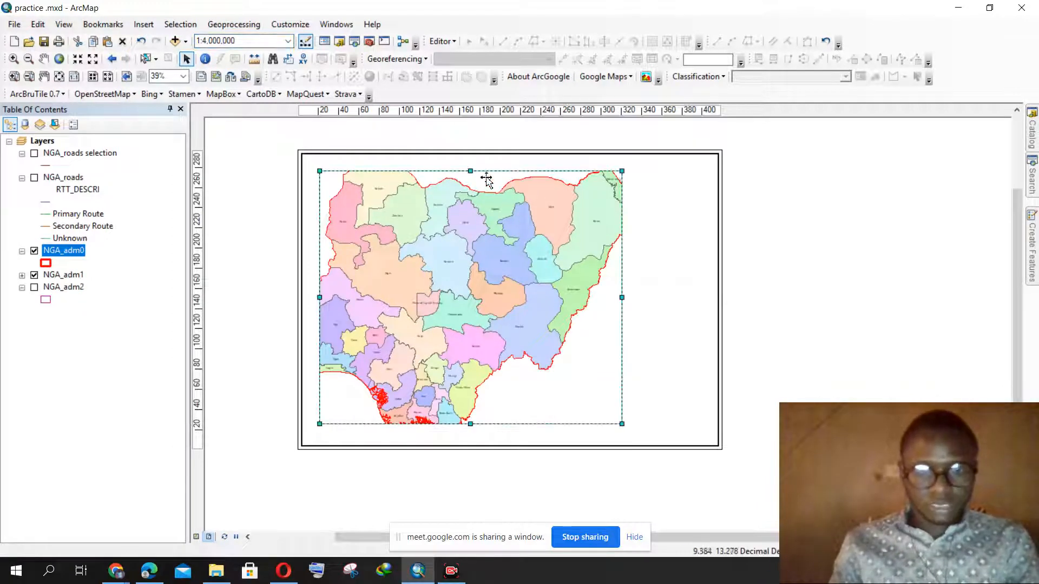
# Extend the data frame's top and left edges to the neatline and set the map scale to 1:4,500,000
pyautogui.moveTo(470, 170); pyautogui.dragTo(470, 160)
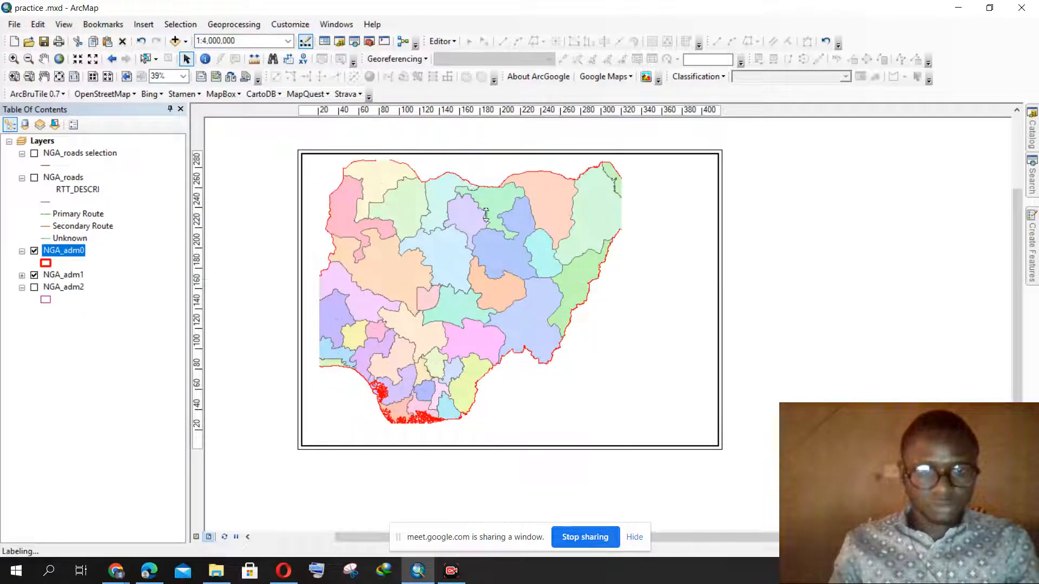
pyautogui.moveTo(319, 291); pyautogui.dragTo(299, 291)
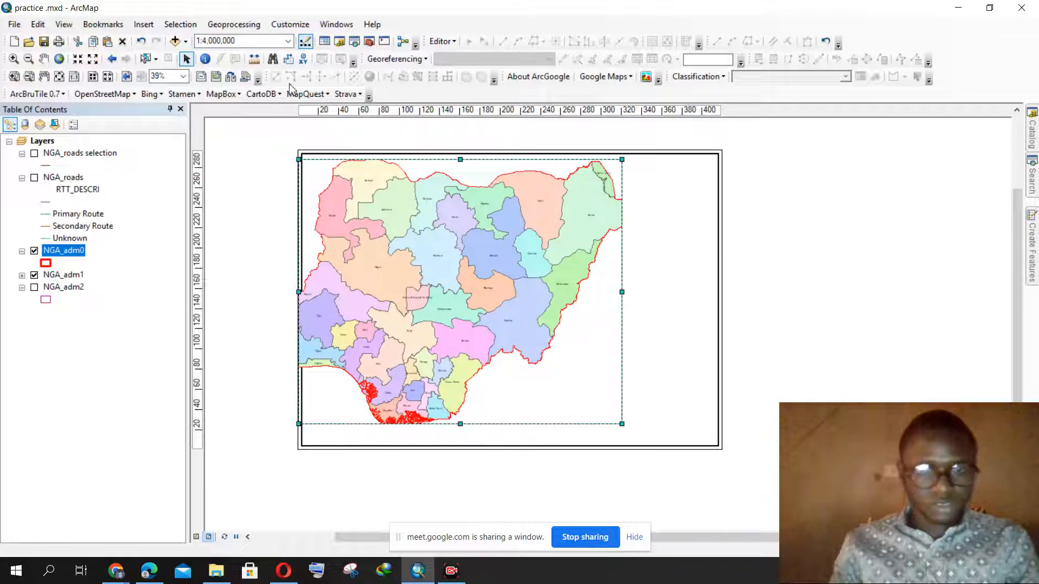
pyautogui.click(250, 40)
pyautogui.write('4')
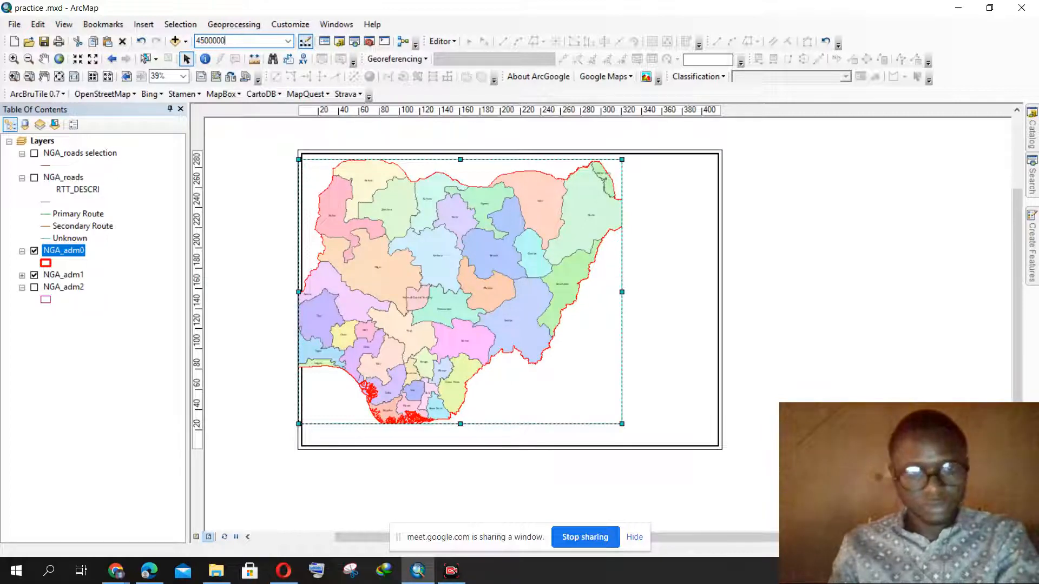
pyautogui.press('Return')
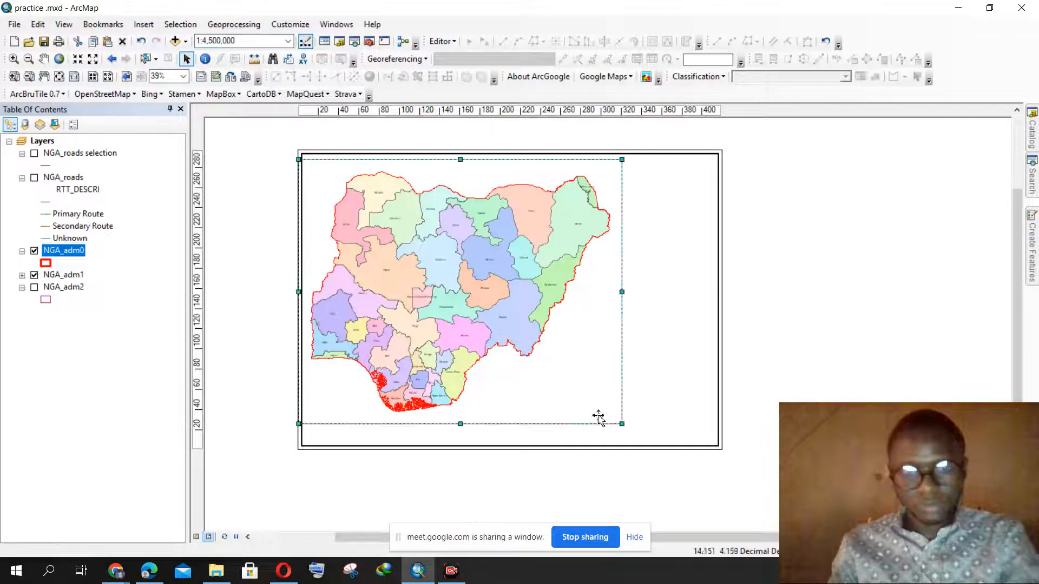
# Move the data frame inside the neatline, narrow it slightly from its right edge, and deselect it
pyautogui.click(446, 263)
pyautogui.moveTo(447, 264); pyautogui.dragTo(499, 302)
pyautogui.press('Escape')
pyautogui.click(436, 269)
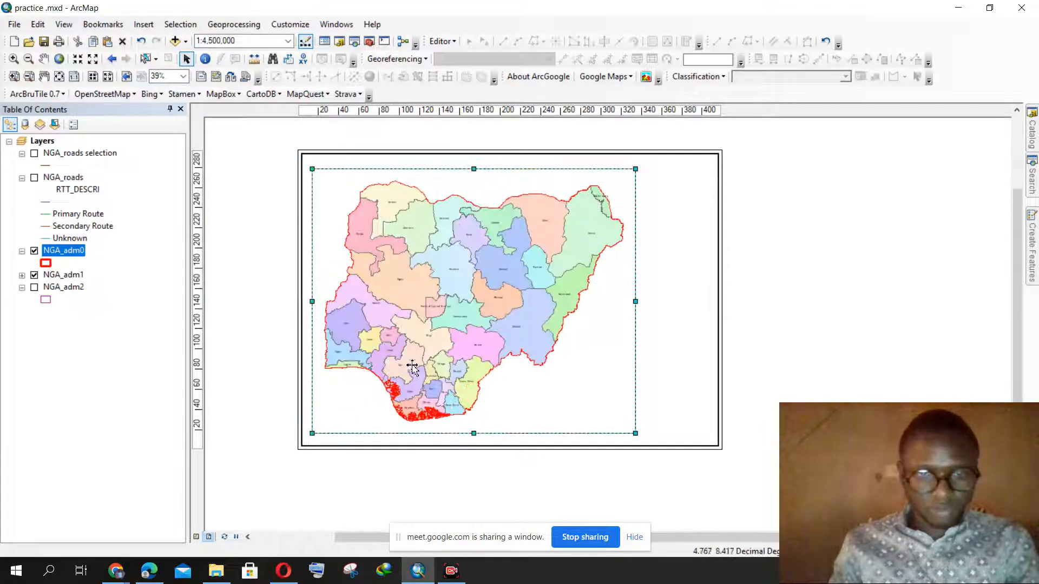
pyautogui.moveTo(634, 299); pyautogui.dragTo(630, 300)
pyautogui.moveTo(456, 331); pyautogui.dragTo(456, 330)
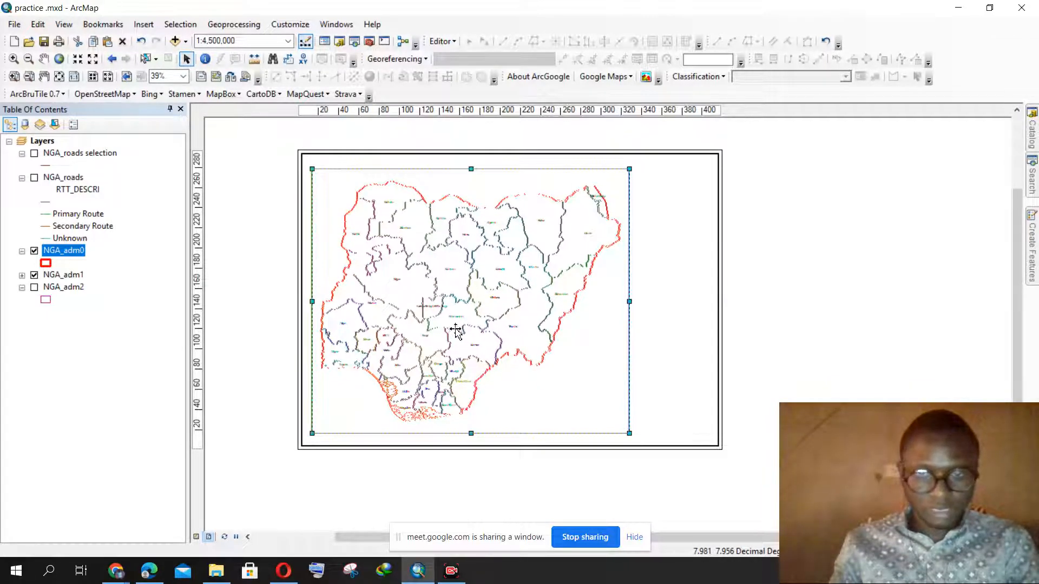
pyautogui.moveTo(455, 329); pyautogui.dragTo(457, 326)
pyautogui.click(814, 283)
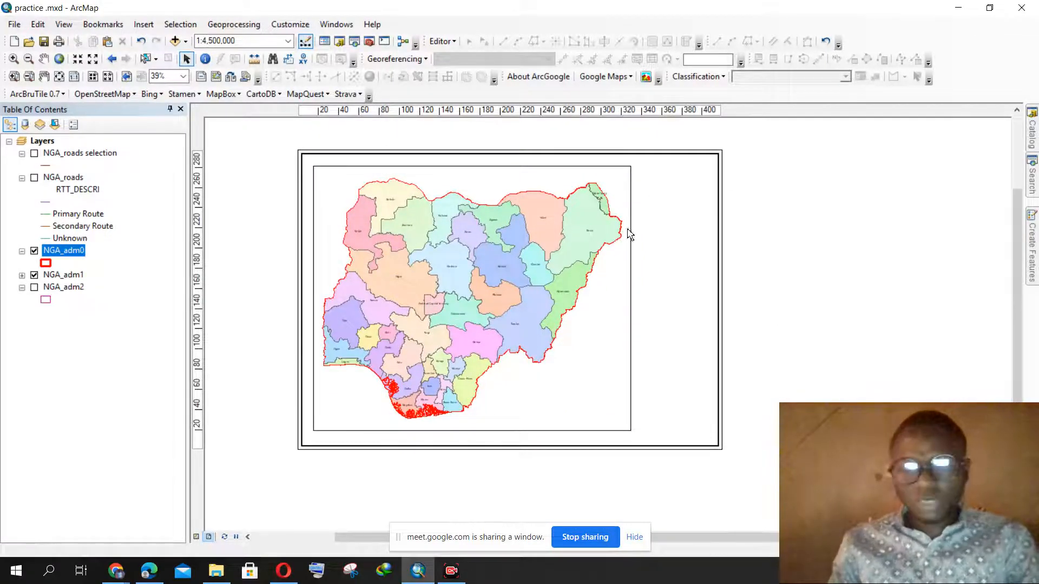
# Open the data frame's reference grid properties, glance at the Google Meet call in Chrome, and return to ArcMap
pyautogui.click(459, 212)
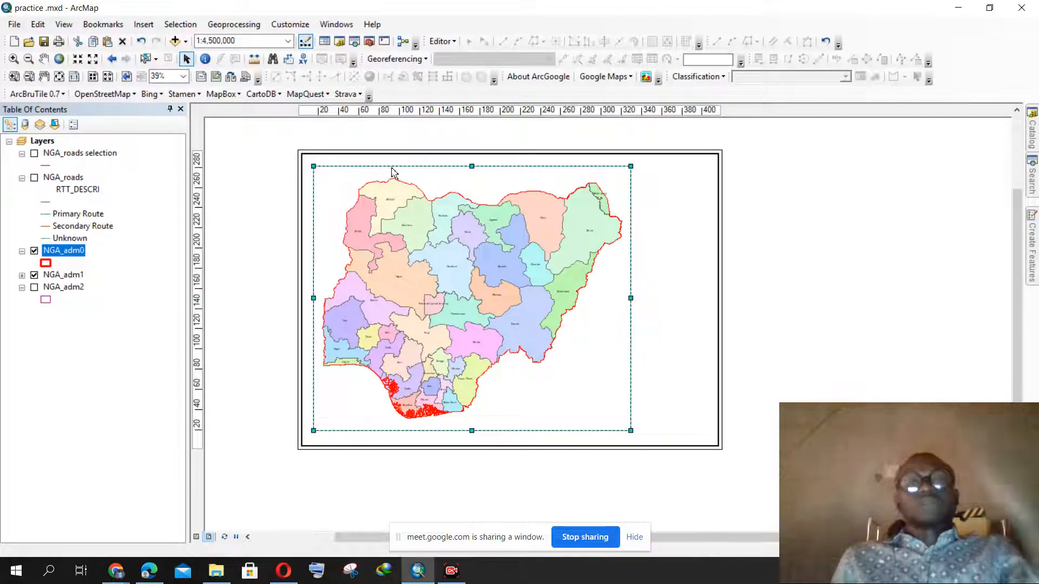
pyautogui.click(866, 224)
pyautogui.click(443, 250)
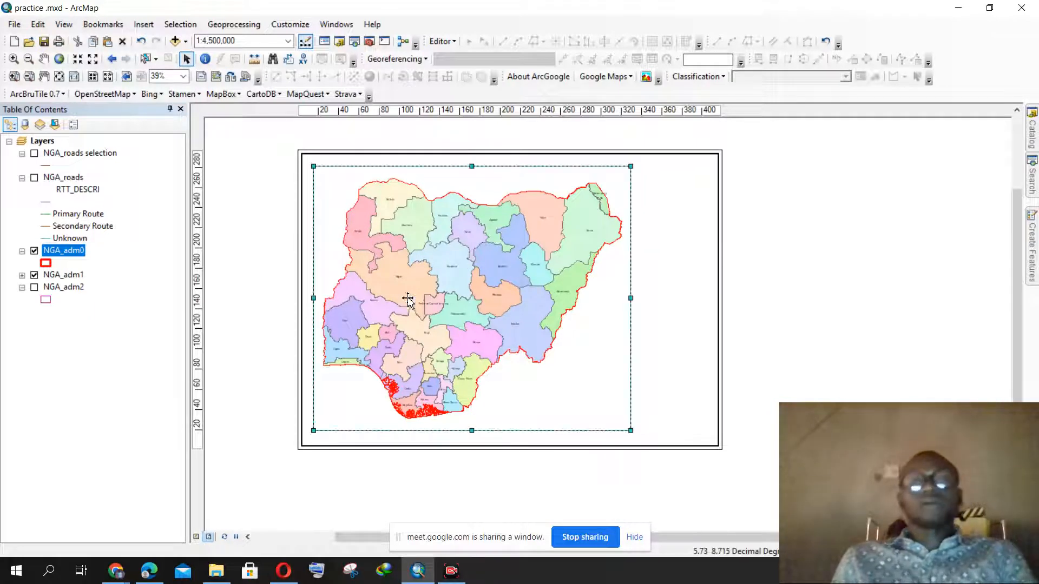
pyautogui.rightClick(438, 219)
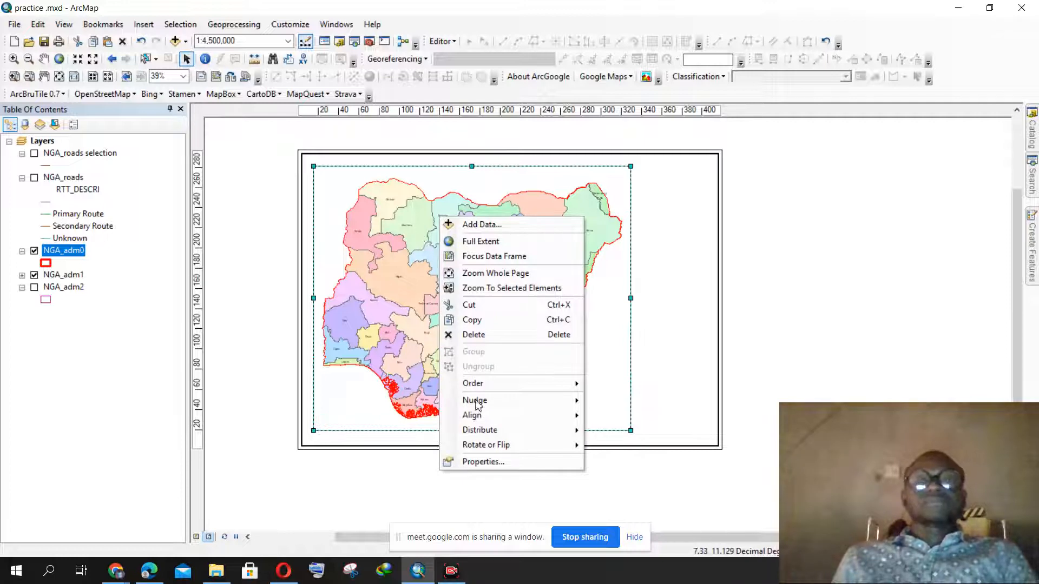
pyautogui.click(487, 462)
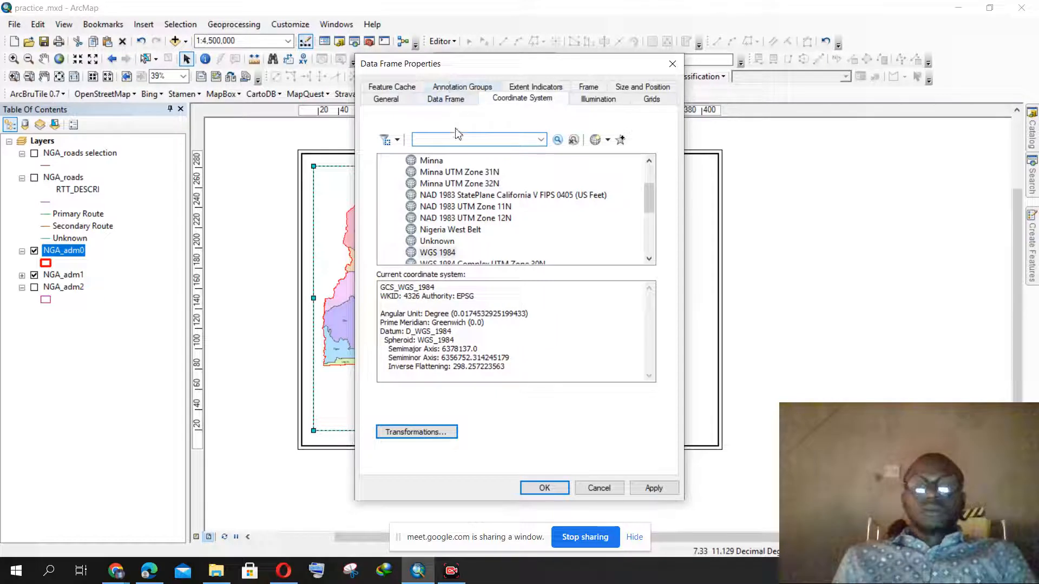
pyautogui.click(664, 101)
pyautogui.moveTo(111, 573)
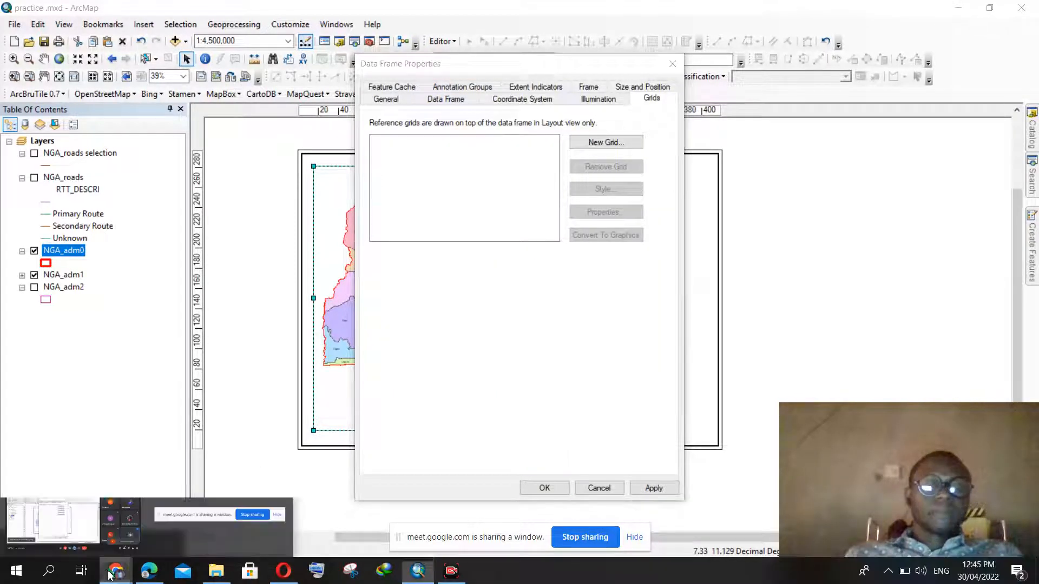
pyautogui.click(73, 520)
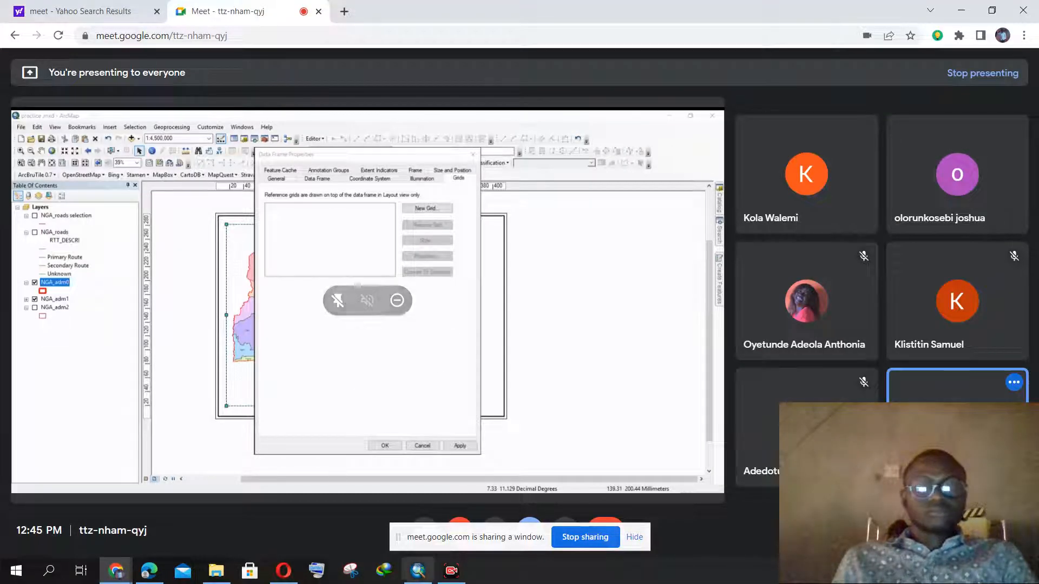
pyautogui.hotkey('alt', 'Tab')
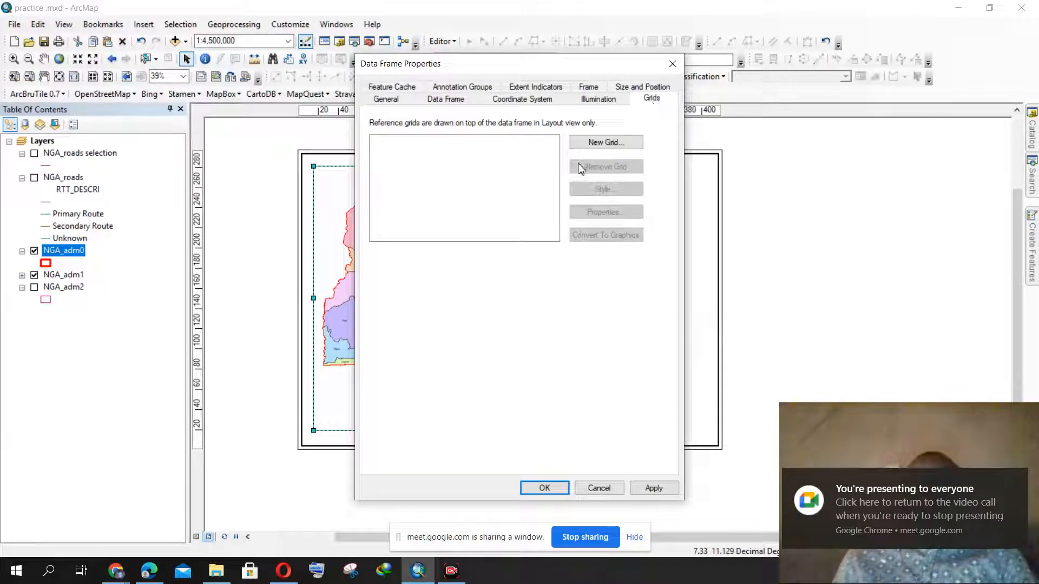
# Start a new grid and compare the Graticule, Measured Grid and Reference Grid previews, ending on Graticule
pyautogui.click(599, 144)
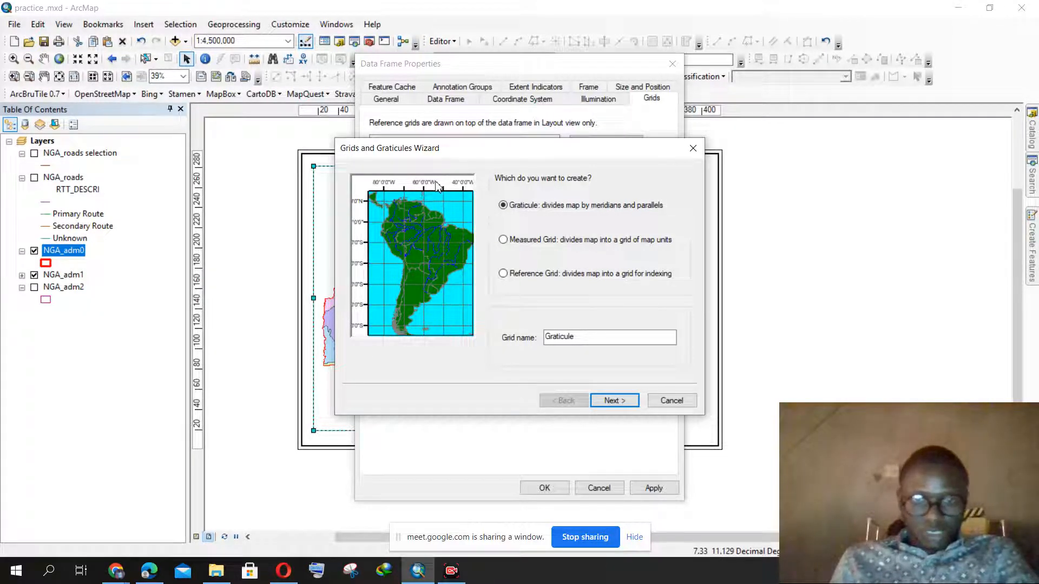
pyautogui.click(504, 240)
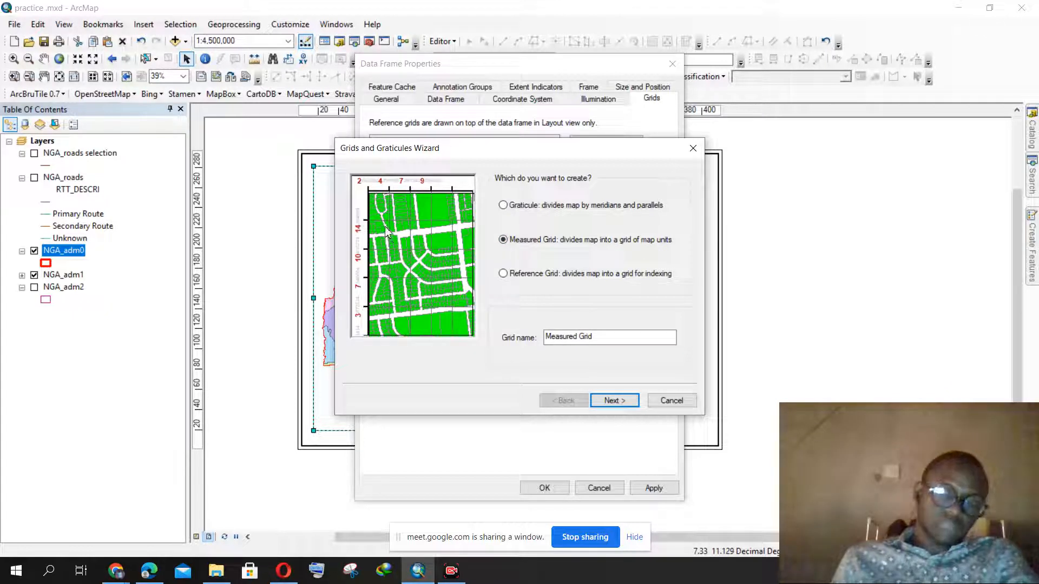
pyautogui.click(504, 275)
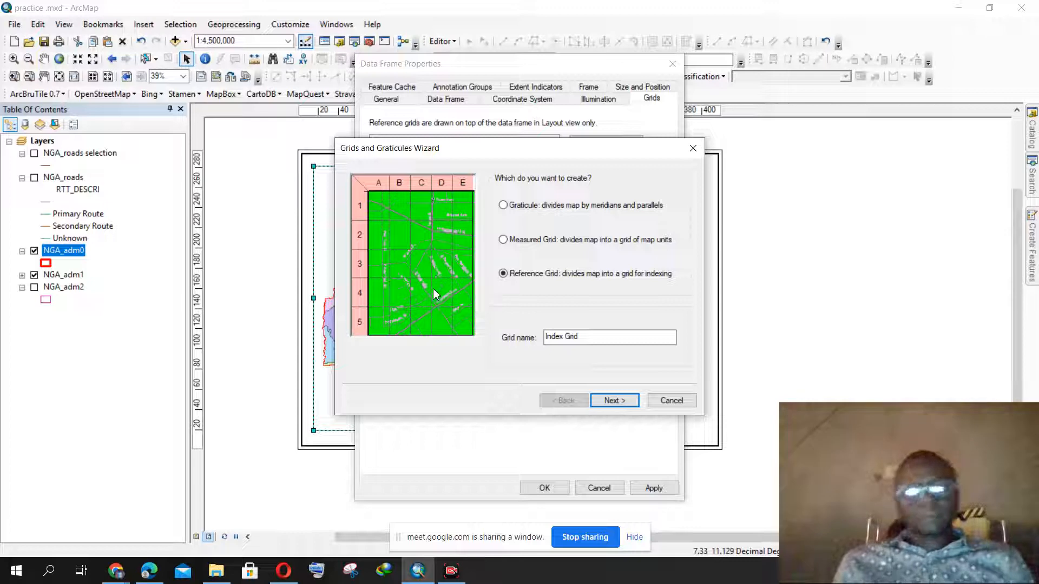
pyautogui.click(503, 206)
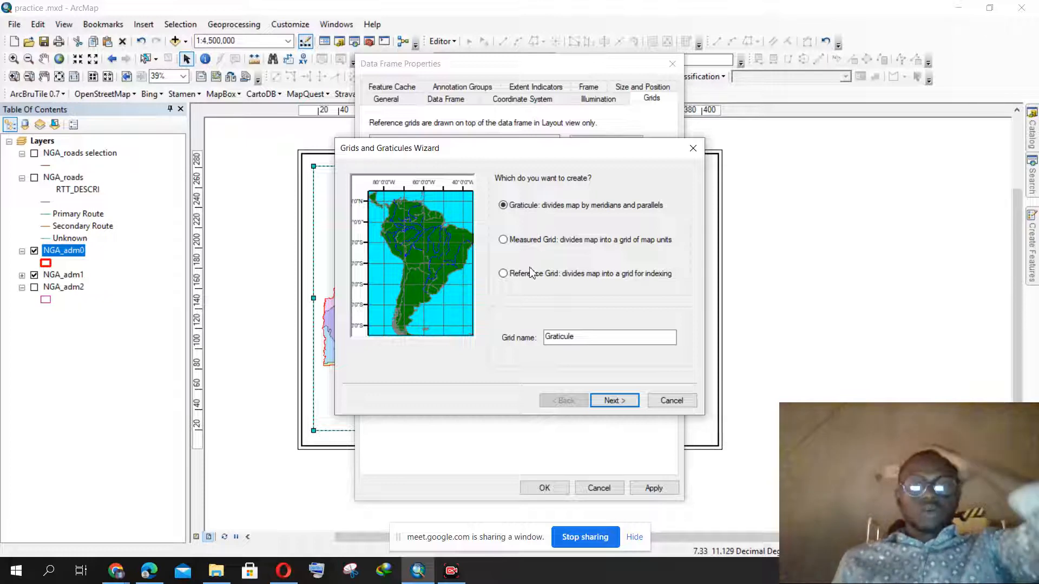
pyautogui.click(503, 240)
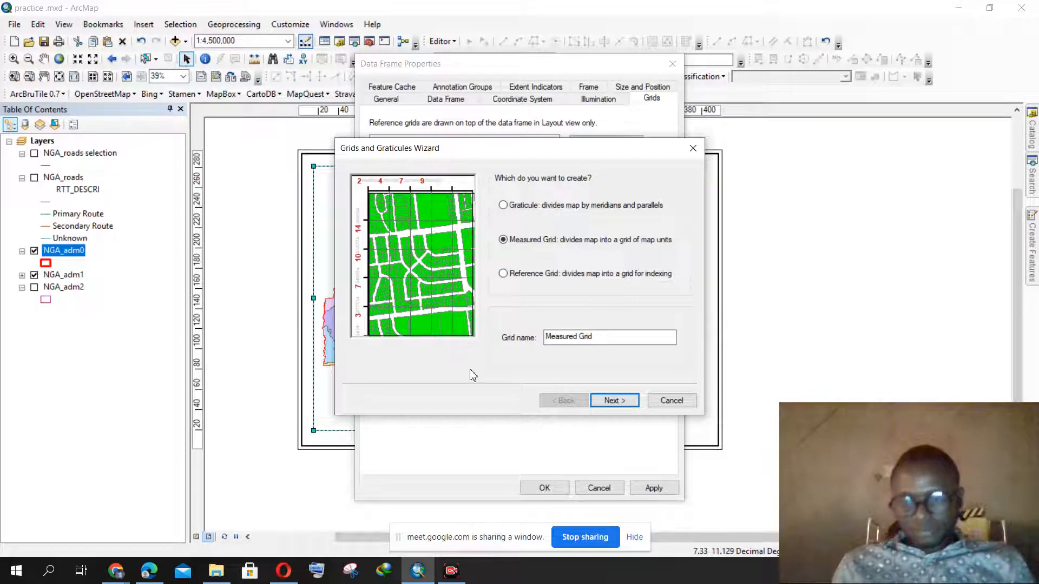
pyautogui.click(503, 206)
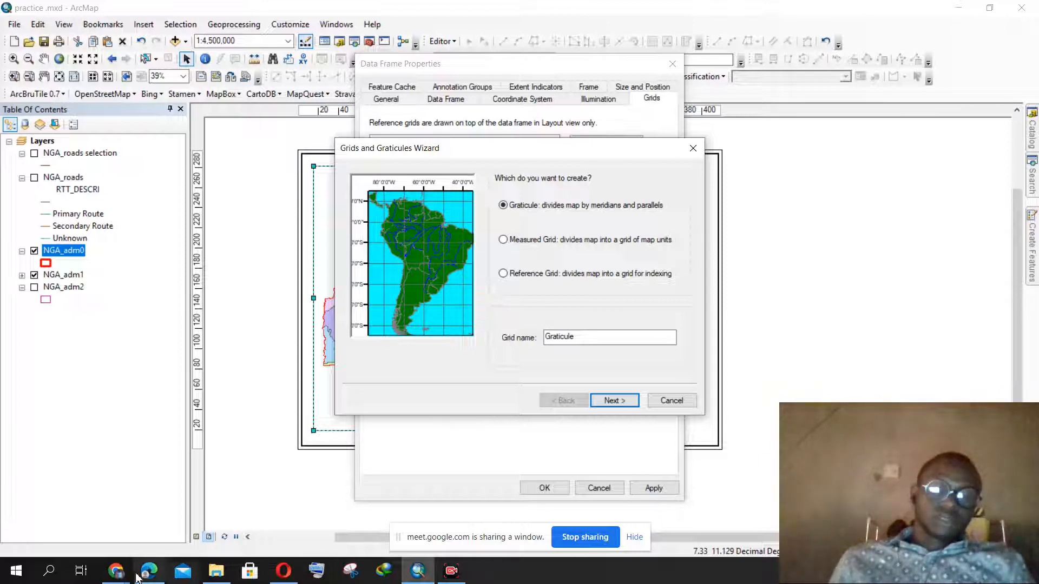
# Check the Google Meet call in Chrome, return to ArcMap, and close the grid wizard and data frame properties without adding a grid
pyautogui.click(117, 578)
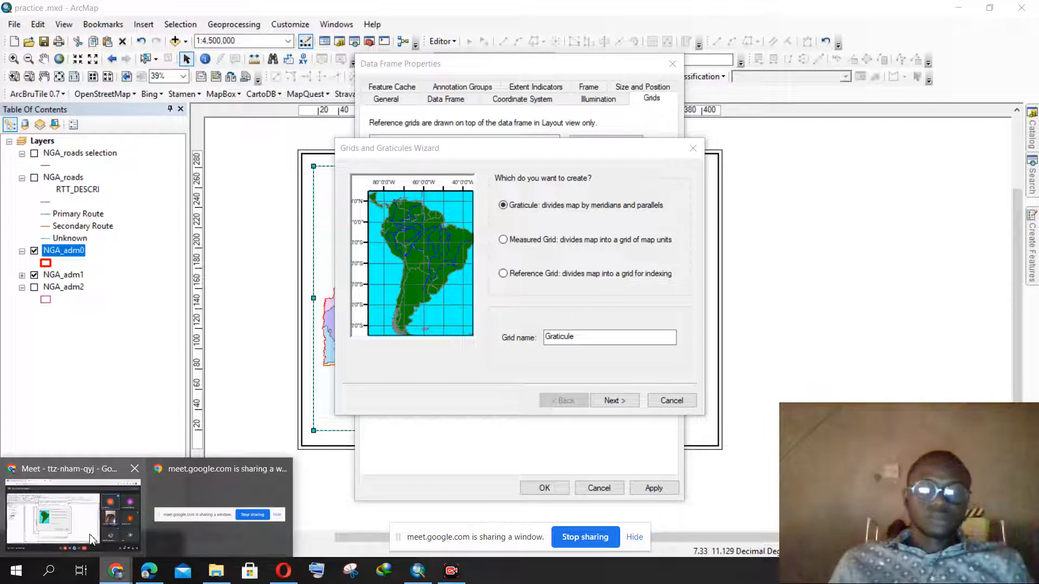
pyautogui.click(89, 525)
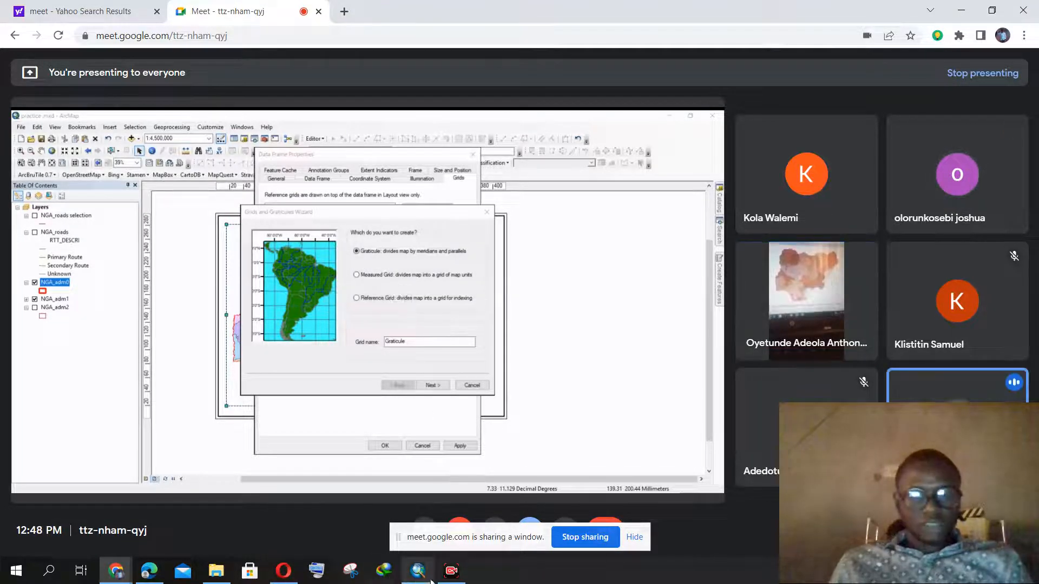
pyautogui.click(418, 571)
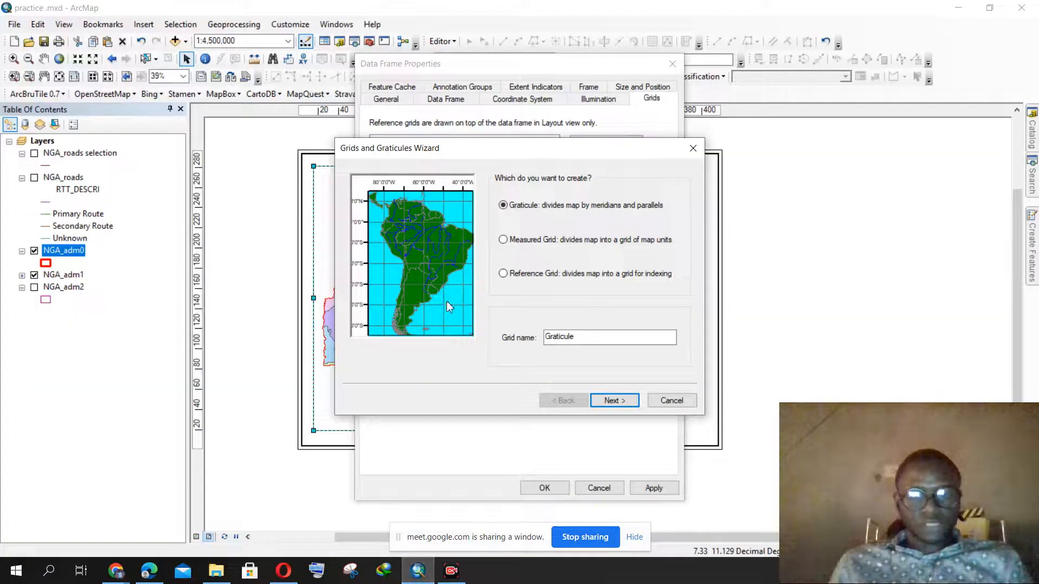
pyautogui.click(692, 148)
pyautogui.click(672, 63)
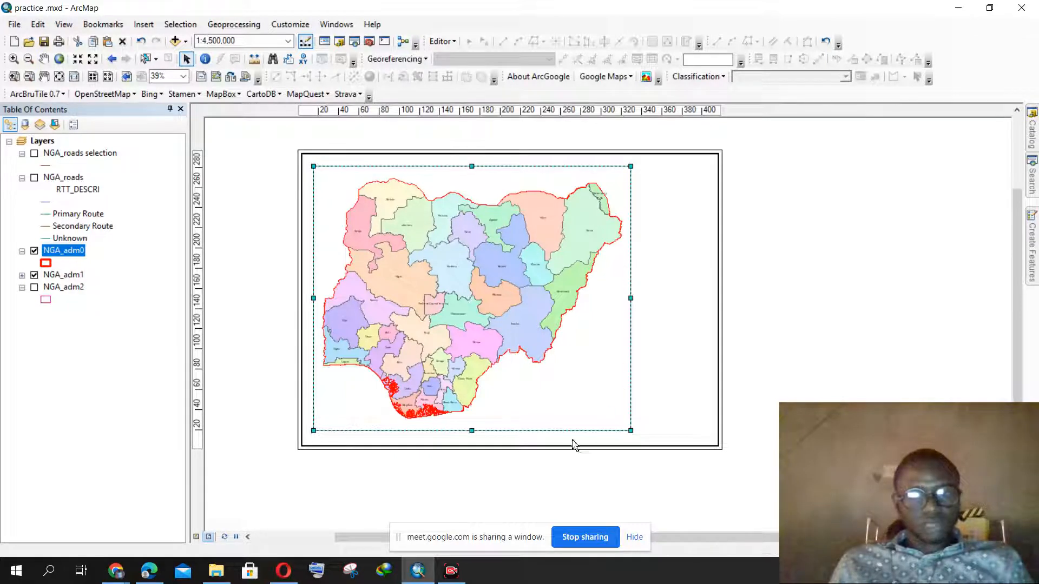
# Zoom the layout to the whole page, deselect the data frame, and view the page at a smaller zoom
pyautogui.scroll(2, 431, 331)
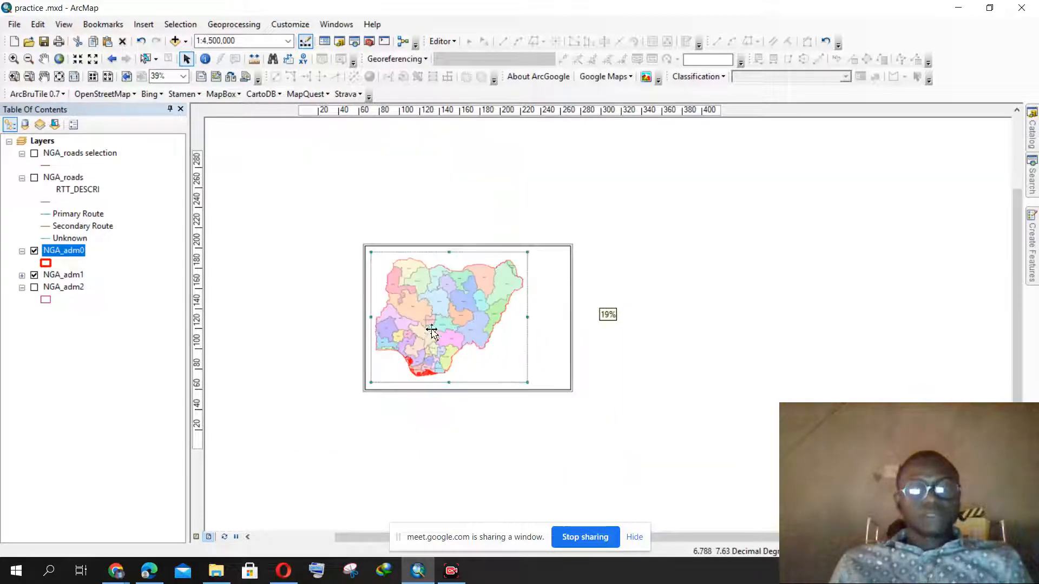
pyautogui.rightClick(618, 180)
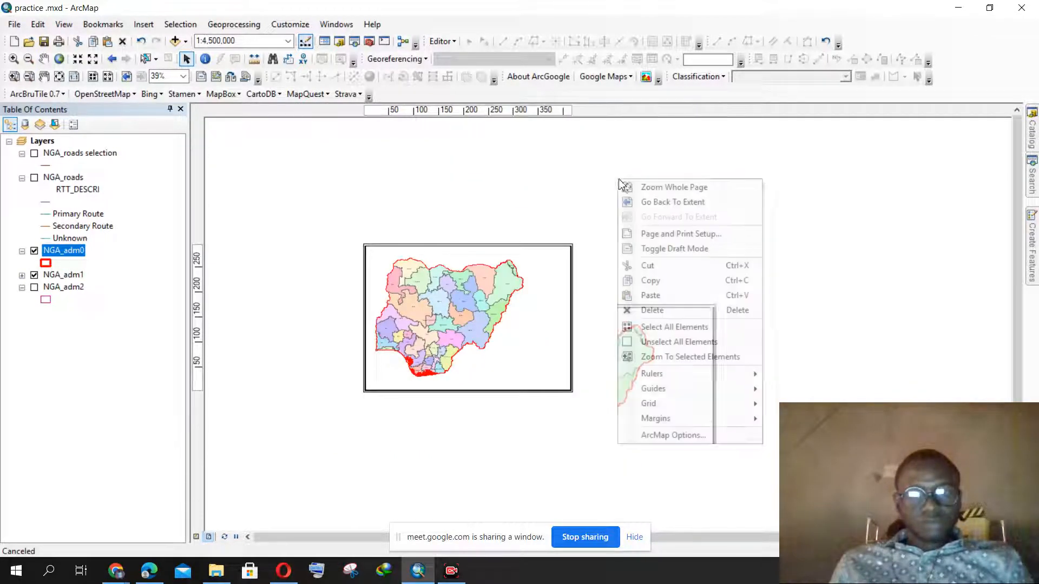
pyautogui.click(670, 187)
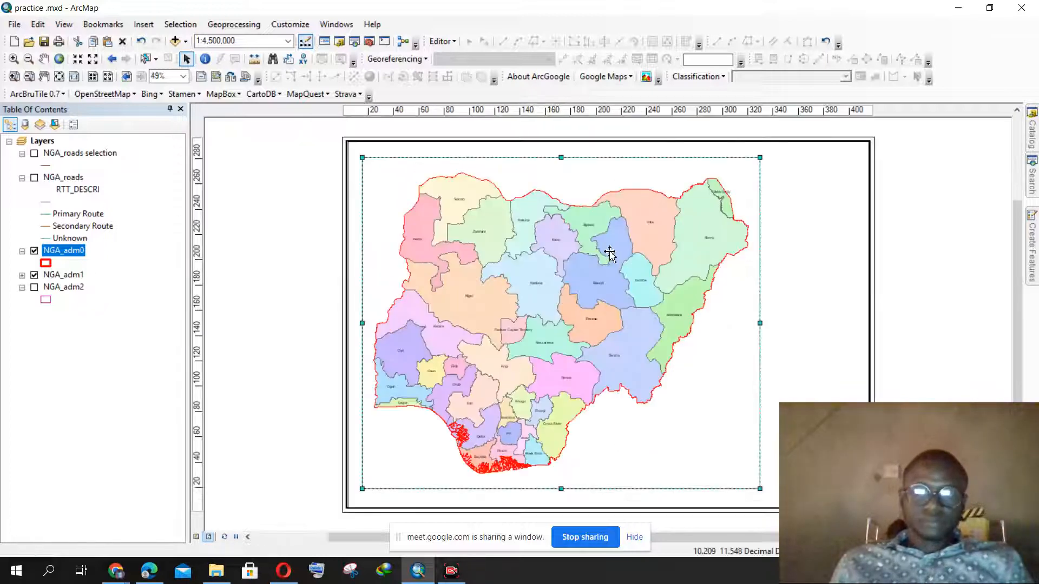
pyautogui.rightClick(271, 158)
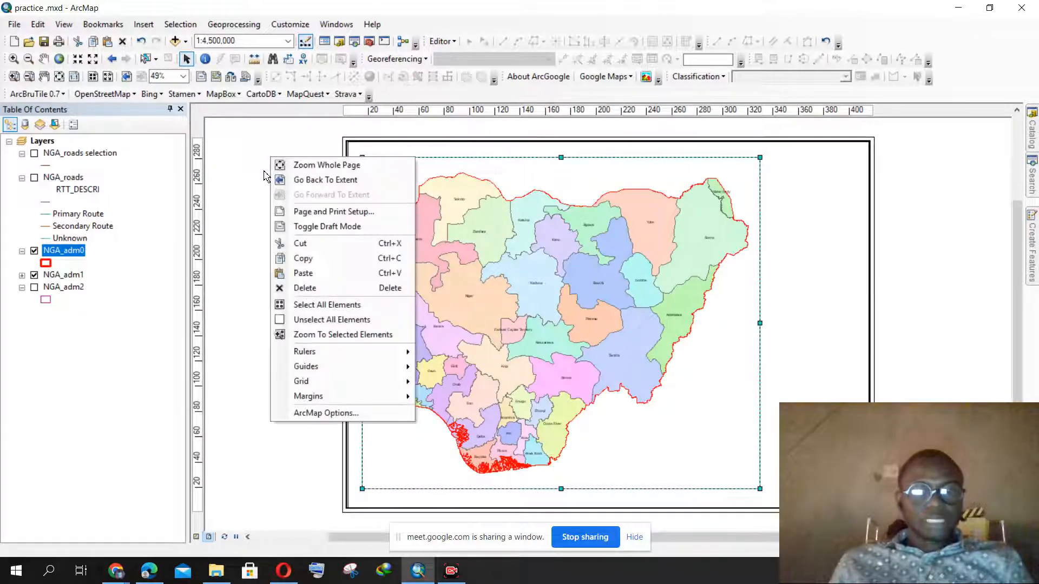
pyautogui.click(247, 179)
pyautogui.rightClick(245, 159)
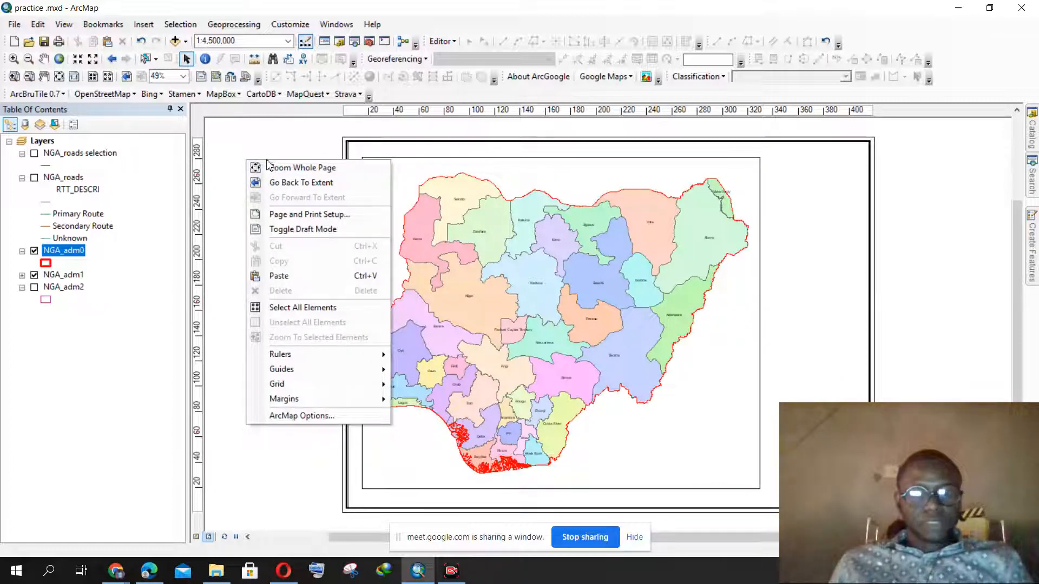
pyautogui.click(293, 170)
pyautogui.scroll(-2, 271, 241)
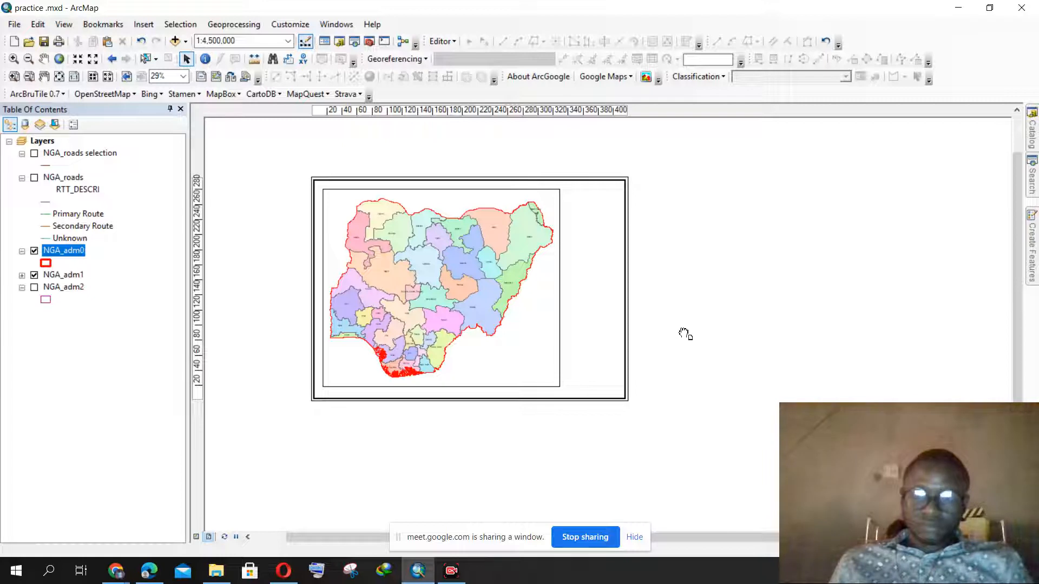
pyautogui.moveTo(685, 334); pyautogui.dragTo(694, 333)
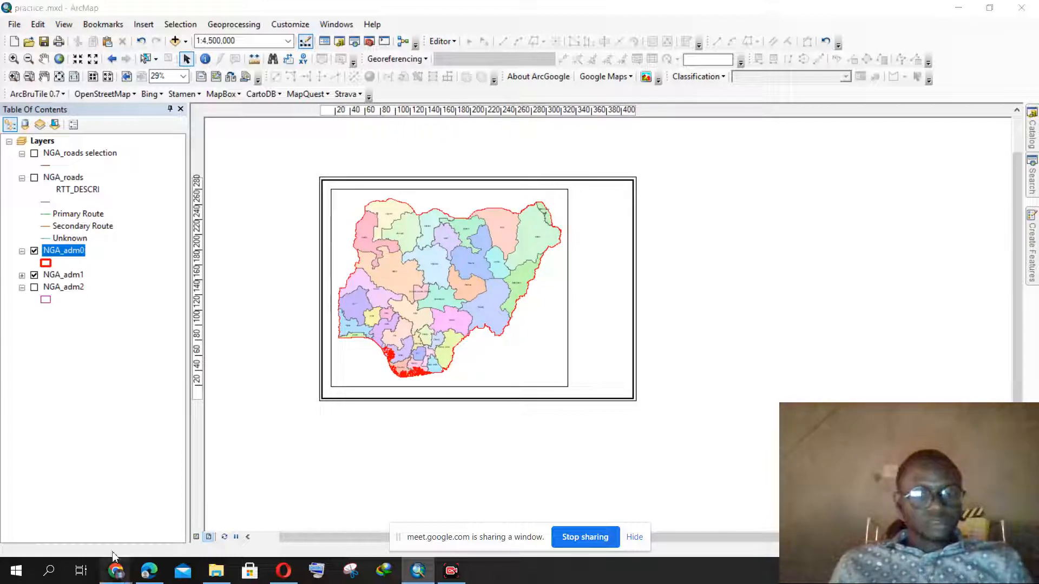
# Switch to the Google Meet call in Chrome and examine the participant's video showing their map
pyautogui.click(89, 519)
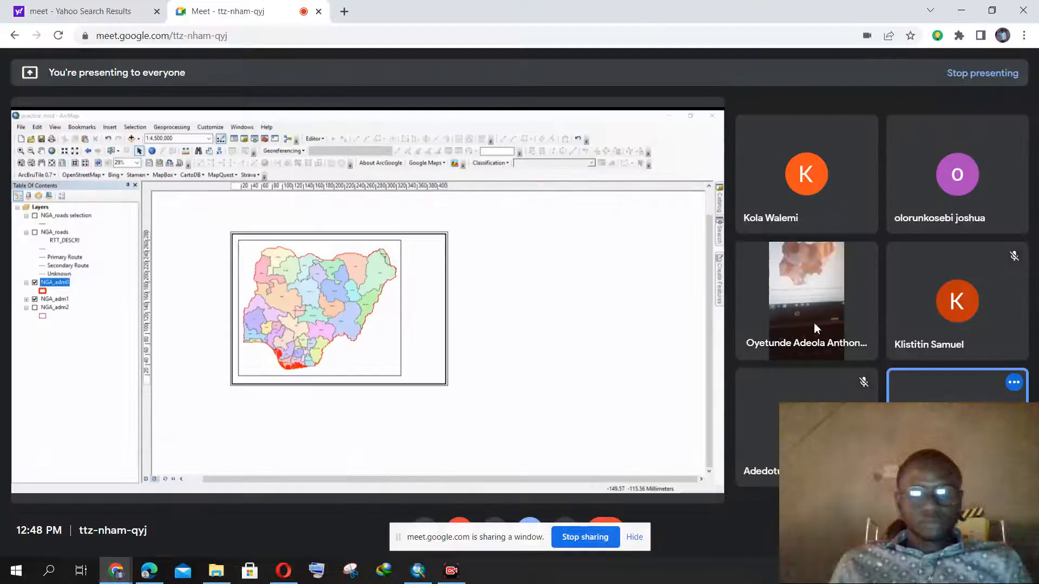
pyautogui.doubleClick(808, 268)
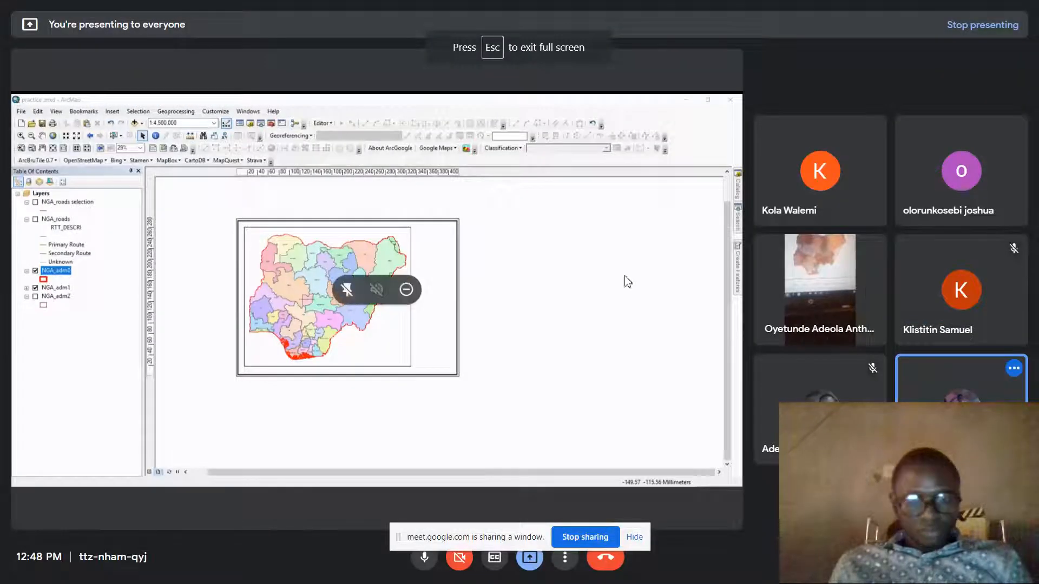
pyautogui.doubleClick(823, 247)
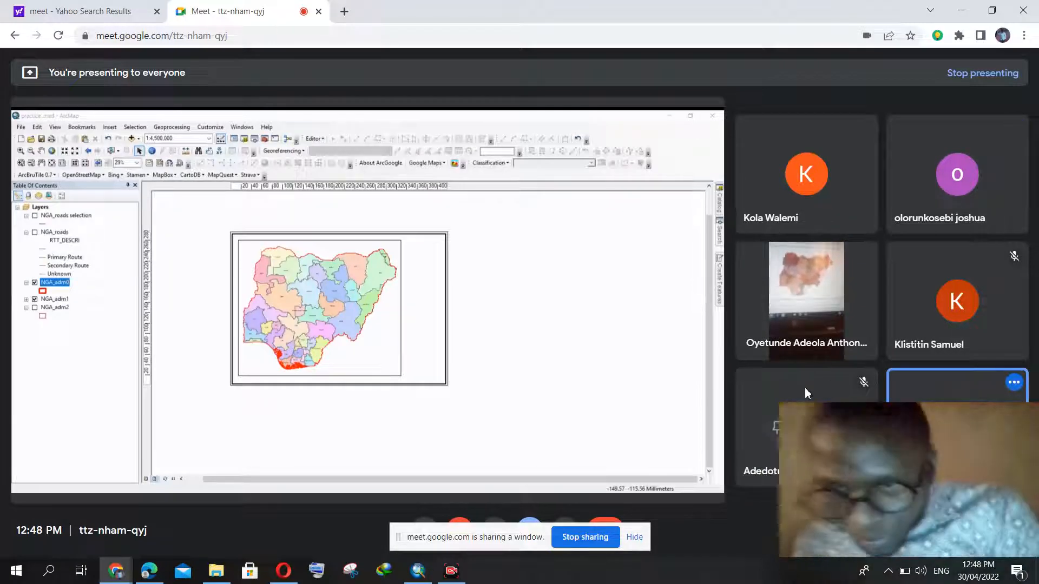
pyautogui.moveTo(805, 357)
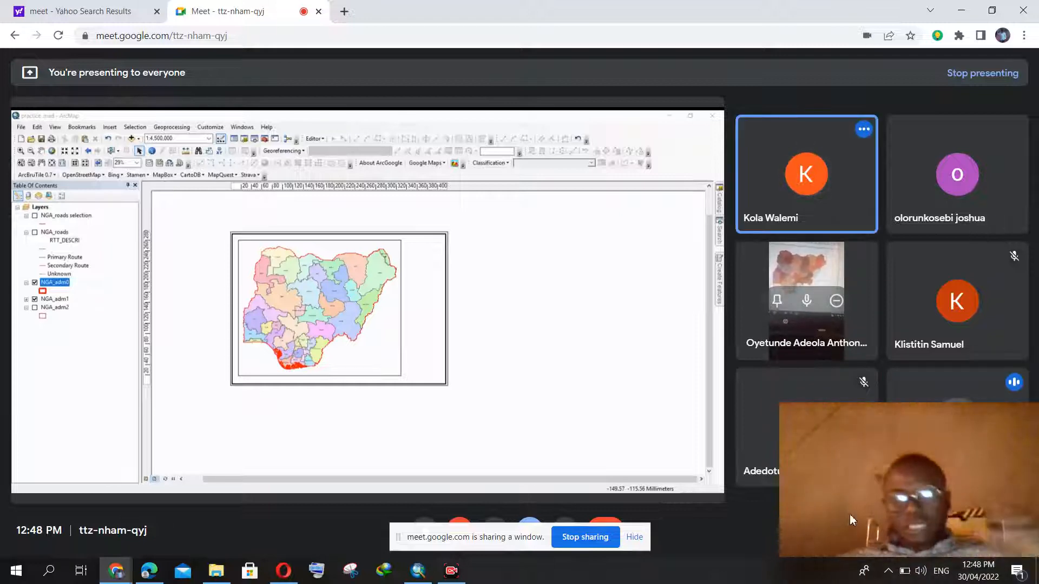
# Switch to ArcMap and start a new Graticule for the data frame, trying the Labels only and Tick marks and labels appearances
pyautogui.click(417, 571)
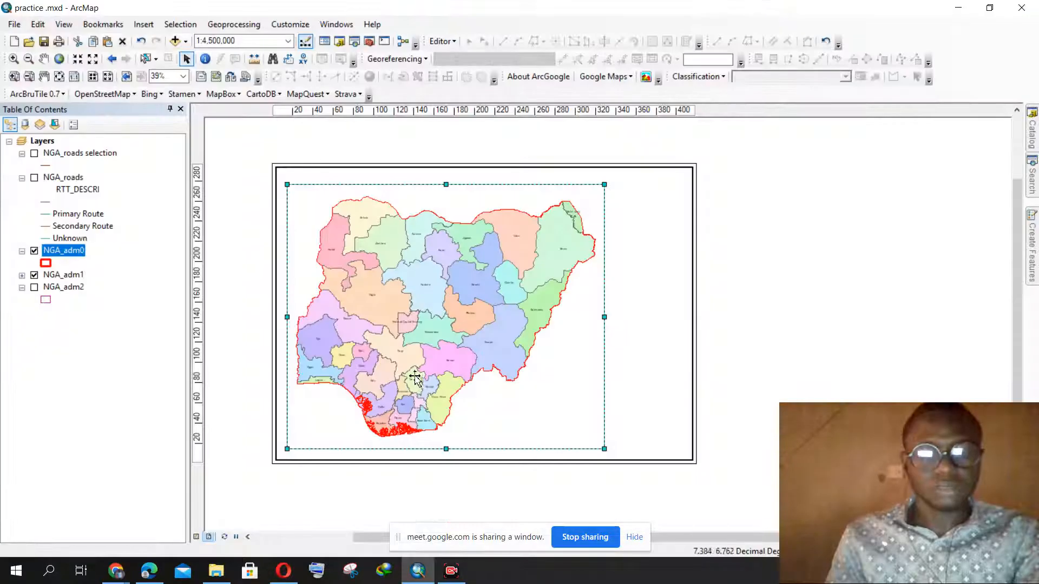
pyautogui.rightClick(389, 229)
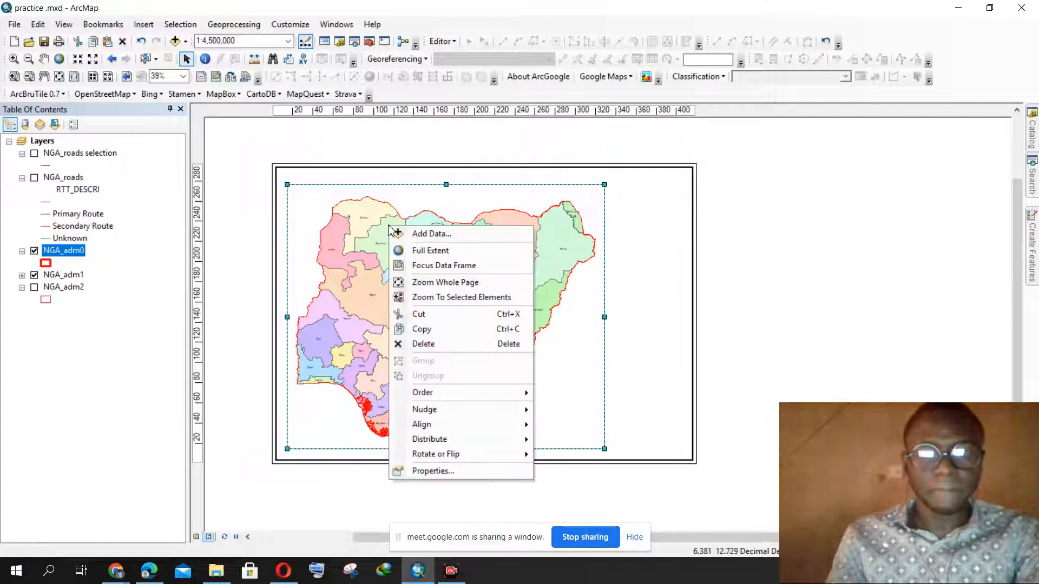
pyautogui.click(489, 472)
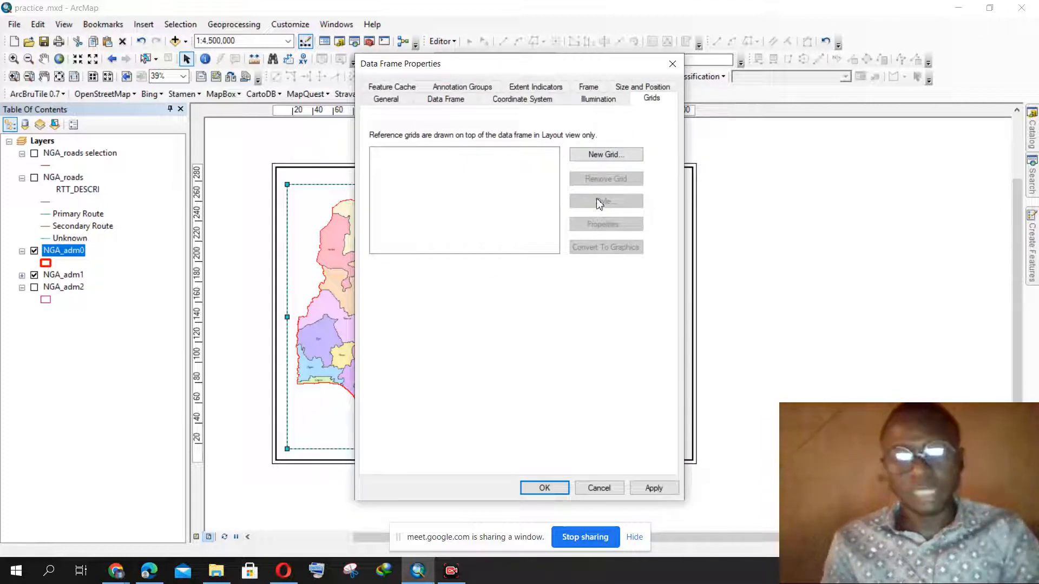
pyautogui.click(611, 156)
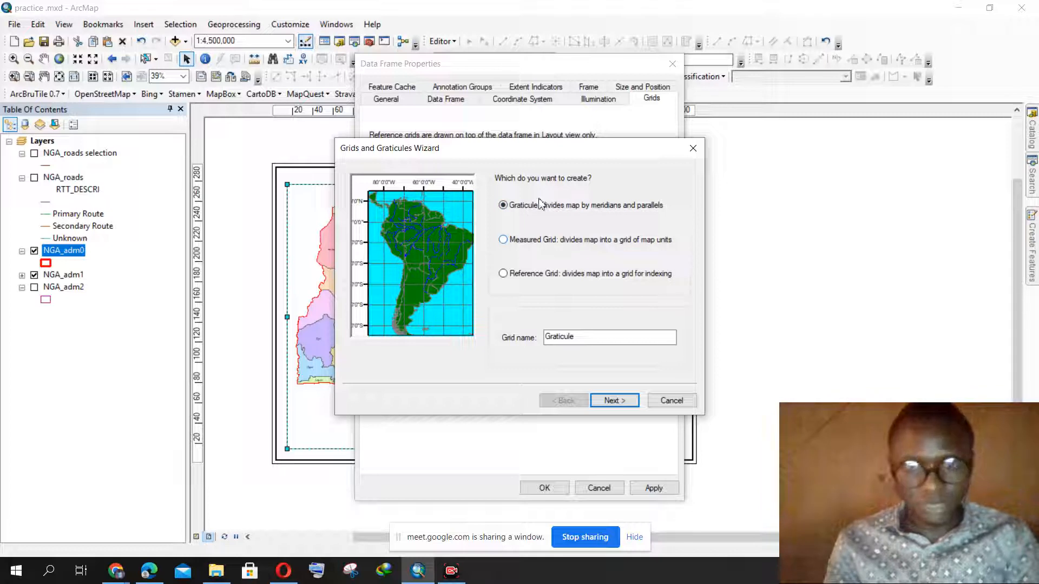
pyautogui.click(505, 207)
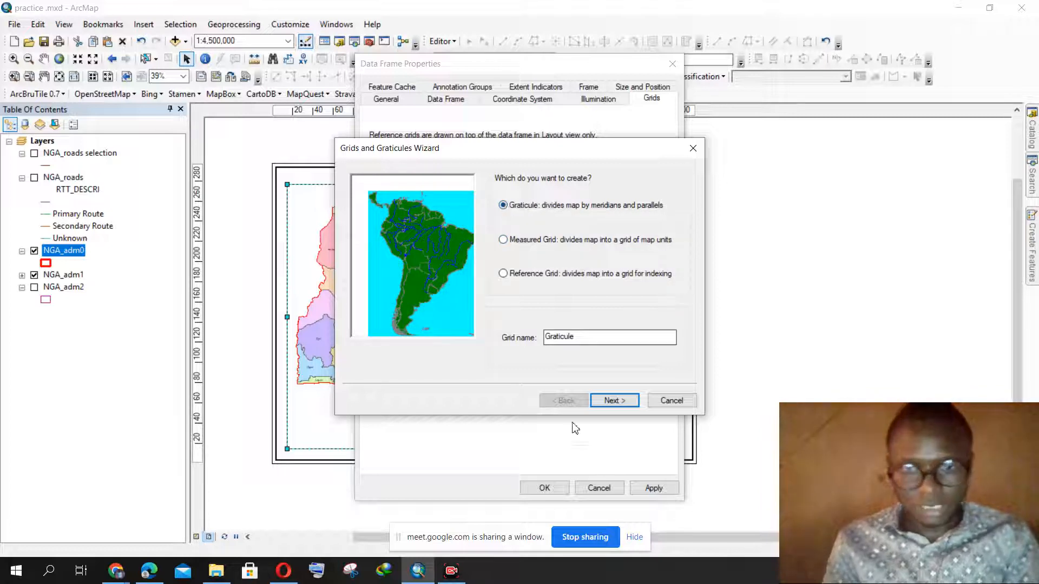
pyautogui.click(612, 400)
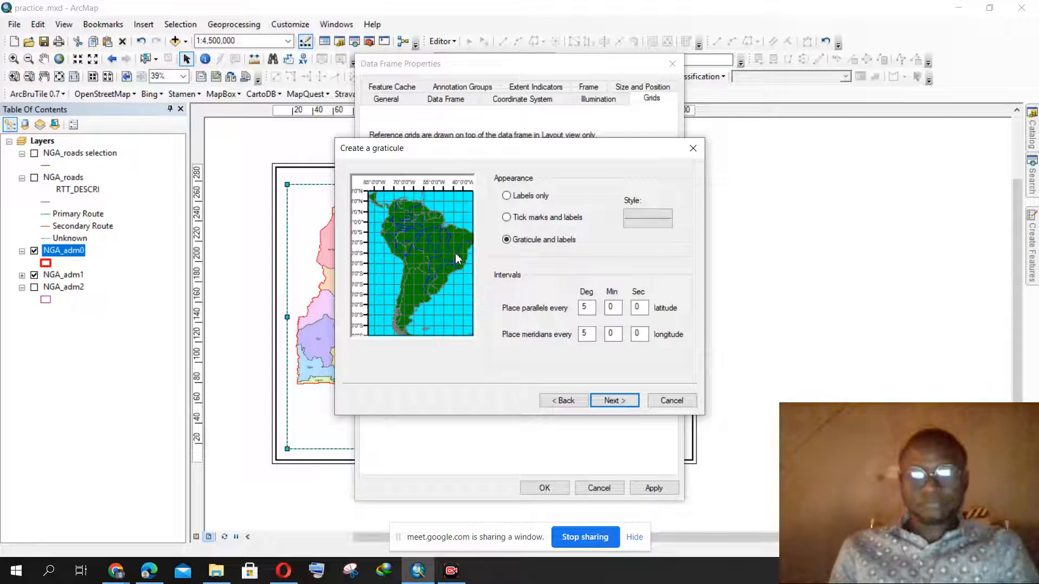
pyautogui.click(506, 196)
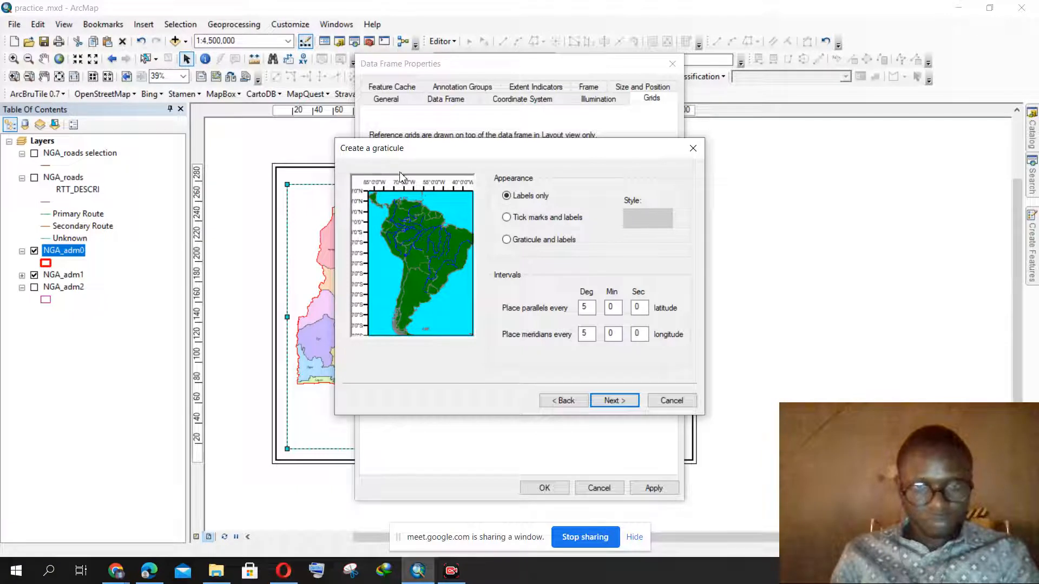
pyautogui.click(506, 217)
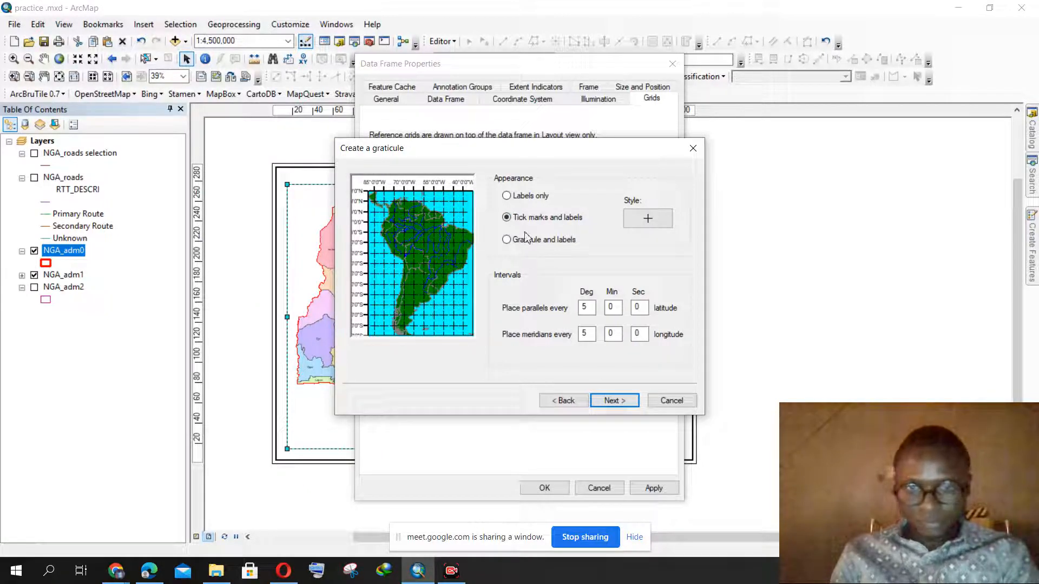
# Switch to the Google Meet call in Chrome, admit the waiting participant, and return to ArcMap
pyautogui.click(115, 570)
pyautogui.click(67, 507)
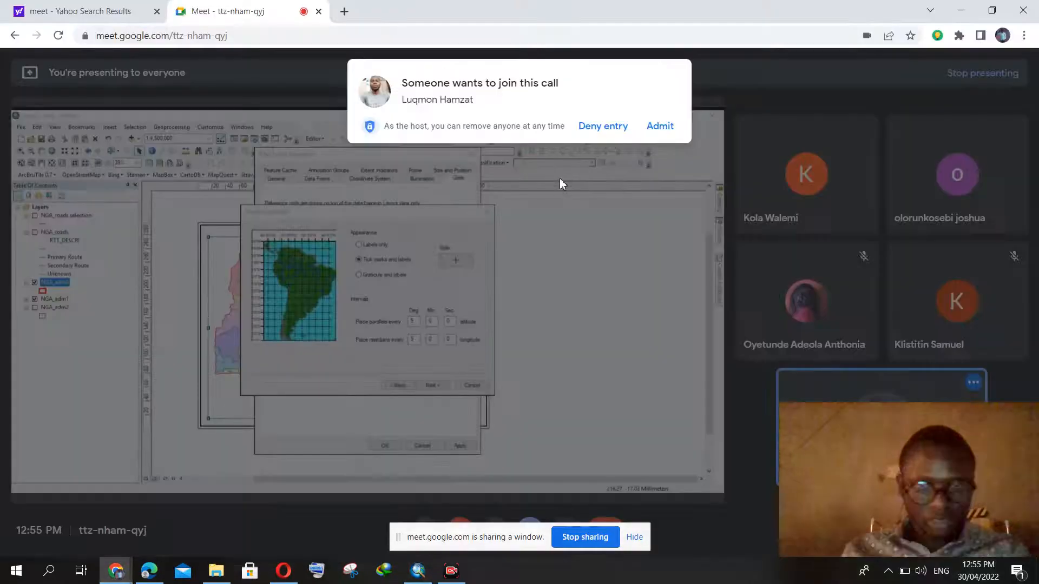
pyautogui.click(657, 128)
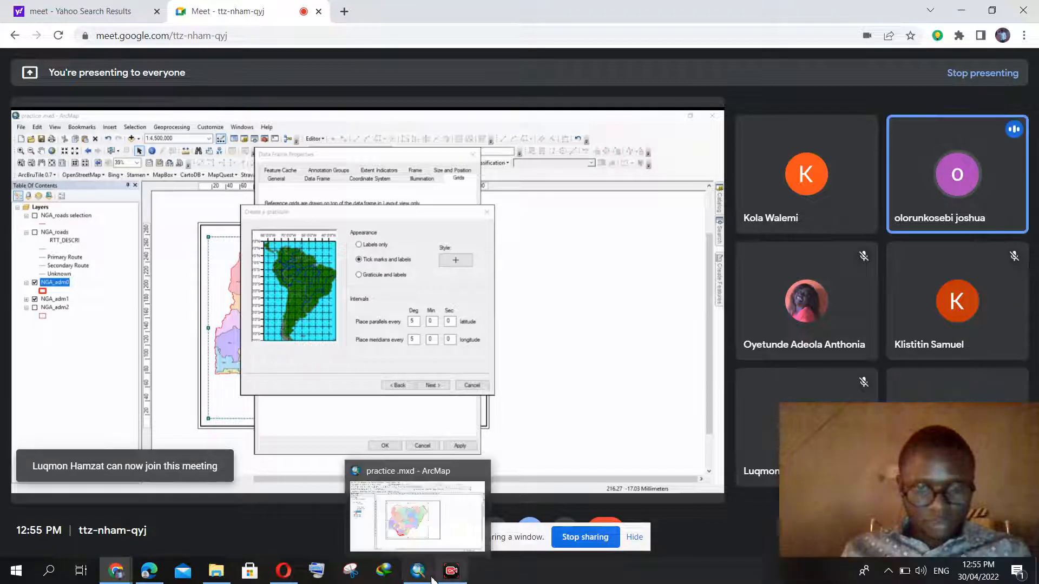
pyautogui.click(427, 575)
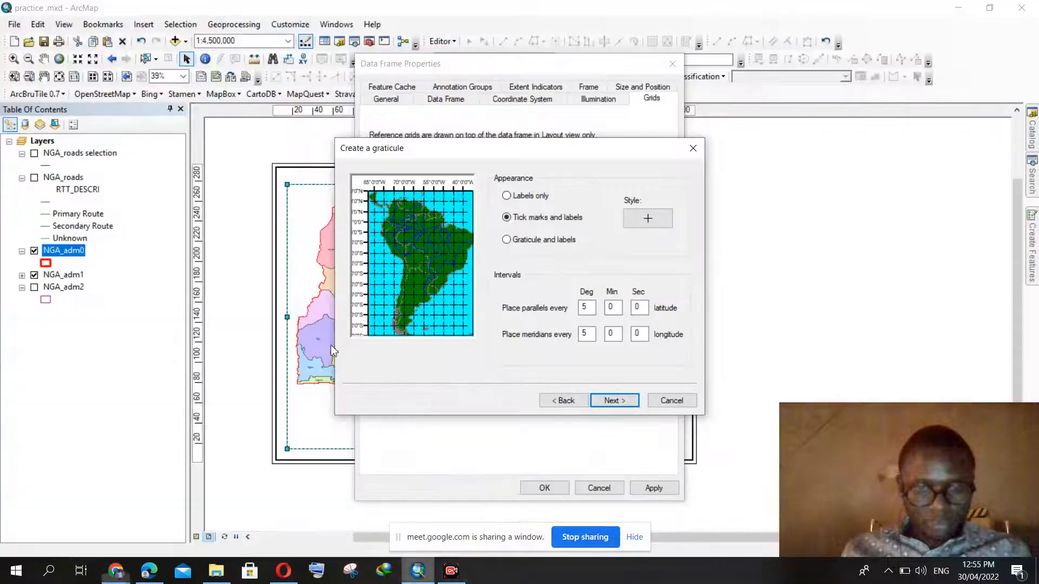
# Compare the Graticule and labels, Labels only, and Tick marks and labels appearances, ending on Tick marks and labels
pyautogui.click(506, 240)
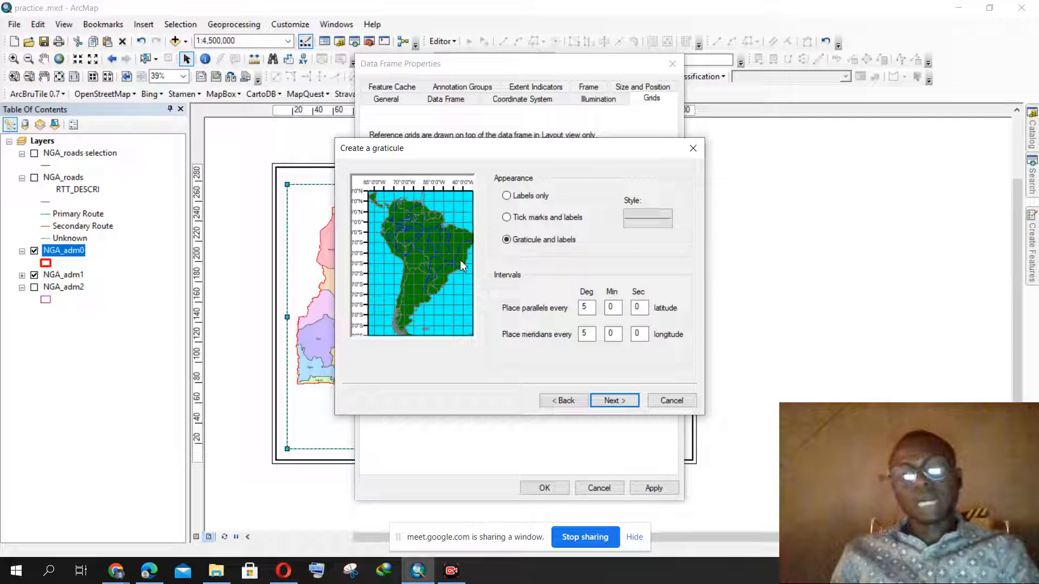
pyautogui.click(507, 197)
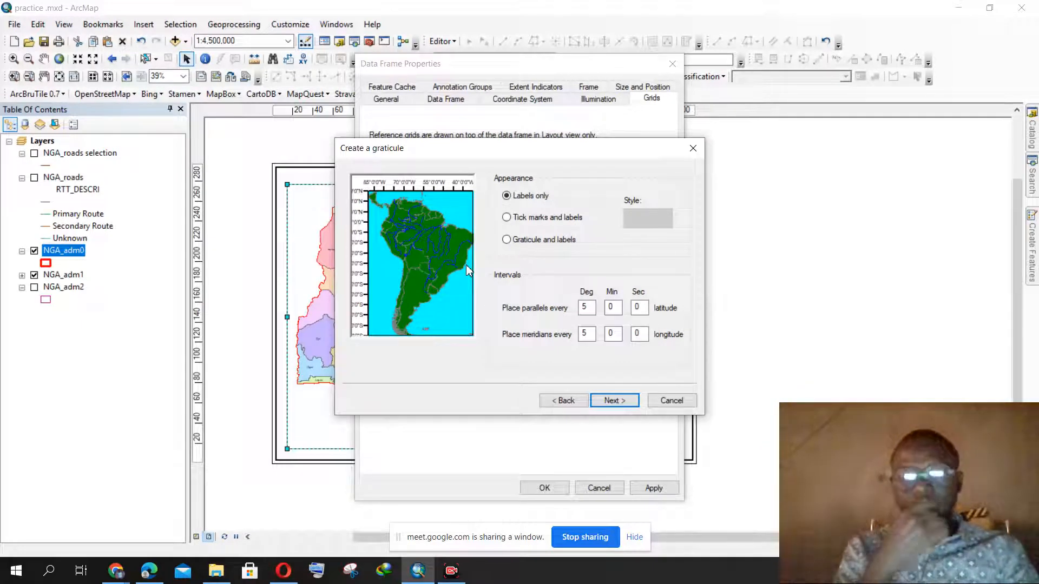
pyautogui.click(507, 217)
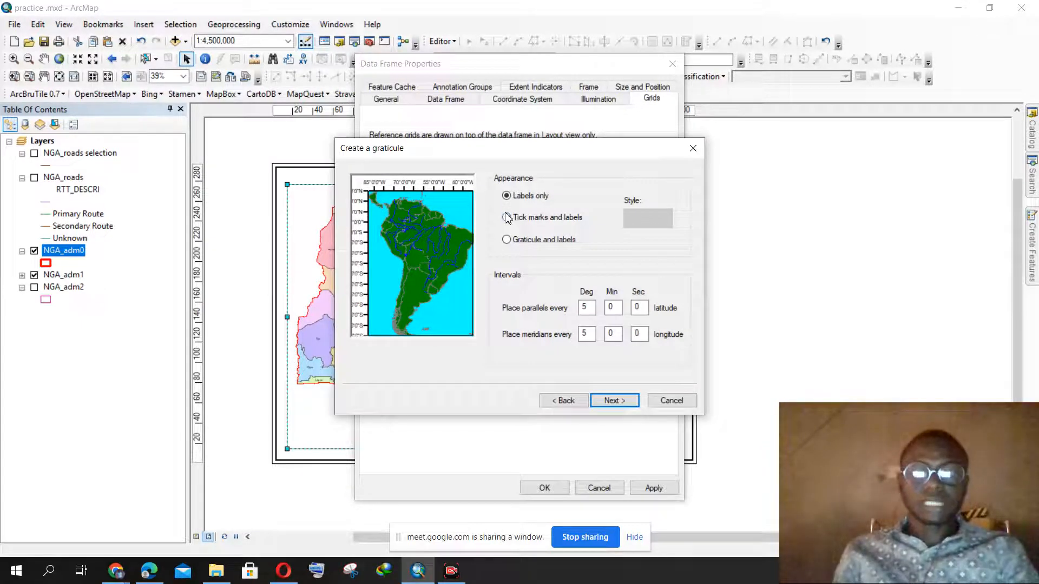
pyautogui.click(506, 241)
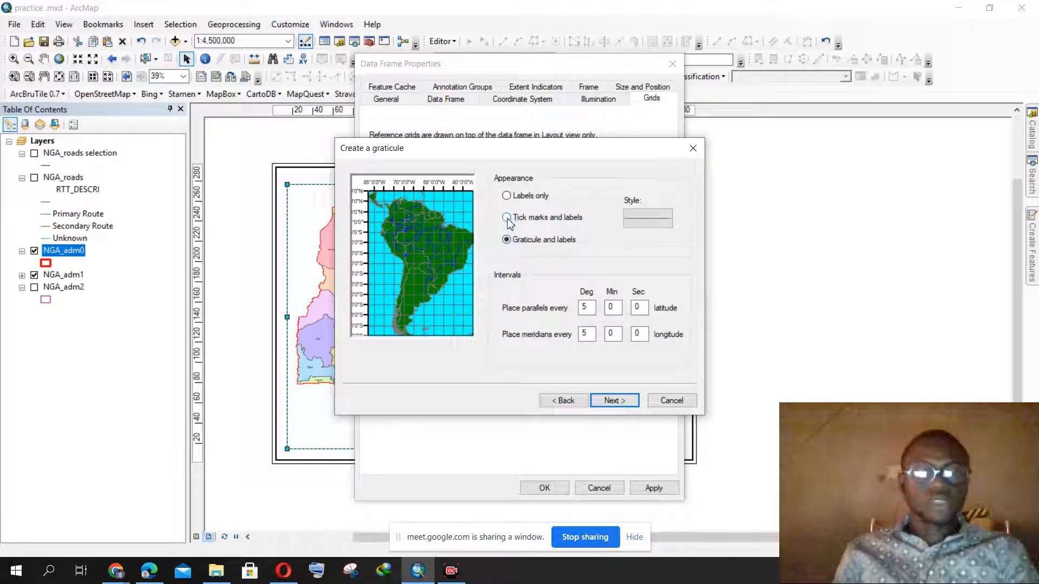
pyautogui.click(507, 218)
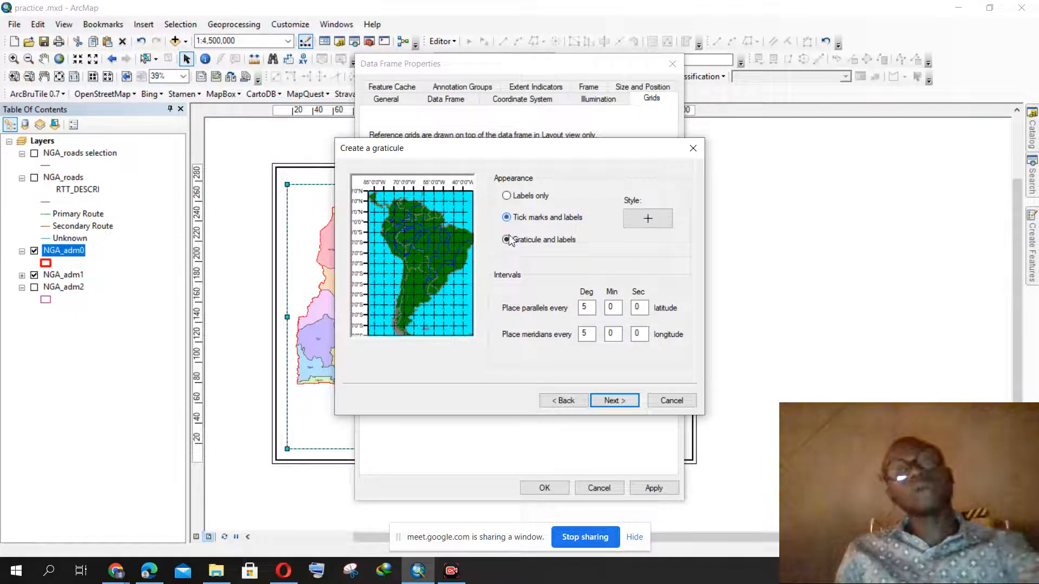
pyautogui.click(507, 240)
pyautogui.click(506, 218)
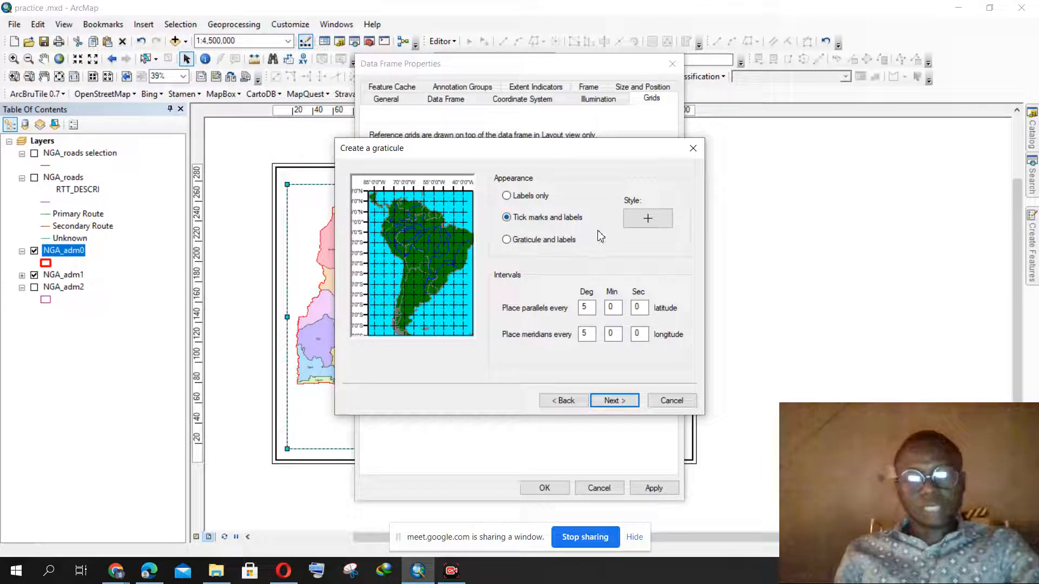
# Finish the graticule with the default axes, simple border and fixed-grid storage, and apply it to the data frame
pyautogui.click(617, 399)
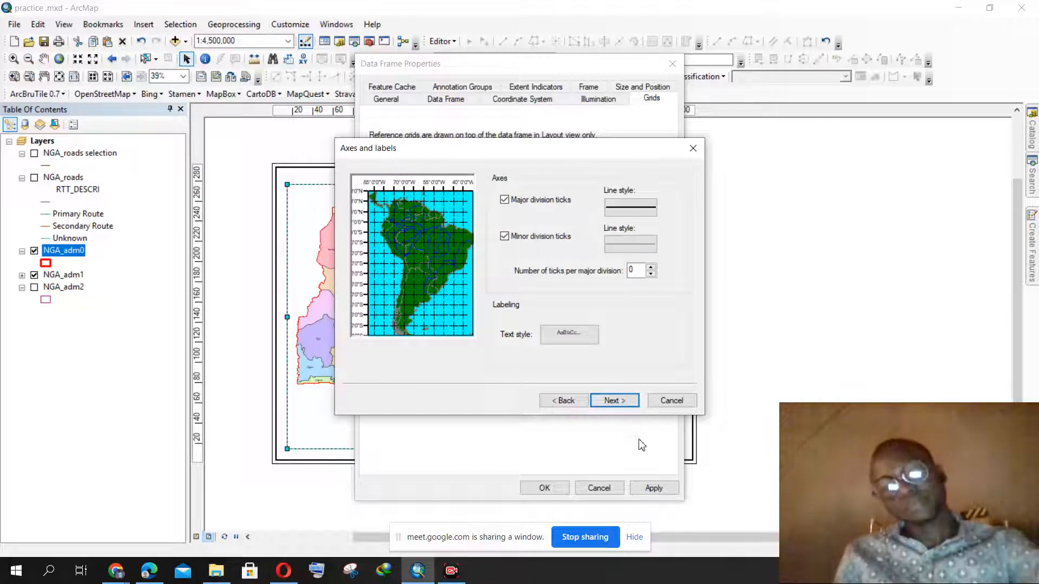
pyautogui.click(616, 402)
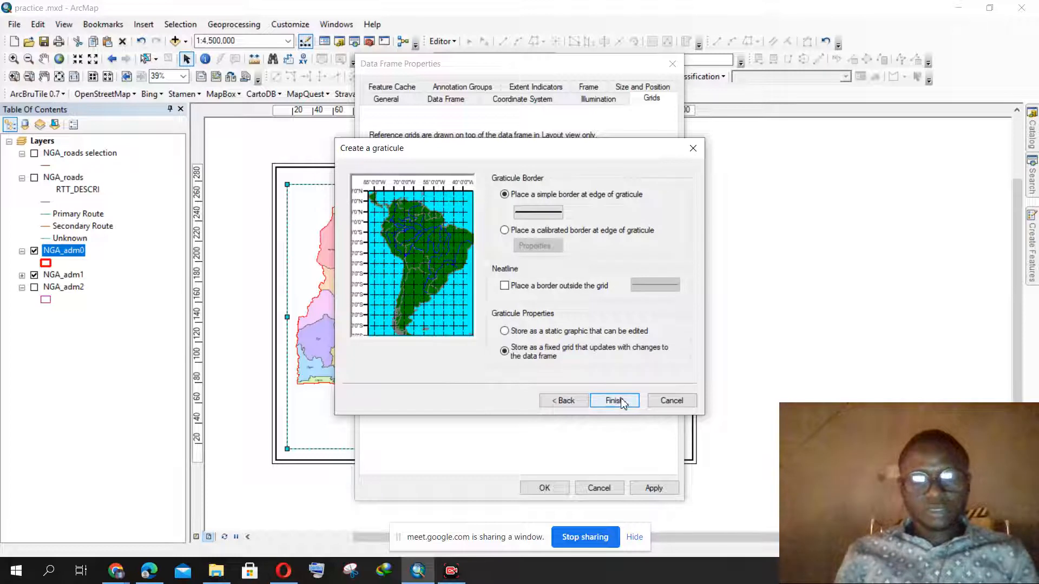
pyautogui.click(597, 400)
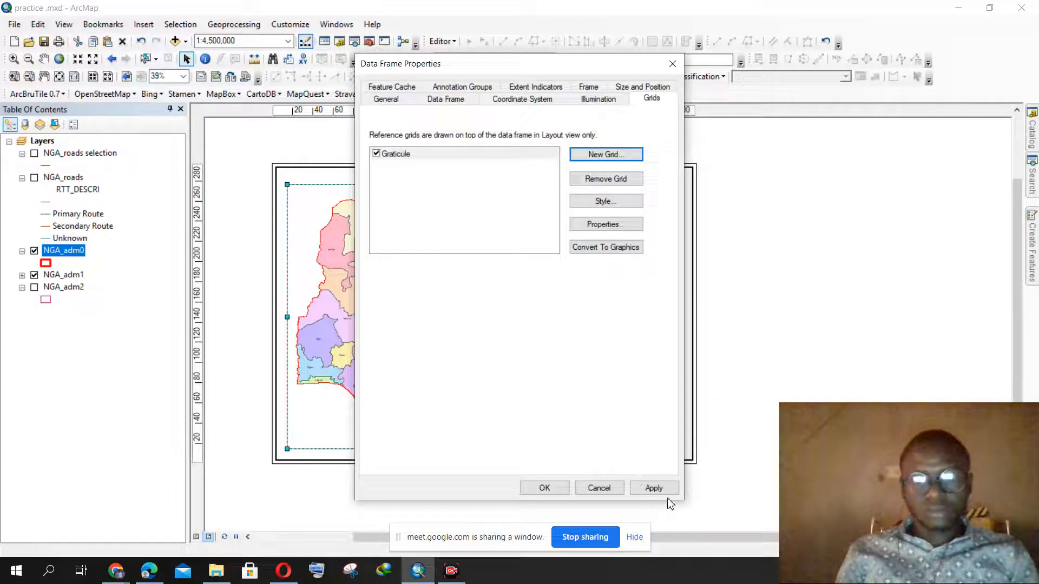
pyautogui.click(655, 488)
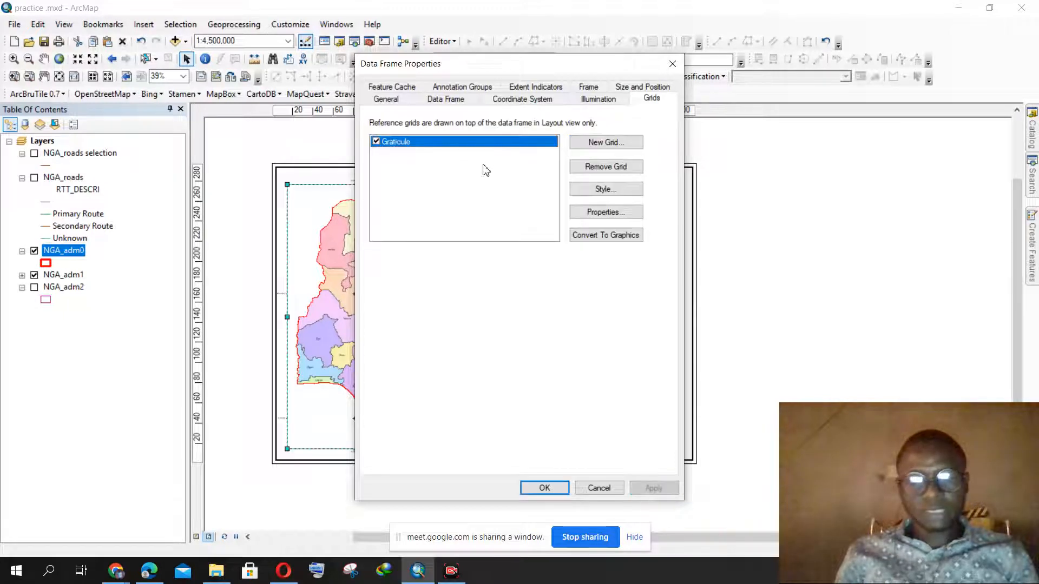
pyautogui.moveTo(507, 66); pyautogui.dragTo(839, 30)
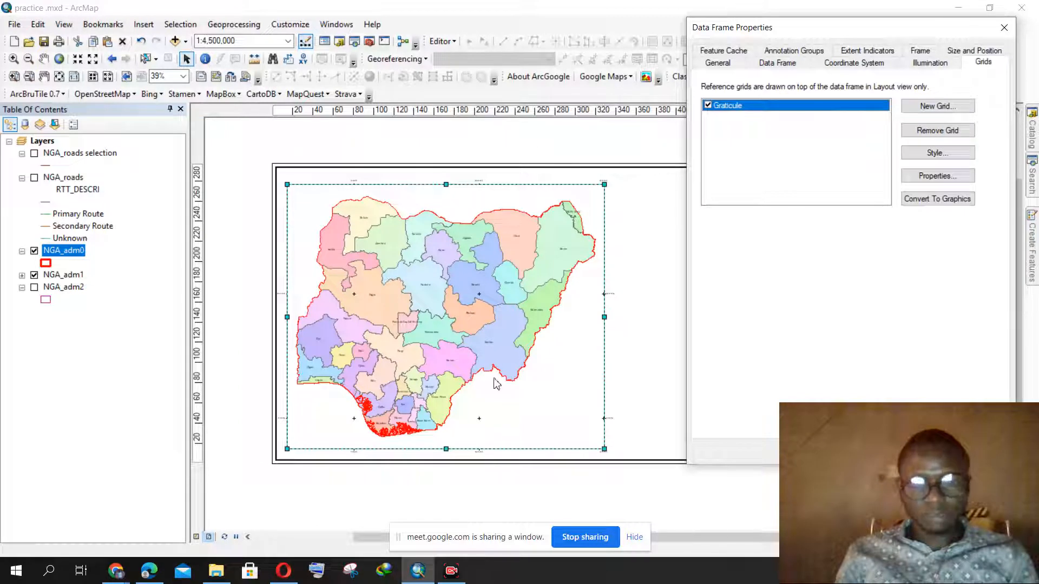
# Set the graticule's label font to Times New Roman at size 20
pyautogui.click(941, 177)
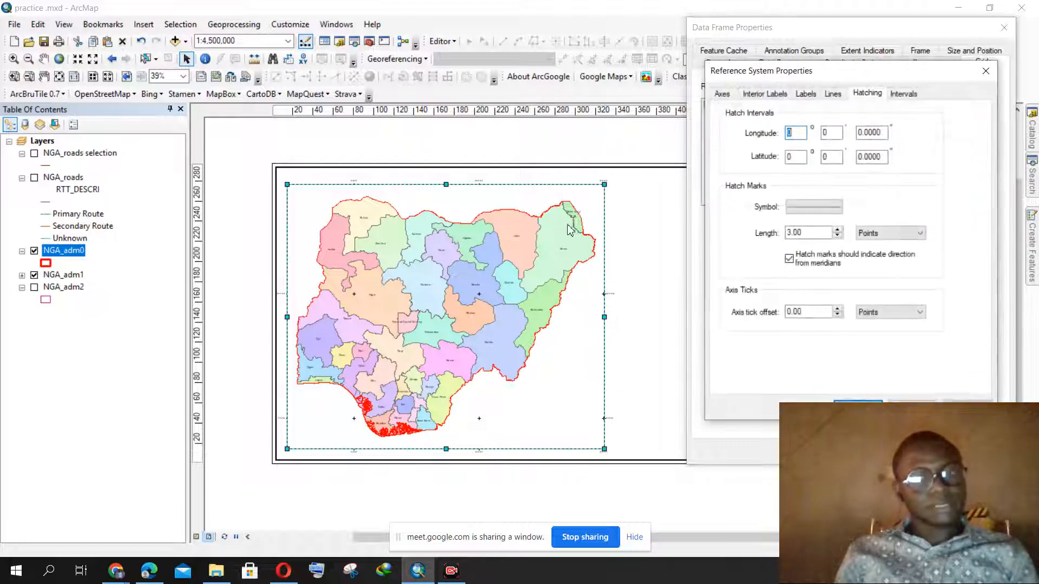
pyautogui.moveTo(794, 75); pyautogui.dragTo(639, 83)
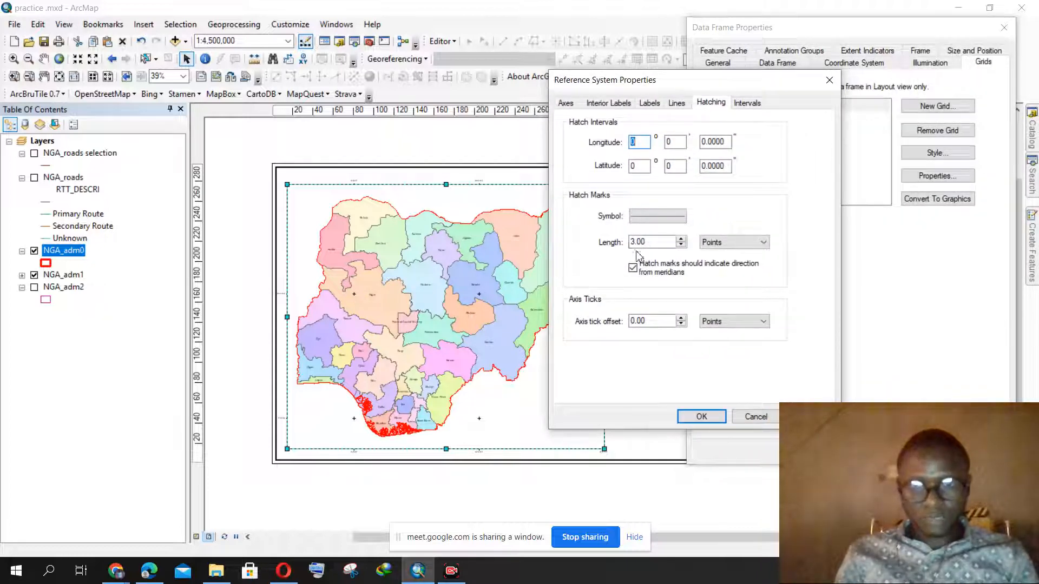
pyautogui.click(652, 104)
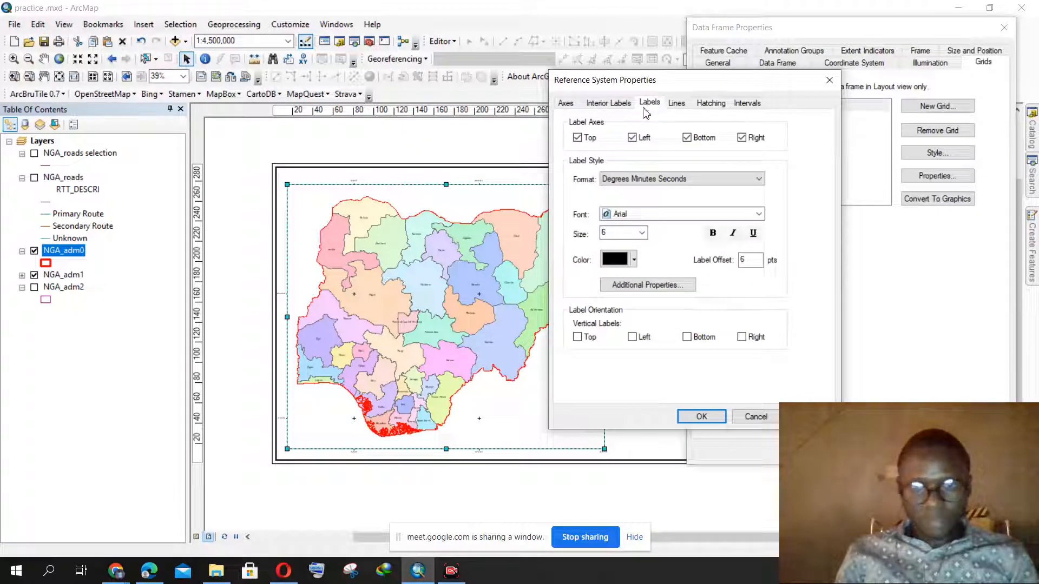
pyautogui.click(617, 215)
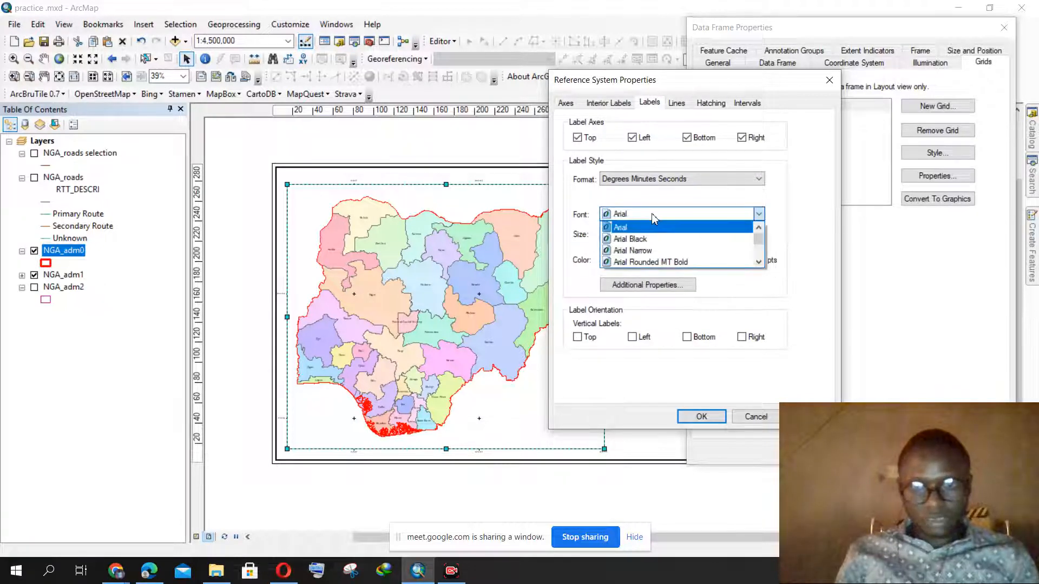
pyautogui.write('ti')
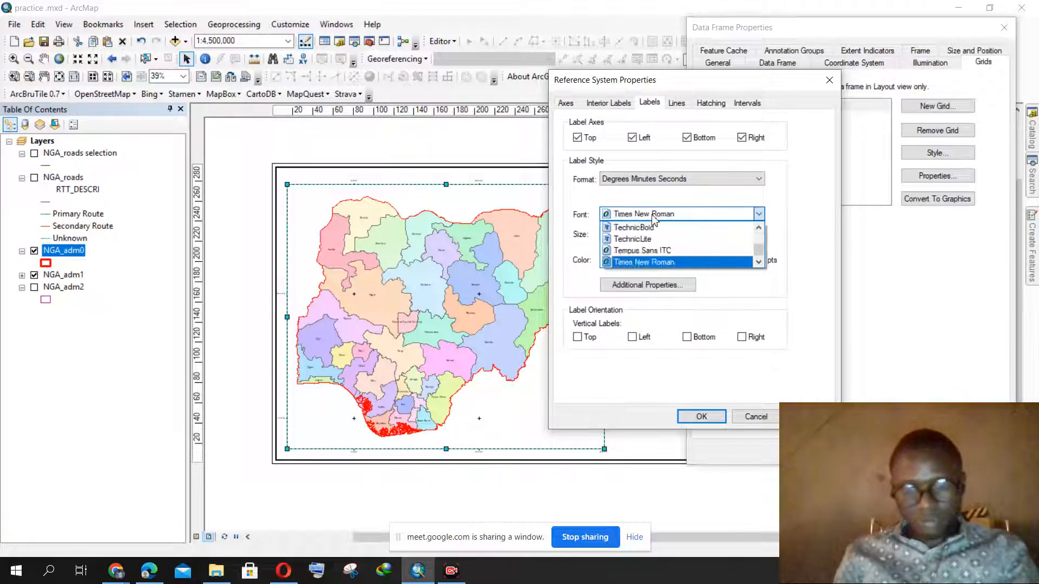
pyautogui.click(674, 263)
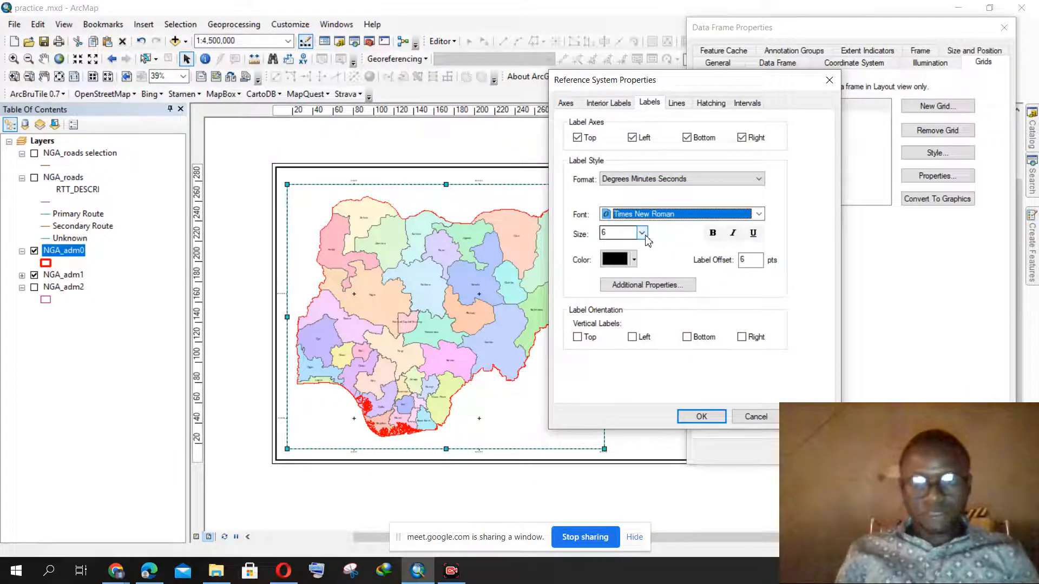
pyautogui.click(642, 233)
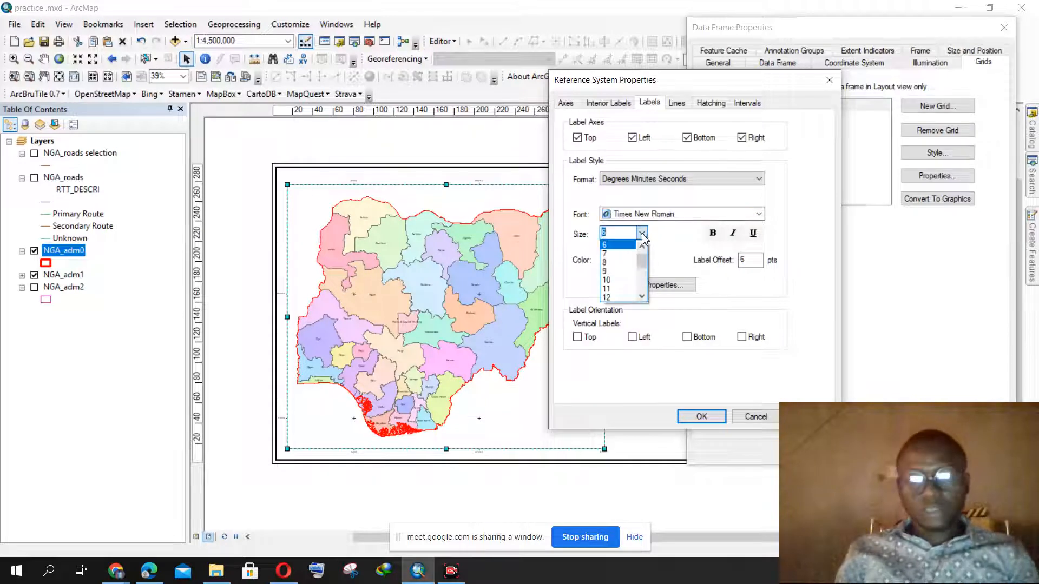
pyautogui.scroll(-3, 622, 271)
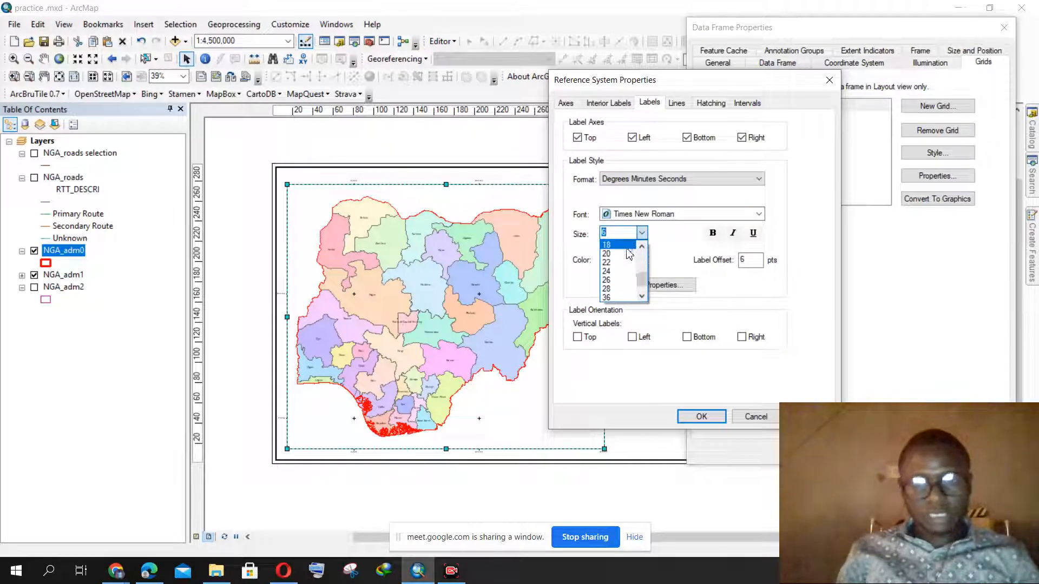
pyautogui.click(629, 254)
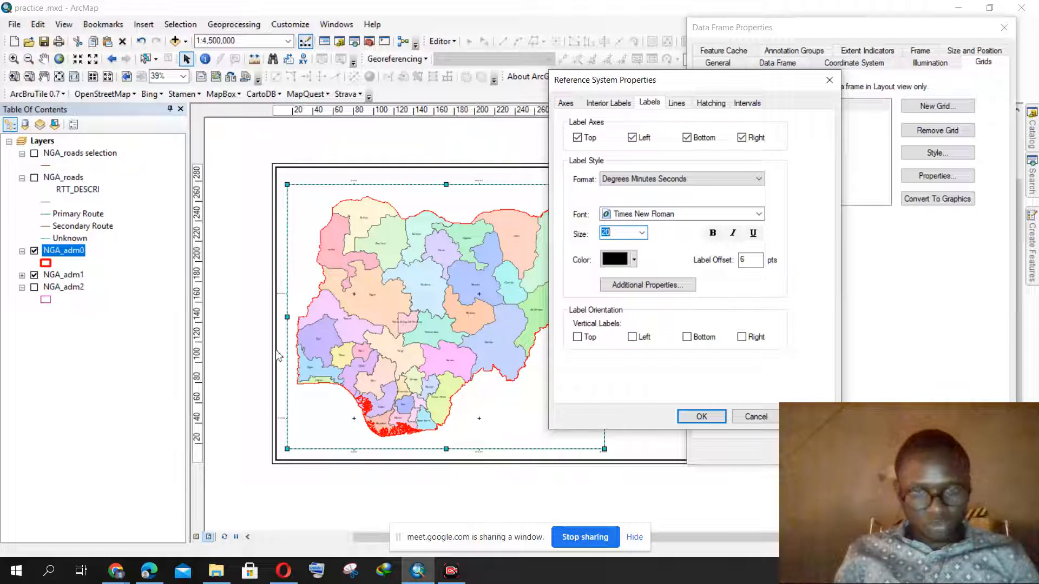
# Make the graticule's left and right labels vertical and apply the label changes to the data frame
pyautogui.click(632, 337)
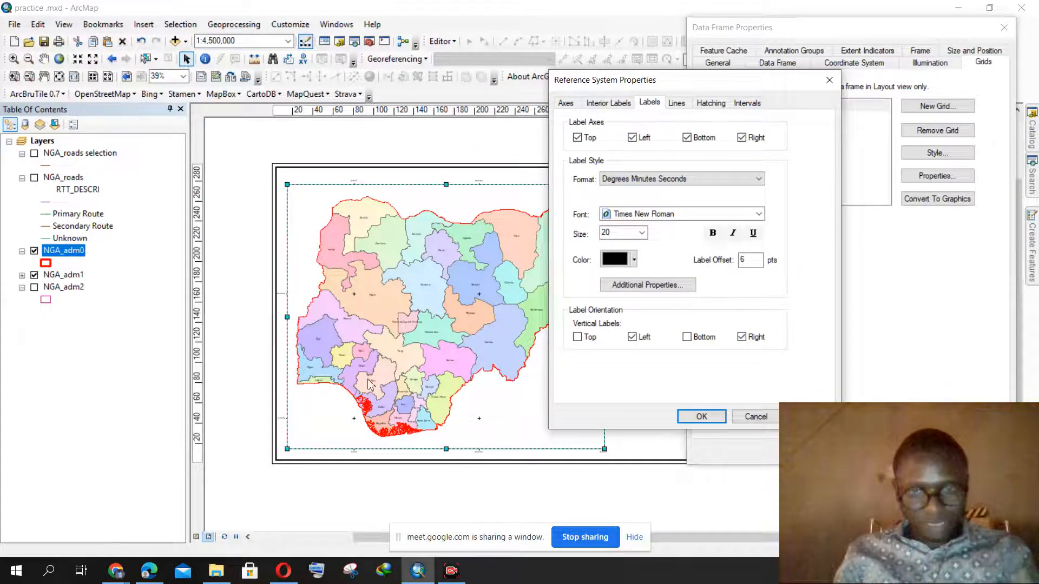
pyautogui.click(701, 418)
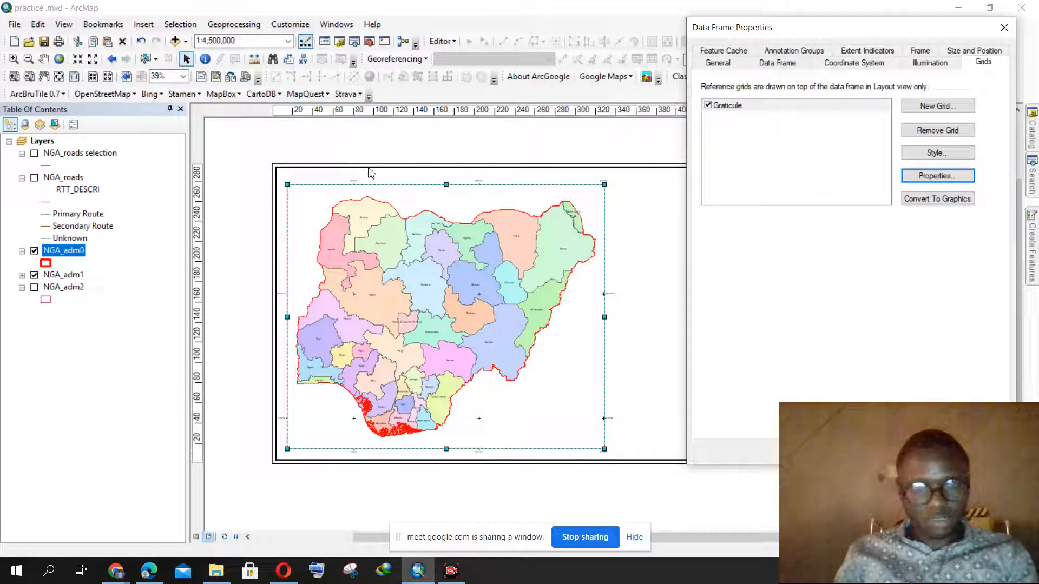
pyautogui.moveTo(773, 24); pyautogui.dragTo(498, 47)
pyautogui.click(711, 474)
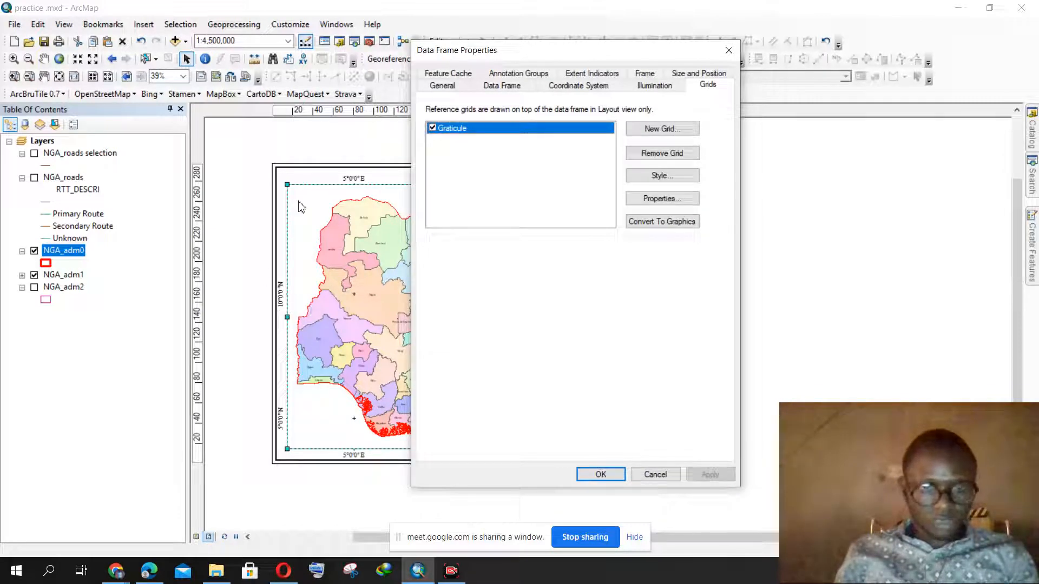
pyautogui.moveTo(590, 55); pyautogui.dragTo(729, 35)
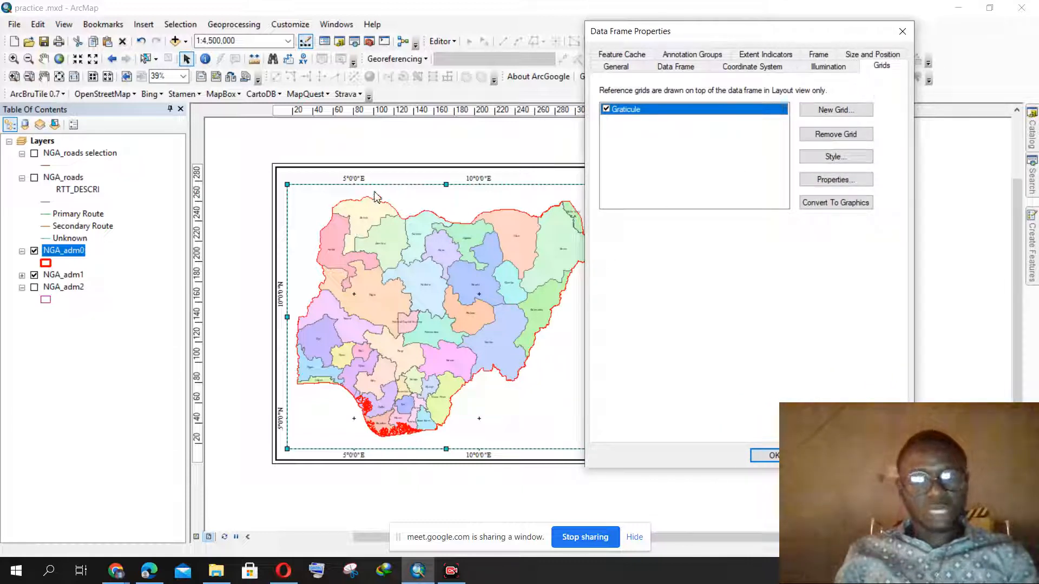
# Turn off vertical orientation for the graticule's left and right labels and apply the change to the data frame
pyautogui.click(820, 180)
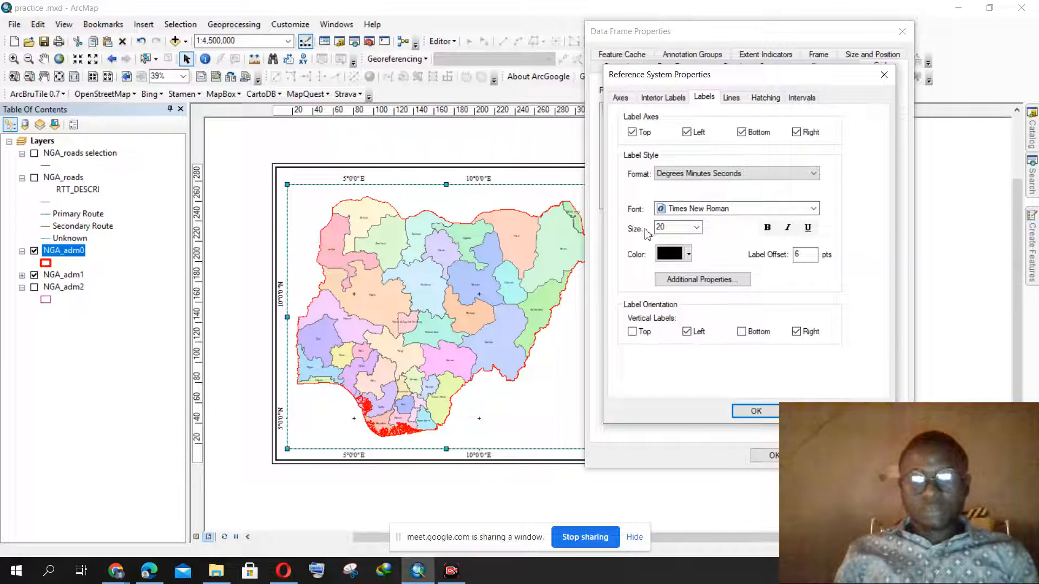
pyautogui.click(696, 228)
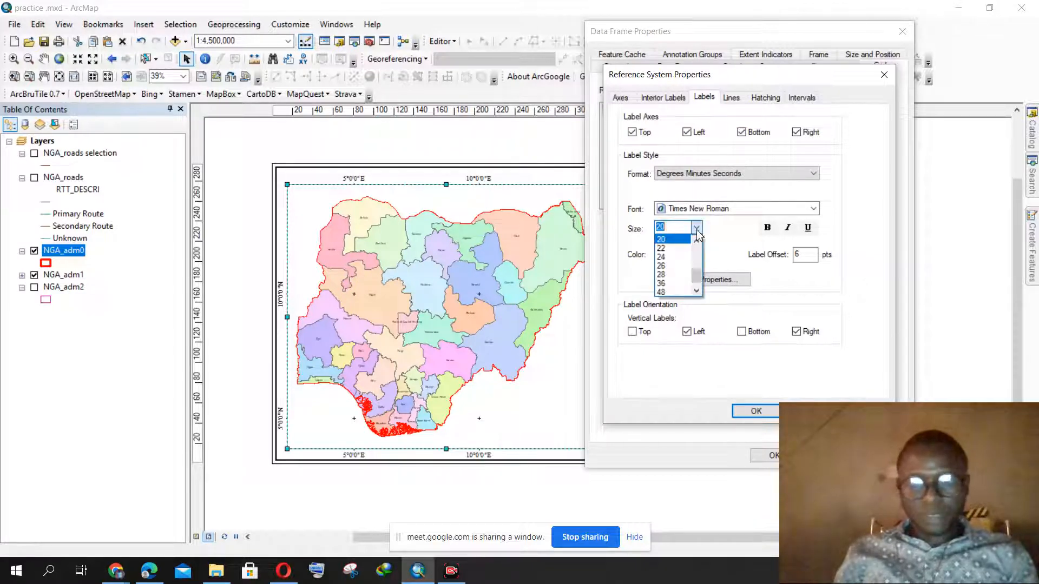
pyautogui.click(698, 229)
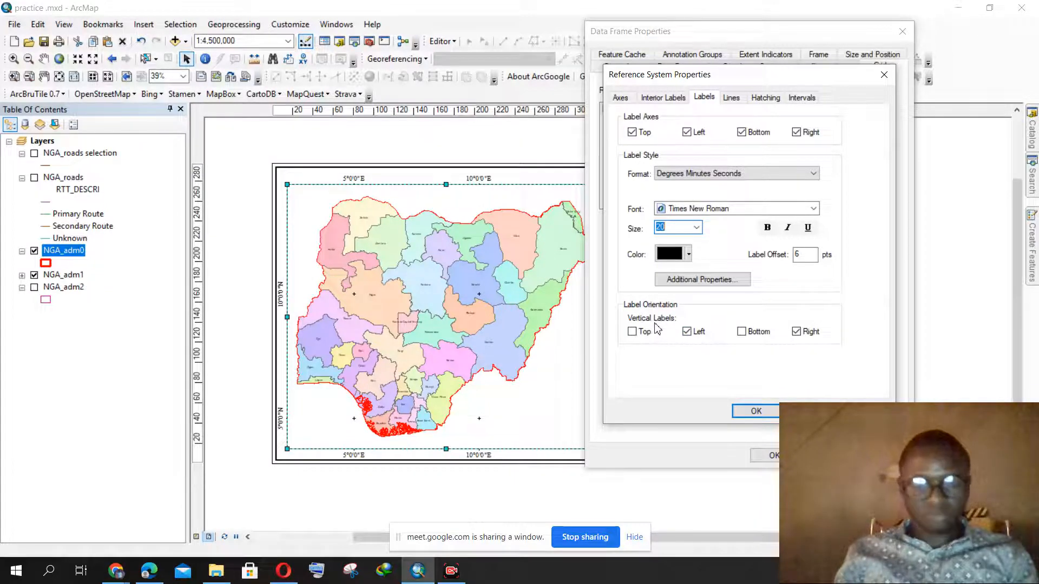
pyautogui.click(687, 333)
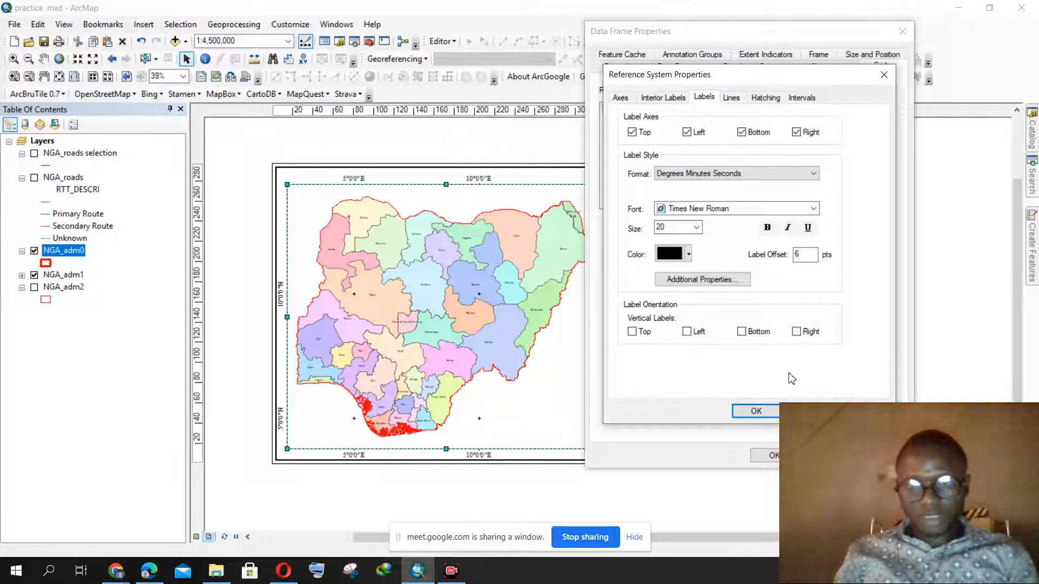
pyautogui.click(752, 411)
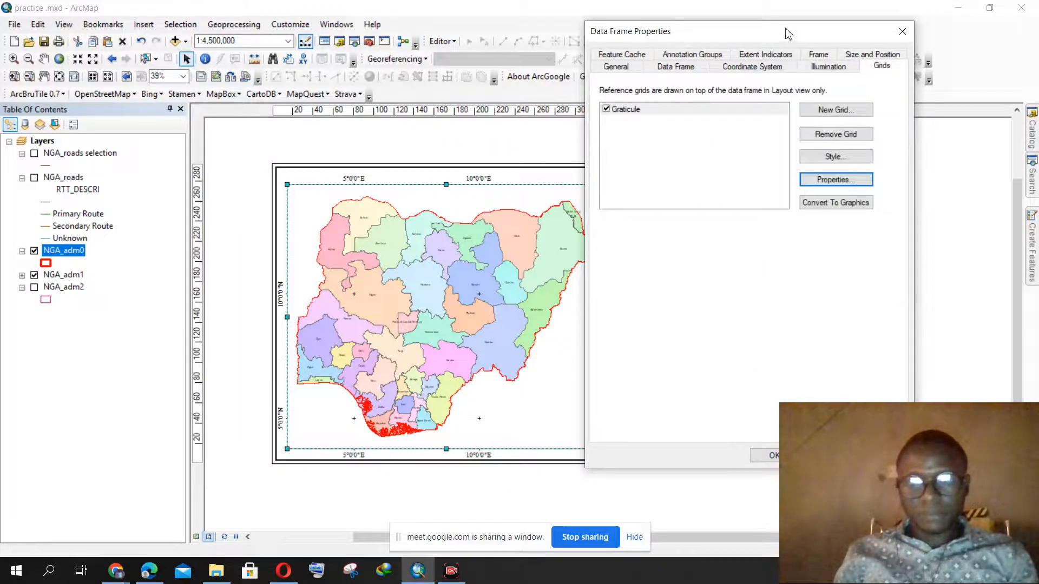
pyautogui.moveTo(791, 32); pyautogui.dragTo(589, 17)
pyautogui.click(698, 446)
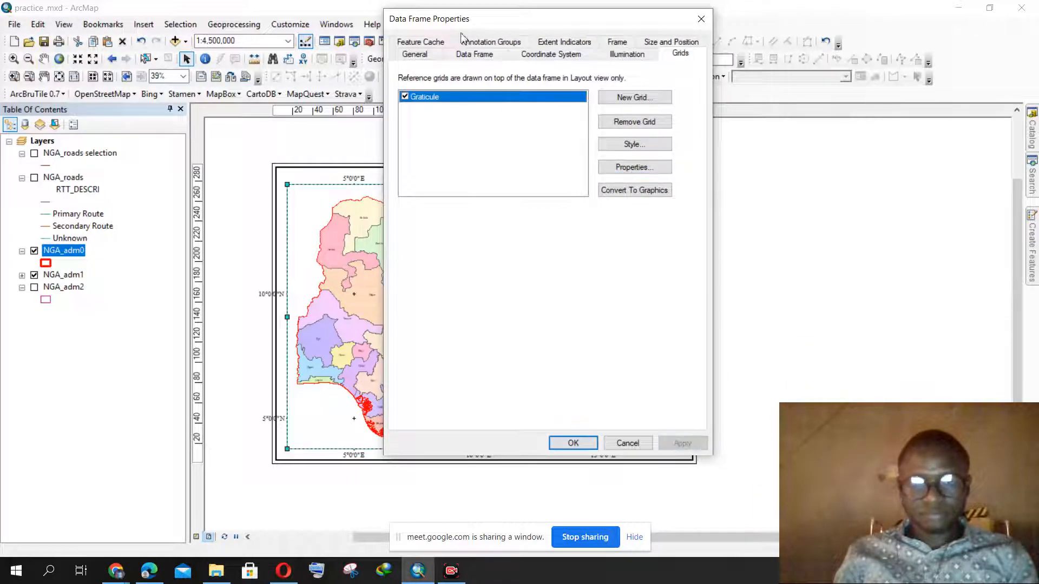
pyautogui.moveTo(502, 22); pyautogui.dragTo(831, 60)
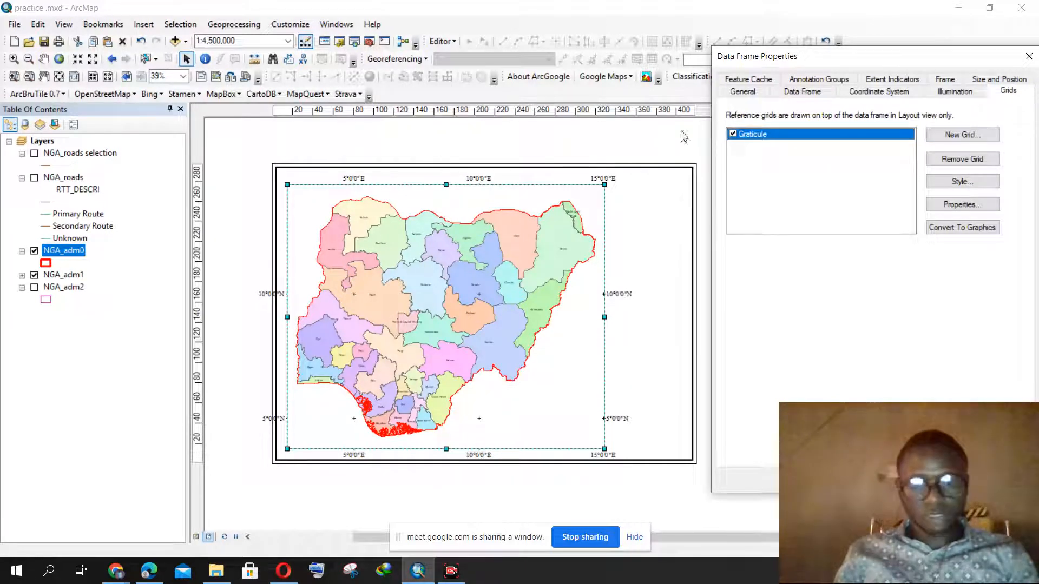
# Make the graticule's left and right labels vertical again, apply the change and close the data frame properties
pyautogui.click(959, 205)
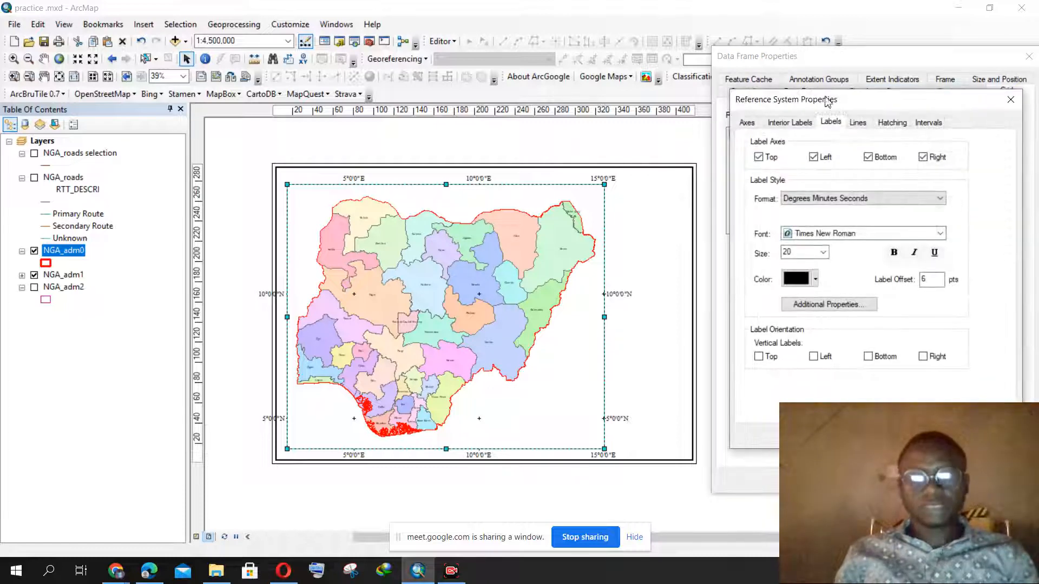
pyautogui.moveTo(840, 103); pyautogui.dragTo(656, 57)
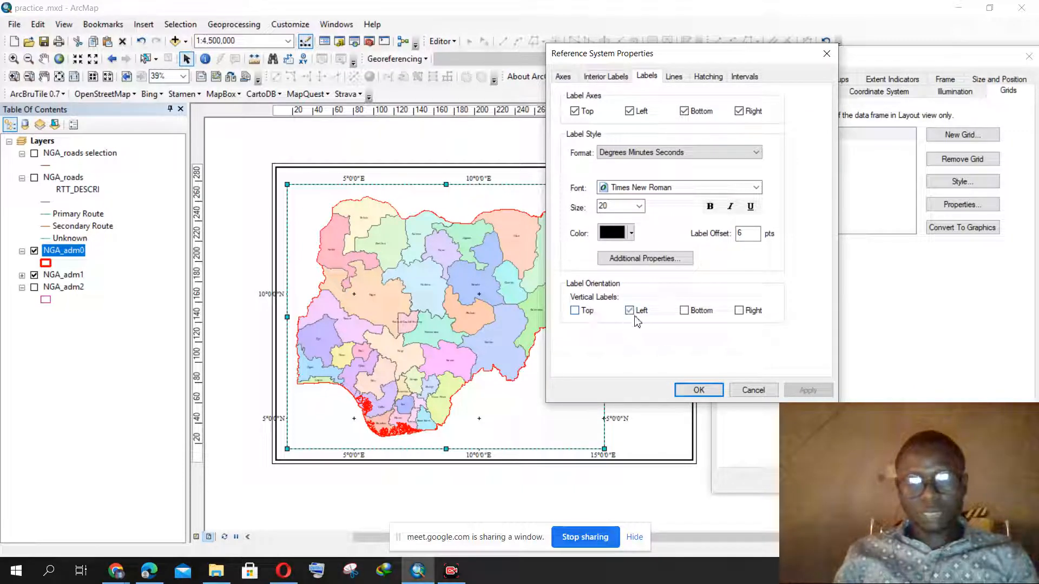
pyautogui.click(698, 390)
pyautogui.moveTo(806, 57); pyautogui.dragTo(501, 30)
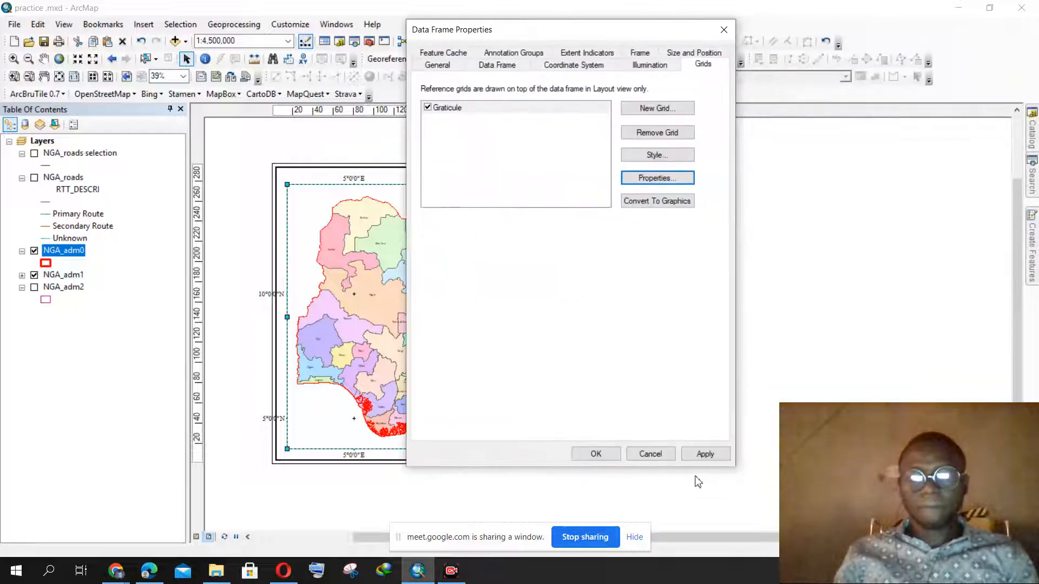
pyautogui.click(705, 454)
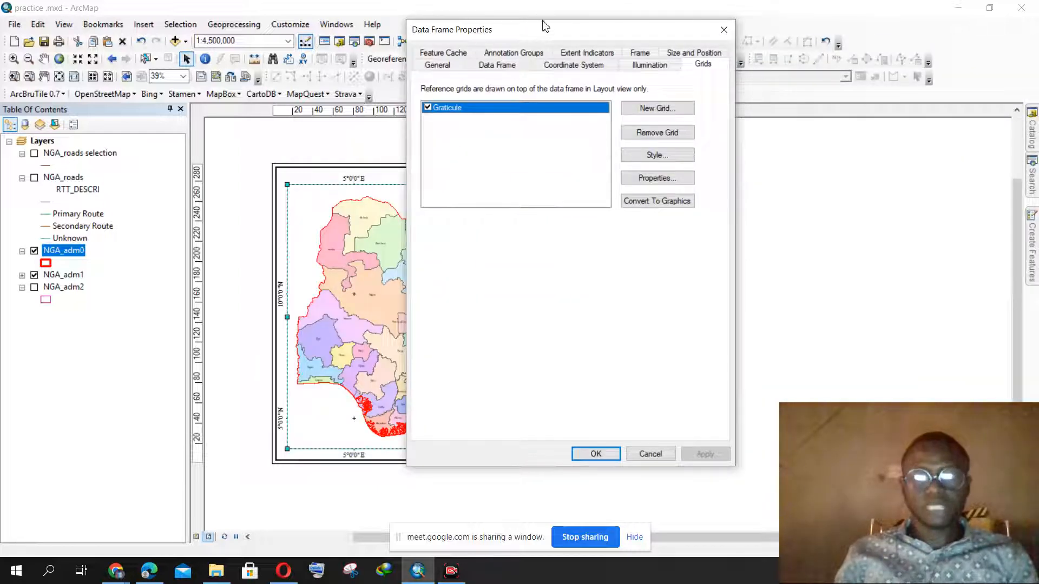
pyautogui.moveTo(572, 38); pyautogui.dragTo(787, 19)
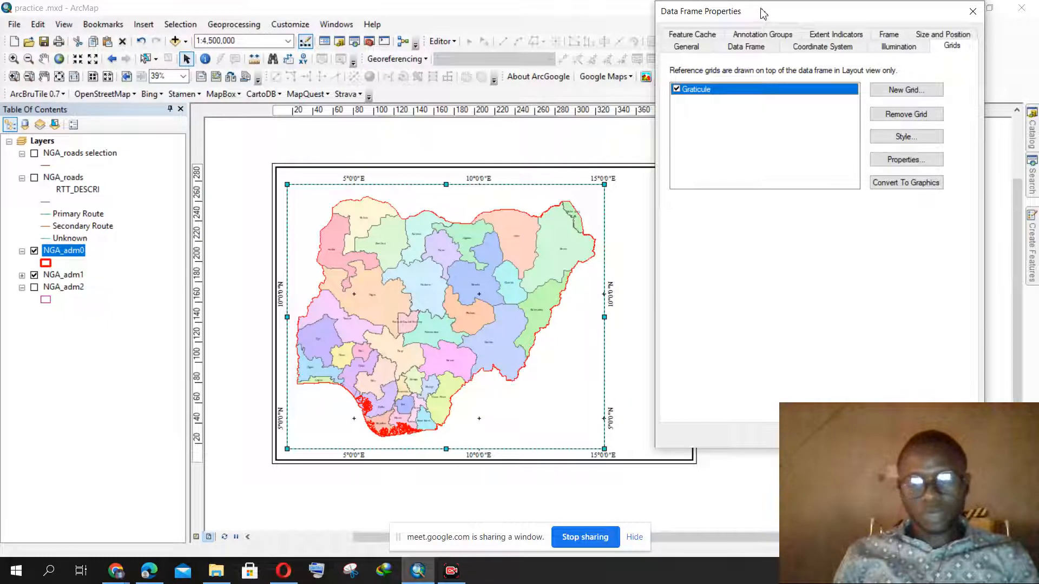
pyautogui.moveTo(760, 12); pyautogui.dragTo(573, 12)
pyautogui.click(656, 436)
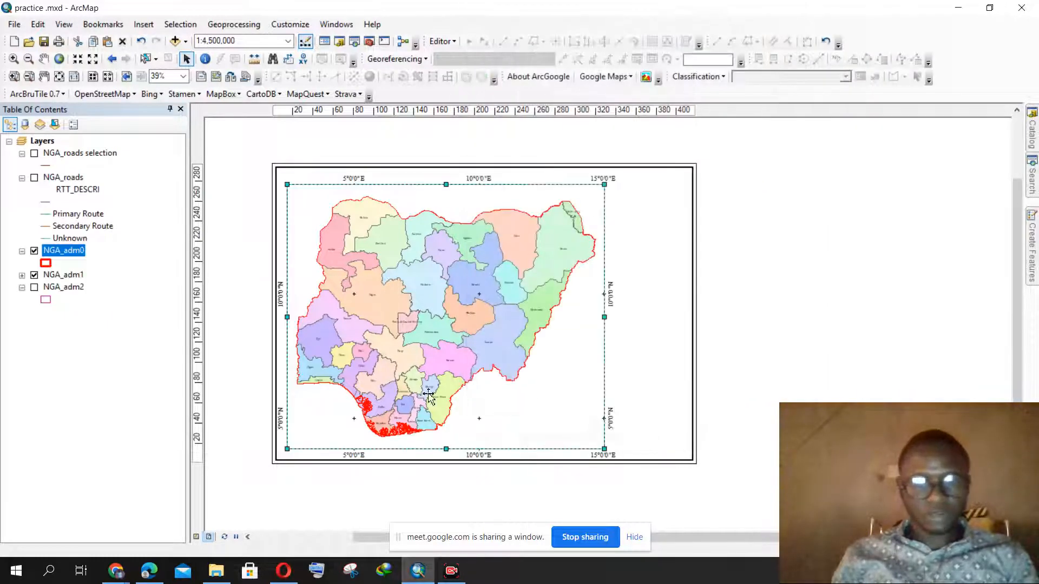
pyautogui.scroll(-5, 366, 470)
pyautogui.scroll(-4, 366, 470)
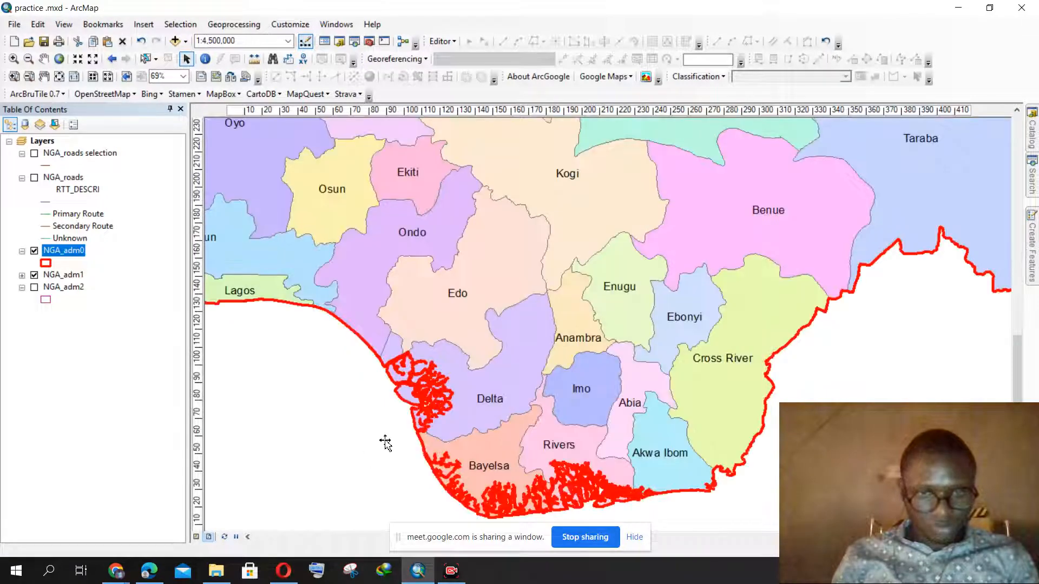
pyautogui.scroll(-6, 405, 427)
pyautogui.scroll(3, 452, 454)
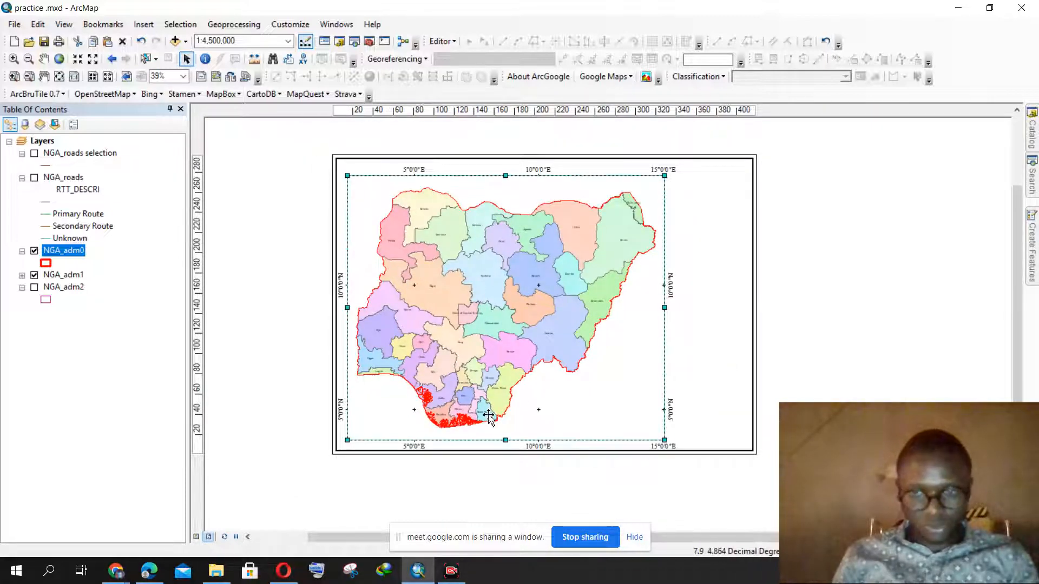
pyautogui.scroll(-3, 397, 414)
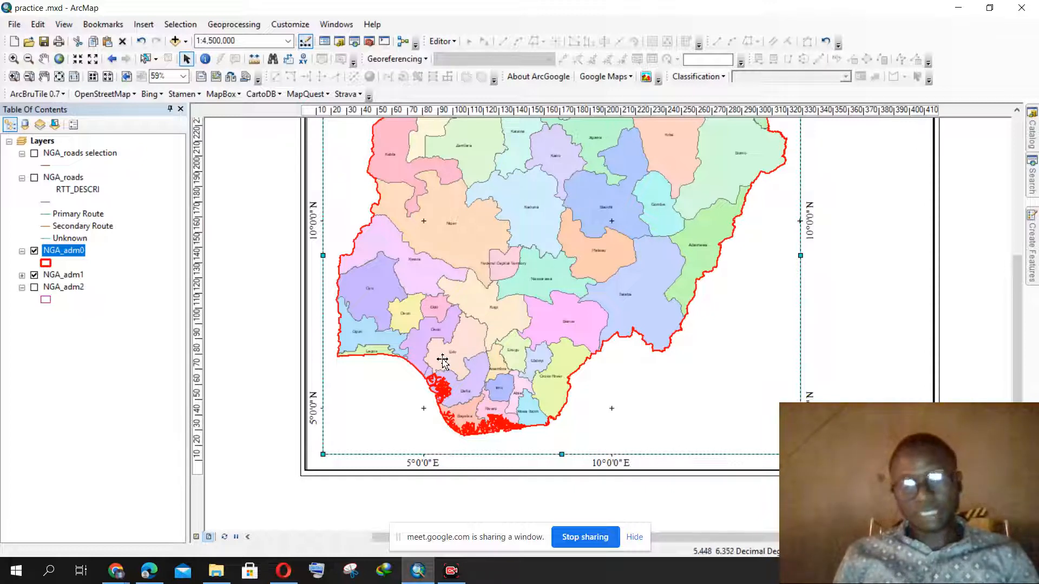
pyautogui.moveTo(441, 374); pyautogui.dragTo(412, 374)
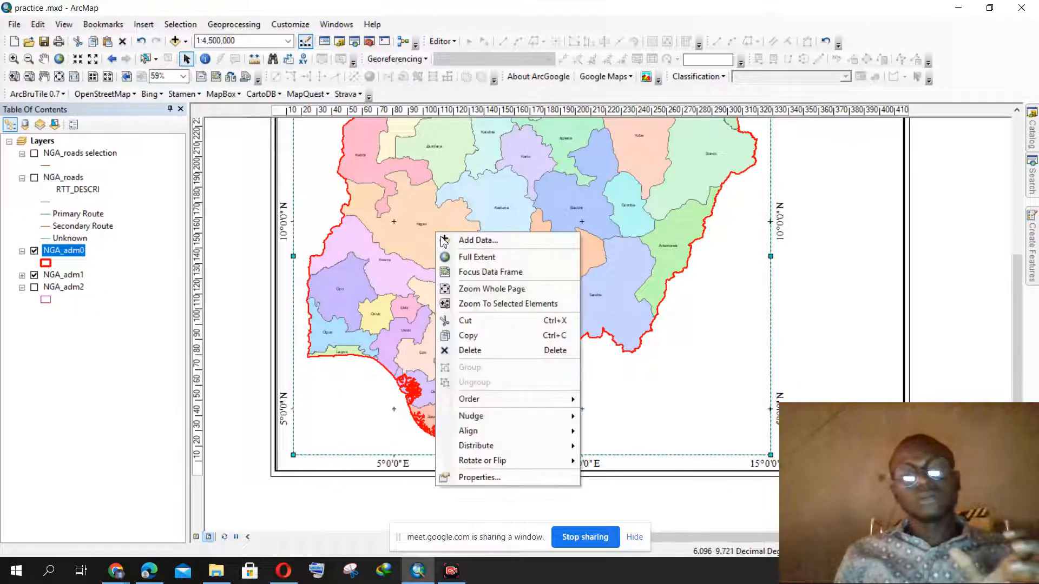
# Add a measured grid to the data frame with the Labels only appearance and the default coordinate system, 2-degree intervals and remaining settings
pyautogui.rightClick(437, 234)
pyautogui.click(481, 477)
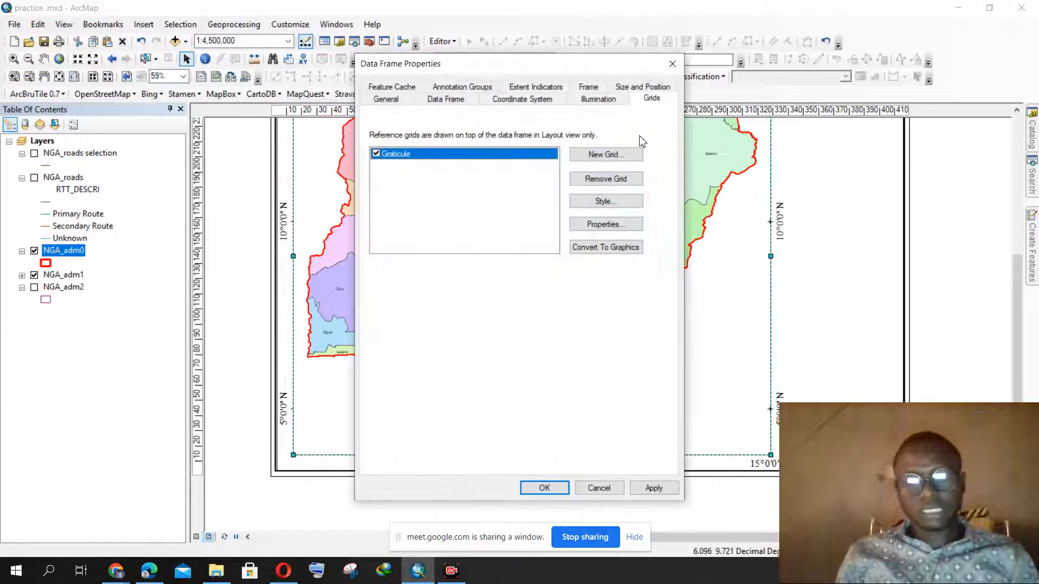
pyautogui.click(603, 157)
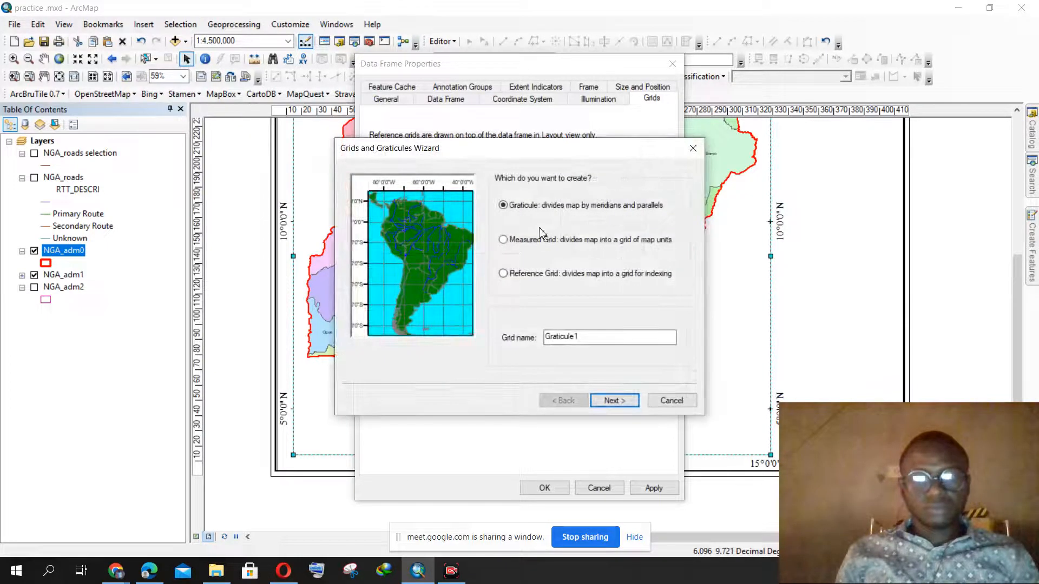
pyautogui.click(513, 241)
pyautogui.click(610, 401)
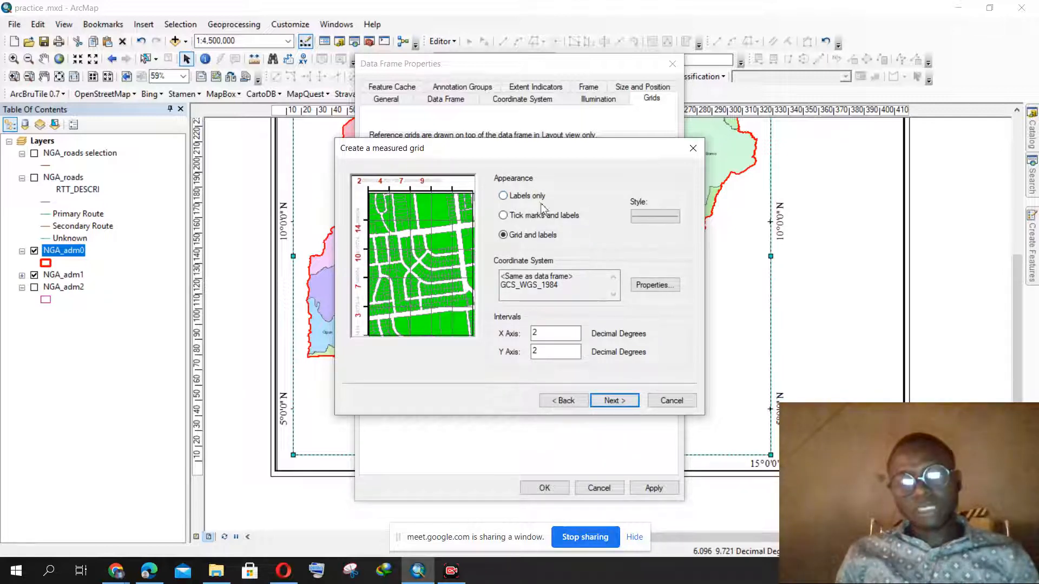
pyautogui.click(503, 197)
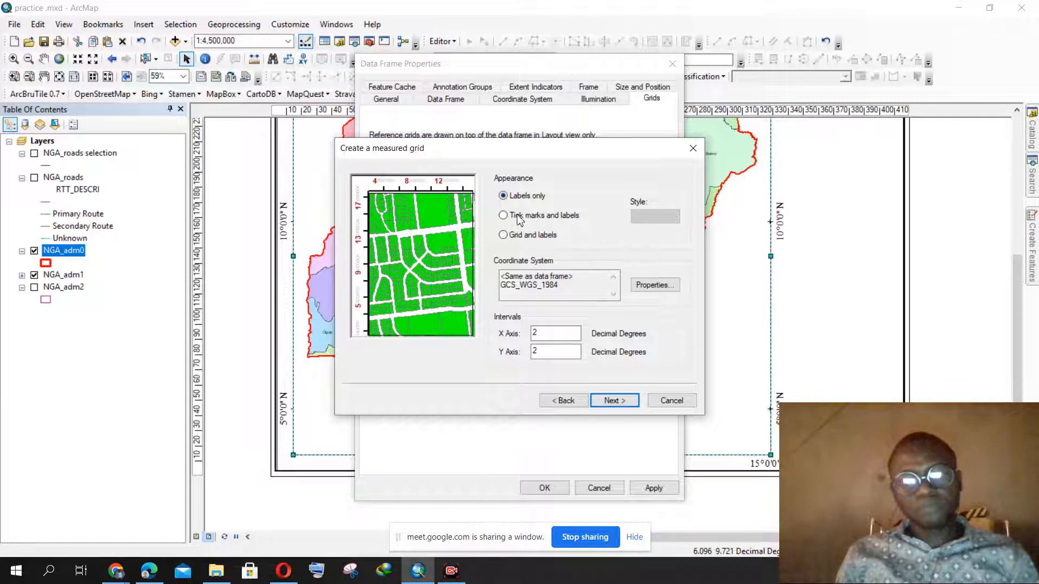
pyautogui.click(621, 401)
pyautogui.click(619, 400)
pyautogui.click(619, 401)
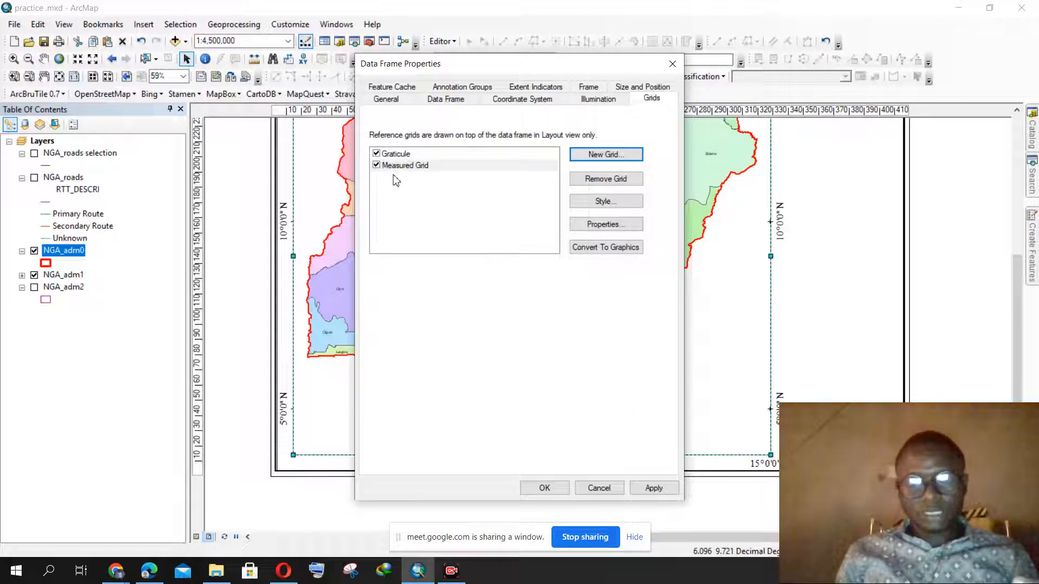
# Switch off the graticule so only the measured grid is drawn, and apply it to the data frame
pyautogui.click(417, 155)
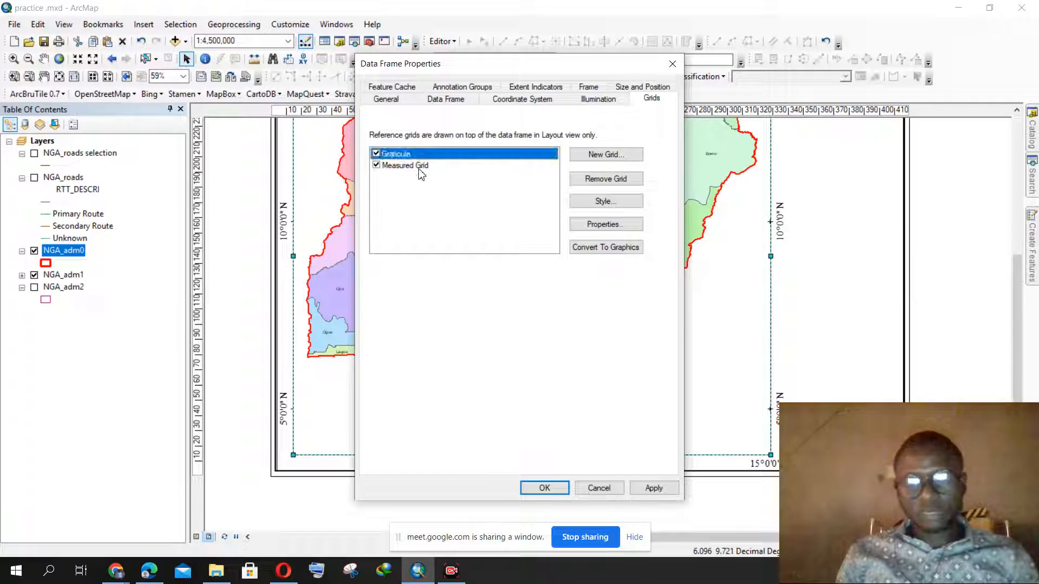
pyautogui.click(430, 169)
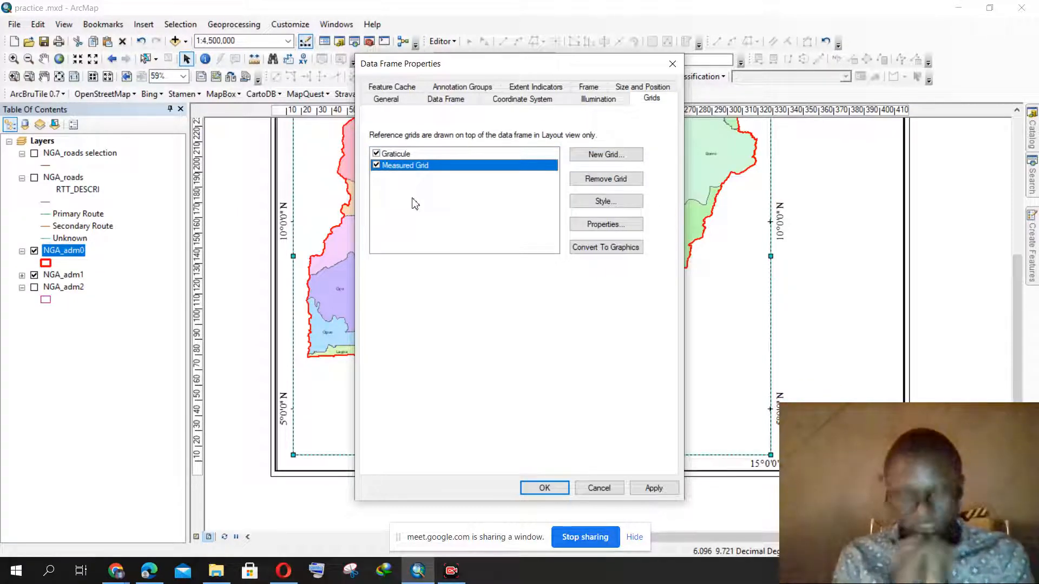
pyautogui.click(376, 155)
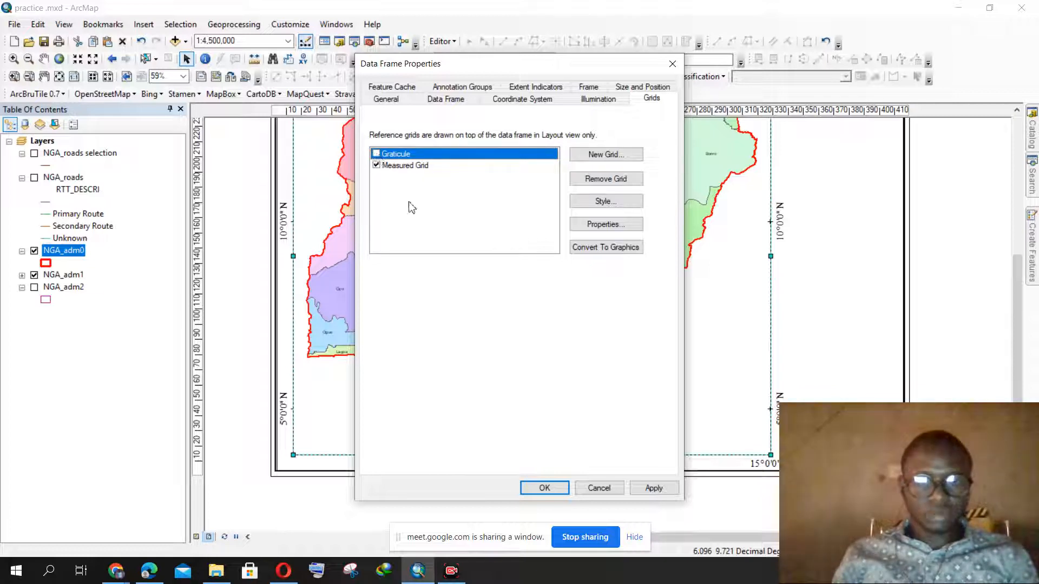
pyautogui.click(653, 488)
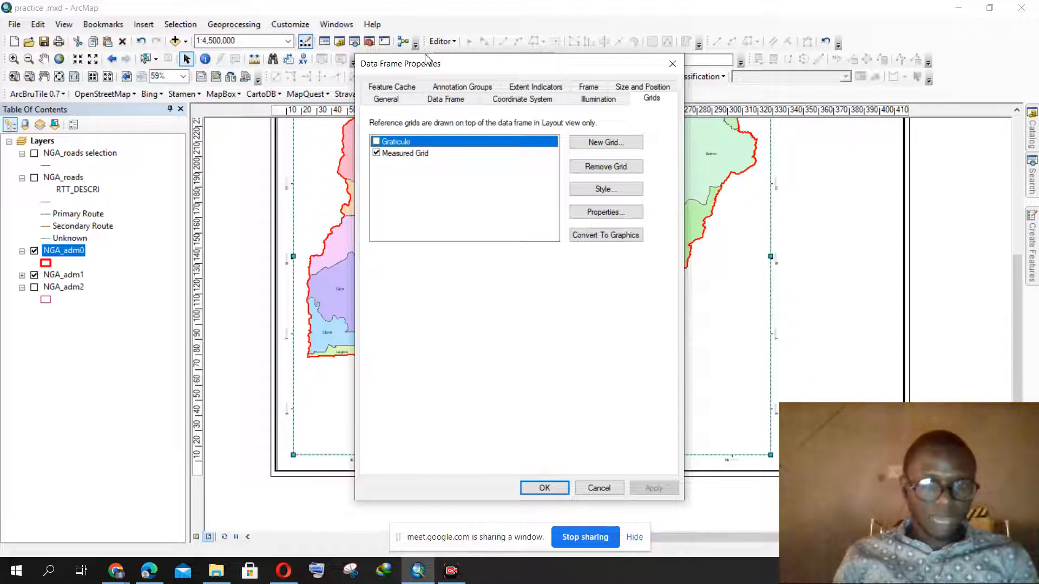
pyautogui.moveTo(433, 69); pyautogui.dragTo(610, 52)
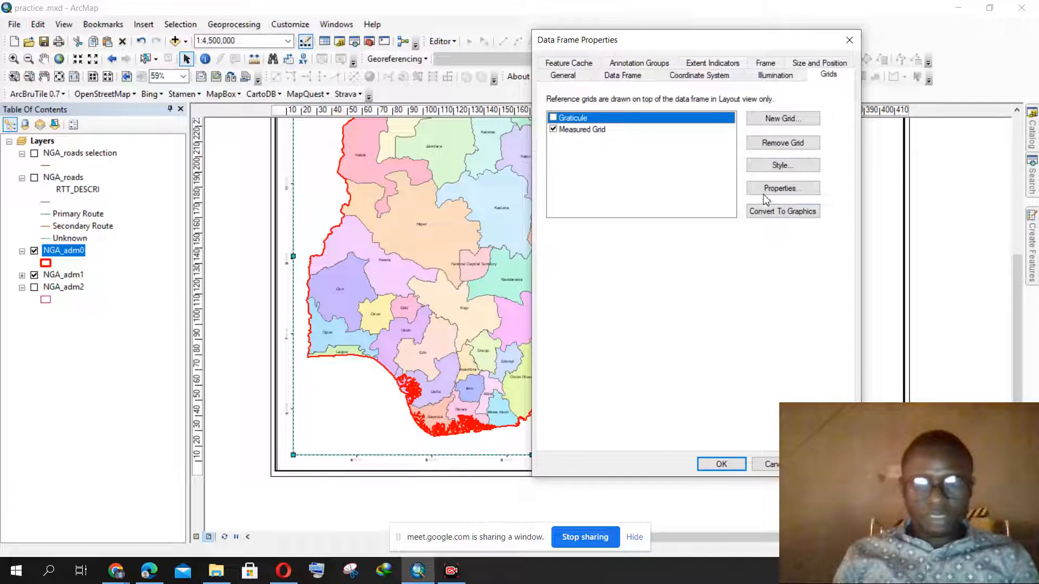
# Change the measured grid's label font to Times New Roman
pyautogui.click(593, 131)
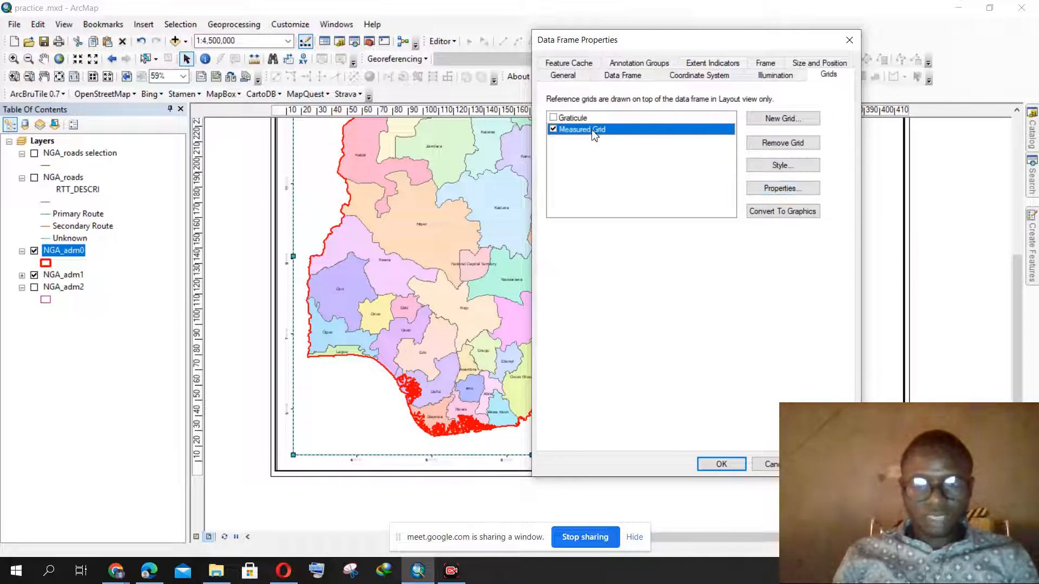
pyautogui.click(791, 189)
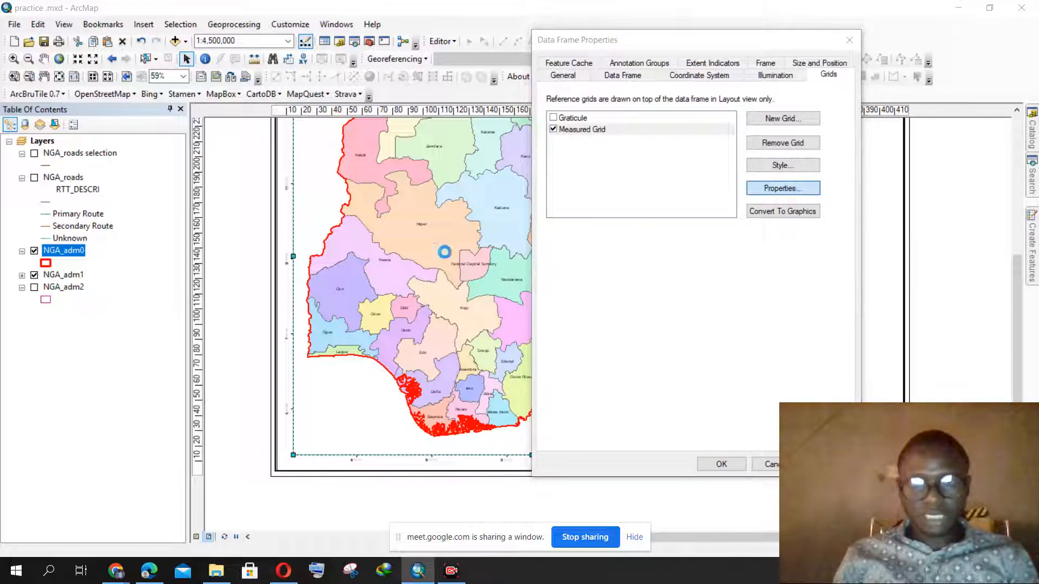
pyautogui.click(604, 106)
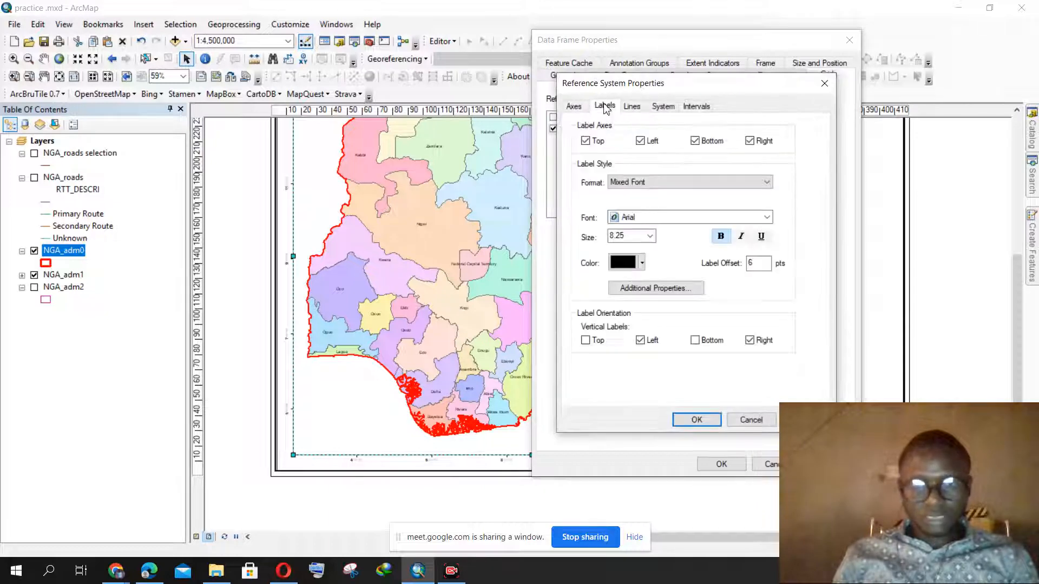
pyautogui.click(670, 222)
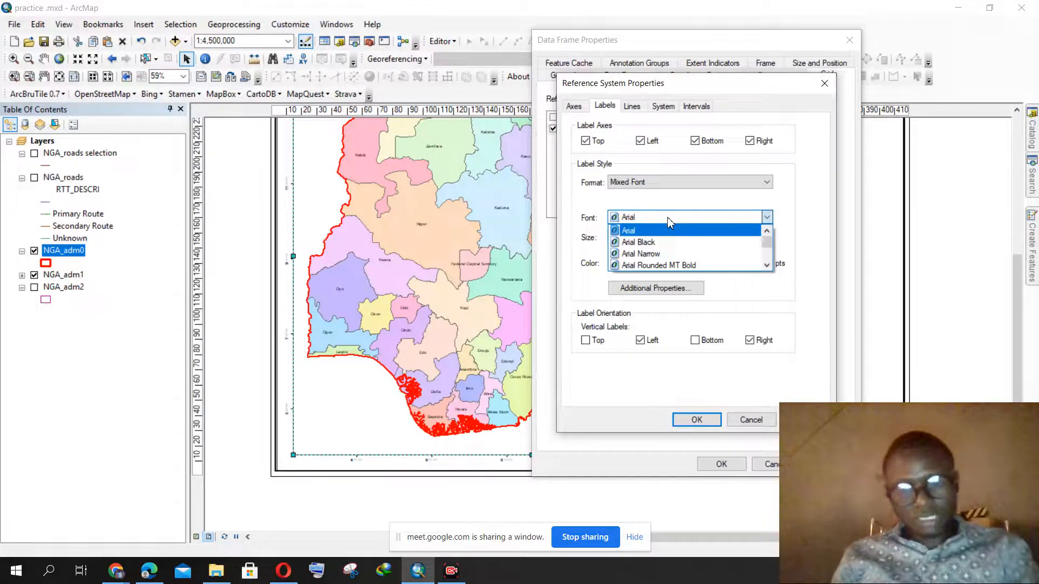
pyautogui.press('t')
pyautogui.press('i')
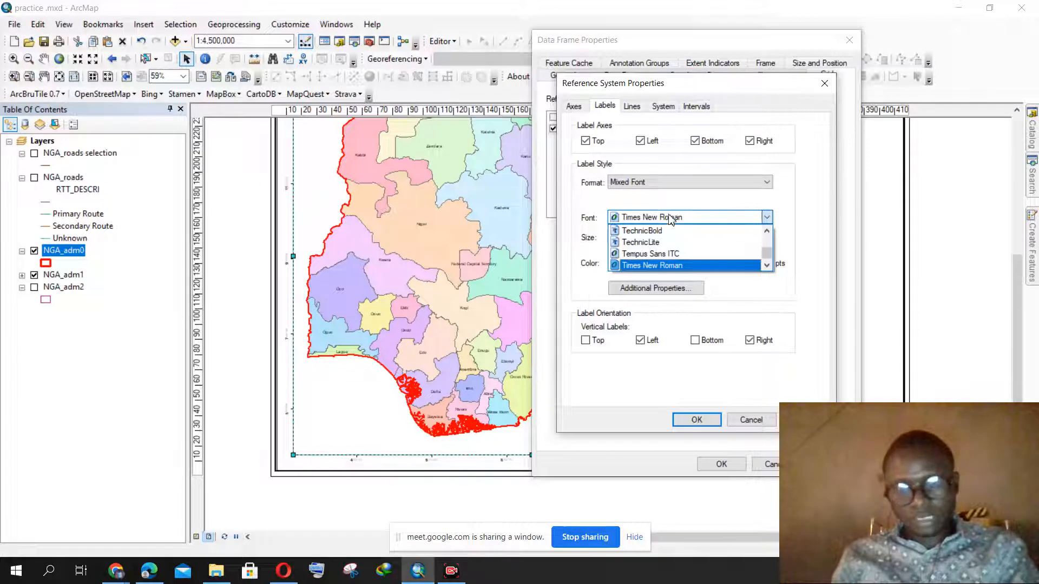
pyautogui.click(687, 265)
# Set the measured grid's label size to 20 and apply the grid changes to the data frame
pyautogui.click(650, 237)
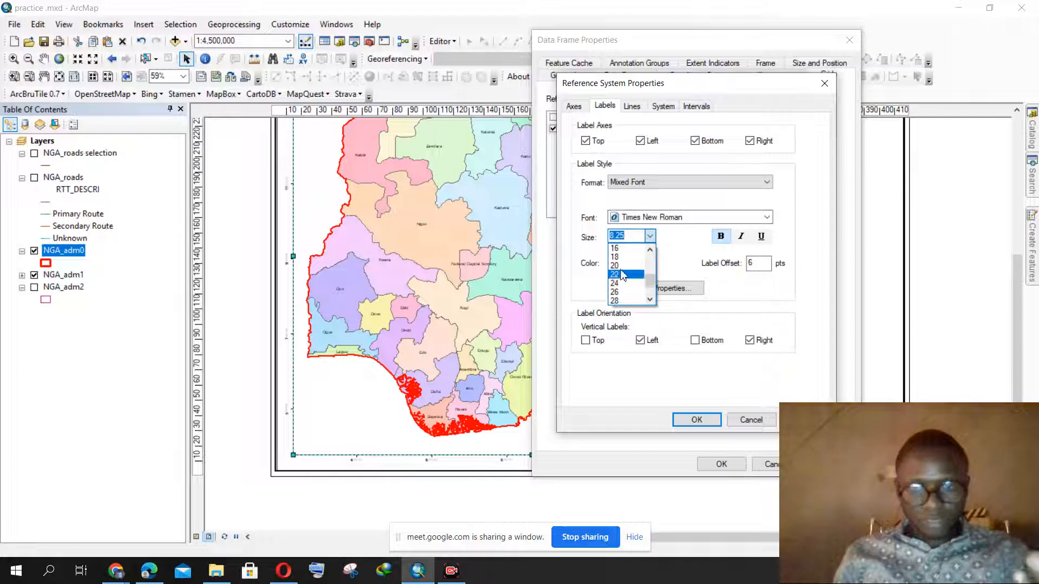
pyautogui.click(622, 292)
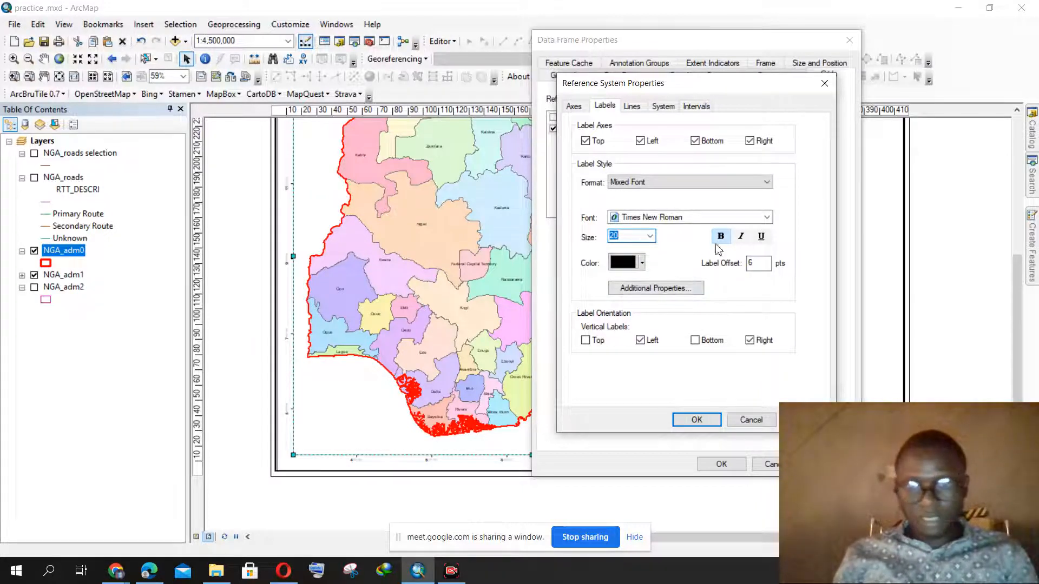
pyautogui.moveTo(681, 82); pyautogui.dragTo(615, 58)
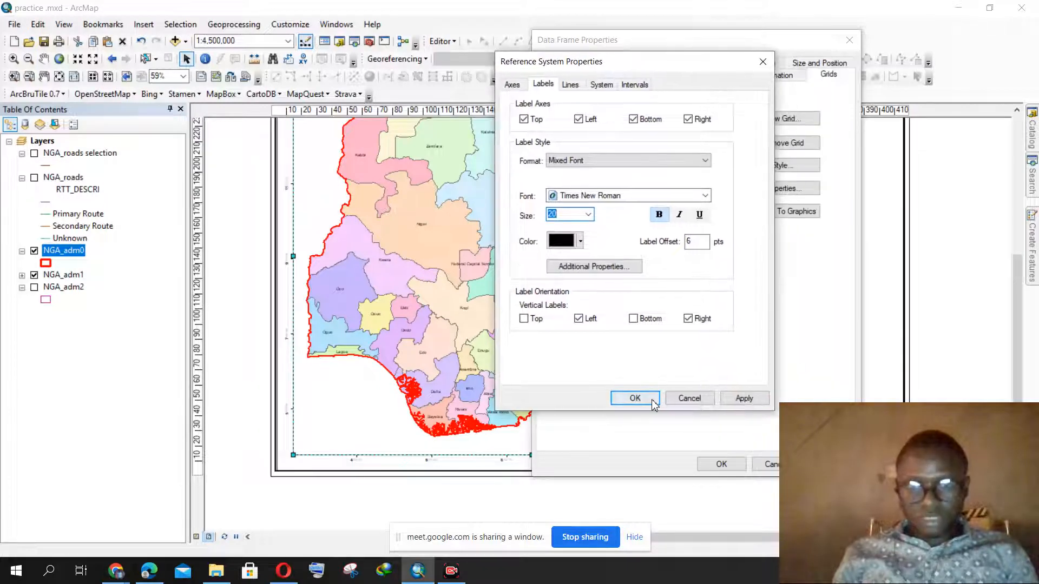
pyautogui.click(627, 397)
pyautogui.moveTo(732, 40); pyautogui.dragTo(589, 11)
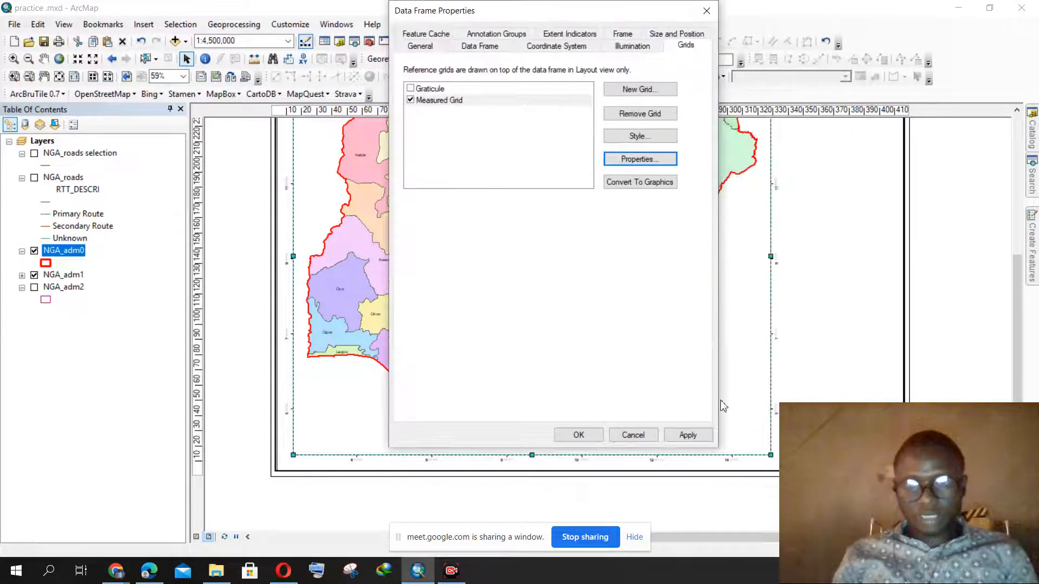
pyautogui.click(689, 436)
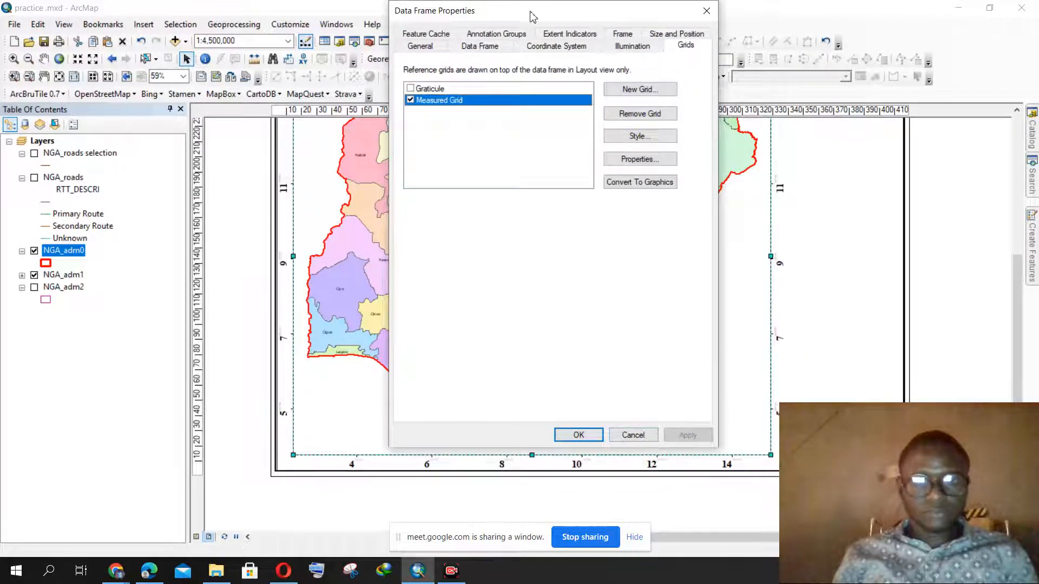
pyautogui.moveTo(532, 17); pyautogui.dragTo(659, 50)
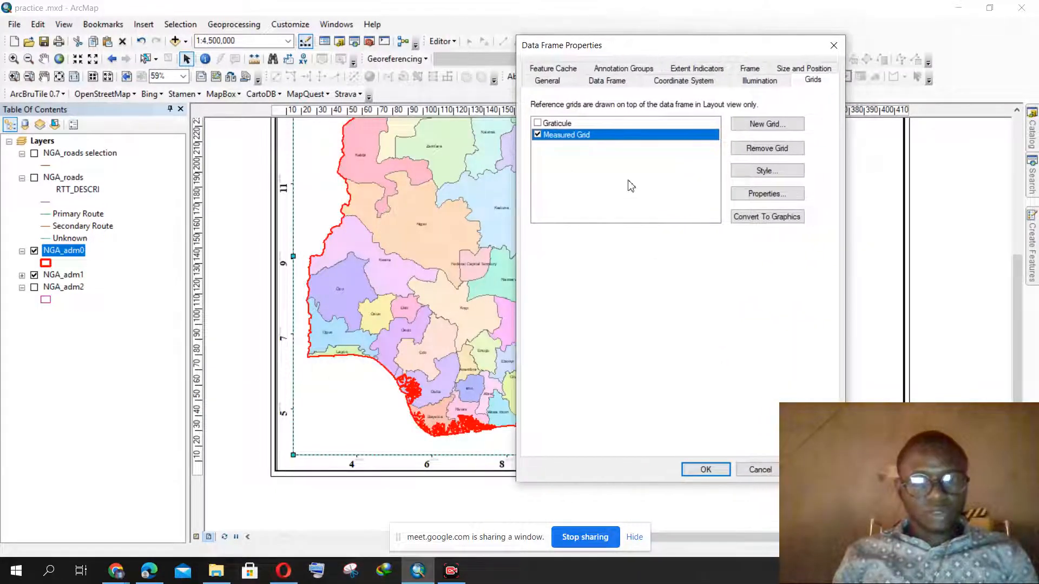
# Remove the measured grid from the data frame, switch the graticule back on and accept the changes
pyautogui.click(537, 135)
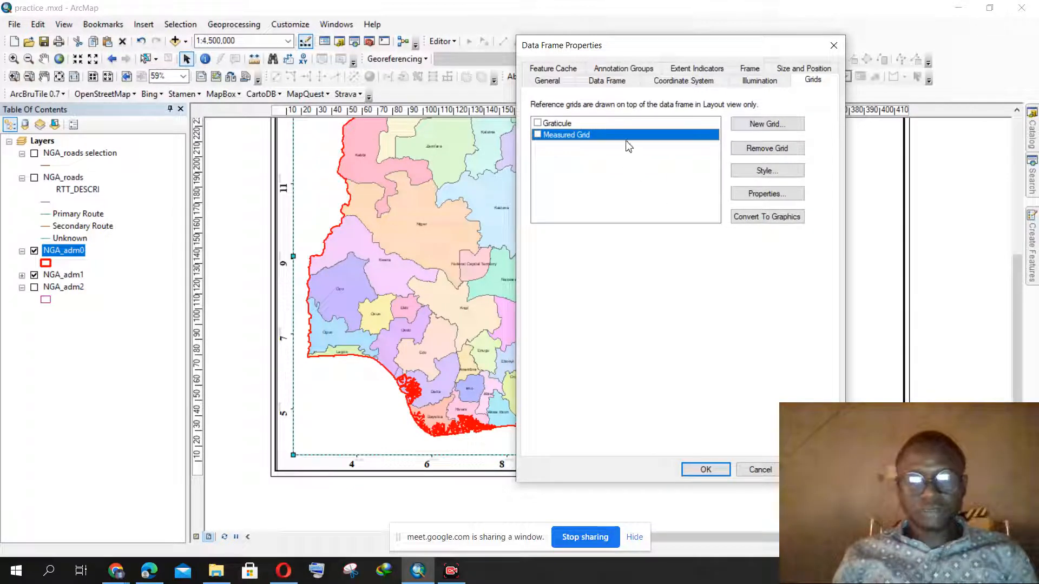
pyautogui.click(771, 154)
pyautogui.click(537, 123)
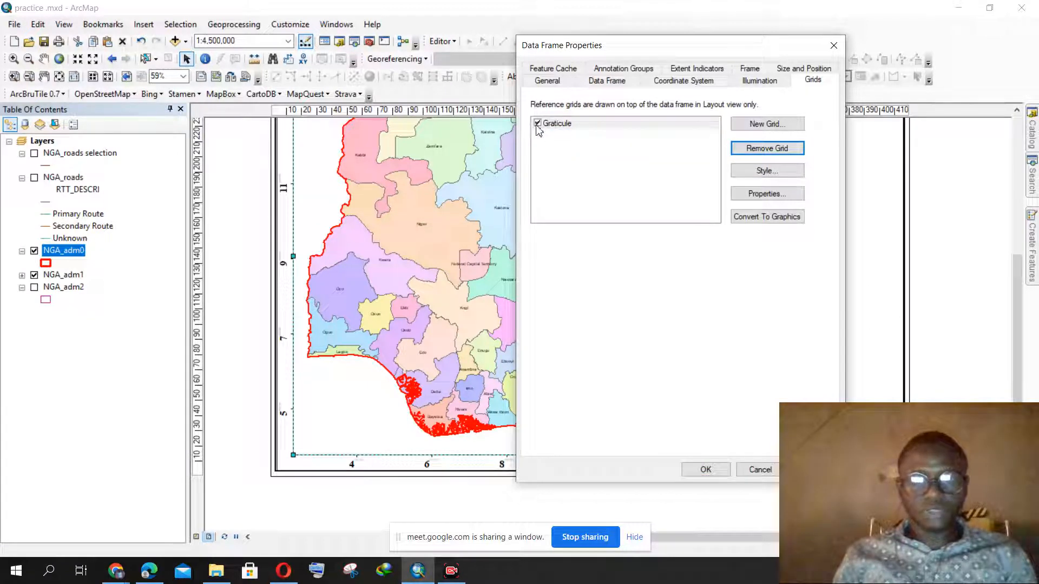
pyautogui.moveTo(646, 42); pyautogui.dragTo(529, 18)
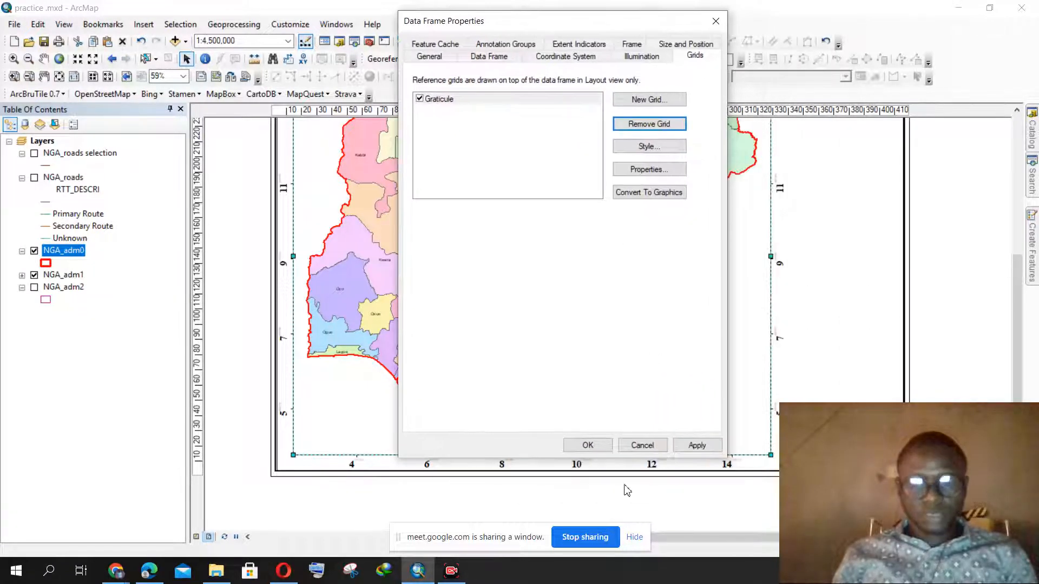
pyautogui.click(608, 447)
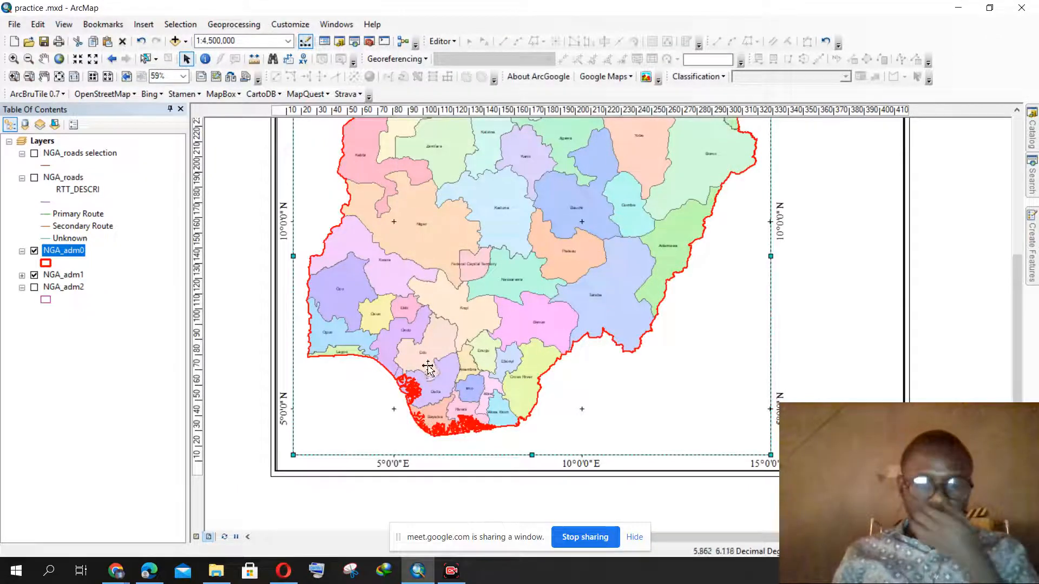
# Set the graticule's X and Y axis intervals to 0 degrees 30 minutes and apply them to the data frame
pyautogui.scroll(-2, 308, 403)
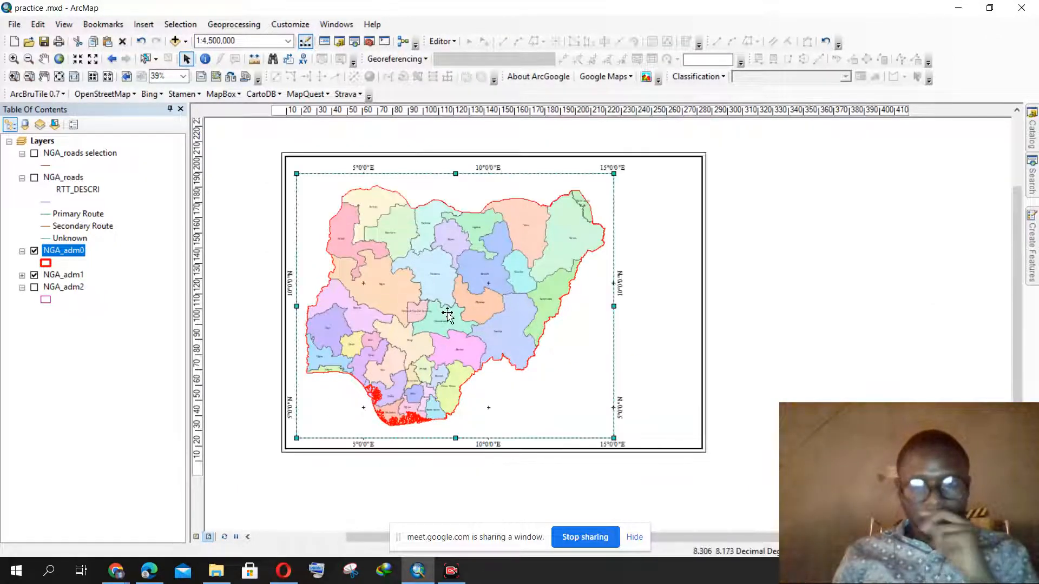
pyautogui.scroll(1, 447, 315)
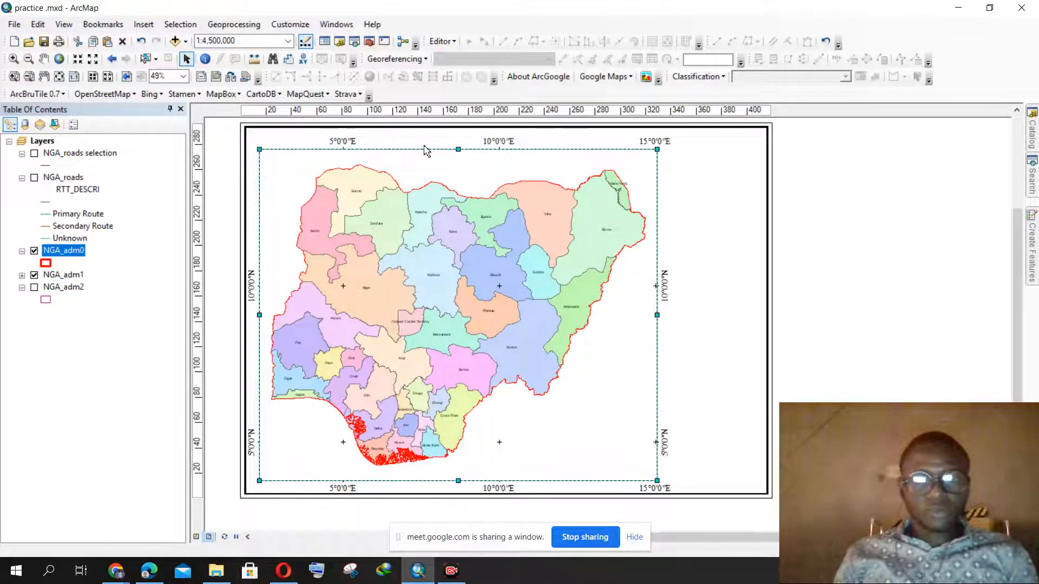
pyautogui.rightClick(428, 169)
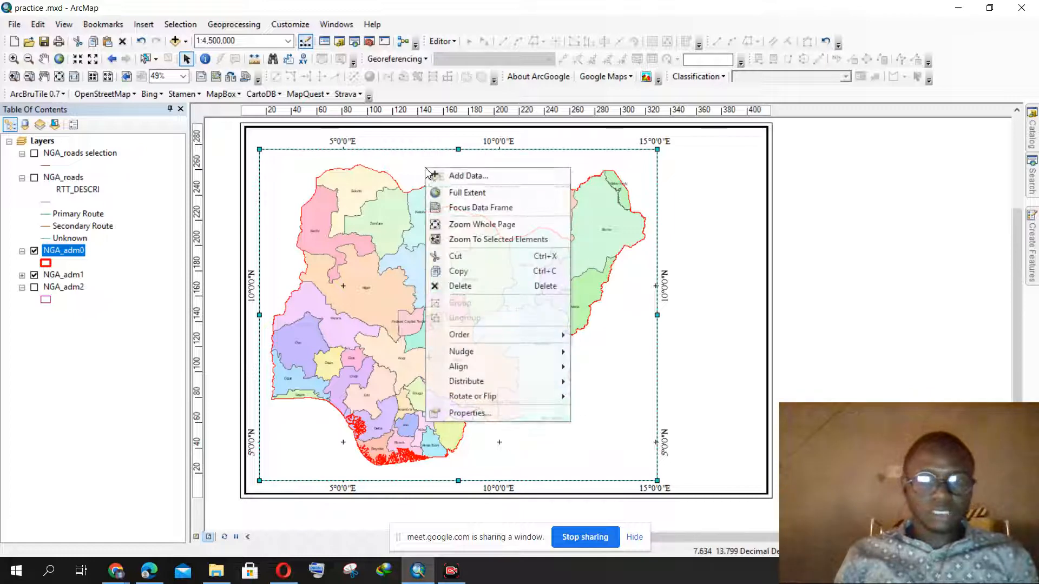
pyautogui.click(547, 414)
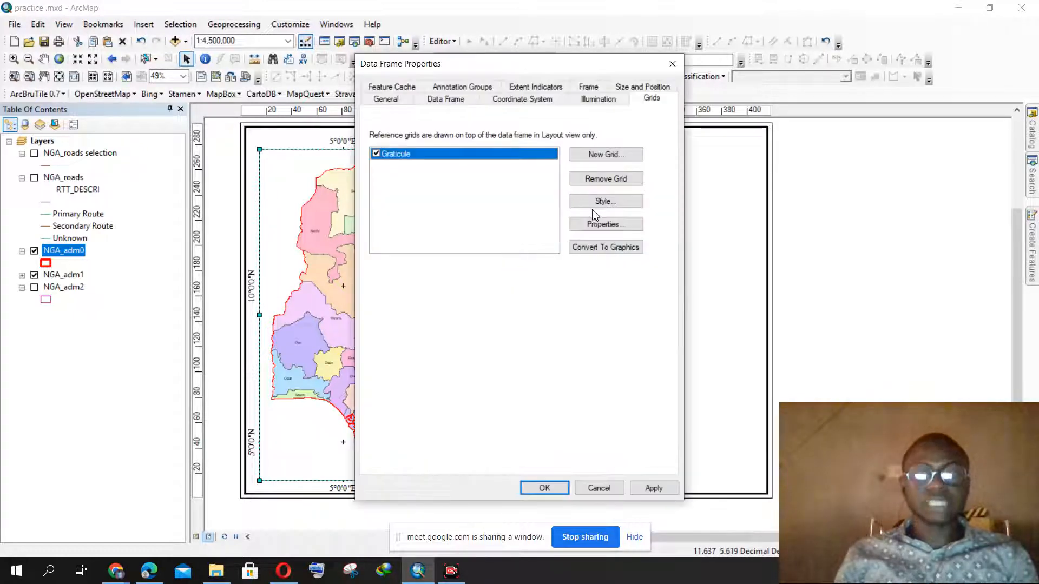
pyautogui.click(603, 225)
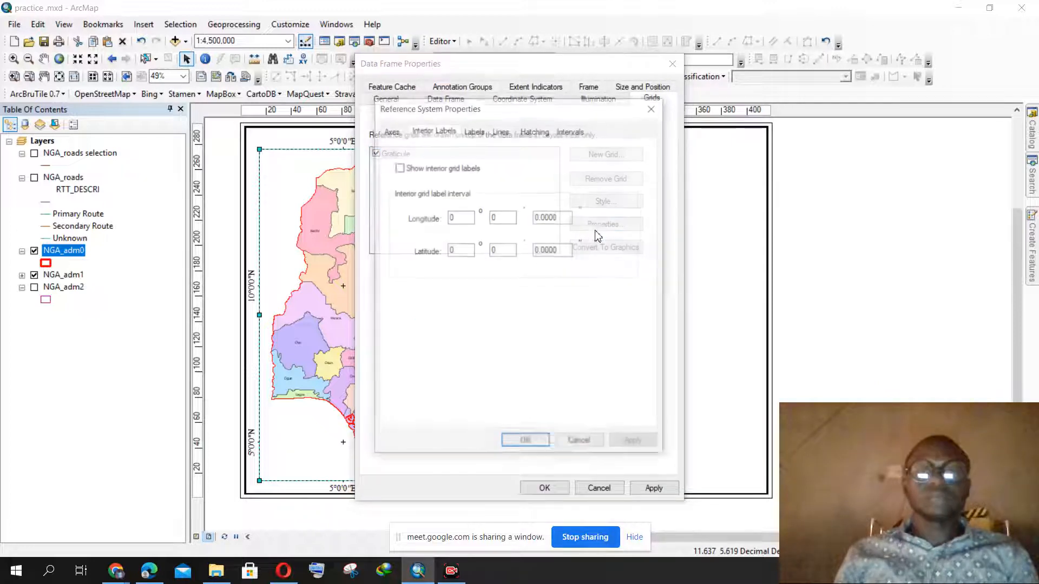
pyautogui.click(563, 131)
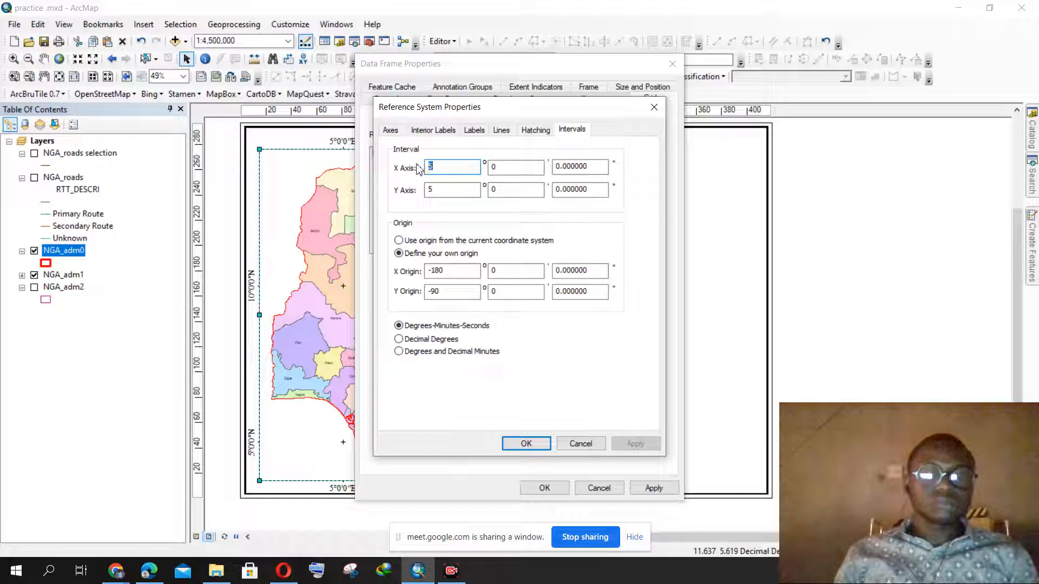
pyautogui.write('0')
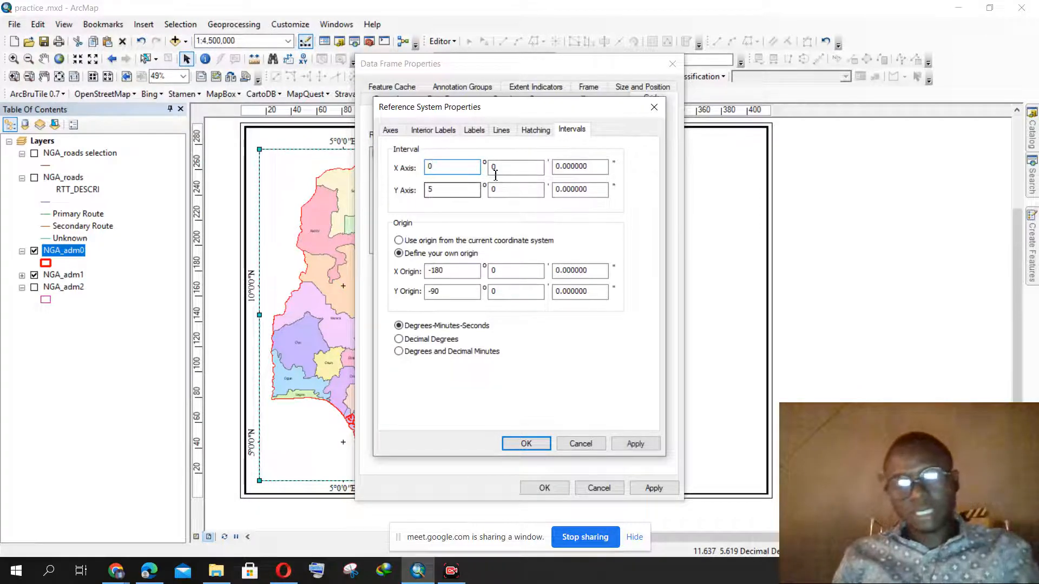
pyautogui.press('Tab')
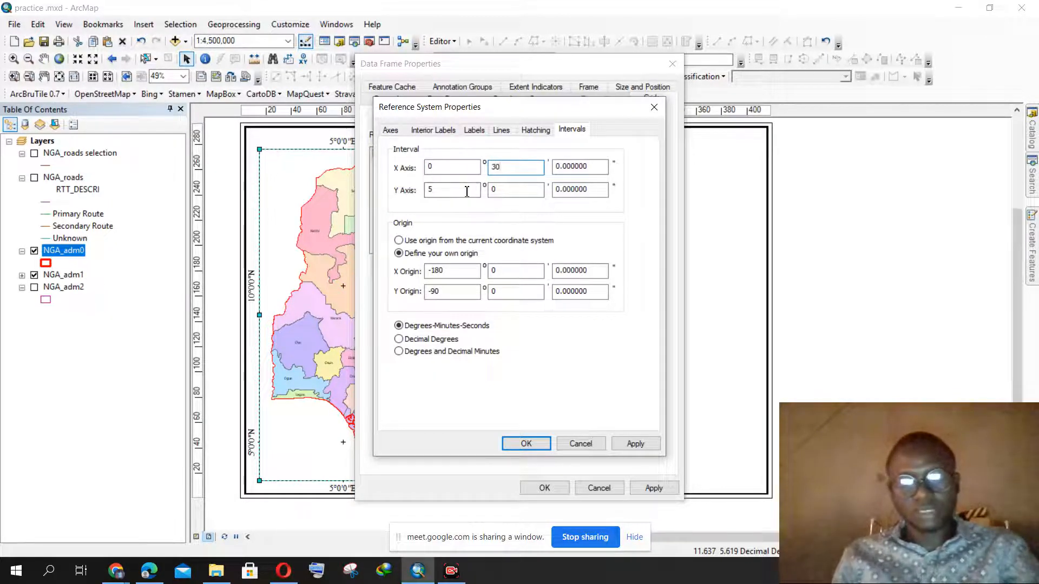
pyautogui.moveTo(467, 192); pyautogui.dragTo(422, 187)
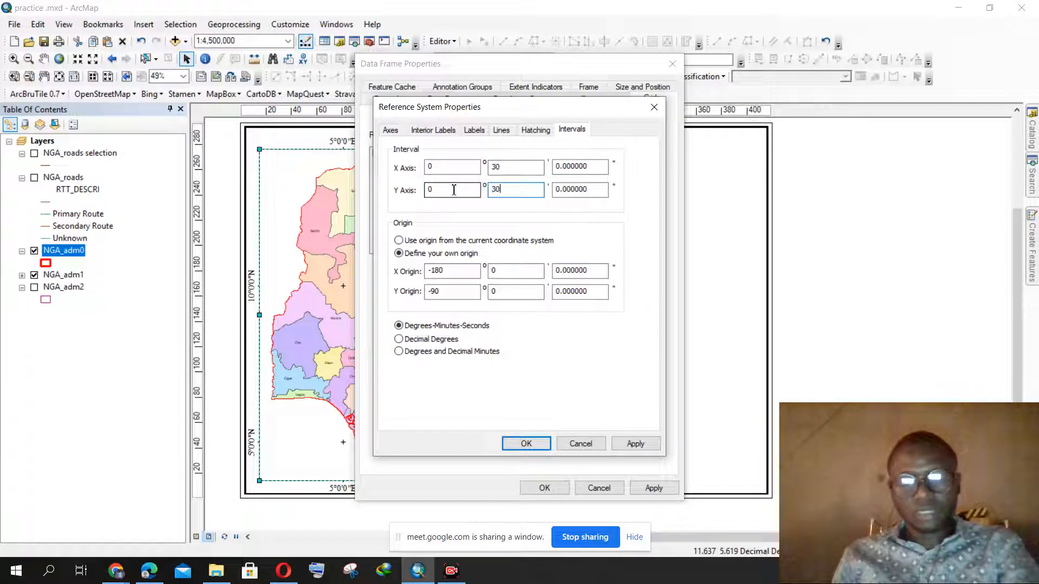
pyautogui.click(526, 443)
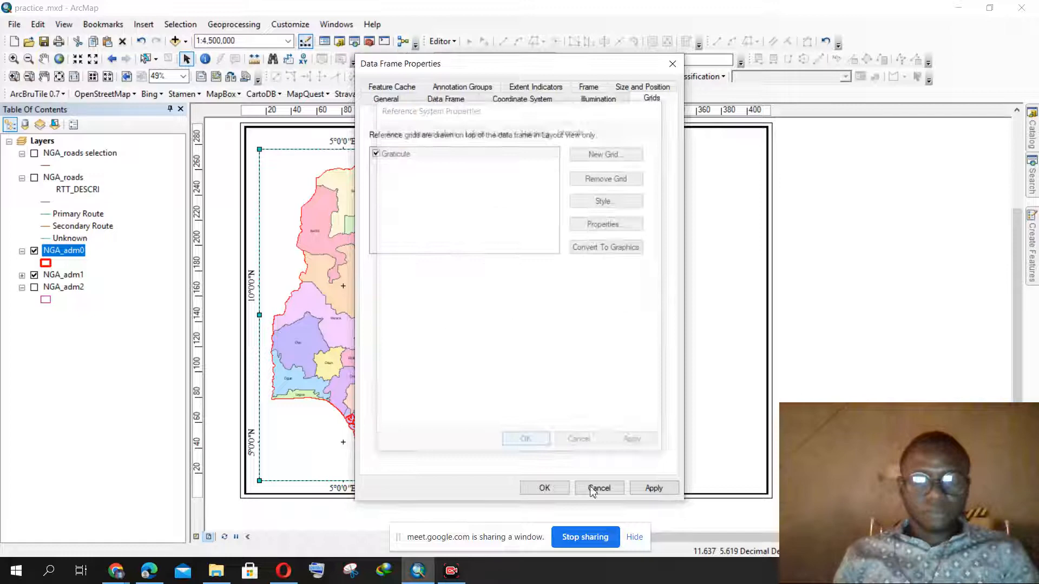
pyautogui.click(649, 491)
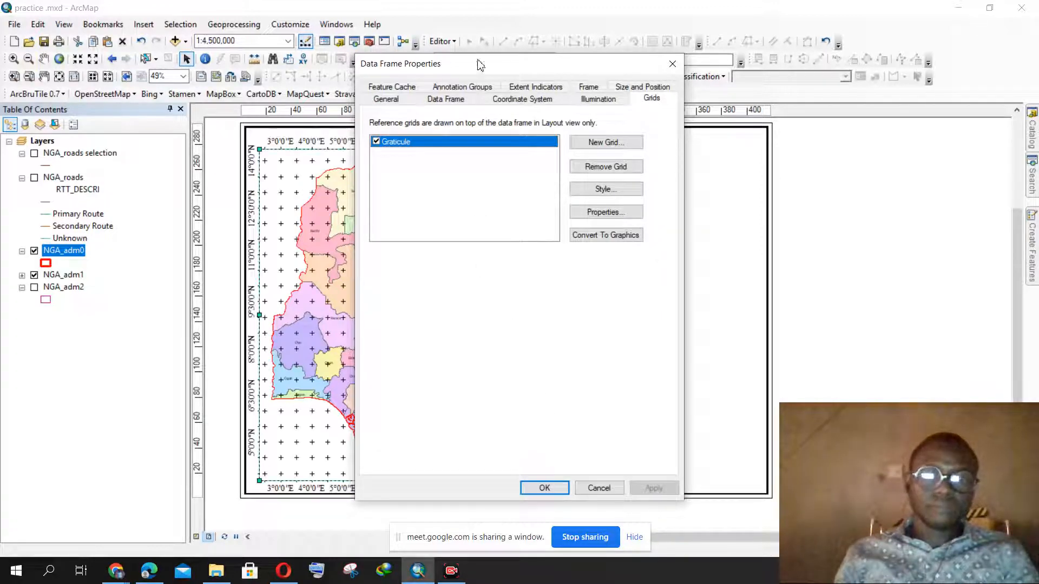
pyautogui.moveTo(479, 65); pyautogui.dragTo(569, 46)
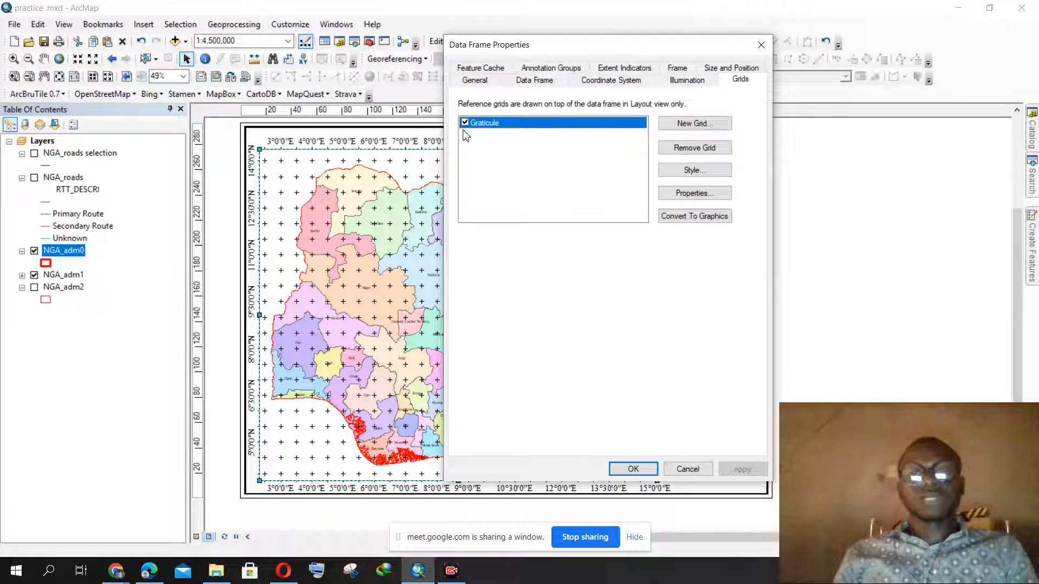
# Set the graticule's X and Y axis intervals to 1 degree 0 minutes and apply them to the data frame
pyautogui.click(706, 200)
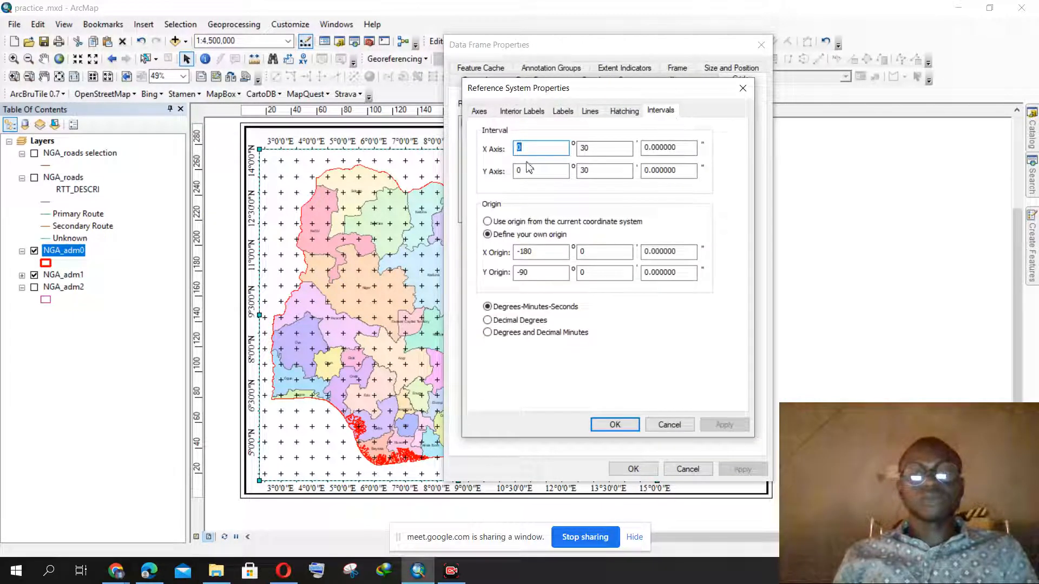
pyautogui.doubleClick(593, 149)
pyautogui.write('0')
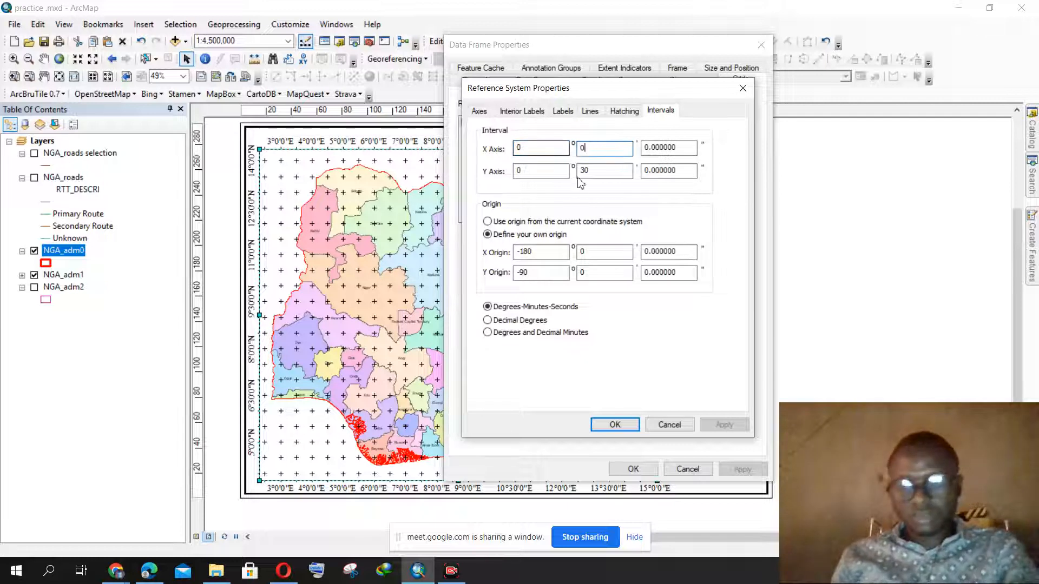
pyautogui.doubleClick(587, 171)
pyautogui.write('0')
pyautogui.doubleClick(522, 148)
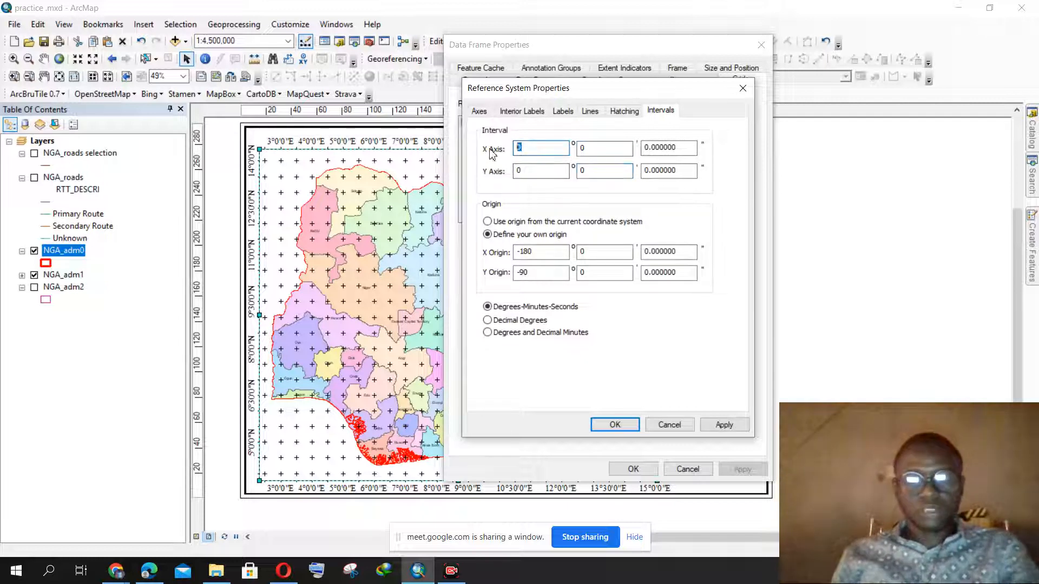
pyautogui.write('1')
pyautogui.doubleClick(522, 170)
pyautogui.write('1')
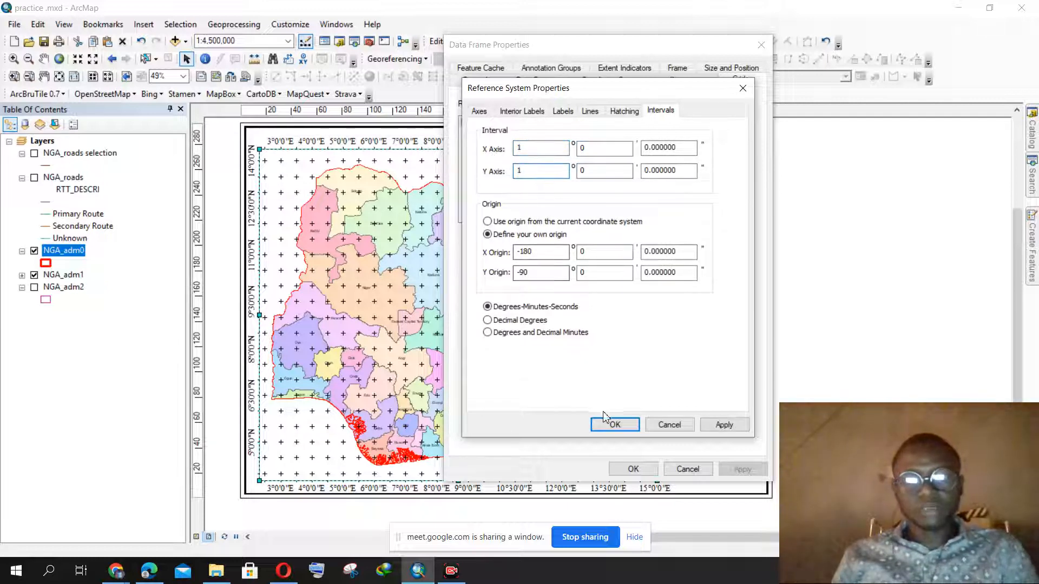
pyautogui.click(613, 425)
pyautogui.click(740, 469)
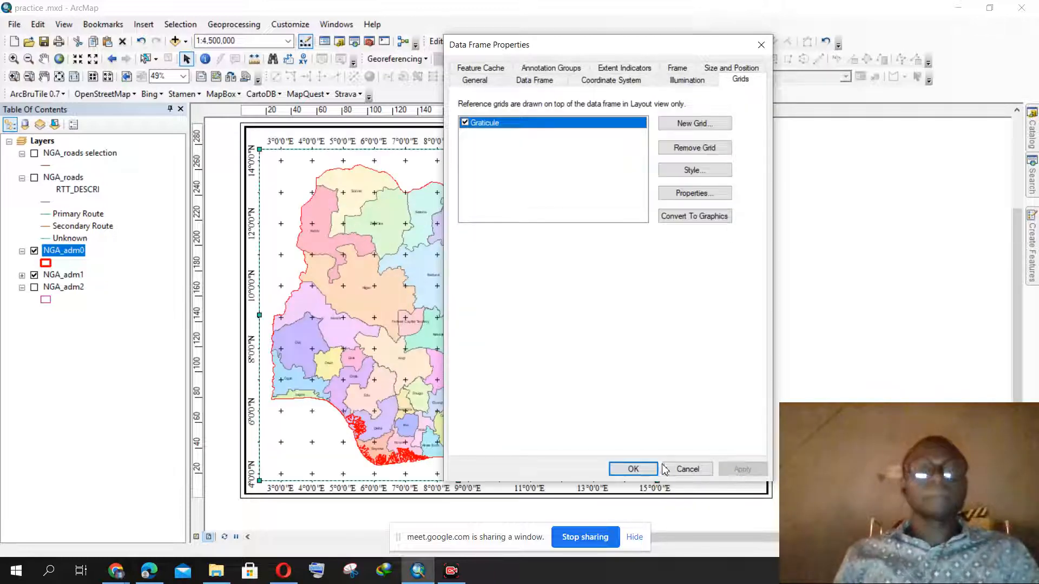
pyautogui.moveTo(584, 47)
pyautogui.mouseDown()
pyautogui.moveTo(902, 37)
pyautogui.moveTo(777, 19)
pyautogui.moveTo(568, 43)
pyautogui.mouseUp()
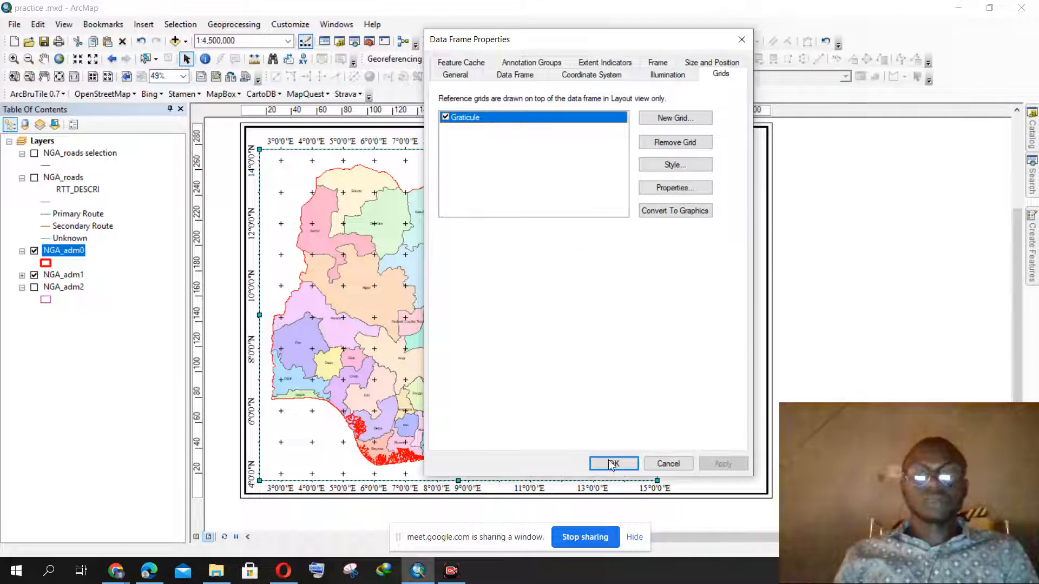
# Set the graticule's X and Y axis intervals to 2 degrees, apply them to the data frame and accept its properties
pyautogui.click(685, 190)
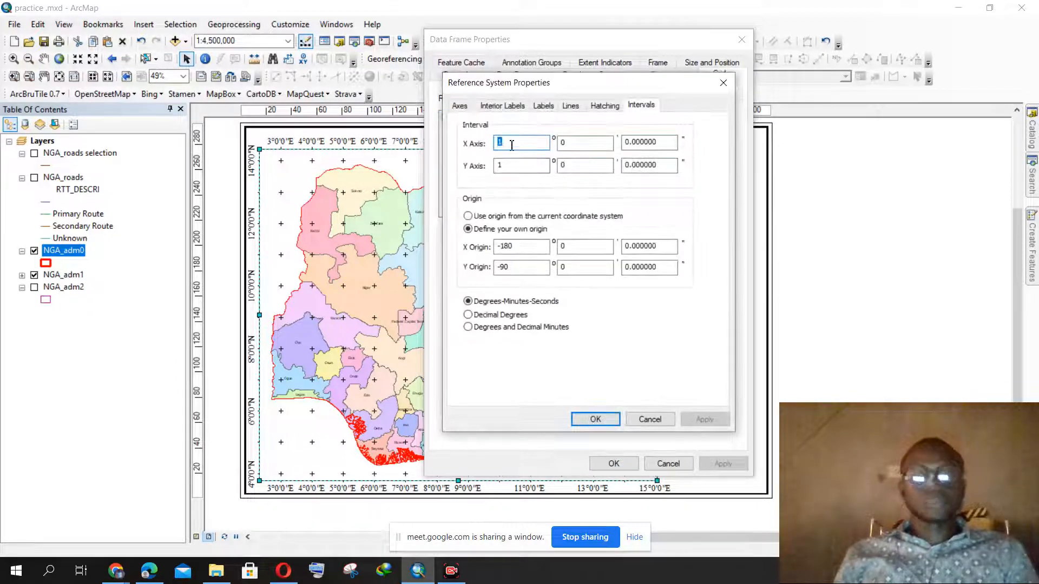
pyautogui.write('2')
pyautogui.press('Tab')
pyautogui.write('2')
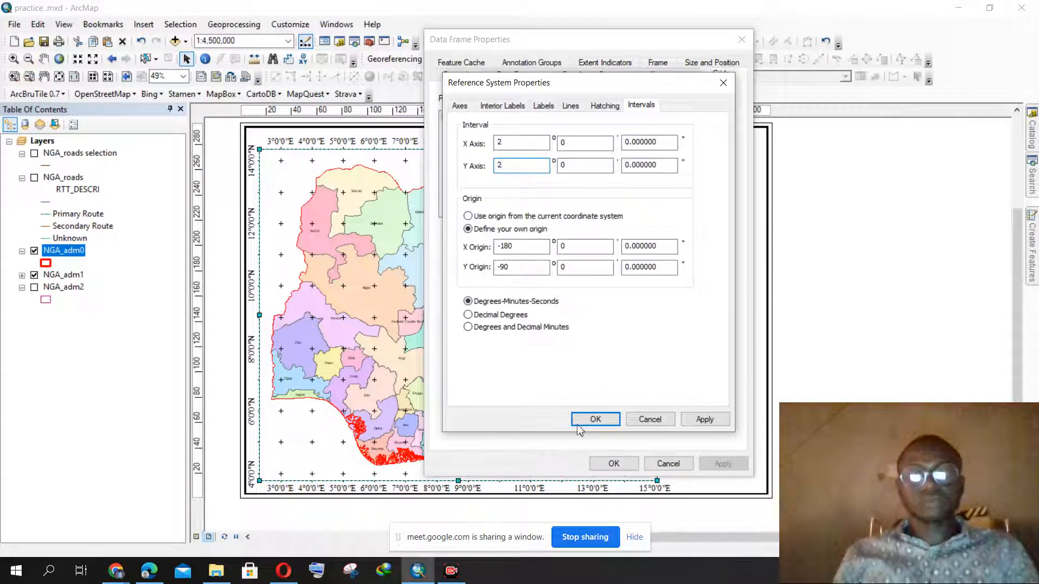
pyautogui.click(595, 419)
pyautogui.click(723, 464)
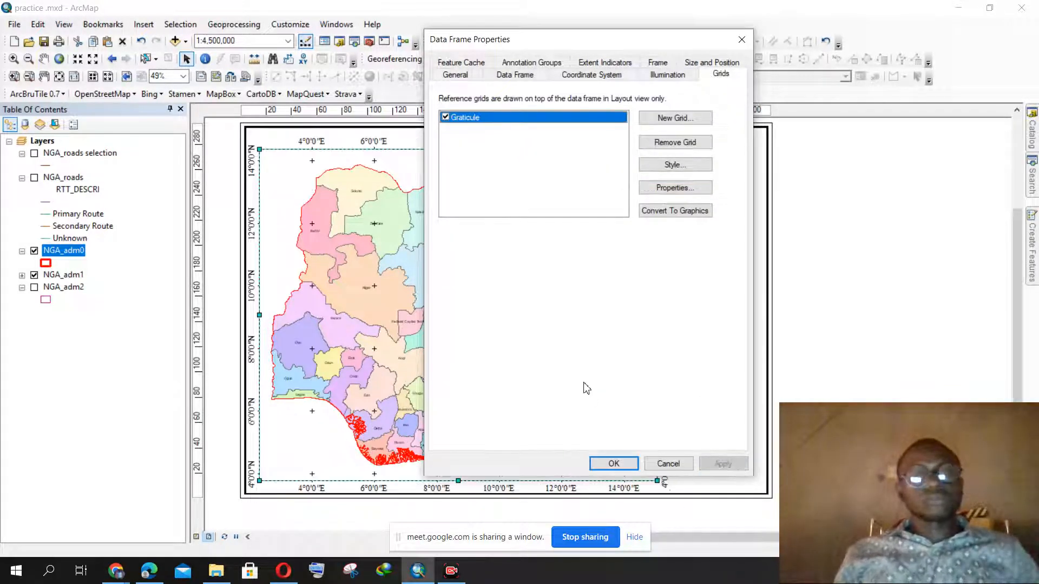
pyautogui.moveTo(602, 43); pyautogui.dragTo(725, 20)
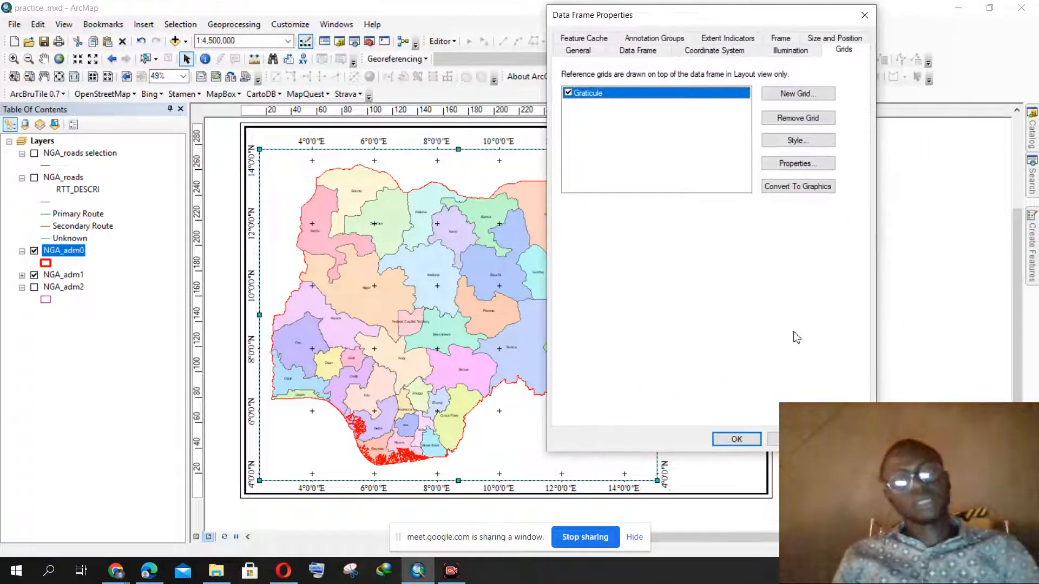
pyautogui.click(737, 441)
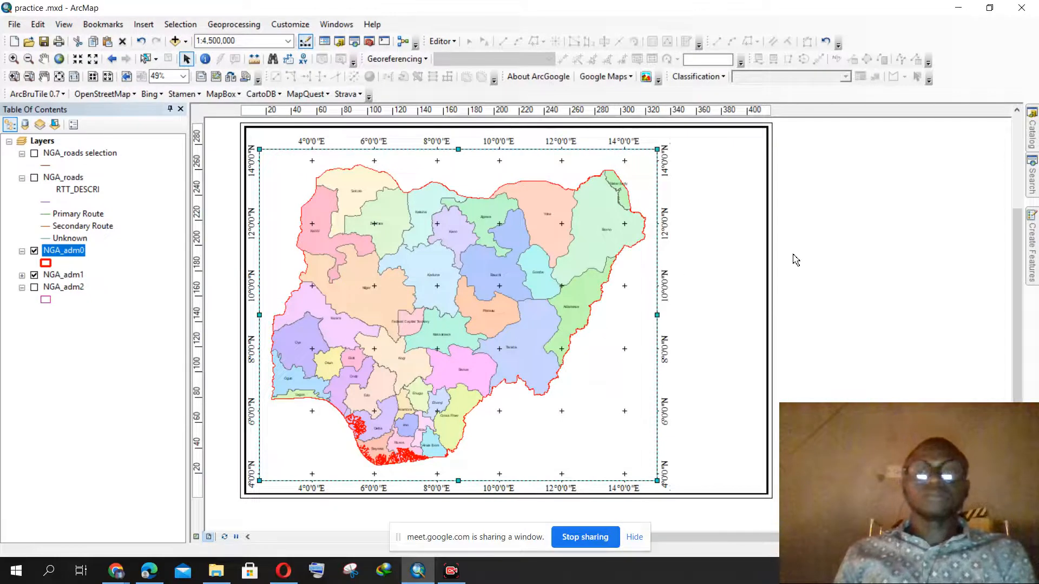
pyautogui.click(755, 268)
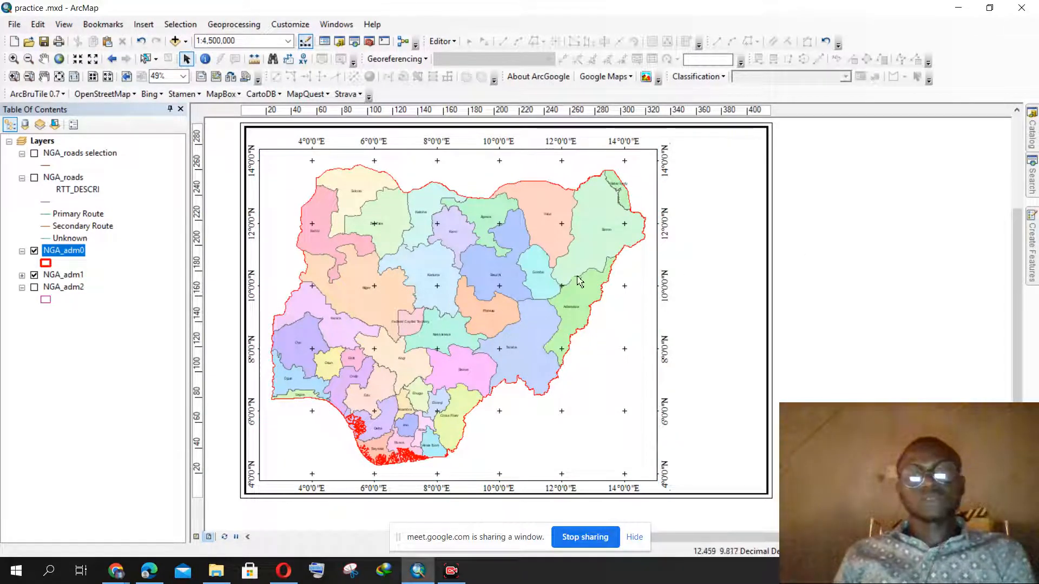
pyautogui.click(508, 308)
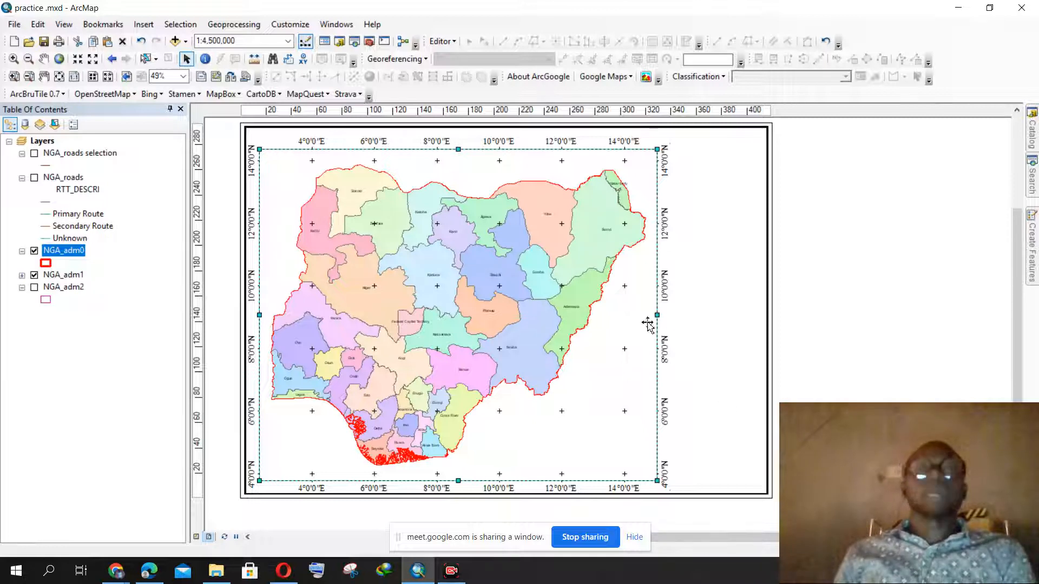
pyautogui.click(495, 281)
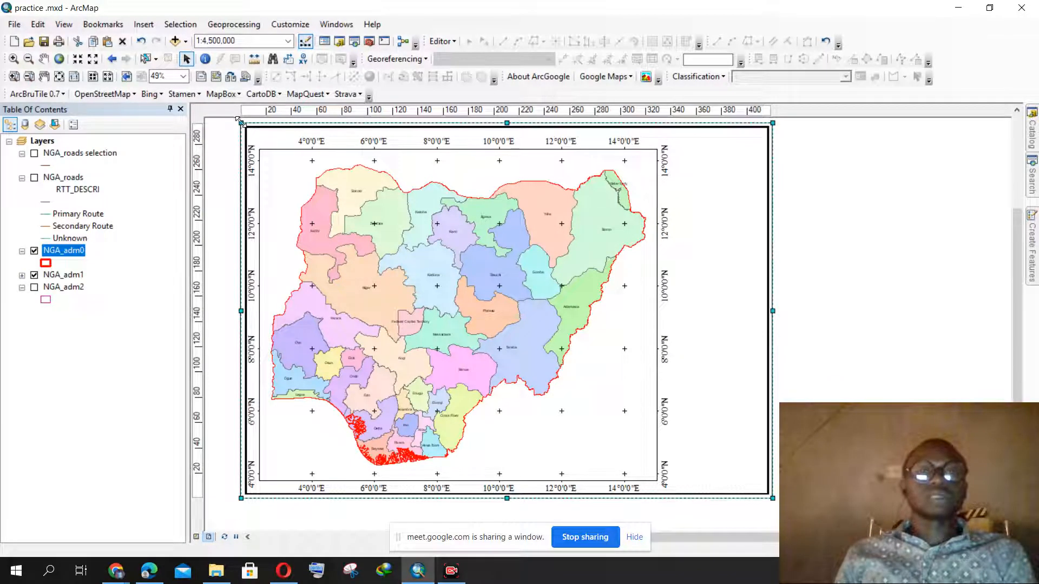
pyautogui.click(359, 216)
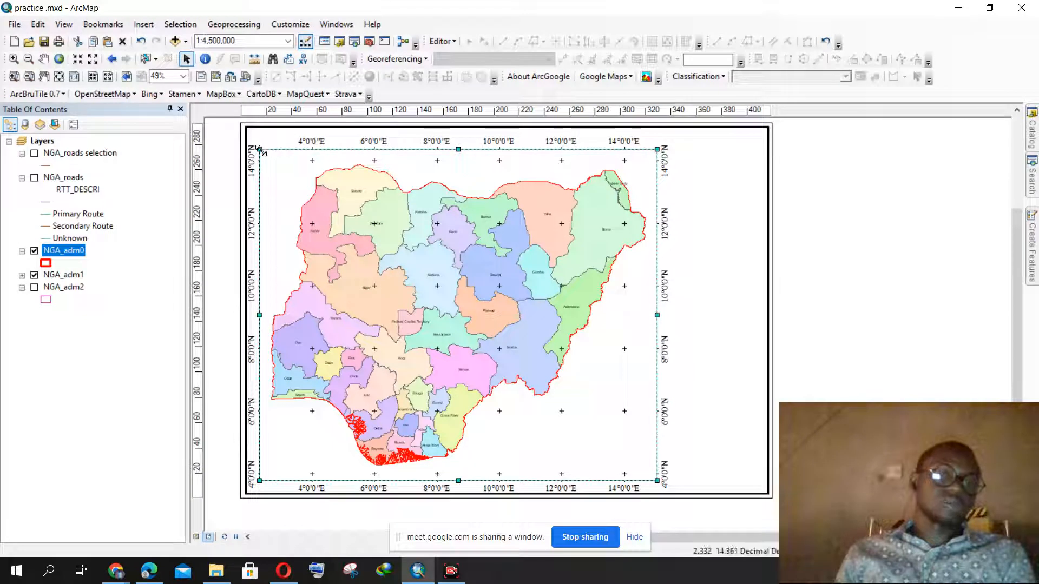
pyautogui.click(719, 212)
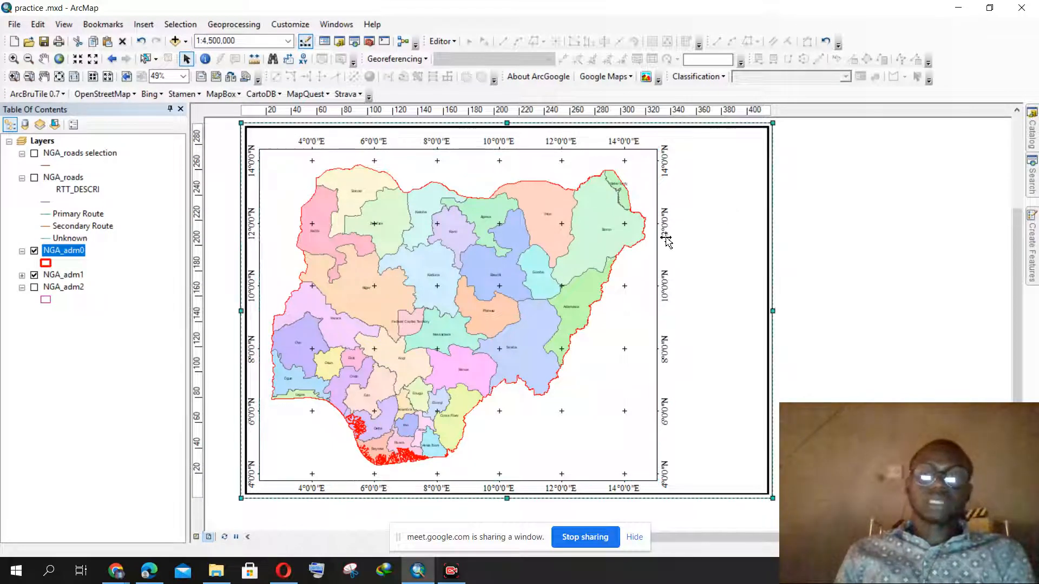
pyautogui.click(590, 242)
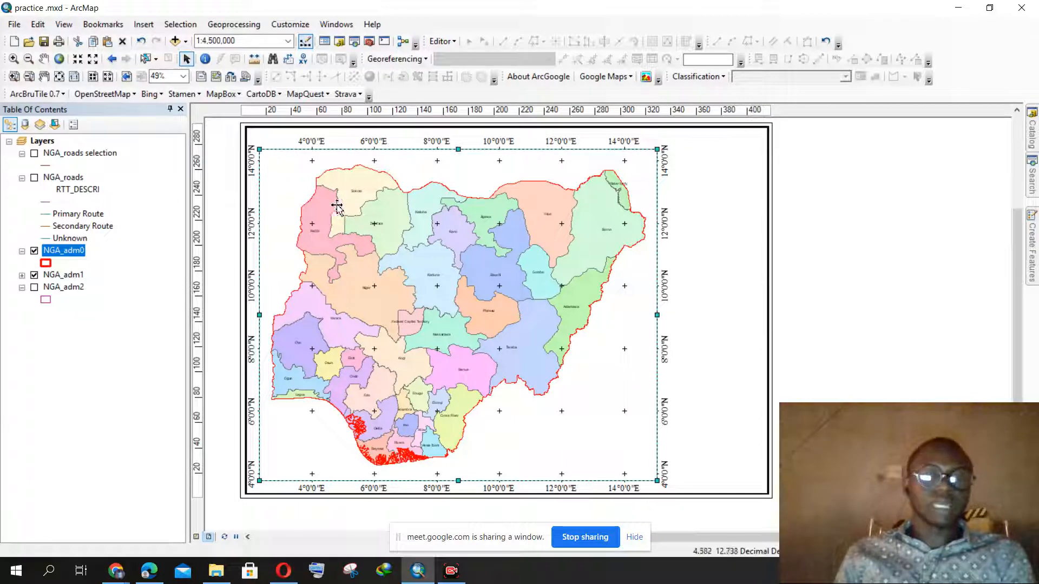
pyautogui.click(502, 238)
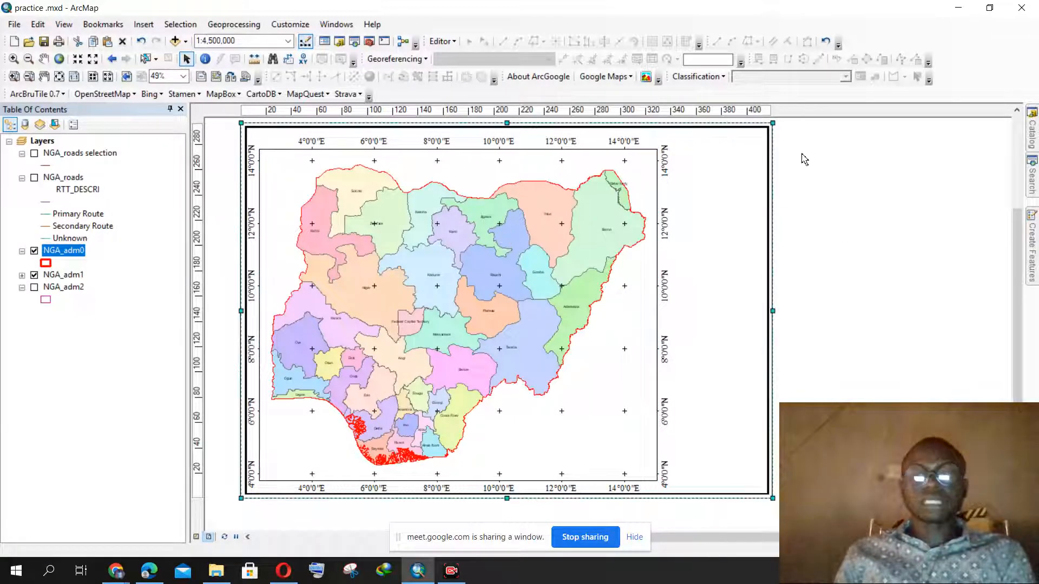
# Widen the data frame towards the right side of the page and shorten it by raising its lower edge
pyautogui.click(436, 238)
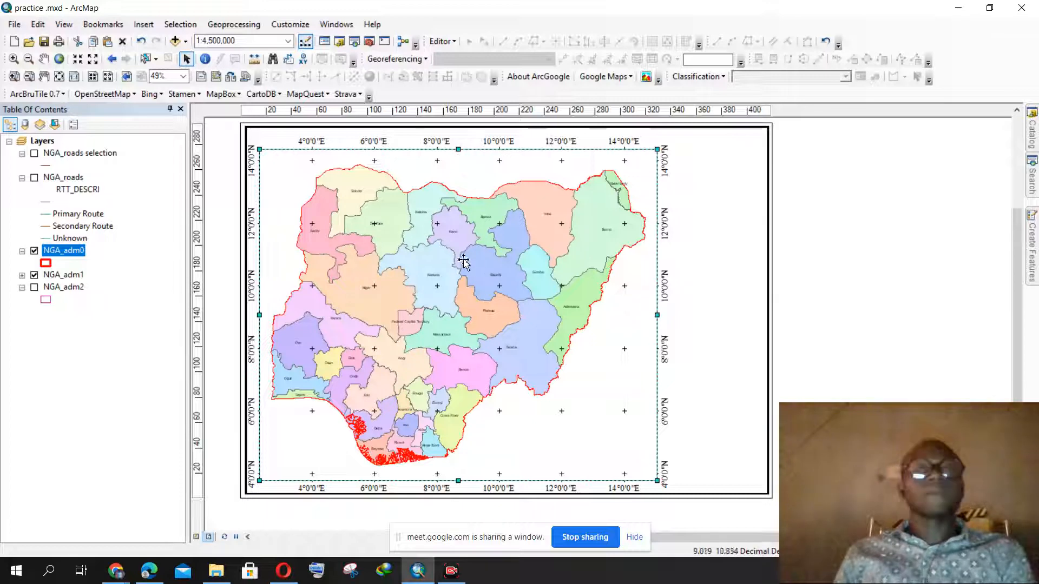
pyautogui.moveTo(657, 315); pyautogui.dragTo(714, 316)
pyautogui.moveTo(489, 476); pyautogui.dragTo(497, 426)
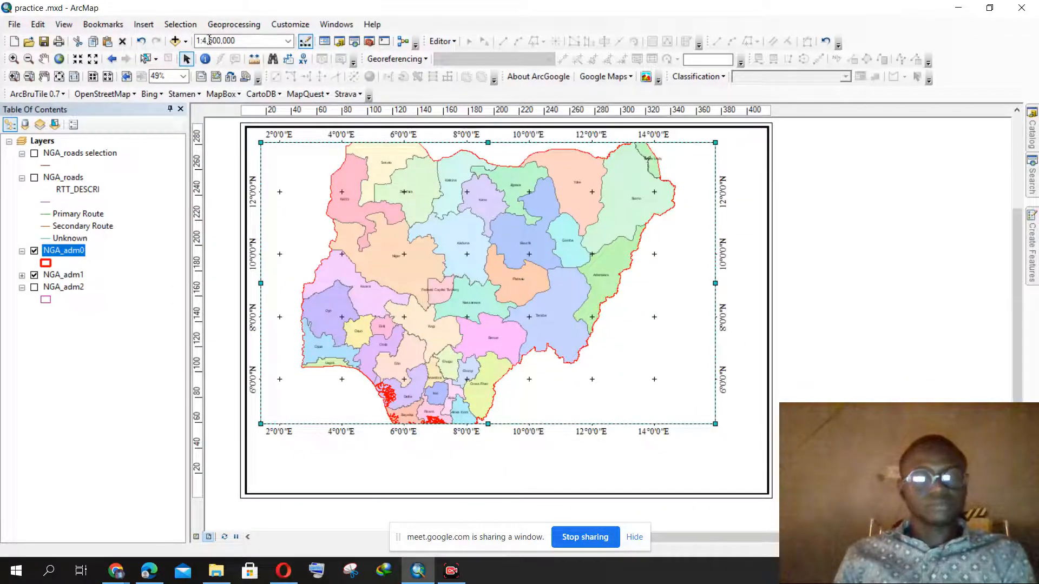
pyautogui.click(209, 40)
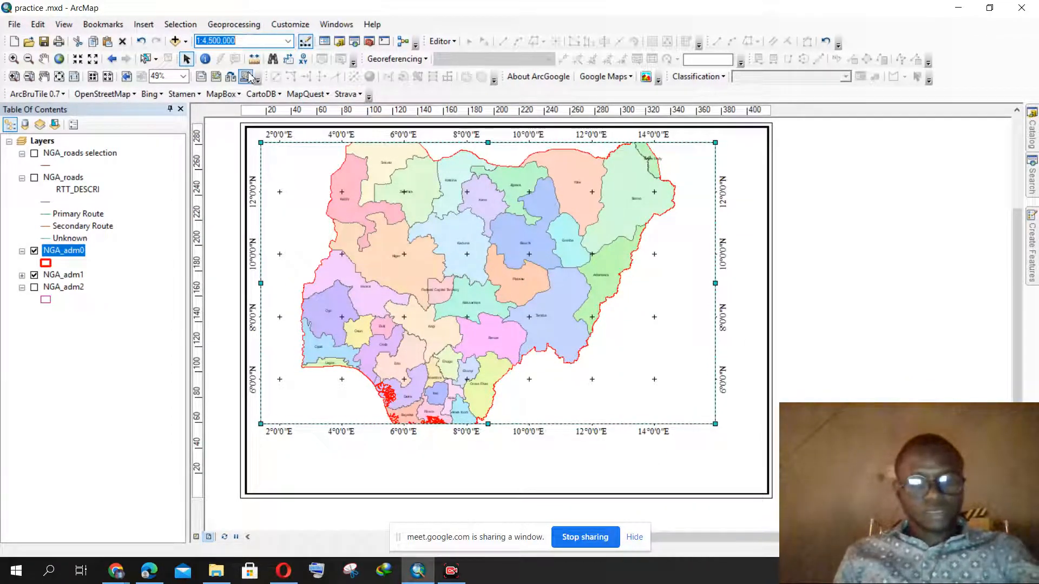
pyautogui.write('5')
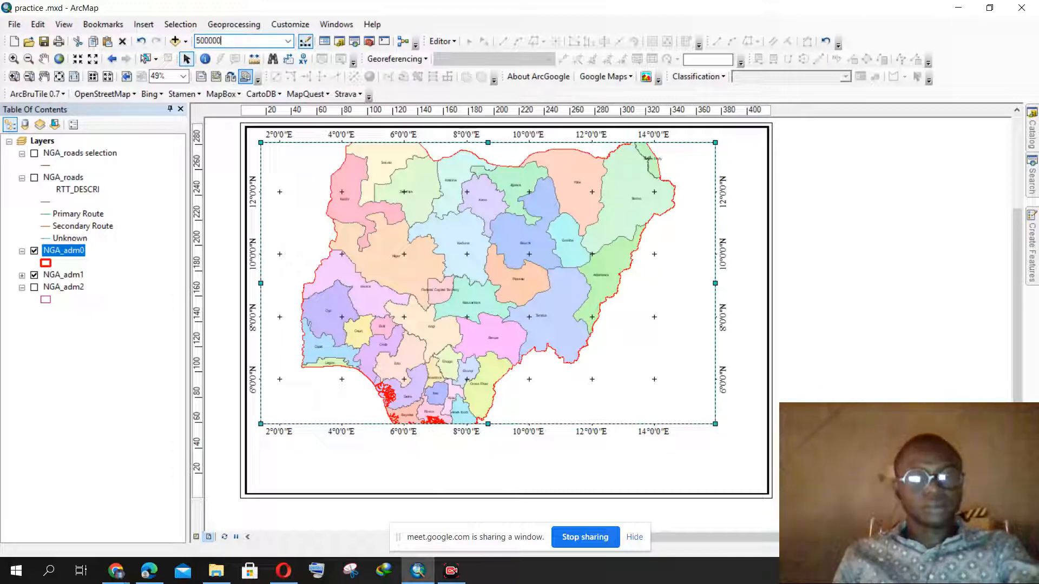
pyautogui.write('00,000')
pyautogui.press('Return')
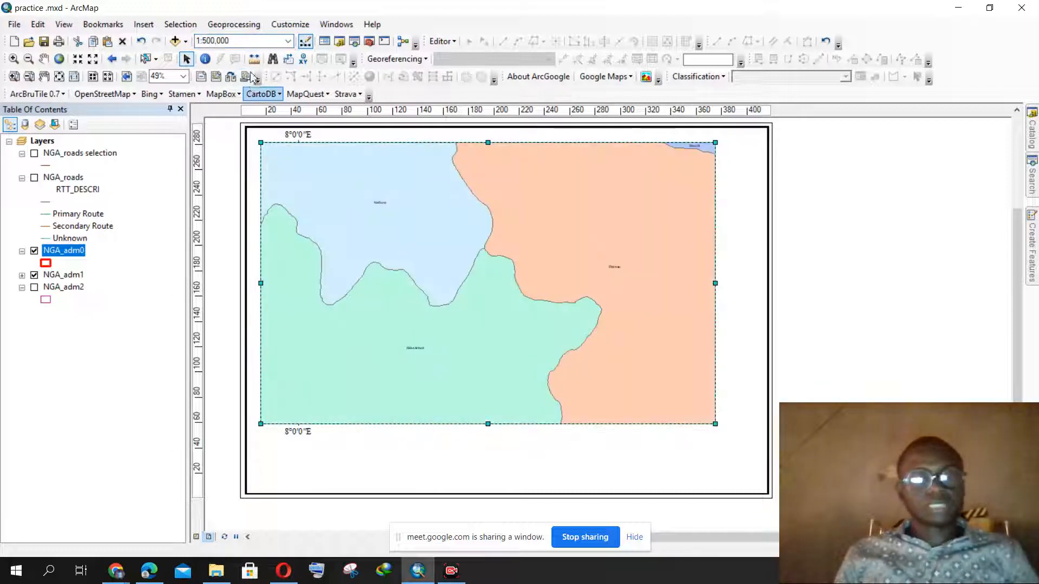
# Set the data frame's map scale to 1:5,000,000
pyautogui.click(248, 41)
pyautogui.write('500')
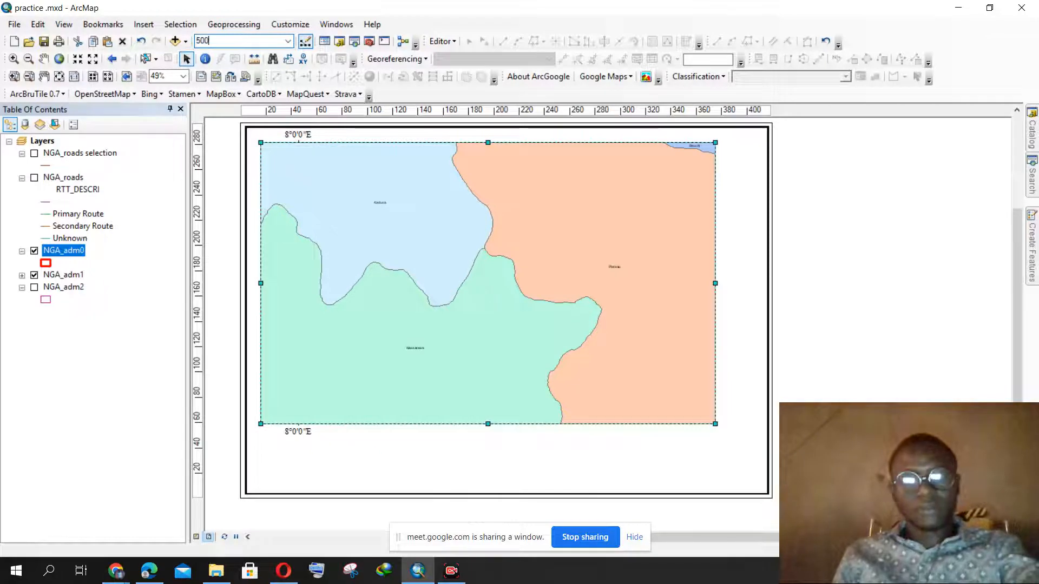
pyautogui.write('0000')
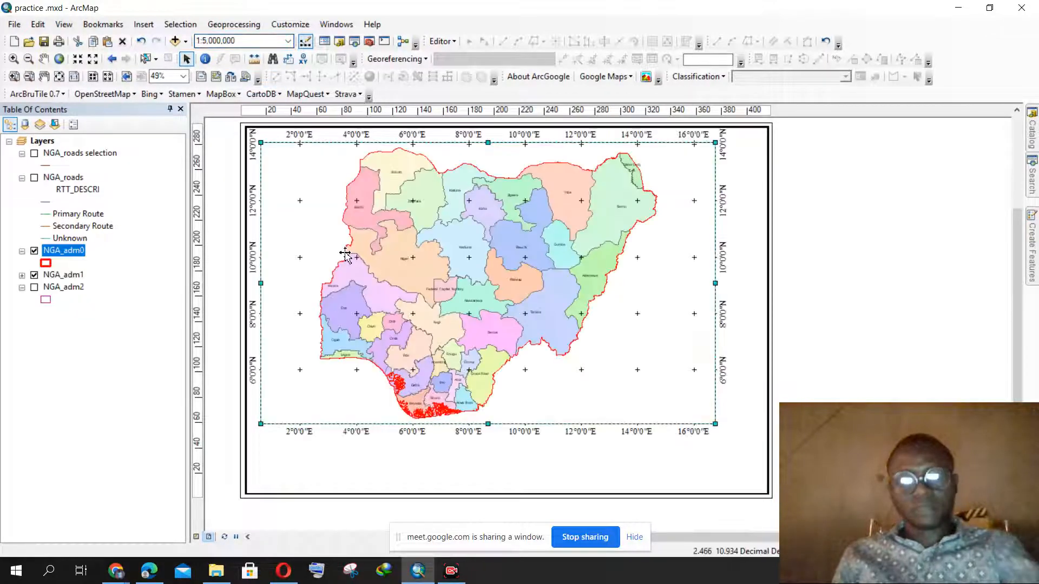
# Move the data frame slightly right and down inside the neatline, and trim its right and upper edges inward
pyautogui.moveTo(499, 272); pyautogui.dragTo(525, 282)
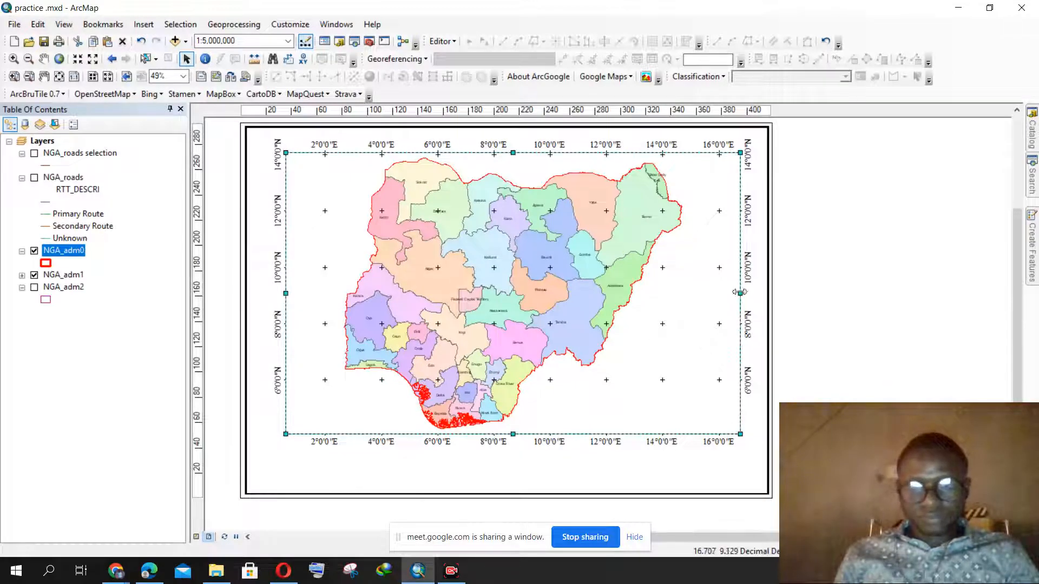
pyautogui.moveTo(739, 292); pyautogui.dragTo(725, 293)
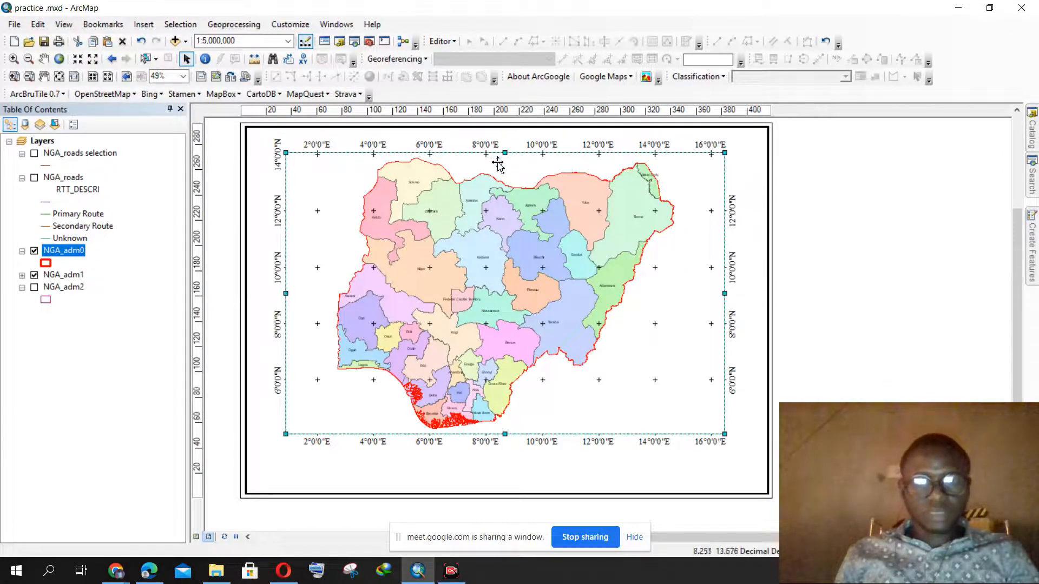
pyautogui.moveTo(505, 153); pyautogui.dragTo(505, 158)
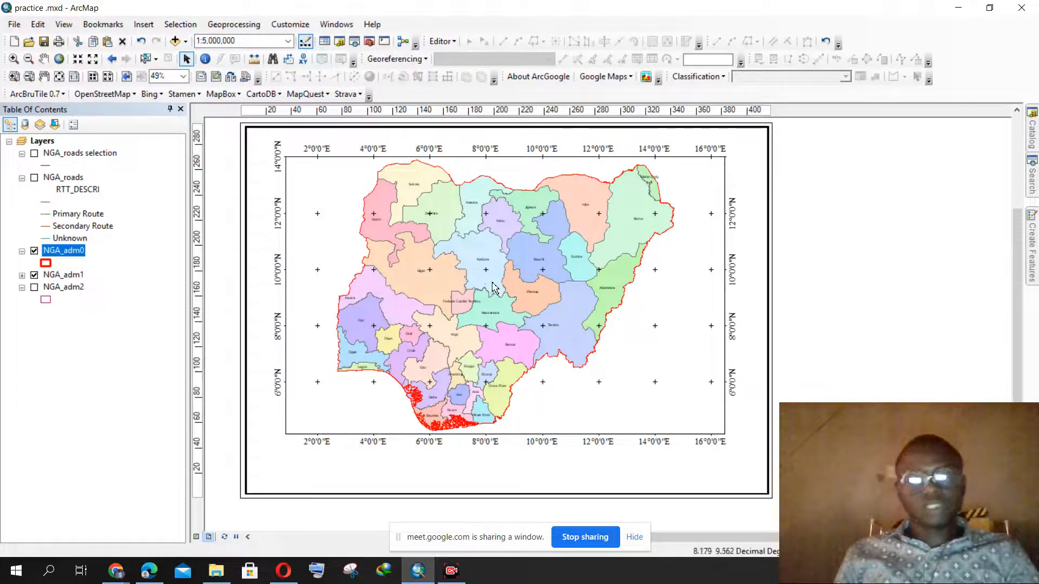
pyautogui.click(459, 284)
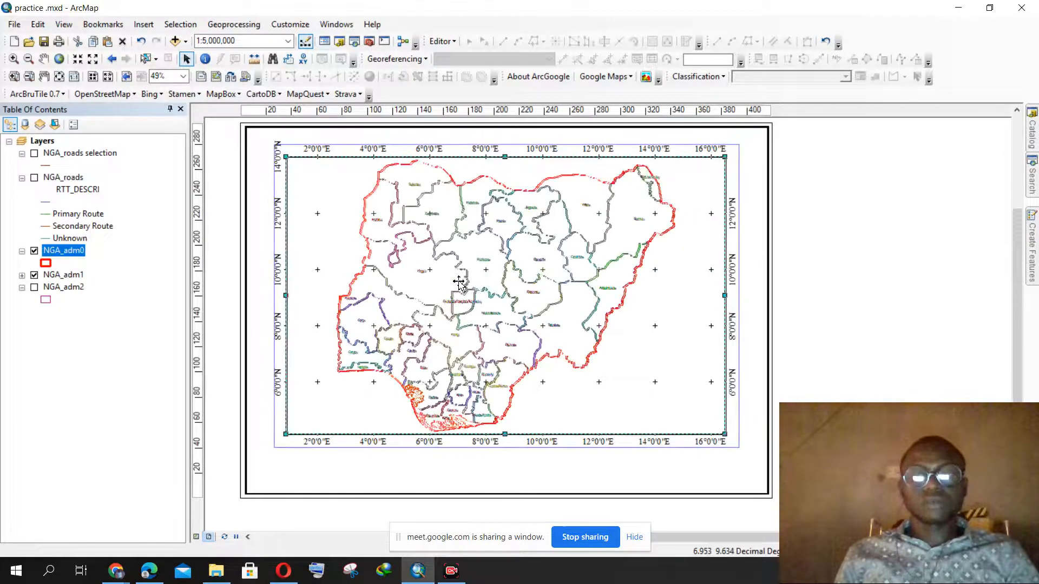
pyautogui.click(853, 276)
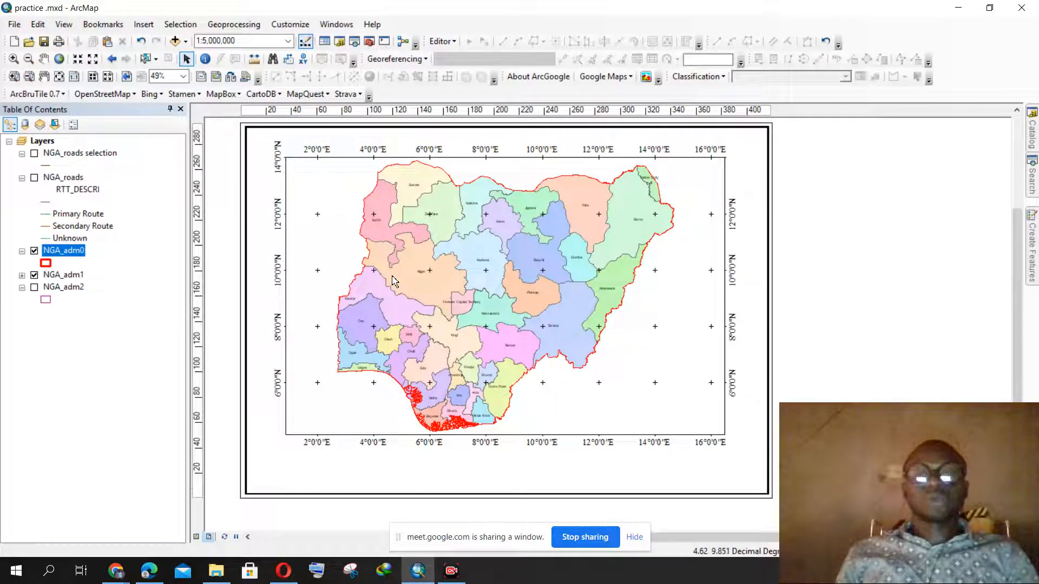
# Set the data frame's graticule intervals to 3 degrees on both the X and Y axes
pyautogui.rightClick(511, 219)
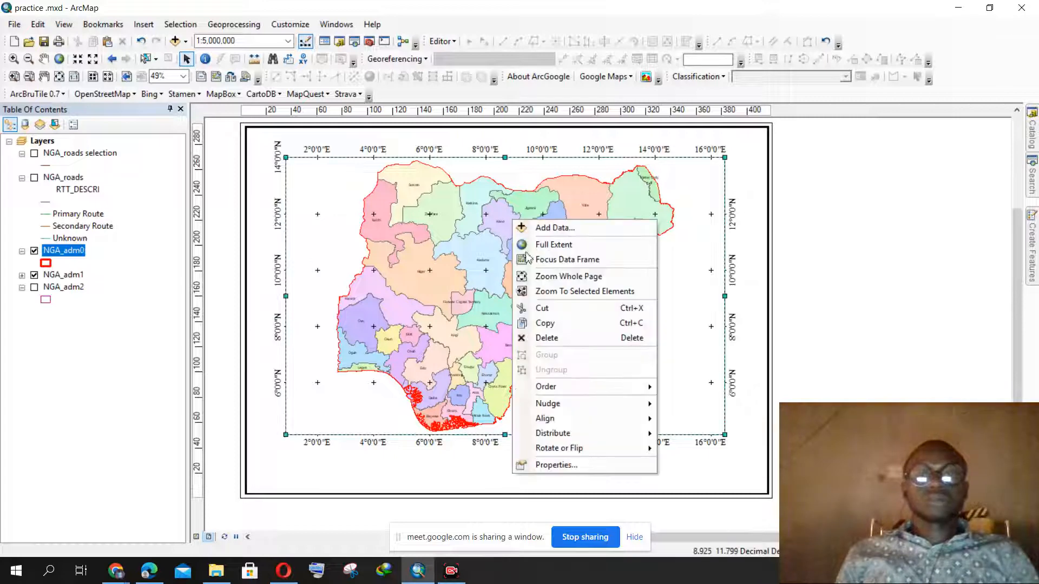
pyautogui.click(556, 464)
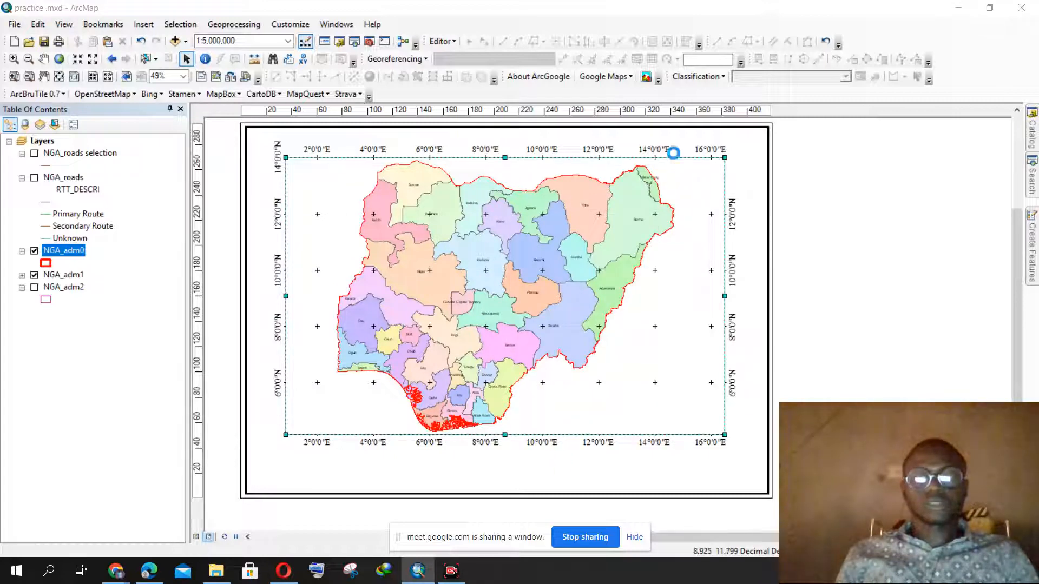
pyautogui.click(604, 223)
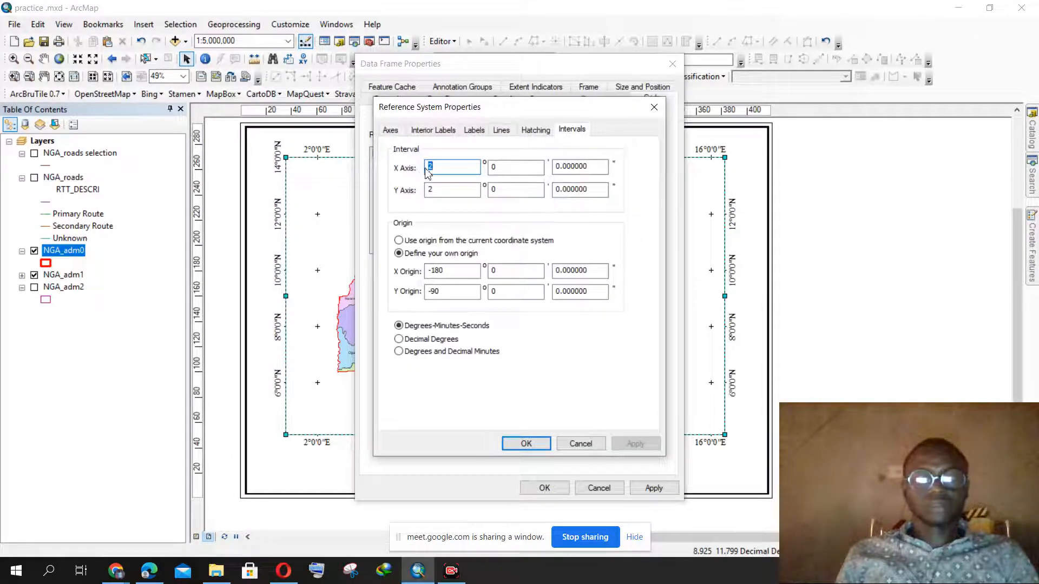
pyautogui.write('3')
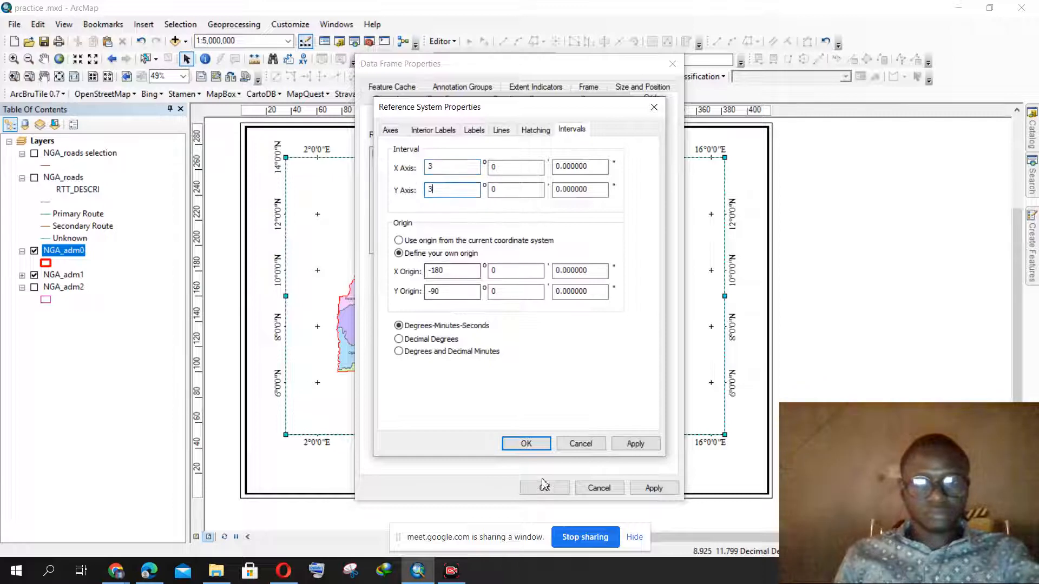
pyautogui.click(527, 444)
pyautogui.click(543, 489)
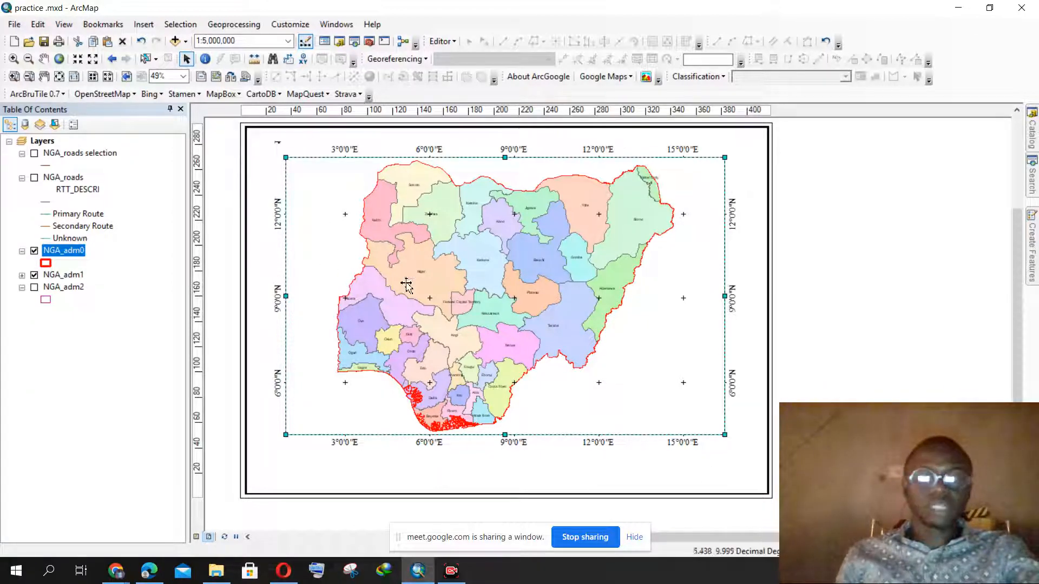
pyautogui.click(848, 203)
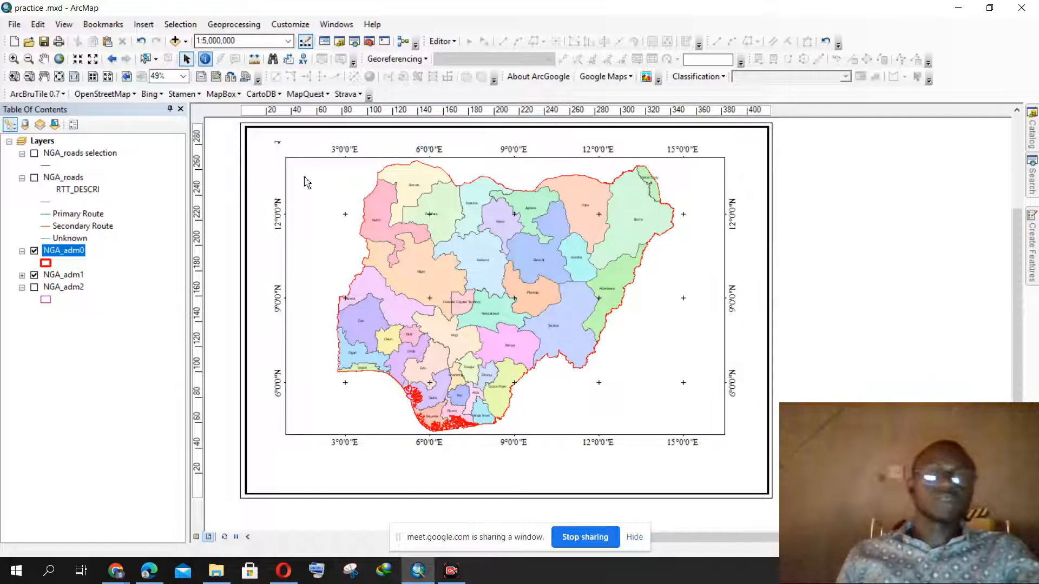
pyautogui.scroll(3, 373, 260)
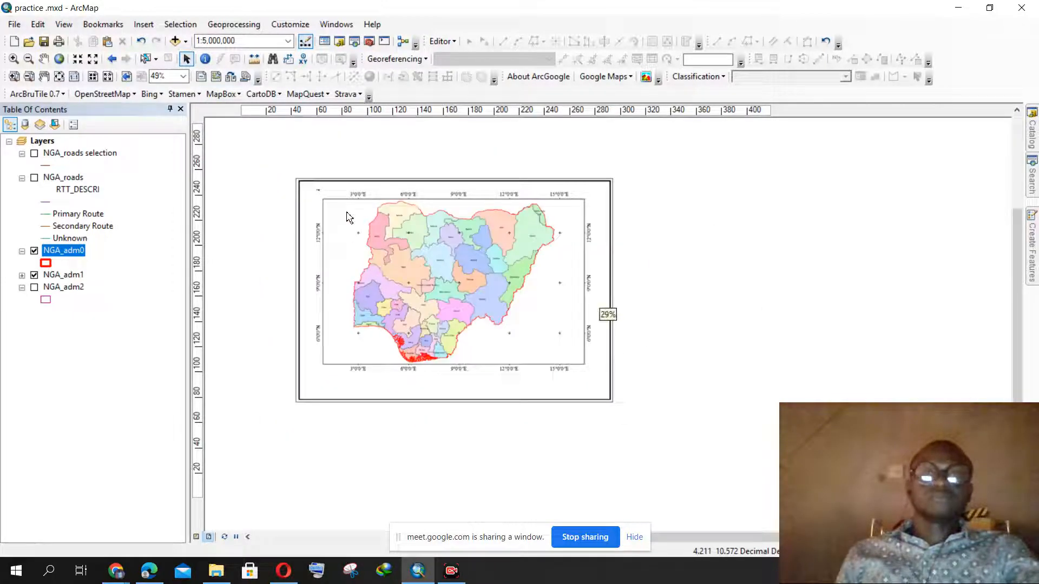
pyautogui.scroll(-1, 333, 204)
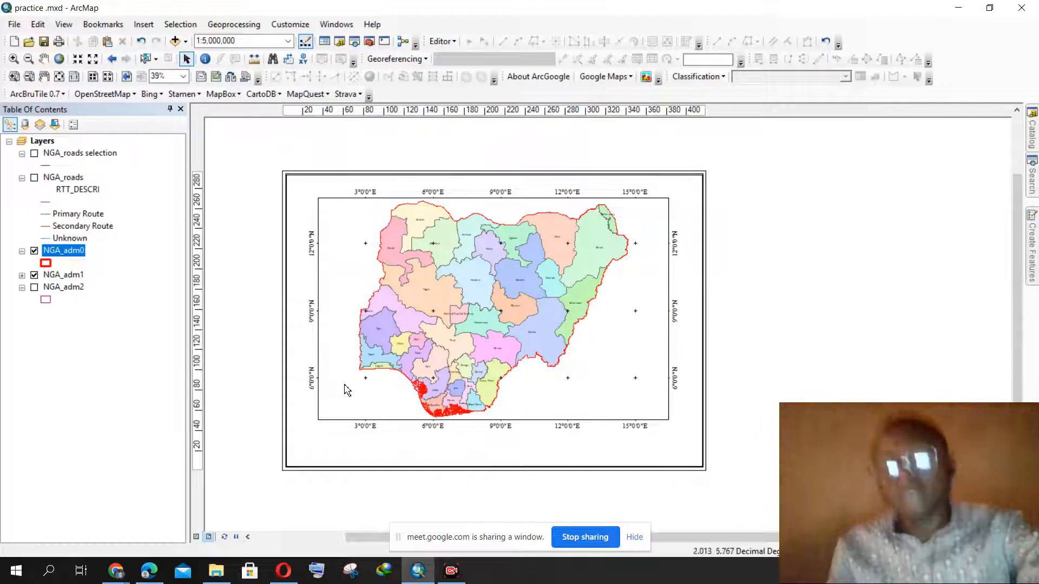
# Switch to the Google Meet call in Chrome to check the shared presentation, and return to ArcMap
pyautogui.click(116, 571)
pyautogui.click(89, 520)
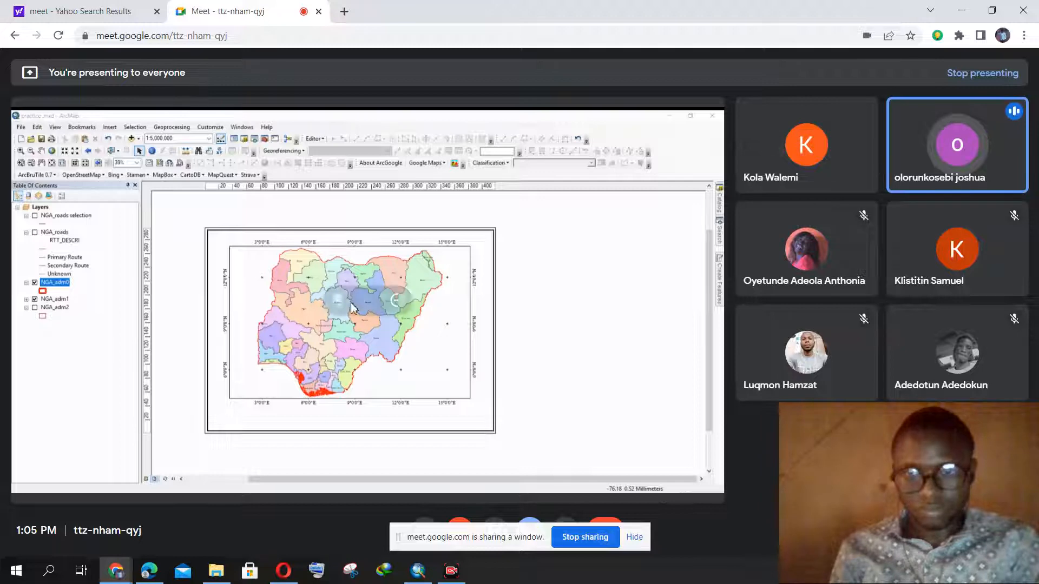
pyautogui.click(417, 571)
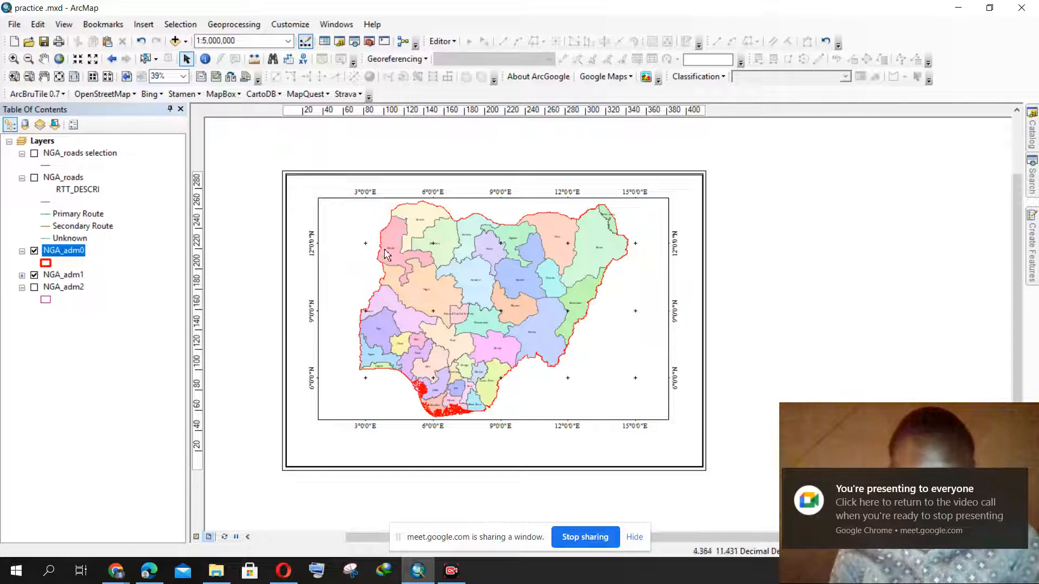
pyautogui.scroll(1, 343, 214)
pyautogui.scroll(-1, 355, 365)
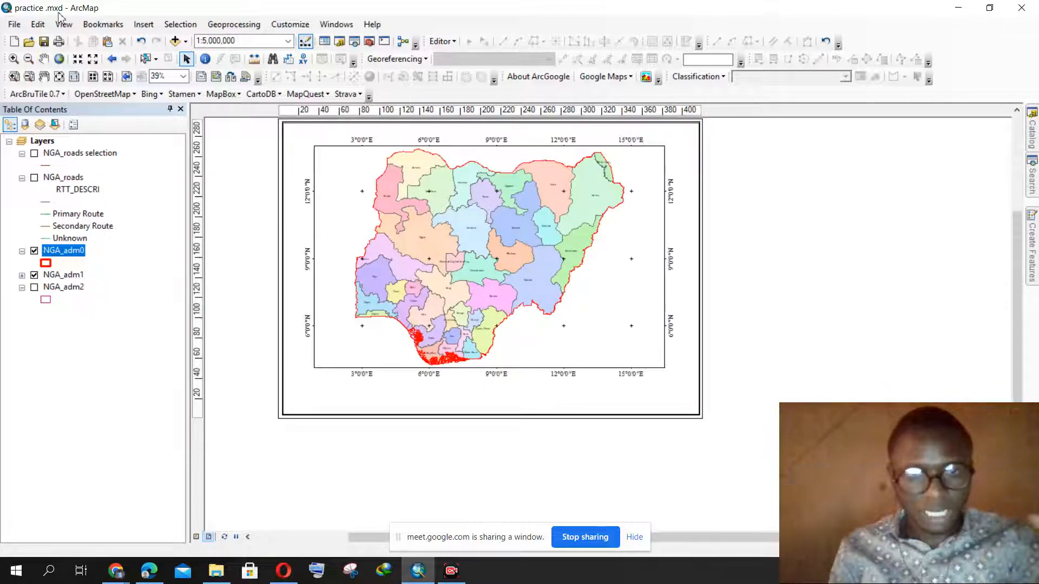
# Insert a north arrow in the ESRI North 59 style into the map layout
pyautogui.click(145, 25)
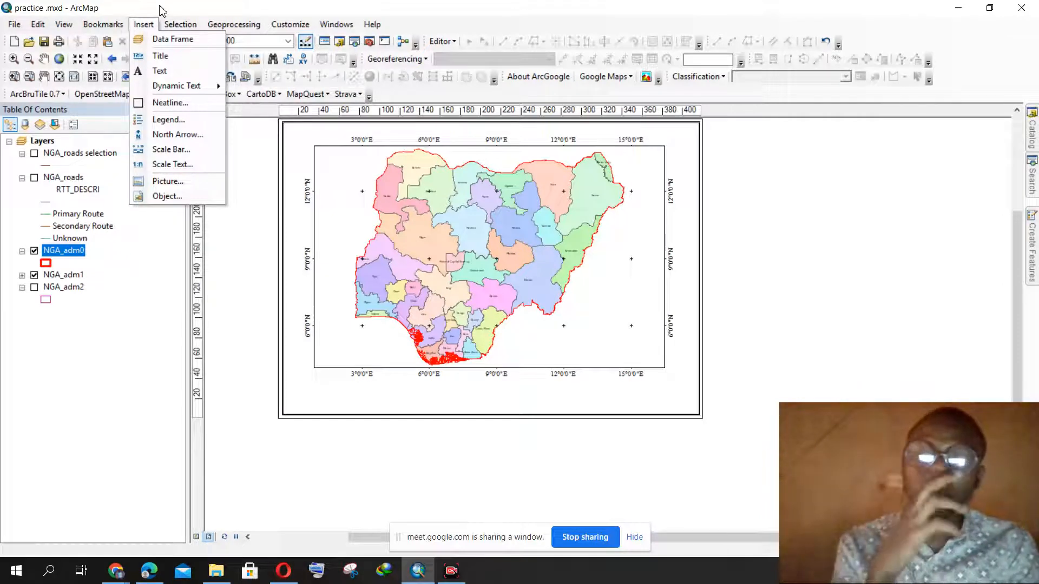
pyautogui.moveTo(178, 26)
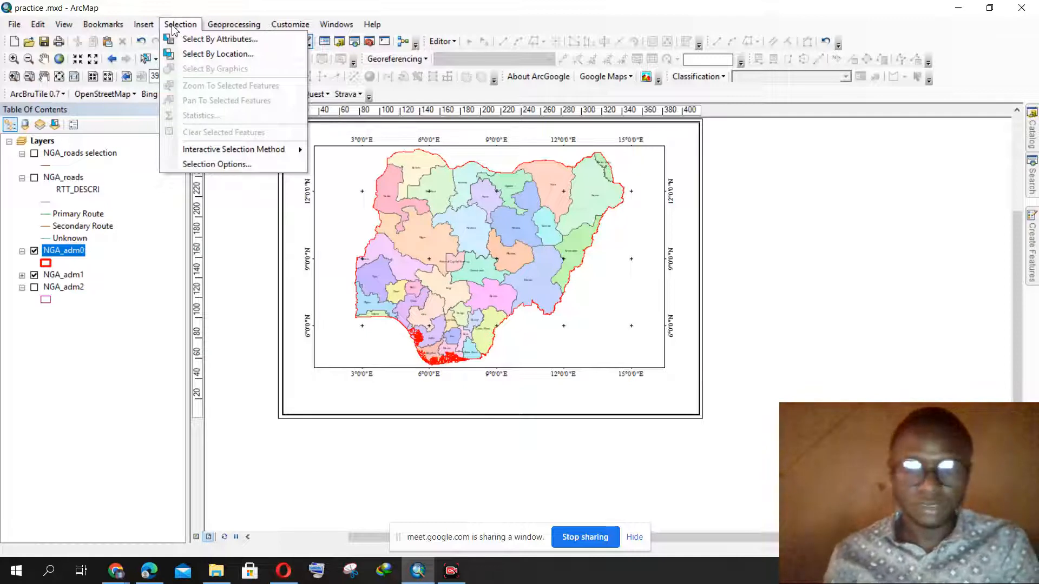
pyautogui.click(144, 25)
pyautogui.click(146, 25)
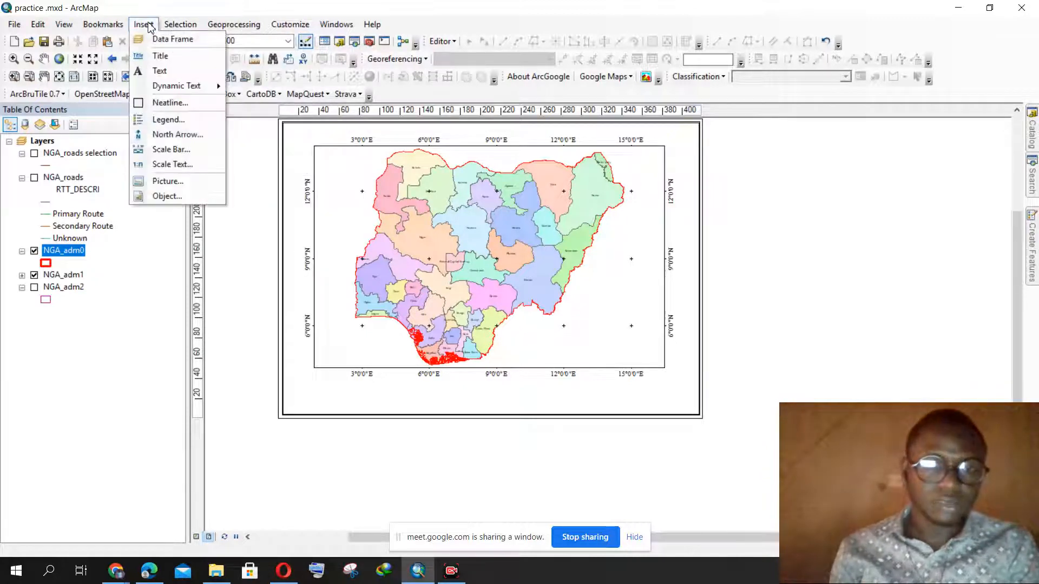
pyautogui.click(180, 135)
pyautogui.scroll(-7, 122, 143)
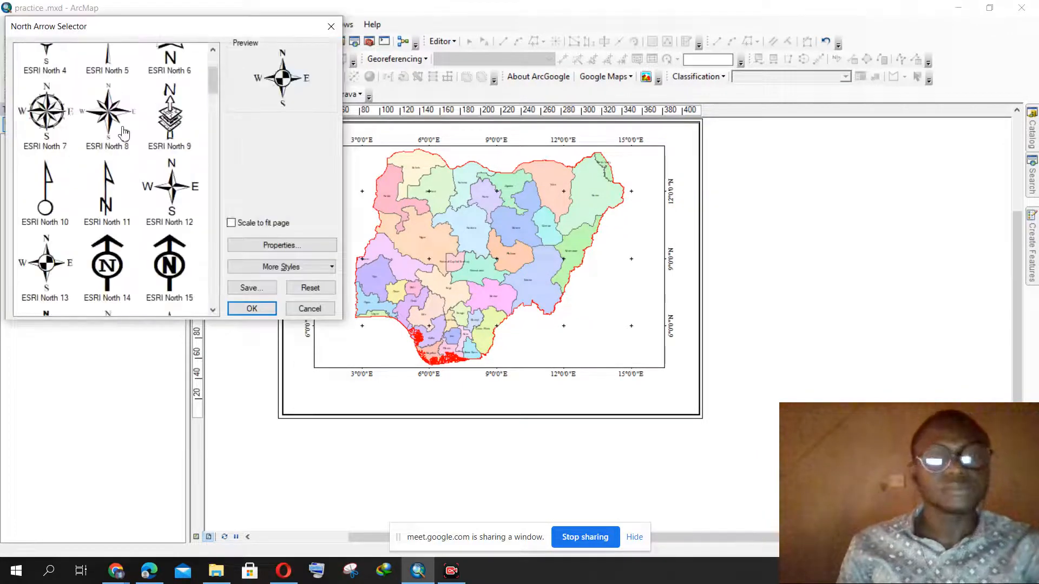
pyautogui.scroll(-18, 119, 143)
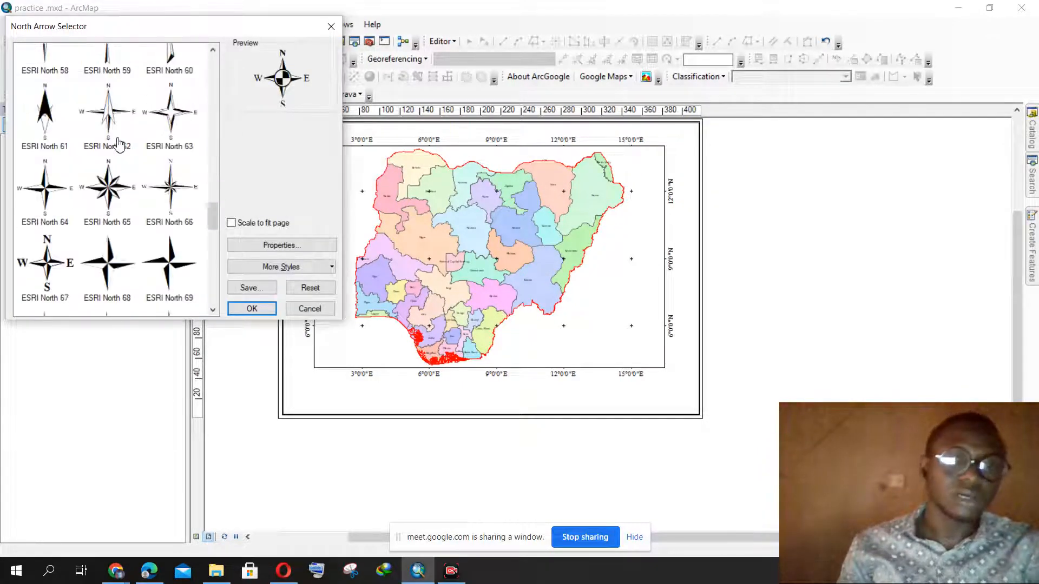
pyautogui.scroll(-4, 118, 145)
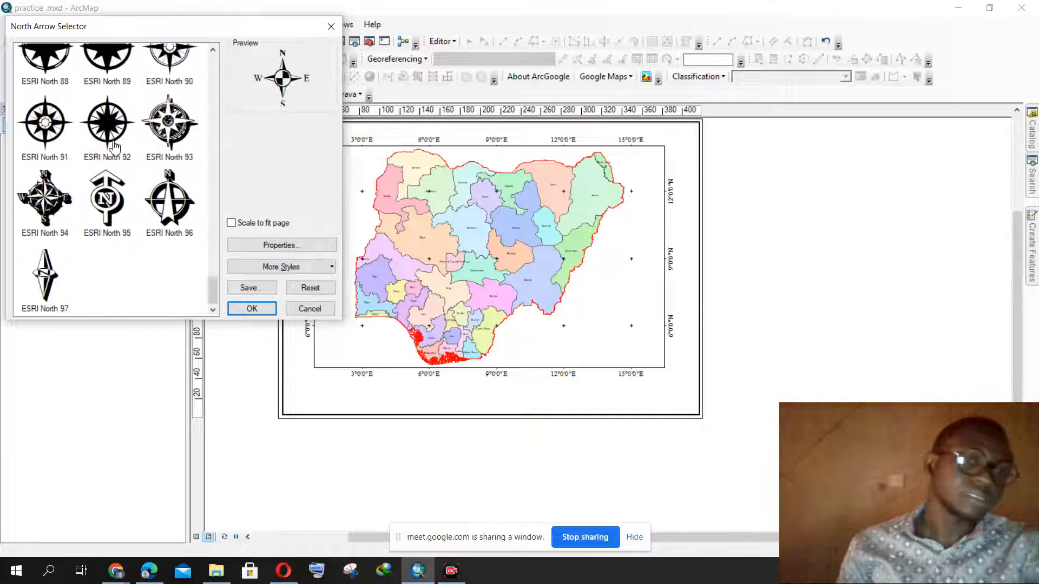
pyautogui.scroll(20, 114, 146)
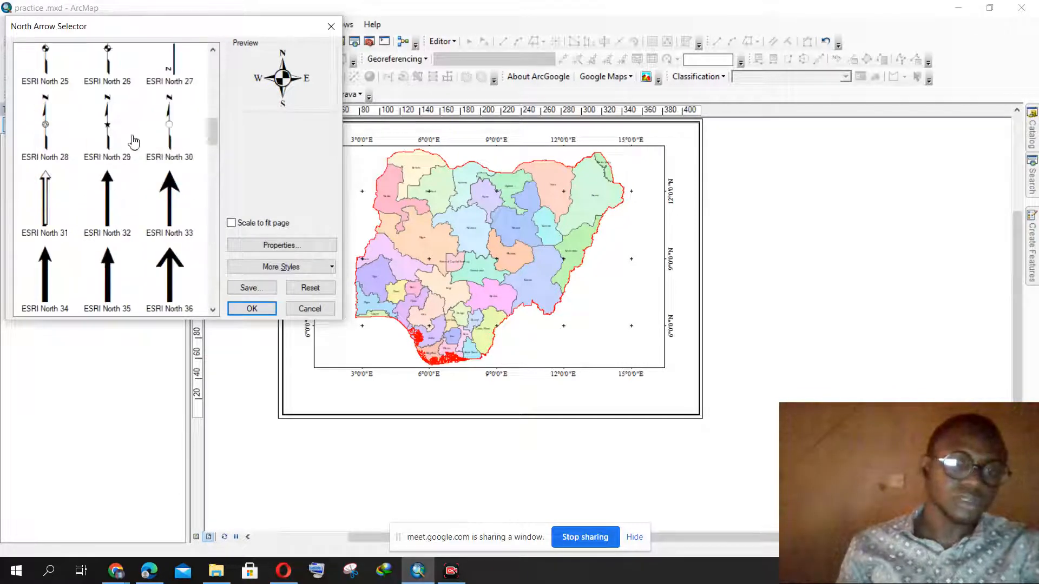
pyautogui.scroll(-4, 132, 143)
pyautogui.scroll(9, 121, 151)
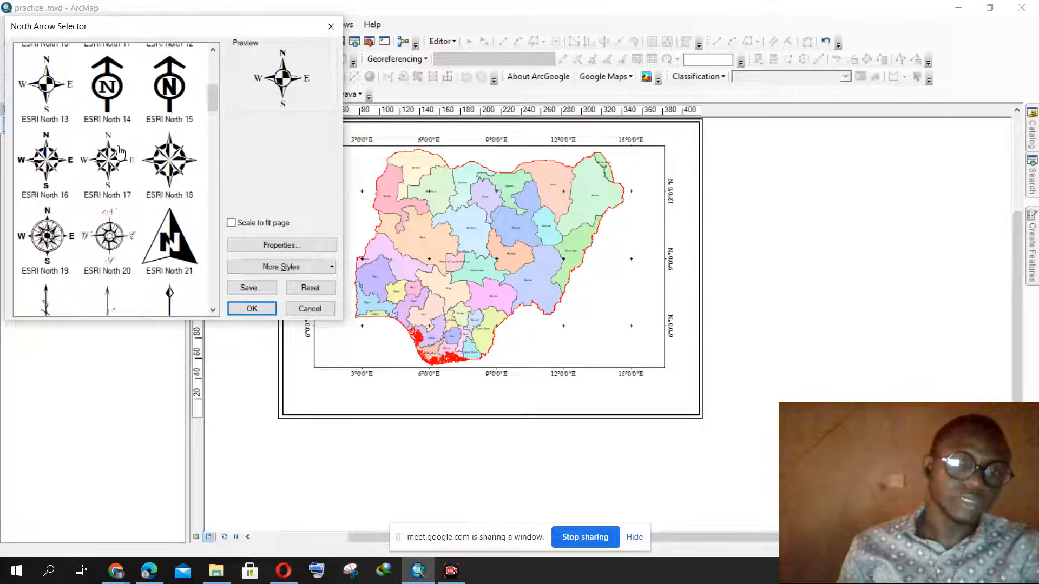
pyautogui.scroll(4, 121, 154)
pyautogui.scroll(-7, 120, 153)
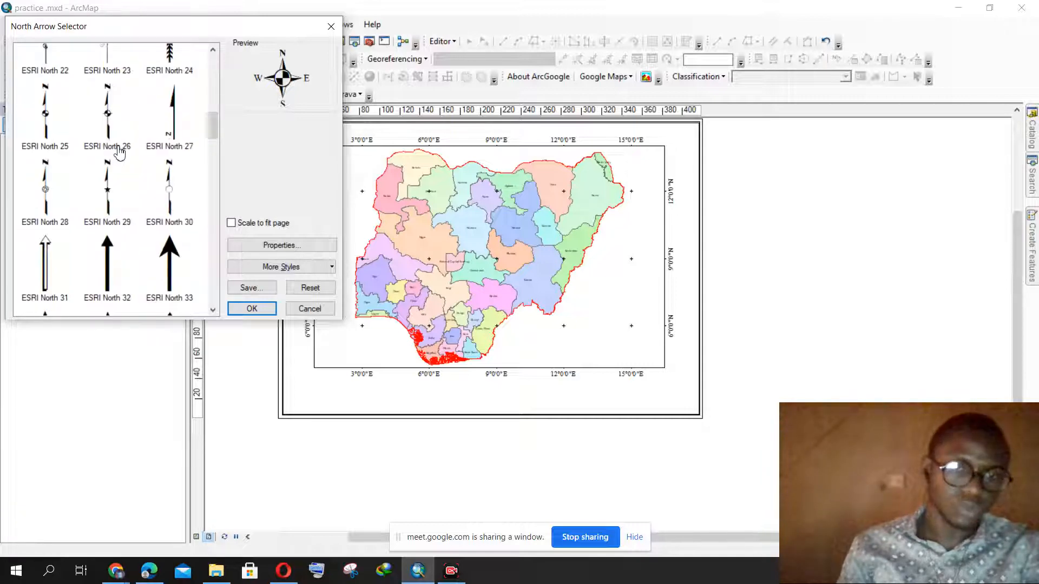
pyautogui.scroll(-9, 118, 156)
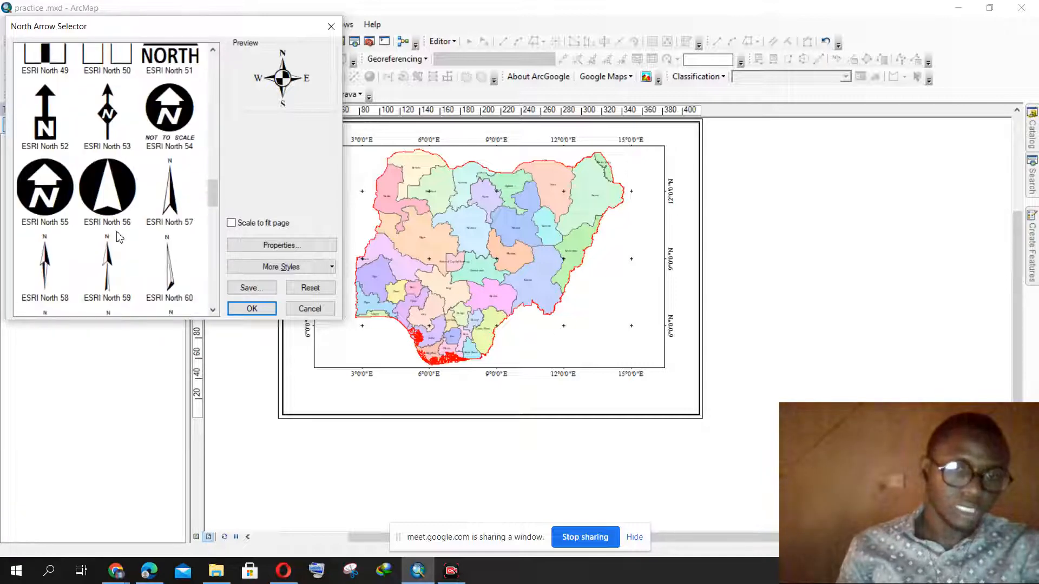
pyautogui.click(111, 263)
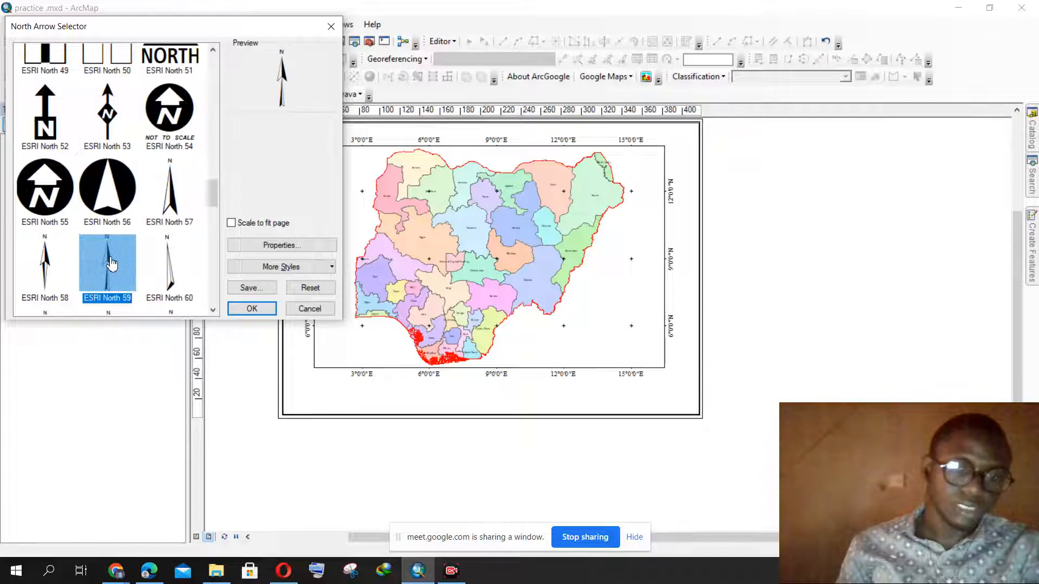
pyautogui.click(253, 308)
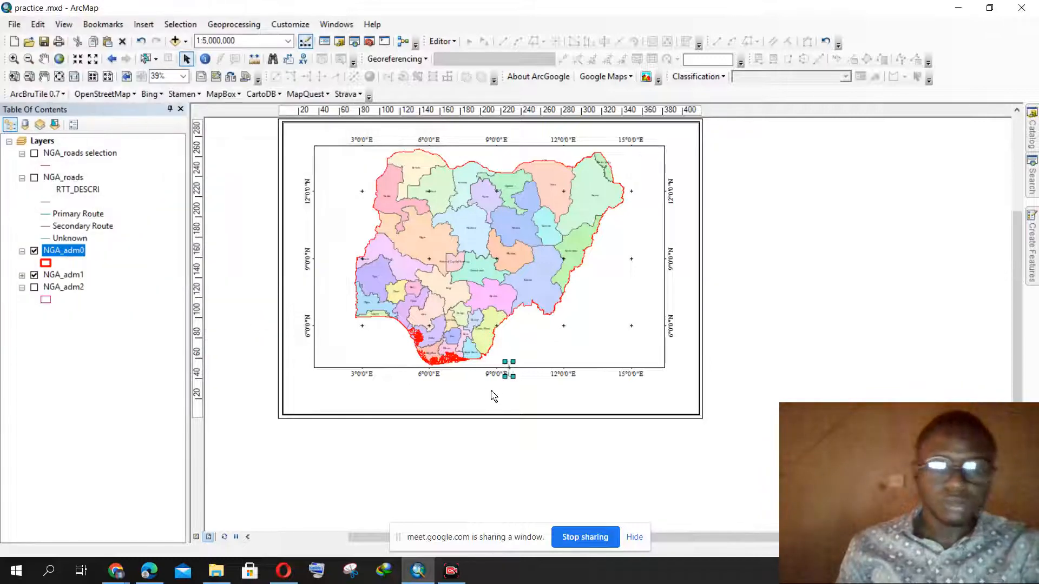
# Move the north arrow to the page's upper-right corner, just outside the map frame, and enlarge it
pyautogui.moveTo(509, 373); pyautogui.dragTo(672, 183)
pyautogui.click(743, 193)
pyautogui.moveTo(738, 190); pyautogui.dragTo(725, 304)
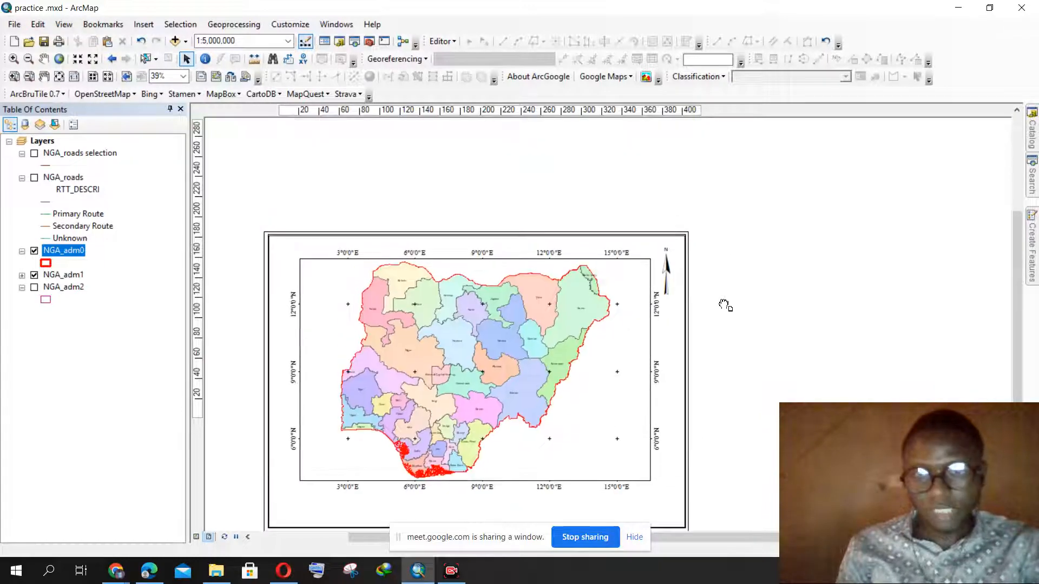
pyautogui.click(669, 271)
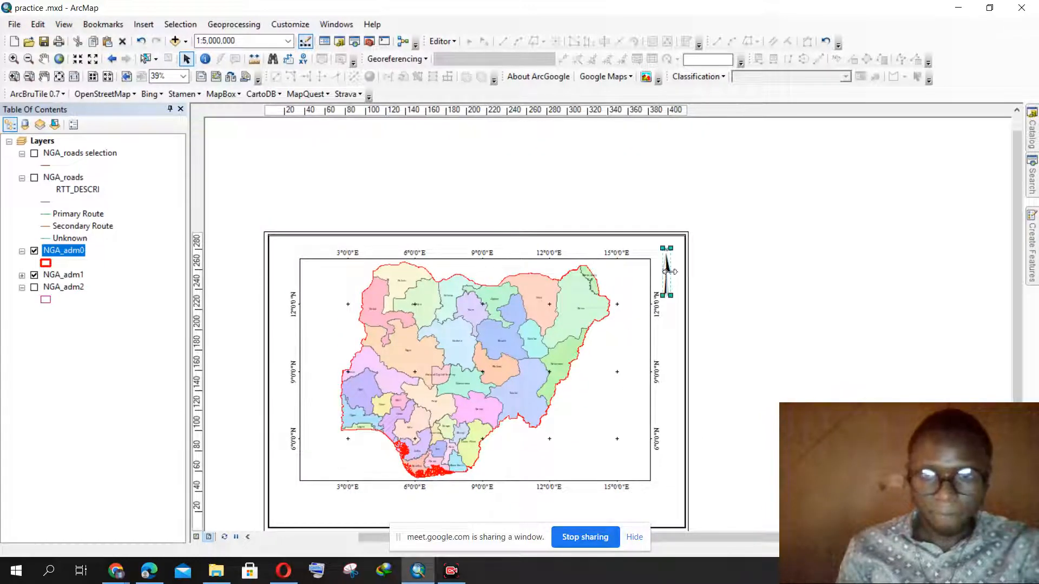
pyautogui.moveTo(668, 270); pyautogui.dragTo(670, 267)
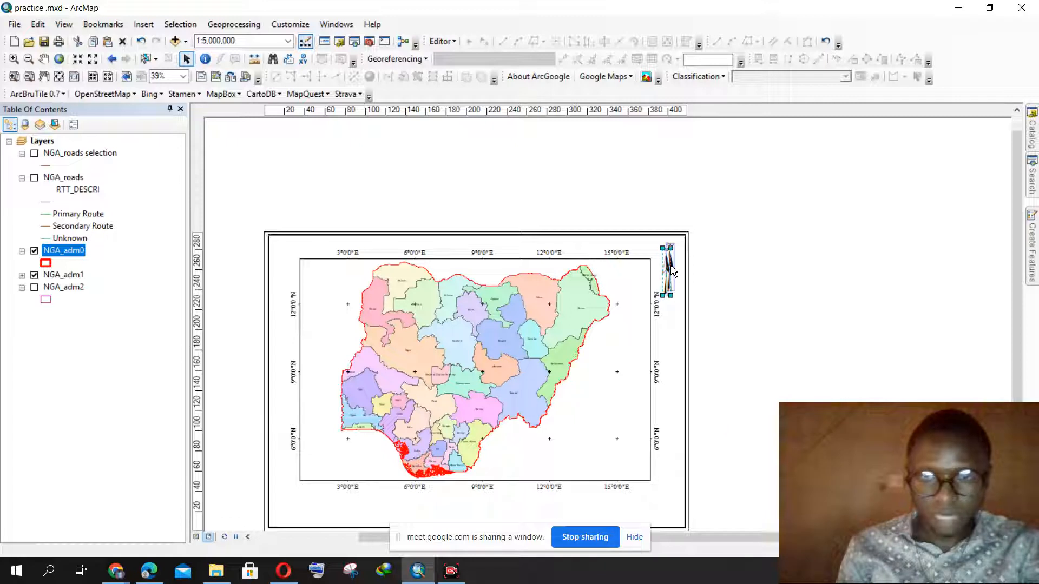
pyautogui.click(716, 252)
pyautogui.scroll(1, 556, 187)
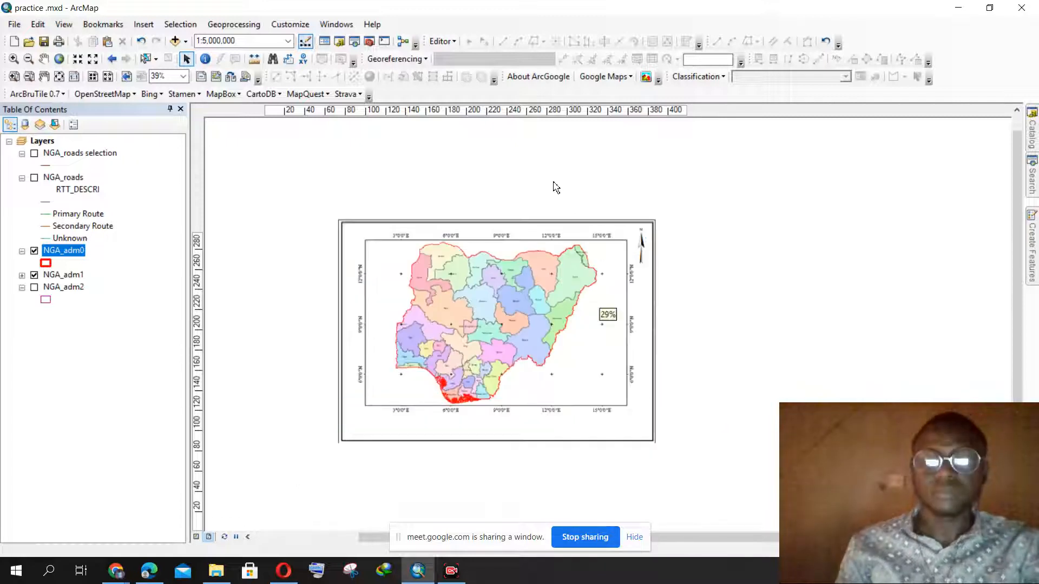
pyautogui.scroll(2, 552, 190)
pyautogui.scroll(-2, 525, 241)
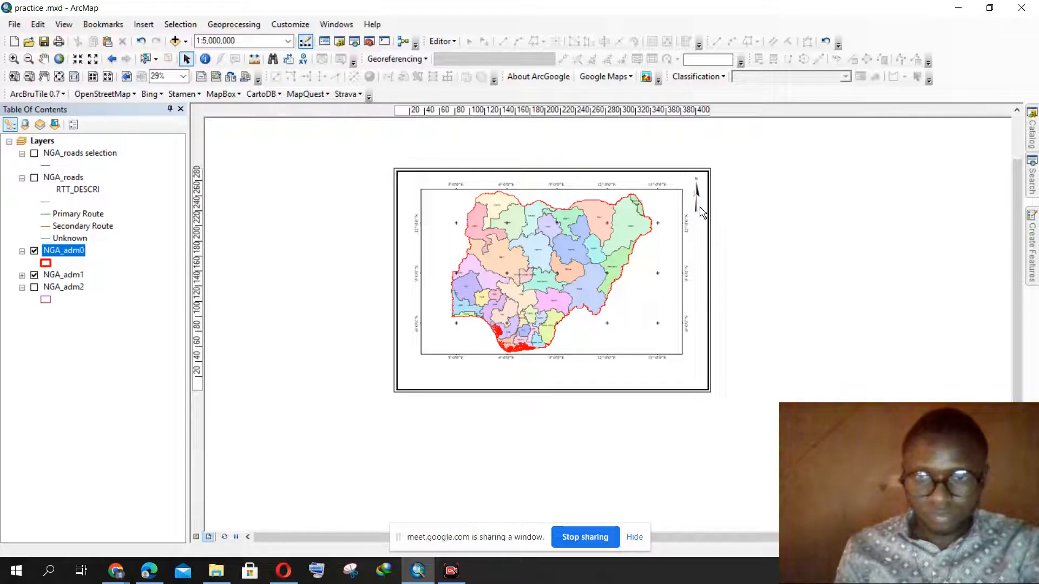
# Insert a text element into the map layout
pyautogui.click(144, 25)
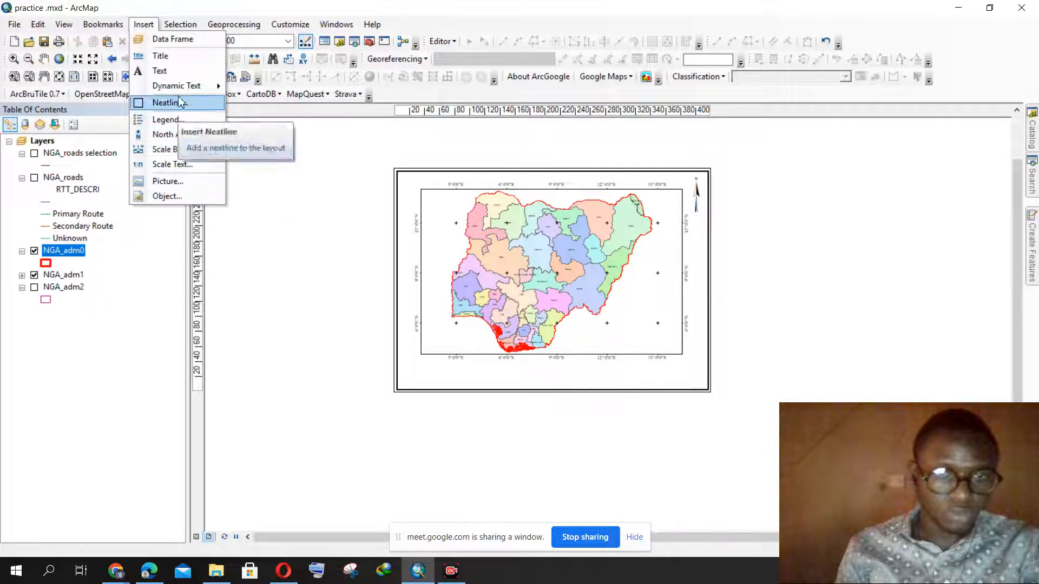
pyautogui.moveTo(184, 87)
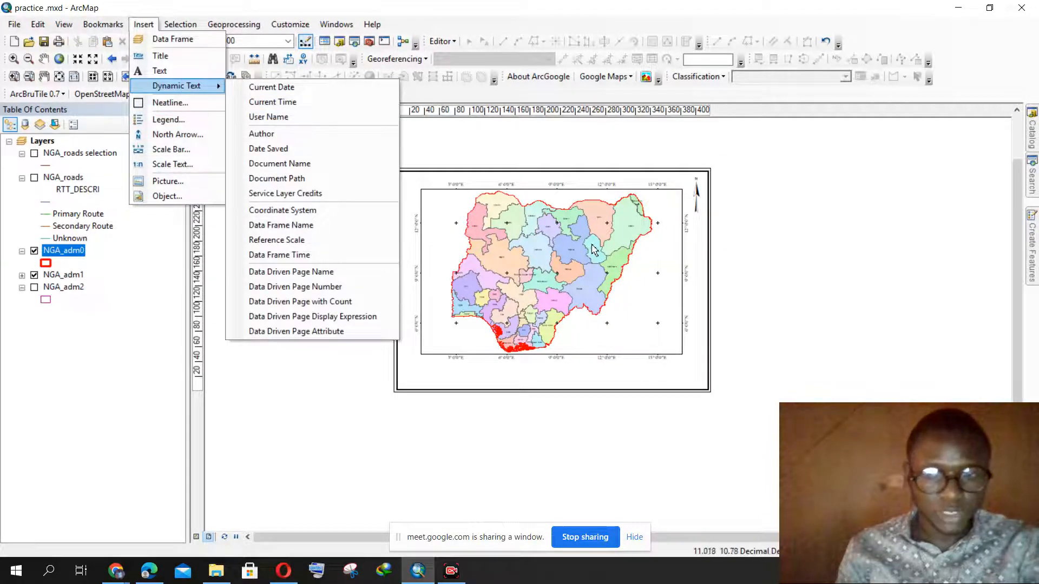
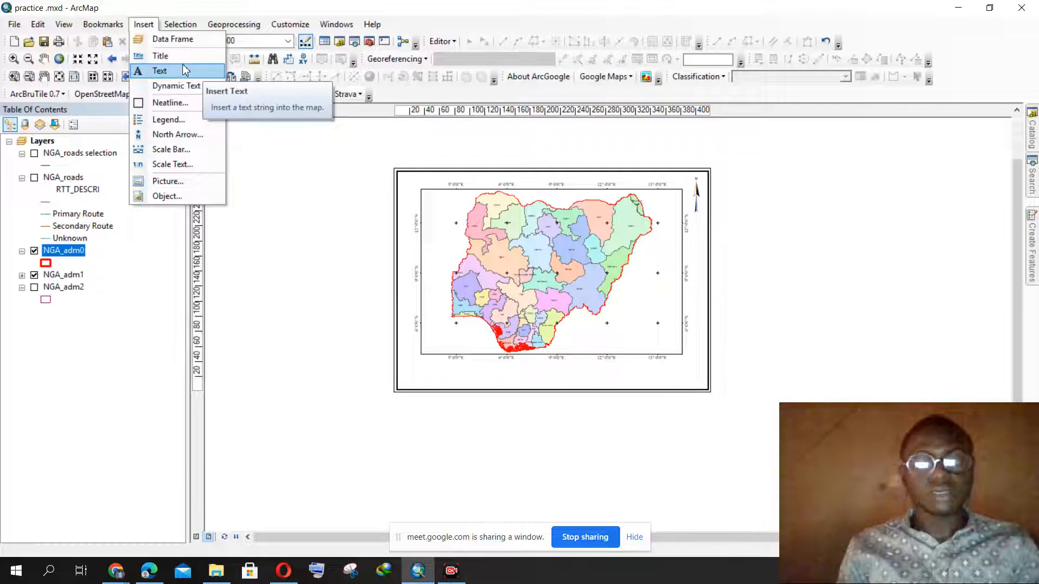
pyautogui.click(183, 65)
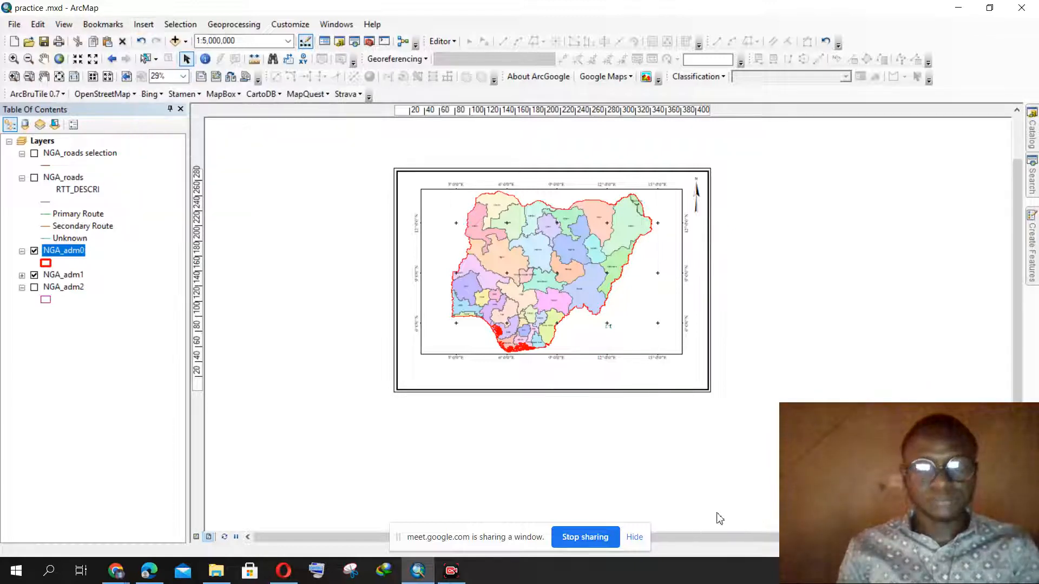
pyautogui.scroll(2, 640, 364)
pyautogui.scroll(3, 577, 279)
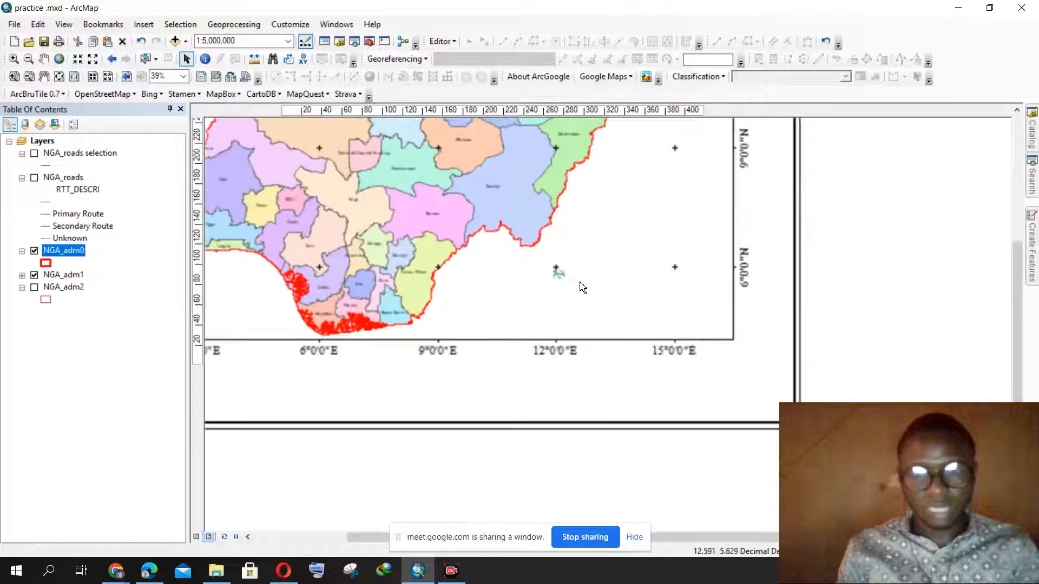
pyautogui.scroll(2, 582, 287)
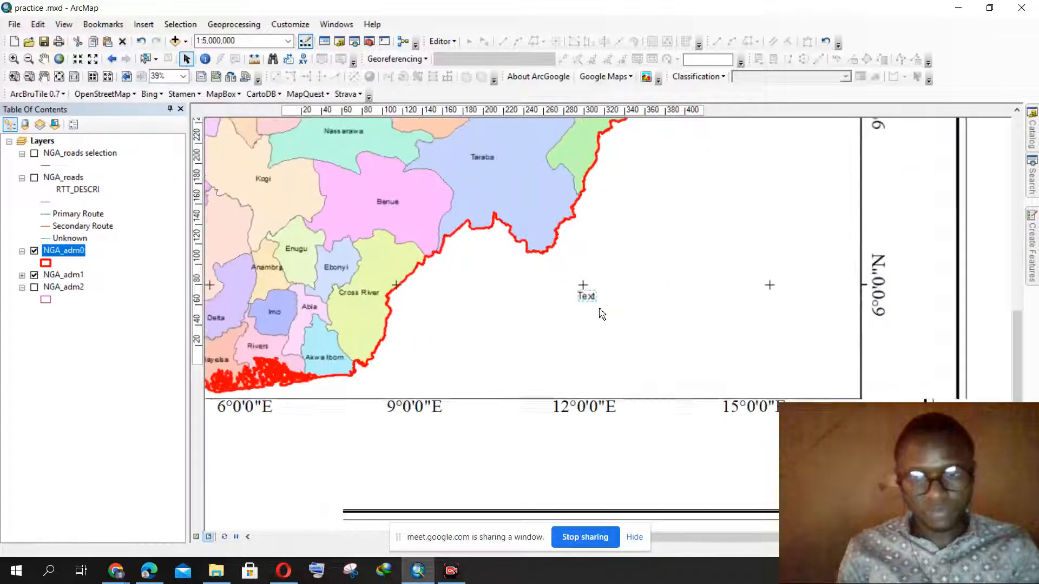
pyautogui.scroll(1, 600, 313)
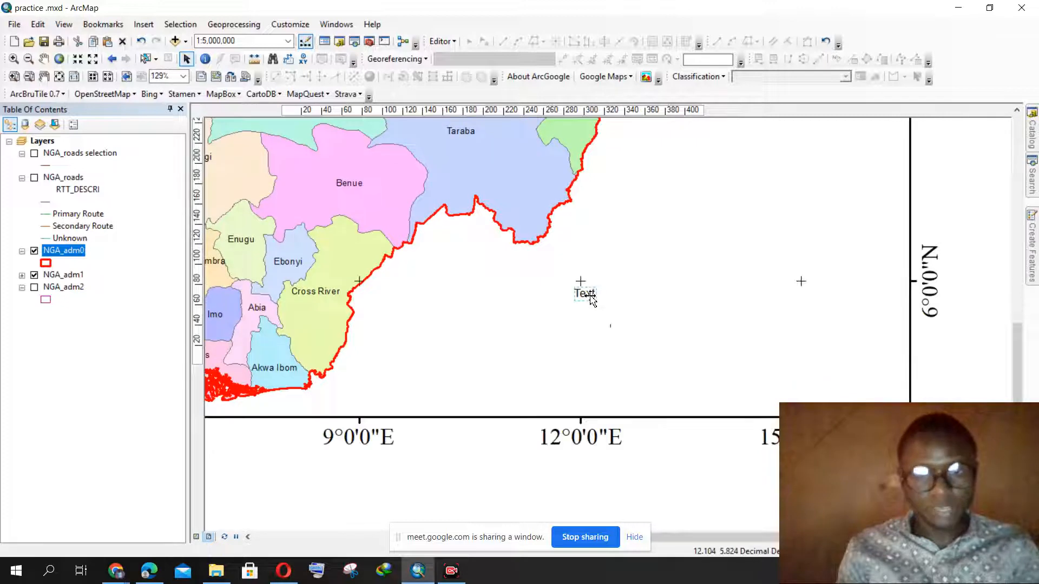
# Change the inserted text element's wording to "MAP OF NIGERIA"
pyautogui.doubleClick(589, 296)
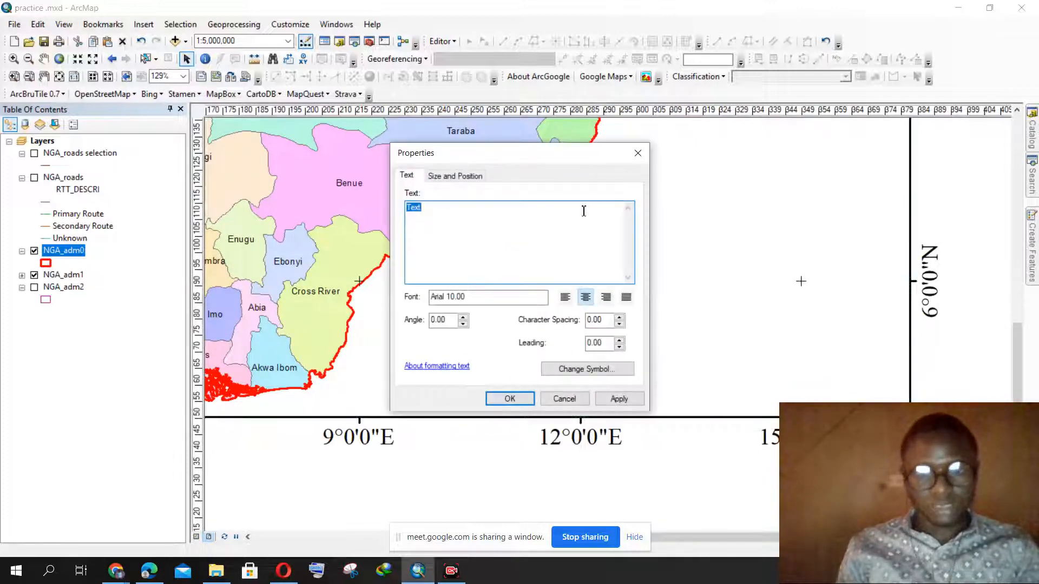
pyautogui.click(638, 153)
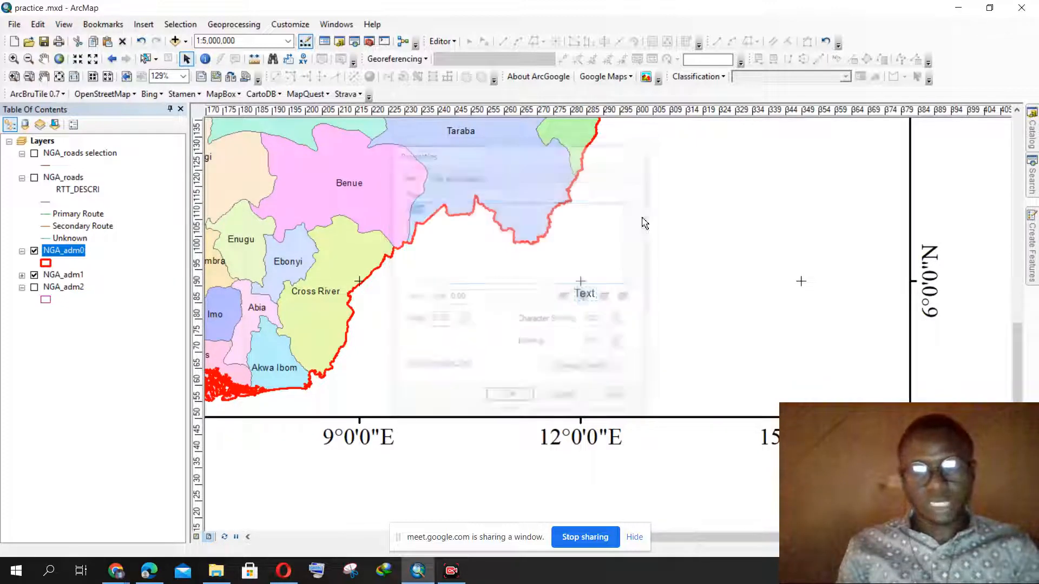
pyautogui.doubleClick(590, 295)
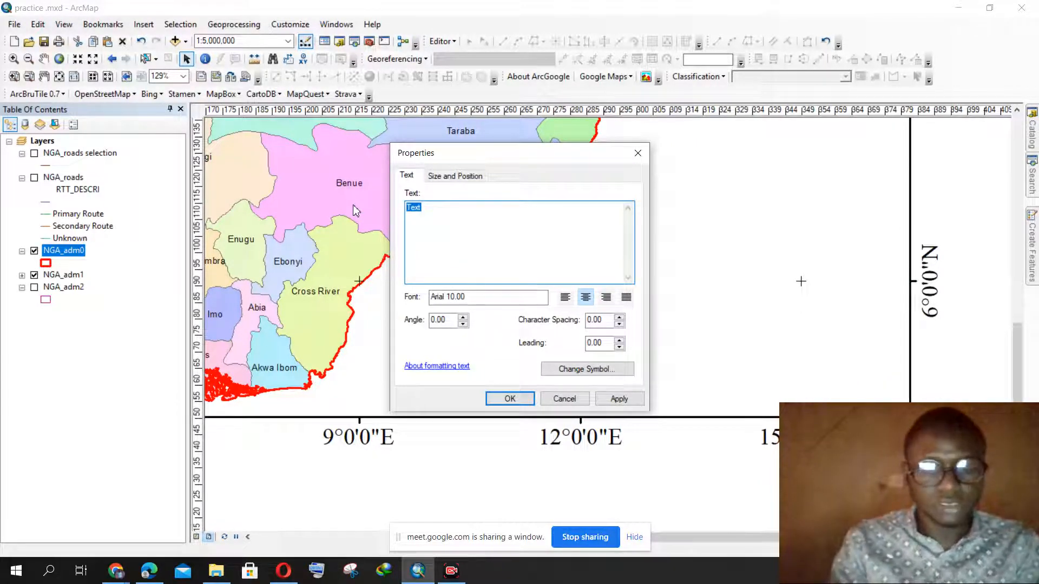
pyautogui.write('MAP')
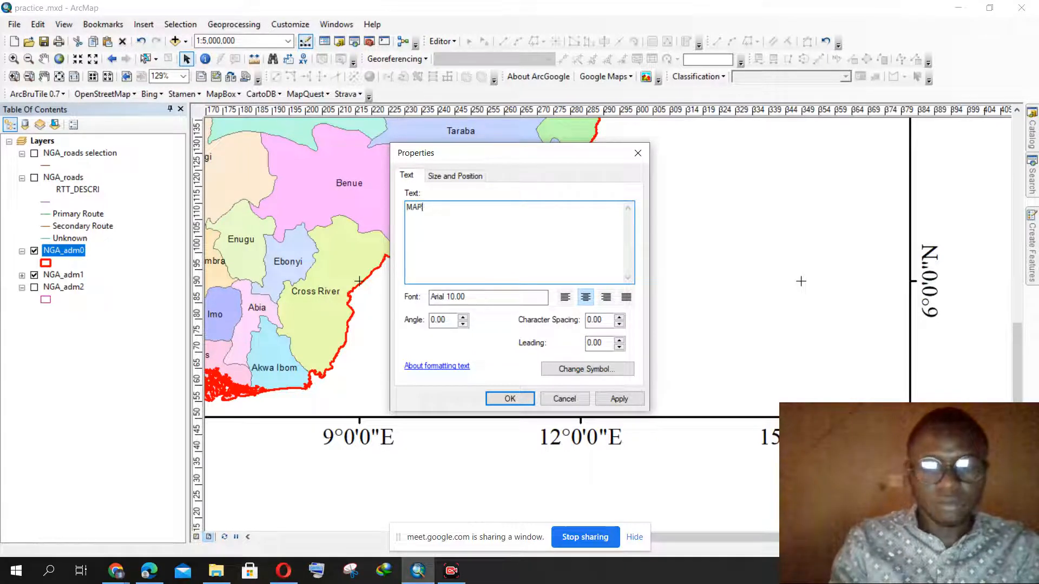
pyautogui.write(' OF NIGE')
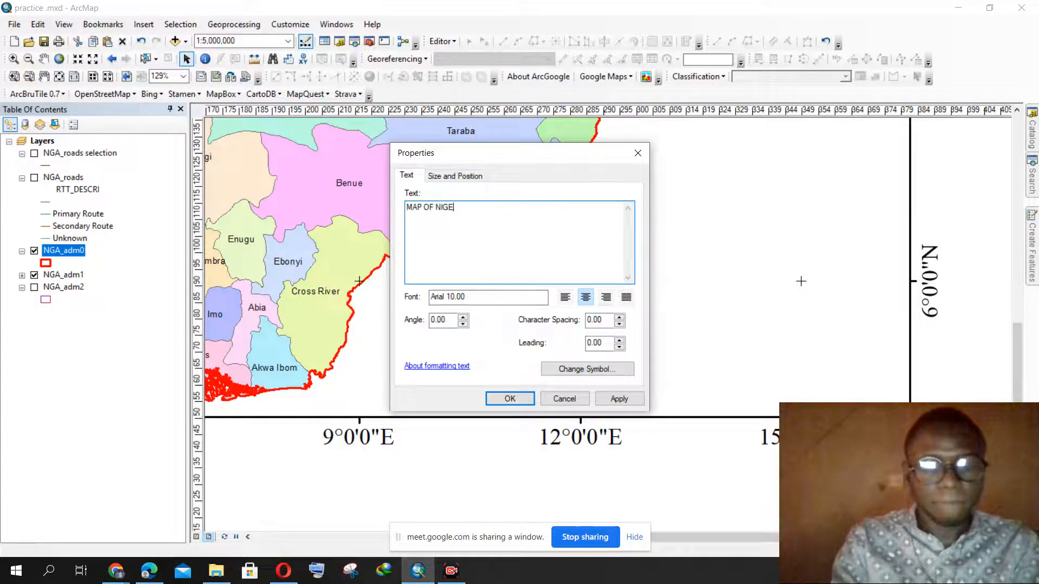
pyautogui.write('RIA')
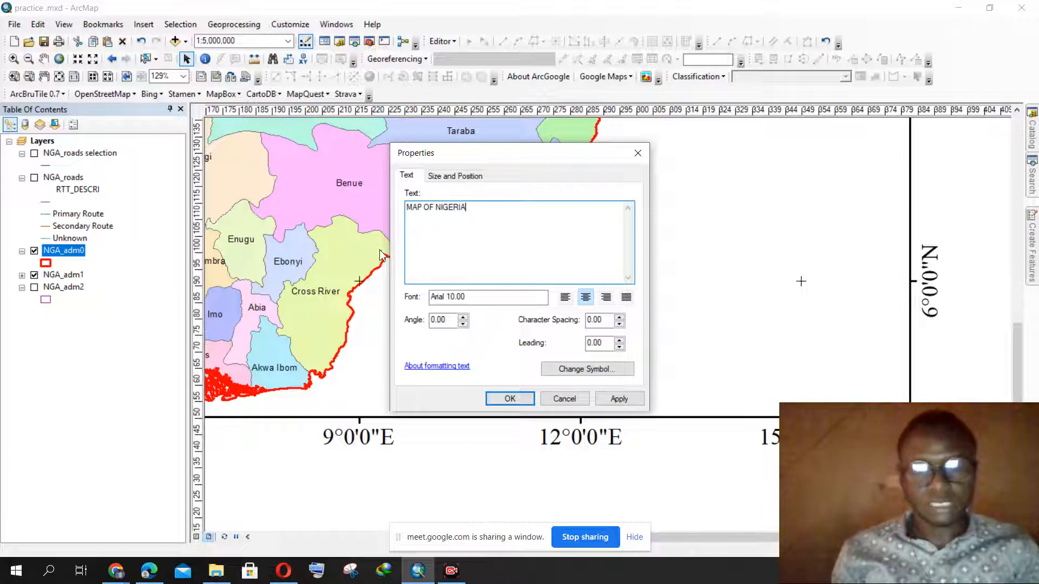
# Format the MAP OF NIGERIA text in Times New Roman at size 20 and apply the changes
pyautogui.click(609, 373)
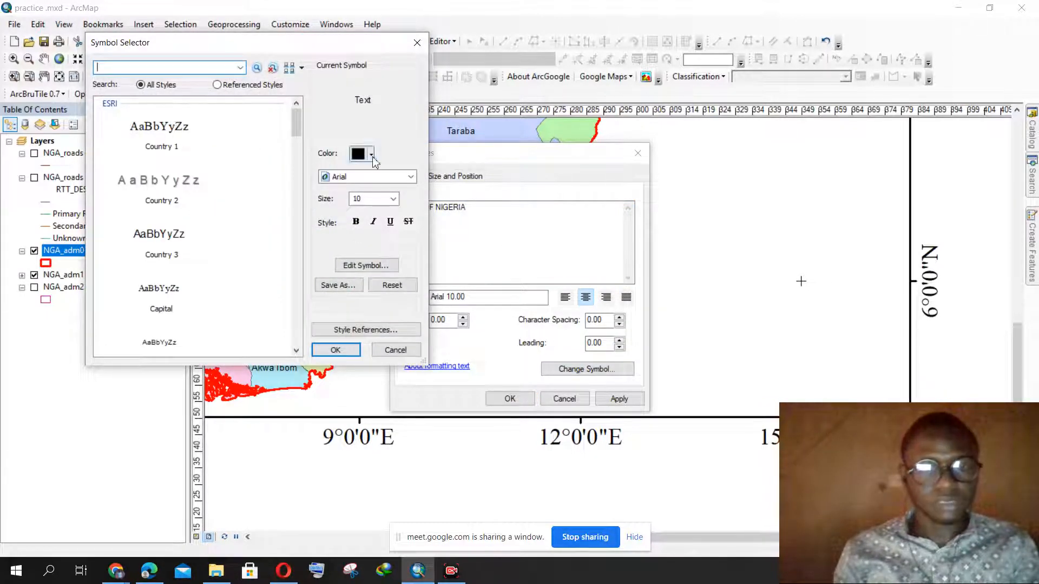
pyautogui.click(373, 176)
pyautogui.scroll(-10, 377, 217)
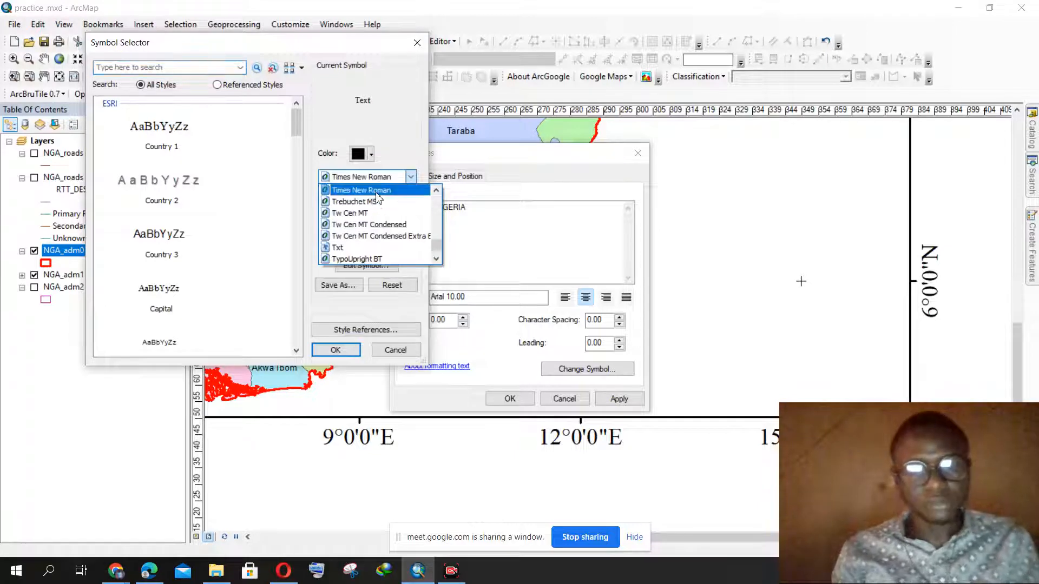
pyautogui.click(377, 192)
pyautogui.click(394, 199)
pyautogui.scroll(-2, 371, 238)
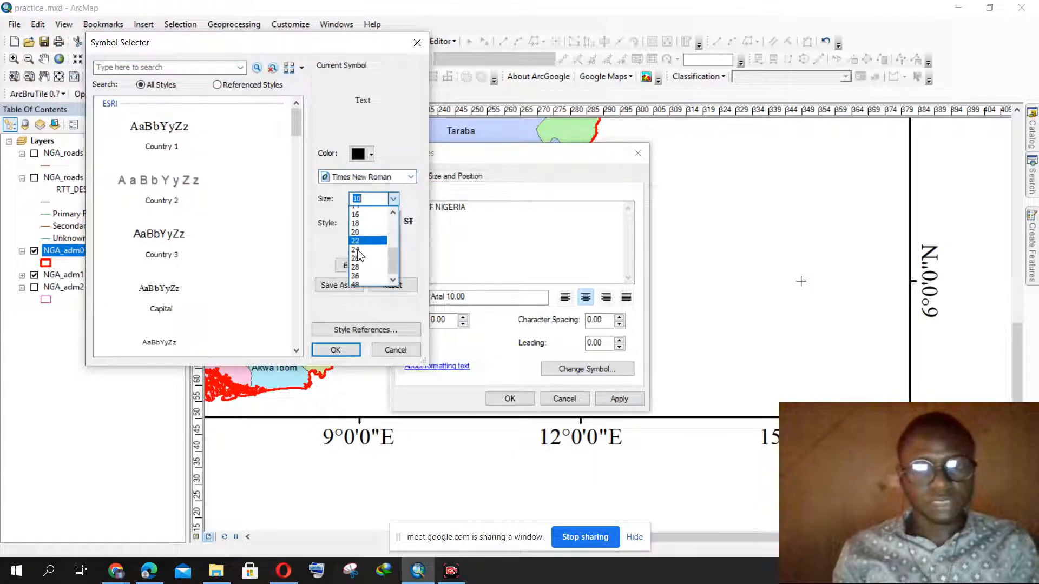
pyautogui.click(371, 220)
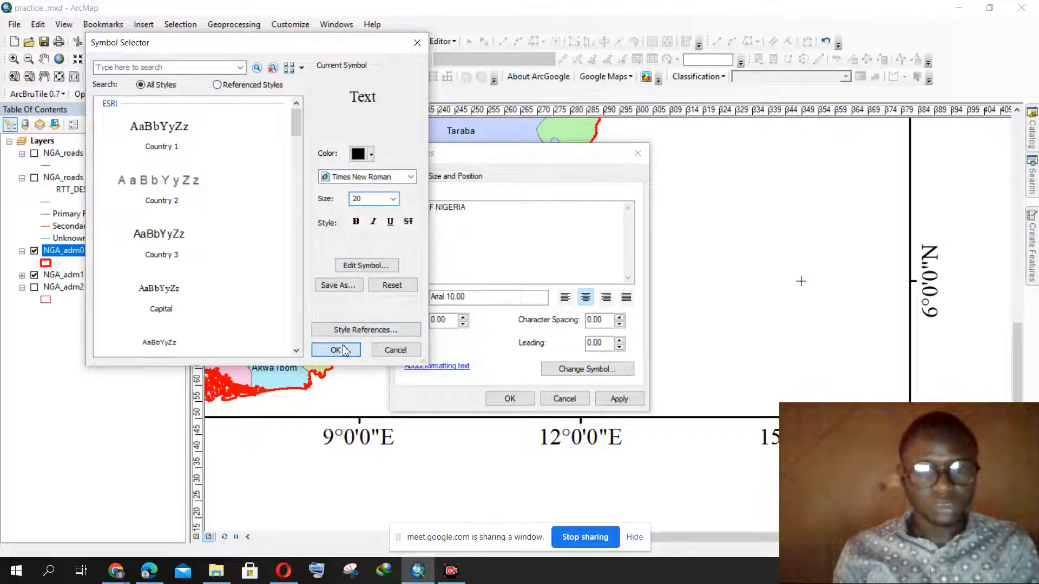
pyautogui.click(336, 350)
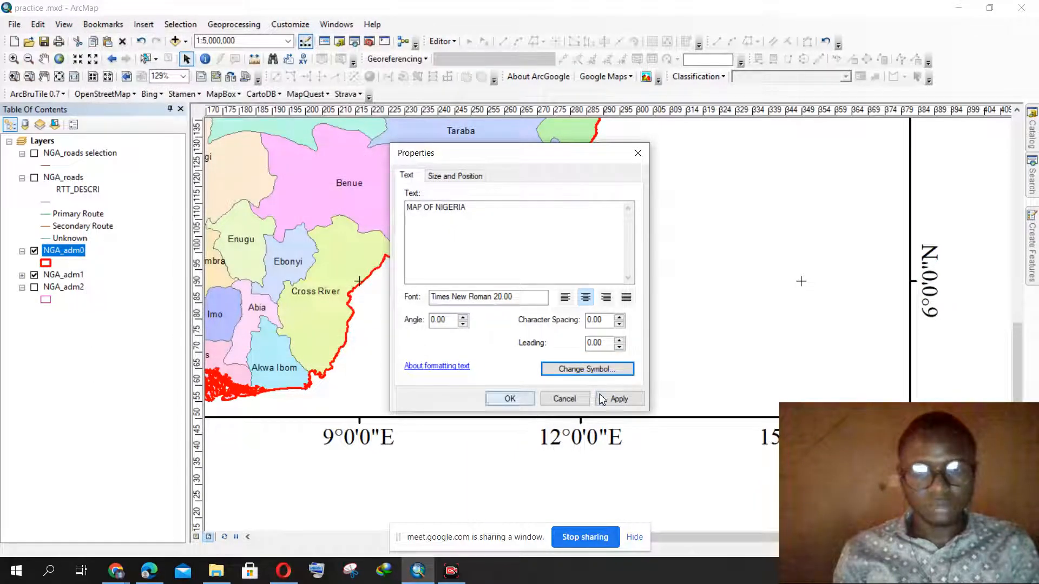
pyautogui.click(617, 399)
pyautogui.click(508, 398)
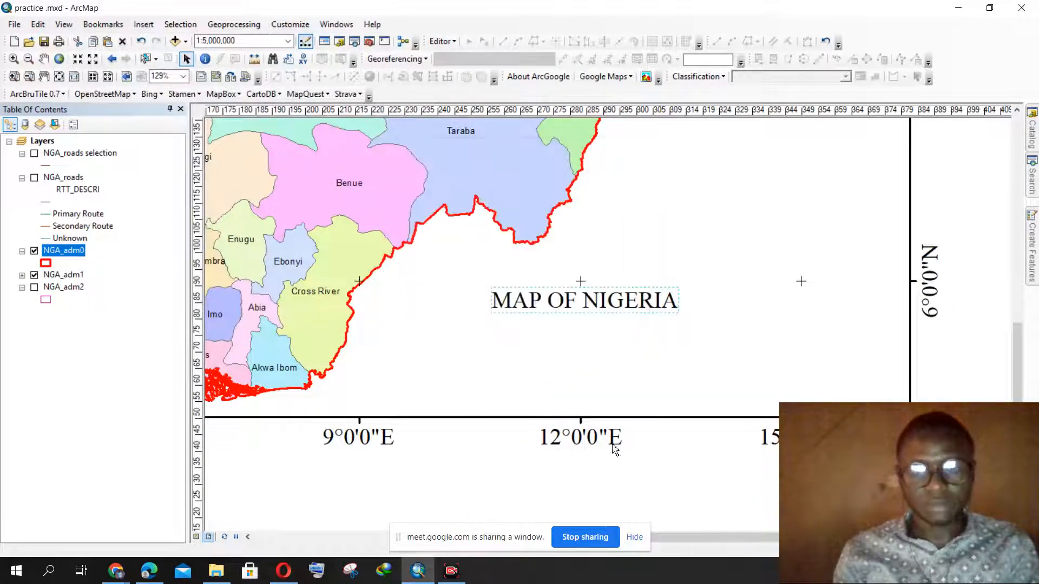
# Move the MAP OF NIGERIA title above the map frame, centred near the page's upper edge
pyautogui.scroll(3, 595, 428)
pyautogui.scroll(3, 595, 417)
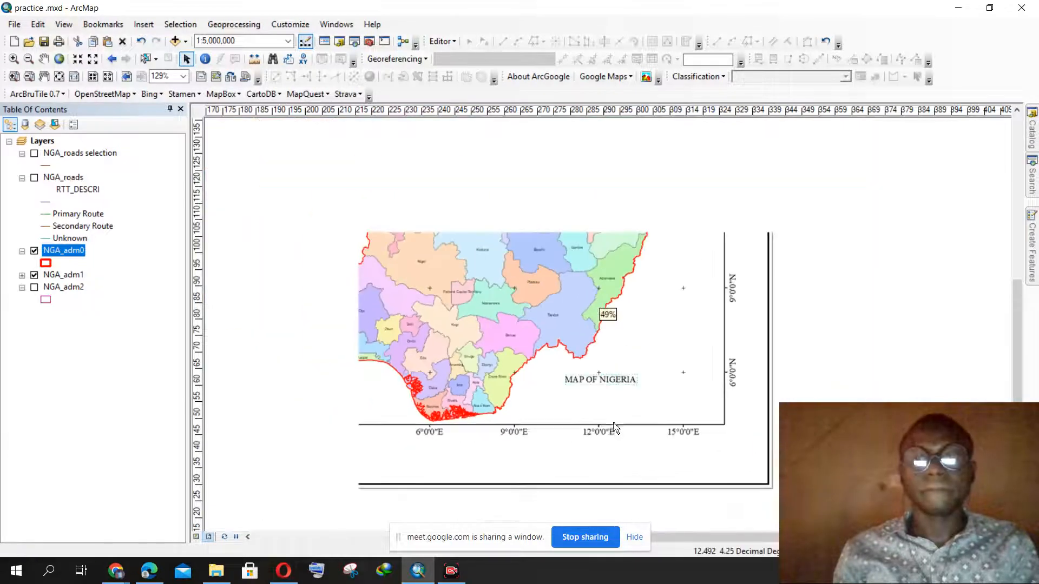
pyautogui.scroll(2, 608, 439)
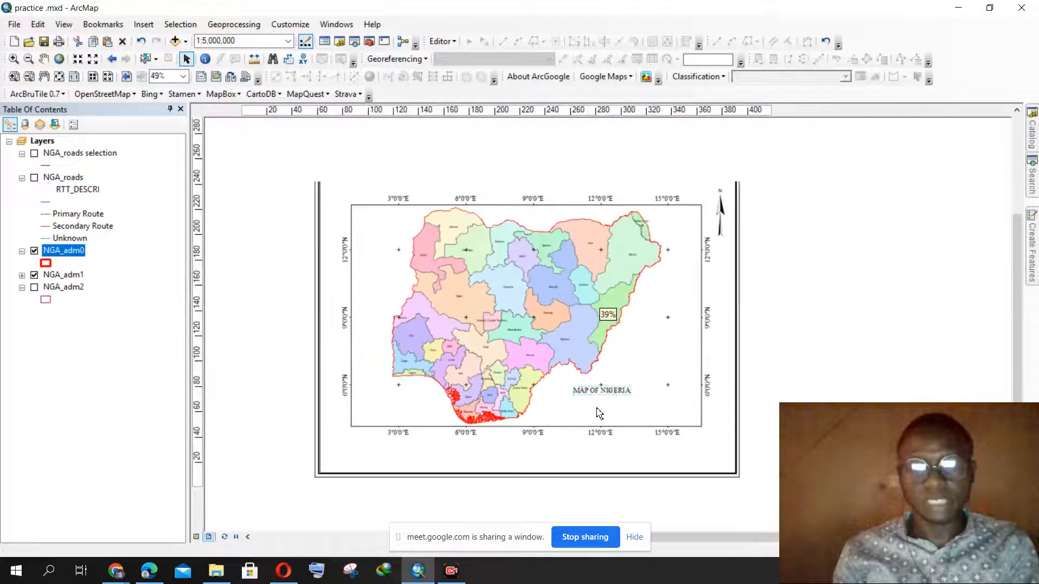
pyautogui.moveTo(611, 394); pyautogui.dragTo(502, 196)
pyautogui.scroll(-1, 504, 203)
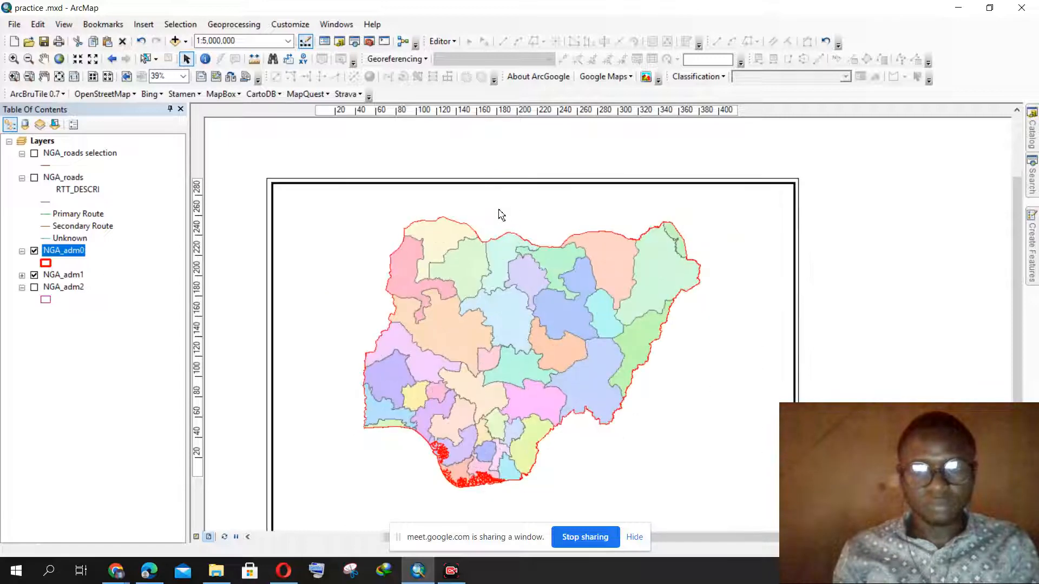
# Set the data frame graticule's coordinate label size to 11
pyautogui.rightClick(352, 265)
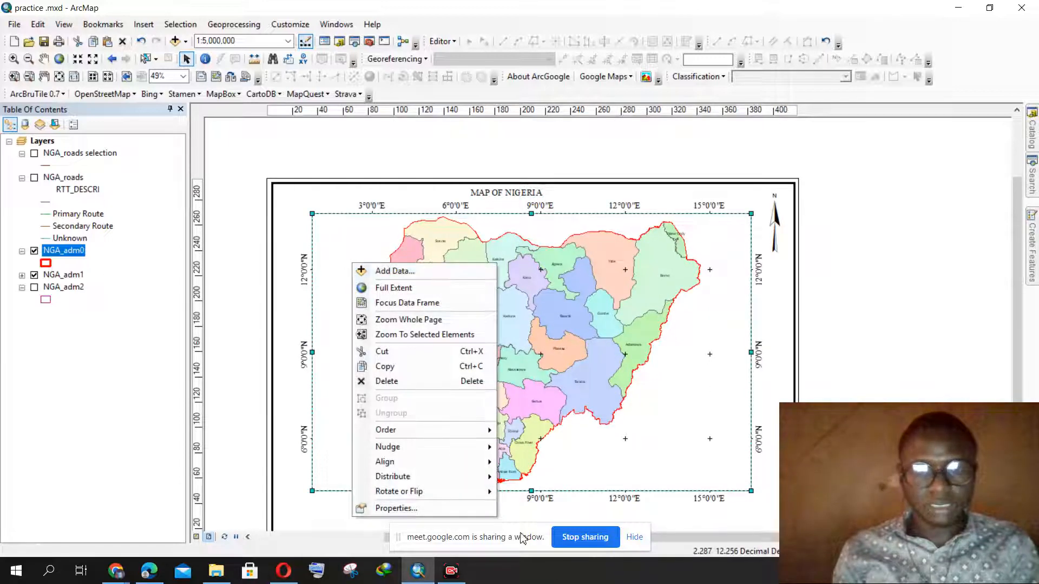
pyautogui.click(486, 508)
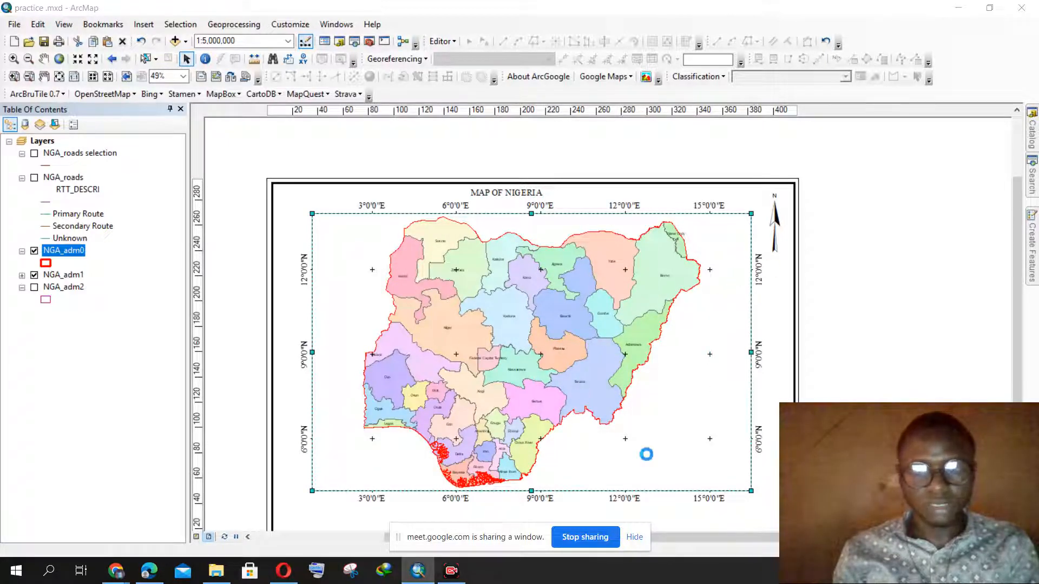
pyautogui.click(630, 224)
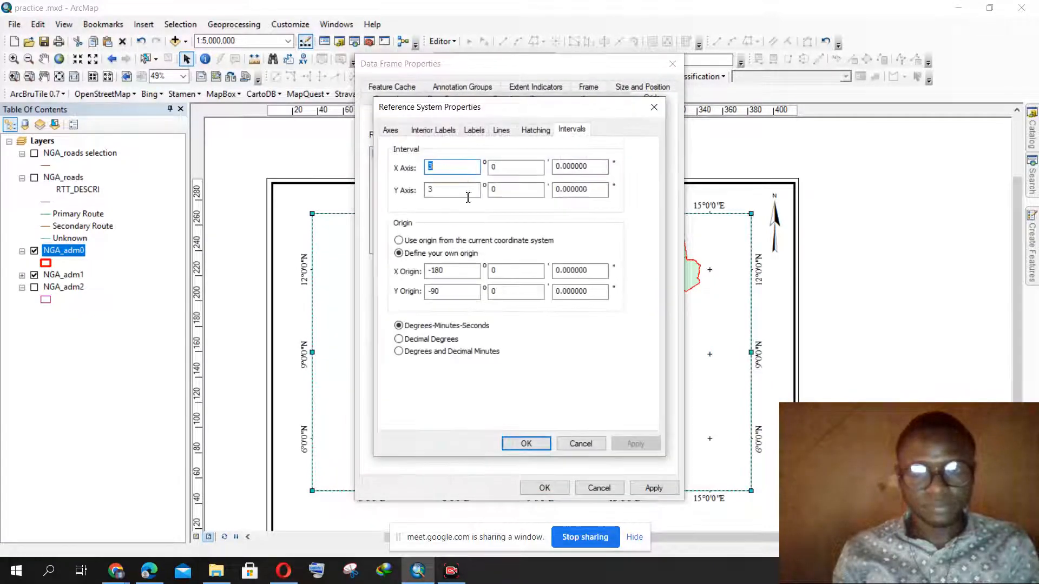
pyautogui.click(474, 130)
pyautogui.click(466, 260)
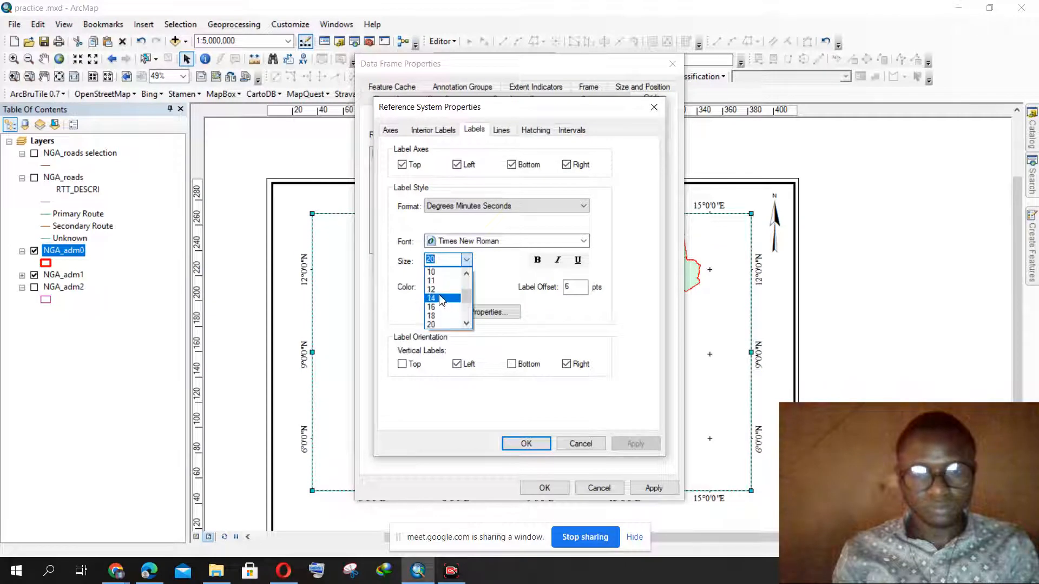
pyautogui.click(453, 298)
pyautogui.click(526, 444)
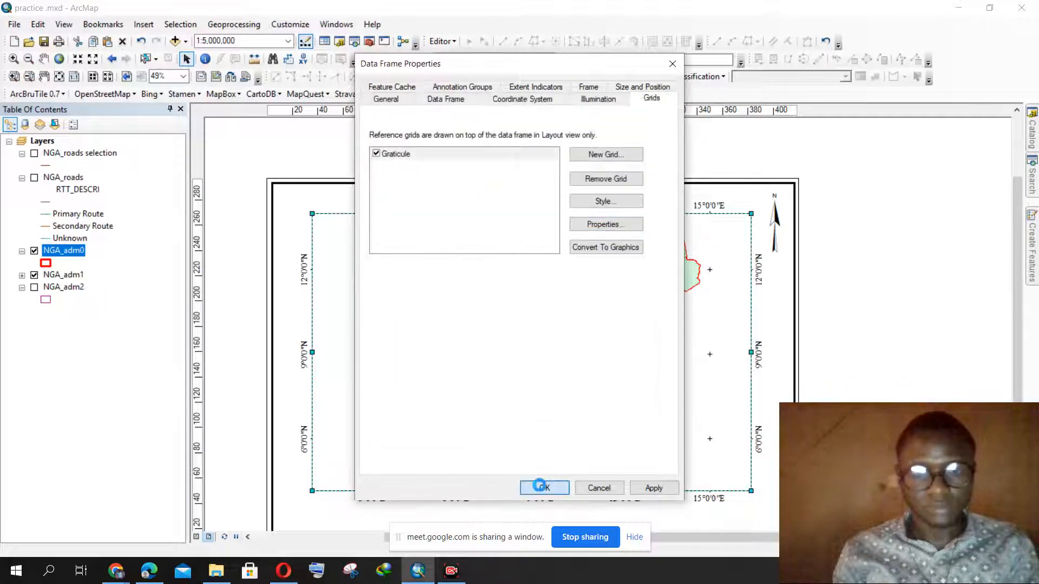
pyautogui.click(540, 488)
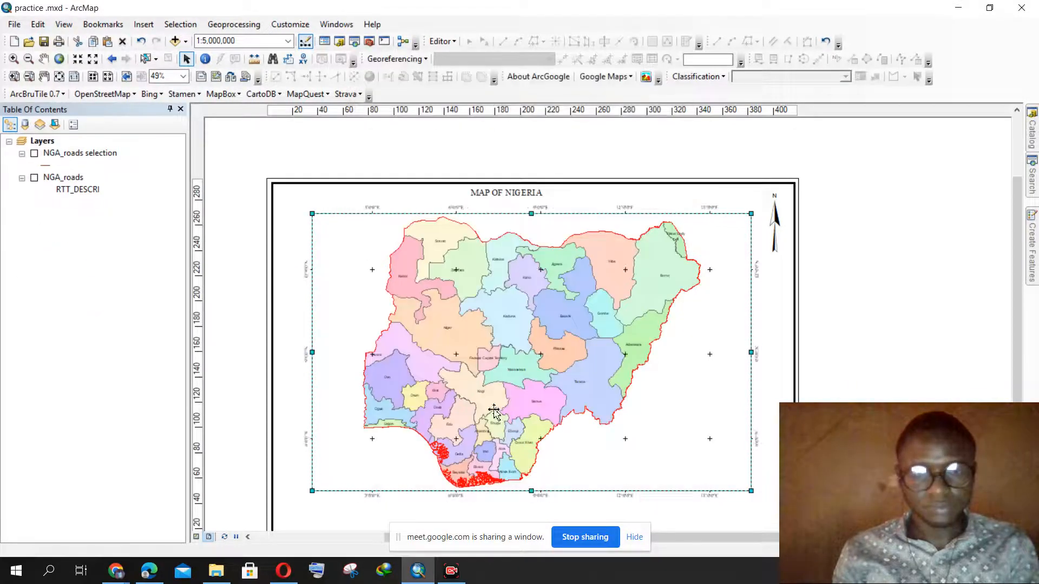
# Set the graticule's coordinate label size to 16 and check the labels in the layout
pyautogui.rightClick(408, 268)
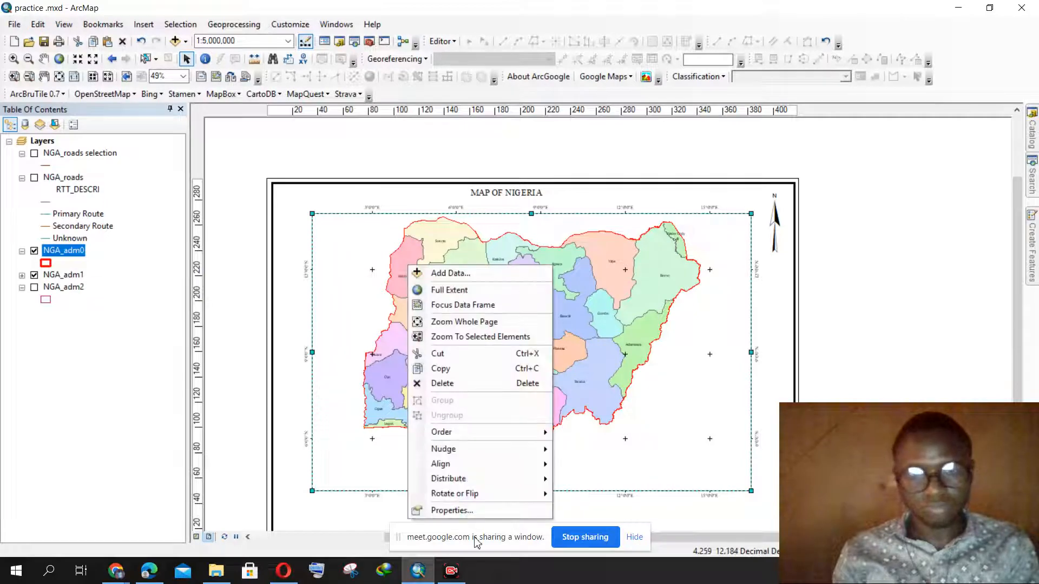
pyautogui.click(452, 510)
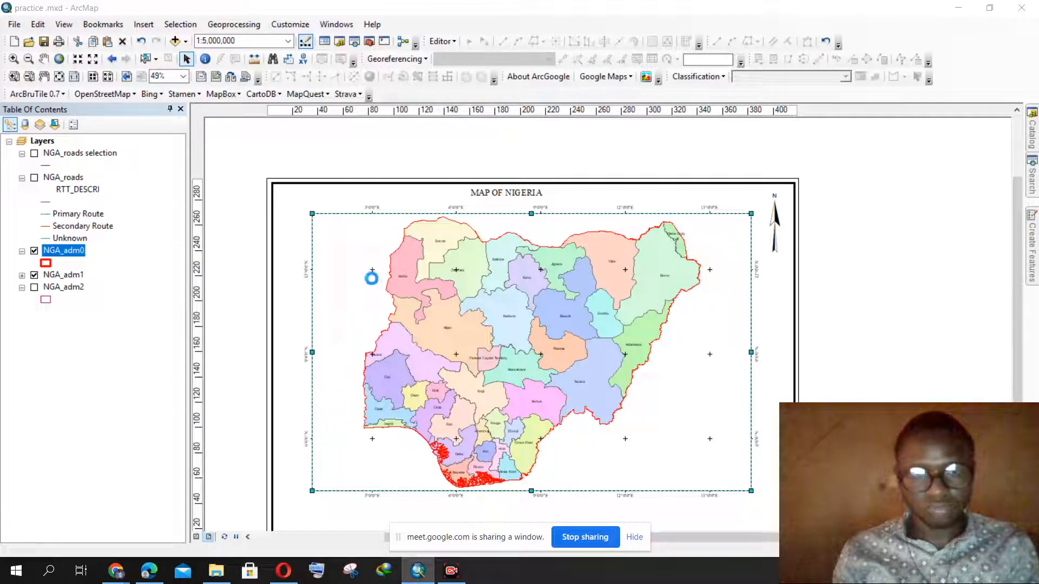
pyautogui.click(616, 224)
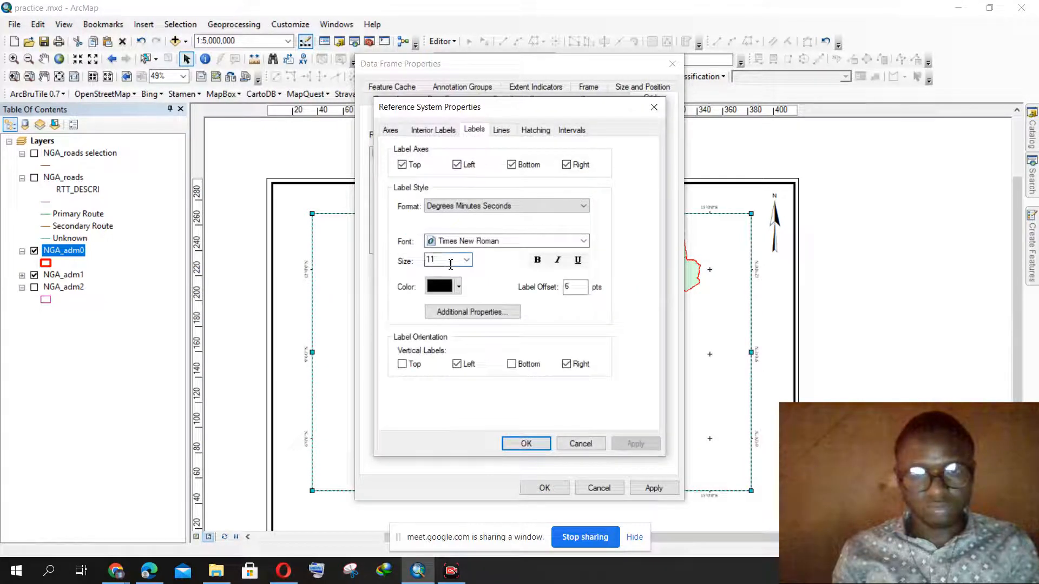
pyautogui.click(466, 260)
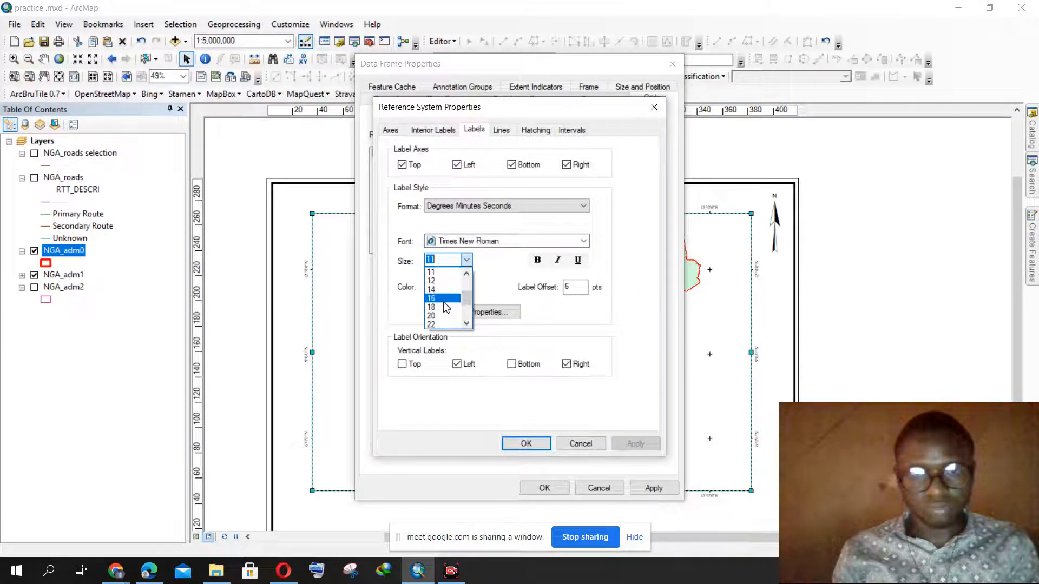
pyautogui.click(442, 301)
pyautogui.click(526, 444)
pyautogui.click(542, 487)
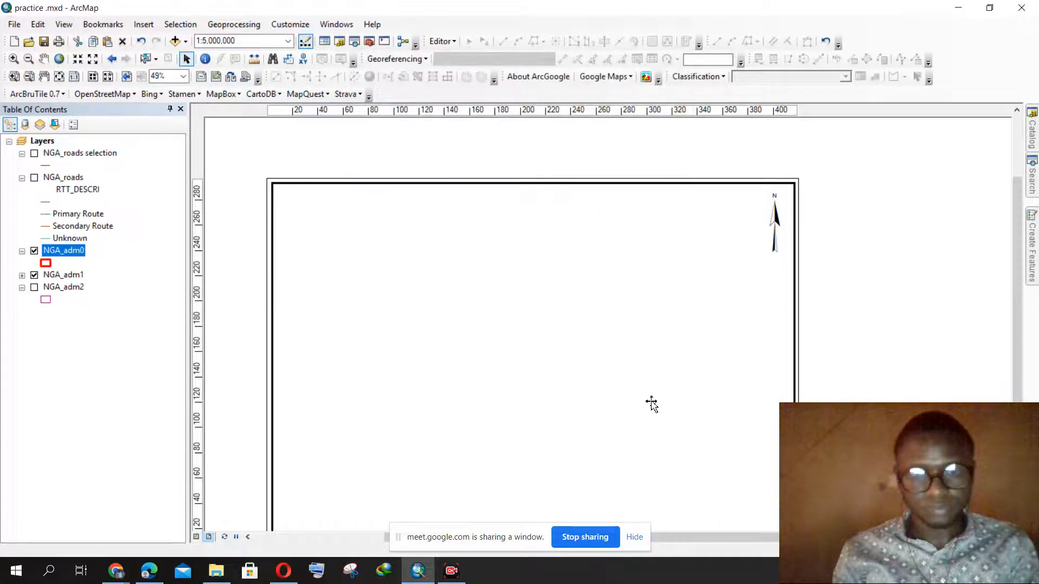
pyautogui.scroll(-2, 488, 206)
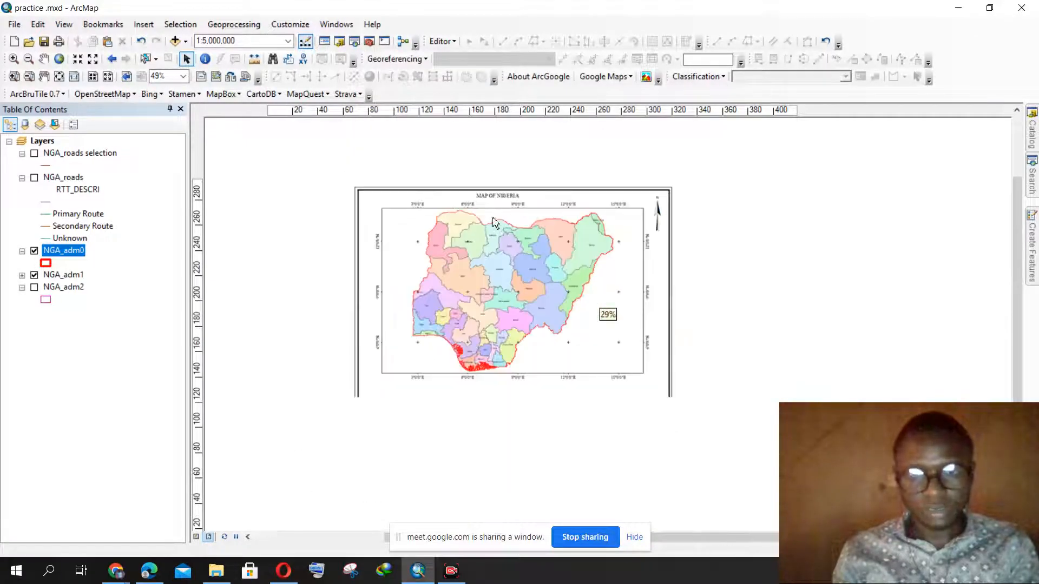
pyautogui.scroll(3, 507, 198)
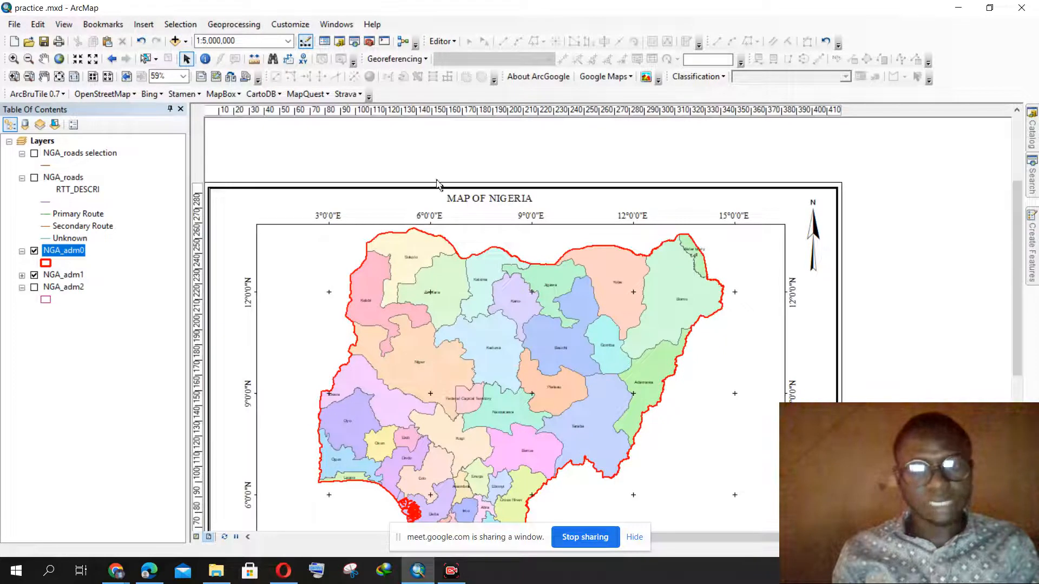
# Open the text symbol settings of the MAP OF NIGERIA title and make the text bold
pyautogui.click(144, 24)
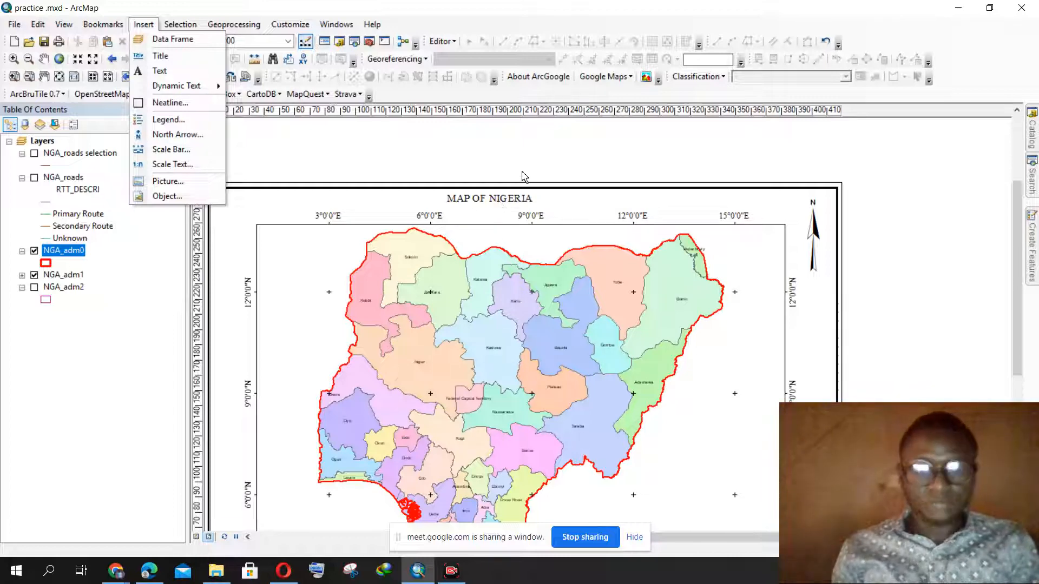
pyautogui.click(534, 159)
pyautogui.doubleClick(513, 203)
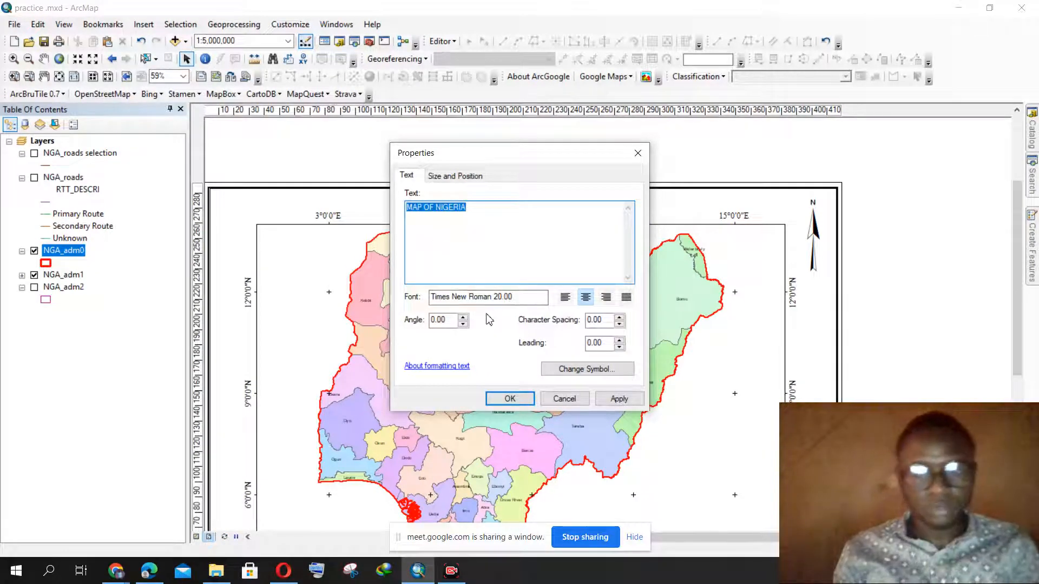
pyautogui.click(483, 210)
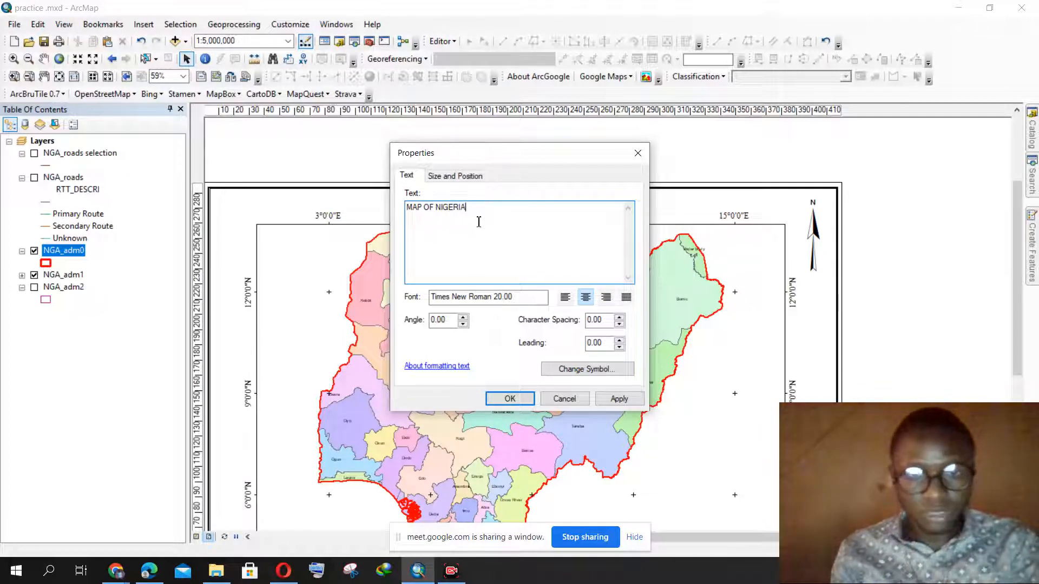
pyautogui.click(622, 372)
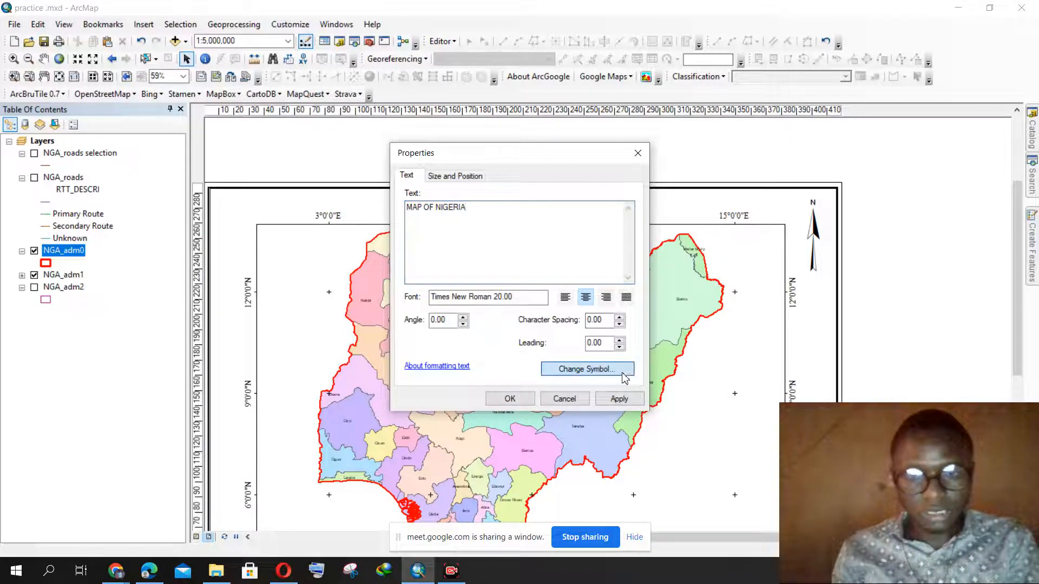
pyautogui.click(557, 363)
pyautogui.click(356, 221)
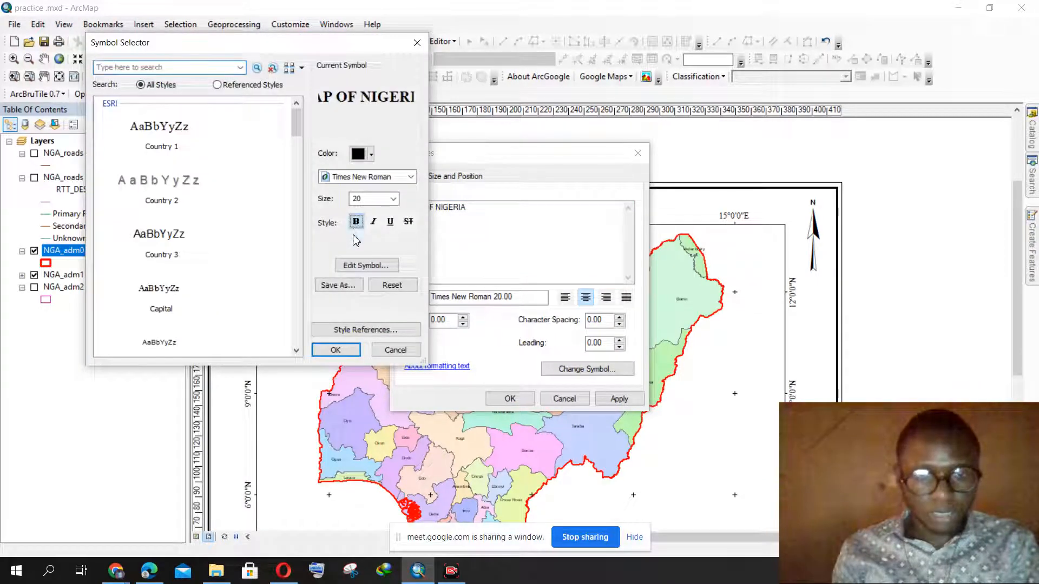
# Try italic and underline styles on the title text, turning both off again
pyautogui.click(375, 222)
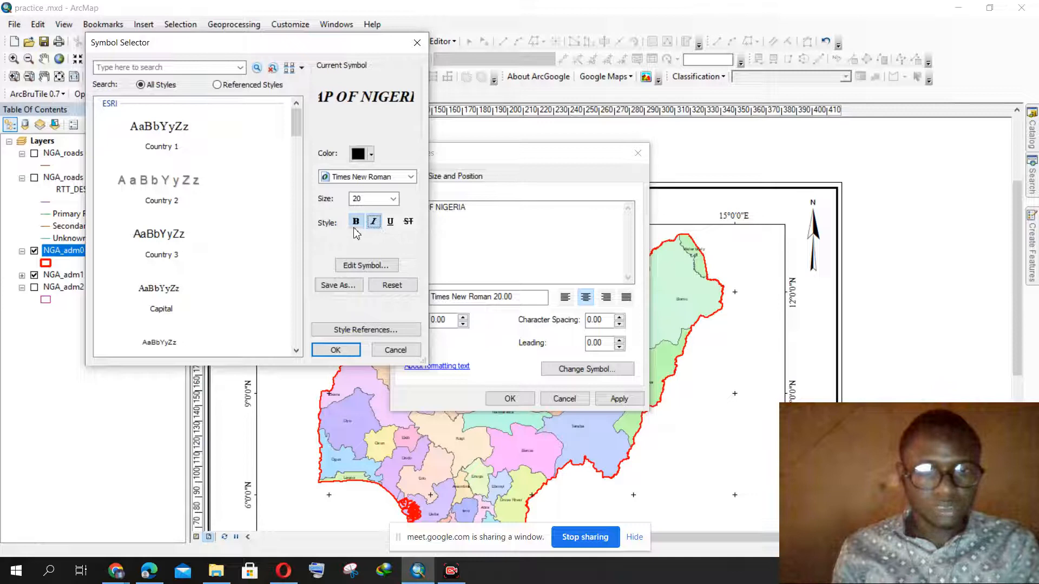
pyautogui.click(391, 222)
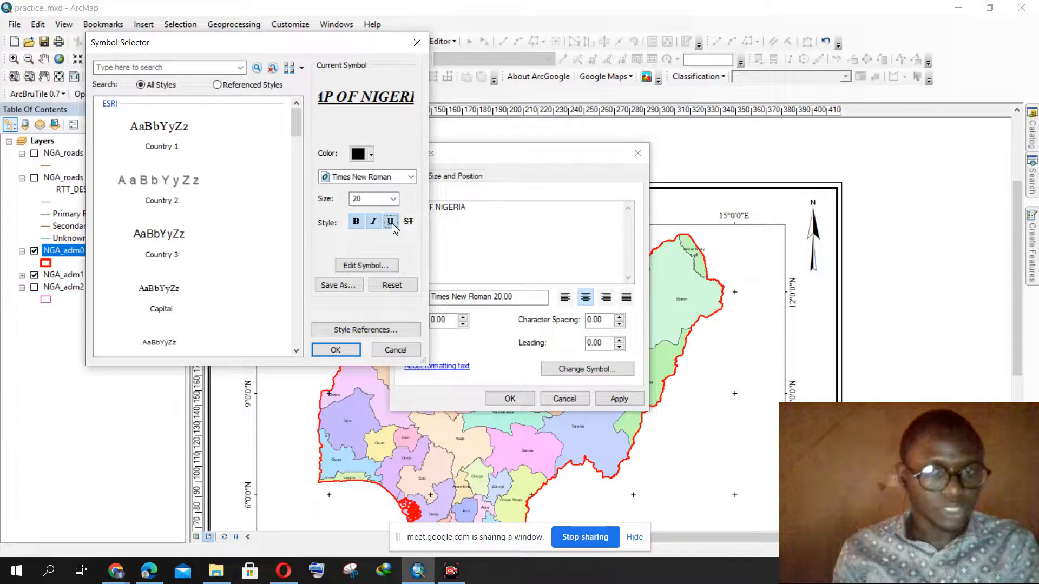
pyautogui.click(391, 223)
pyautogui.click(374, 223)
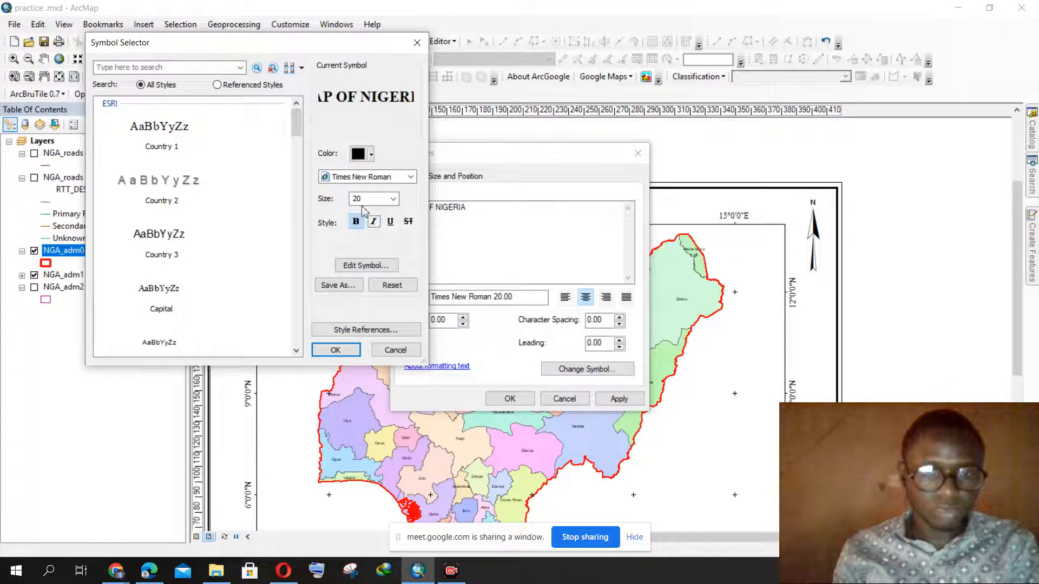
# Set the title's font size to 24 and apply the change to the layout
pyautogui.click(393, 199)
pyautogui.click(368, 238)
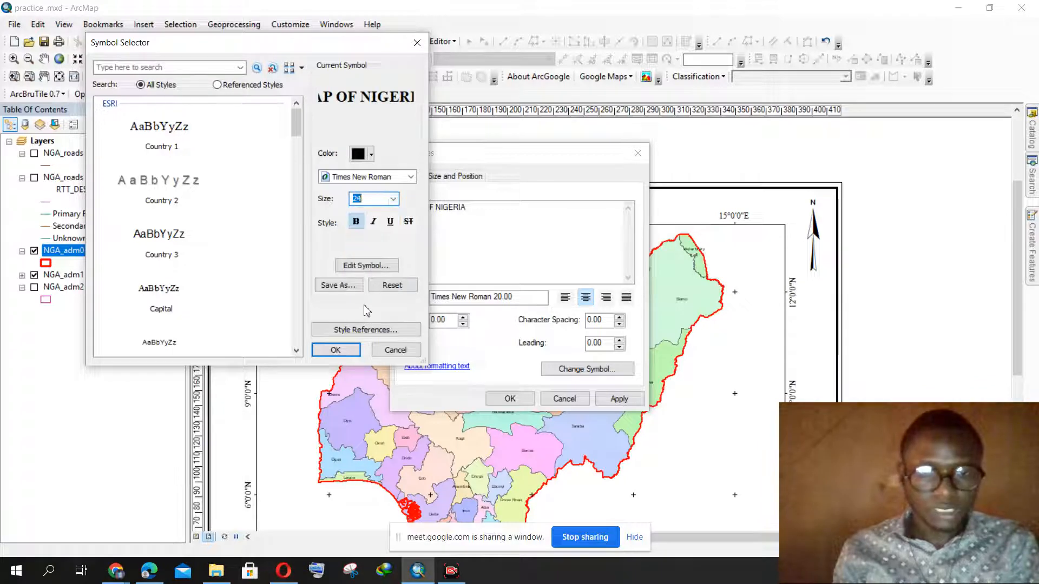
pyautogui.click(336, 350)
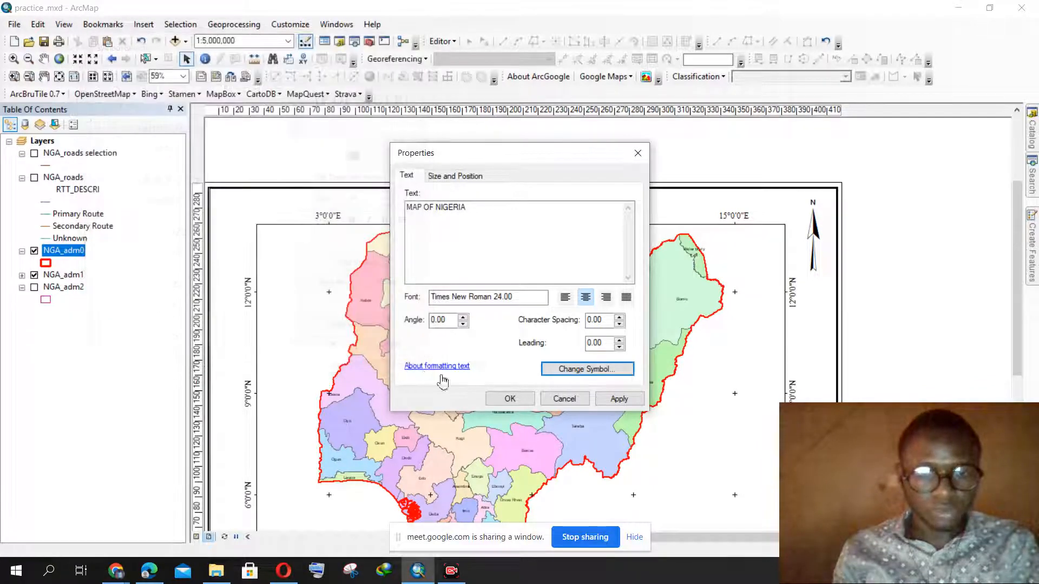
pyautogui.click(619, 399)
# Change the title text to MAP OF FEDERAL REPUBLIC OF NIGERIA and confirm the text properties
pyautogui.moveTo(489, 156); pyautogui.dragTo(677, 138)
pyautogui.click(625, 195)
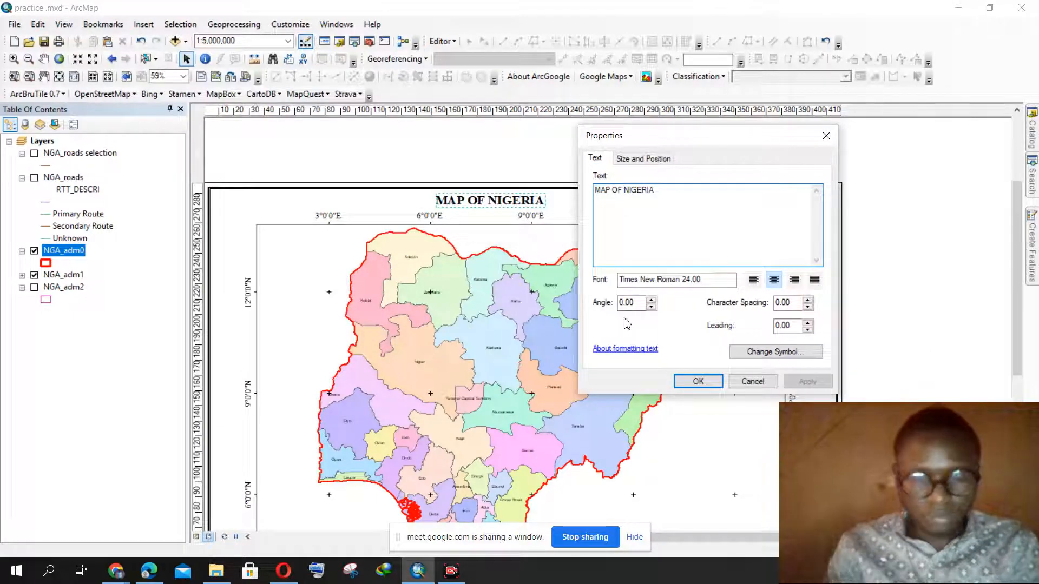
pyautogui.write('F FEDERAL REPUBLIC')
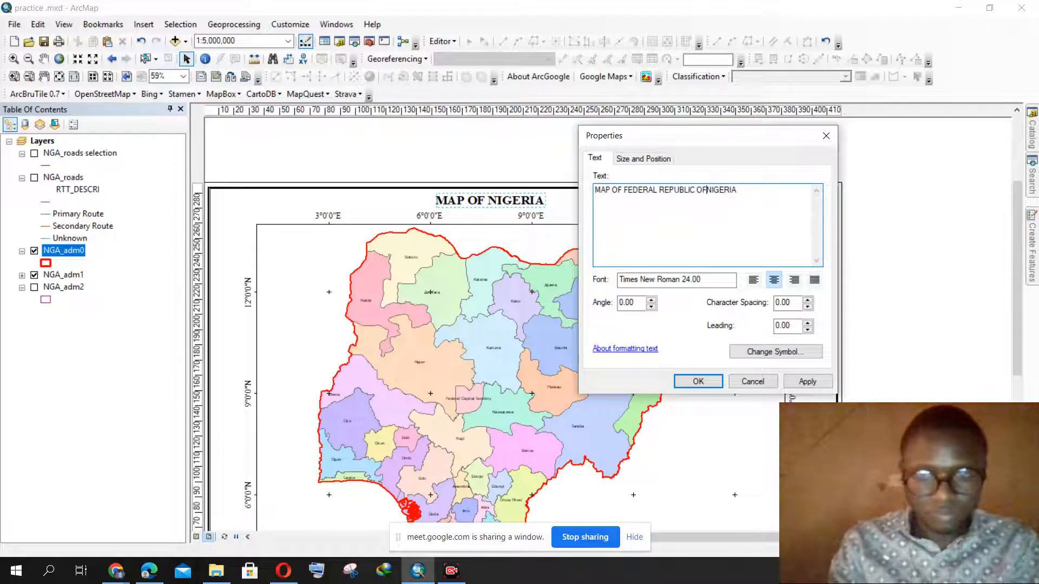
pyautogui.click(715, 385)
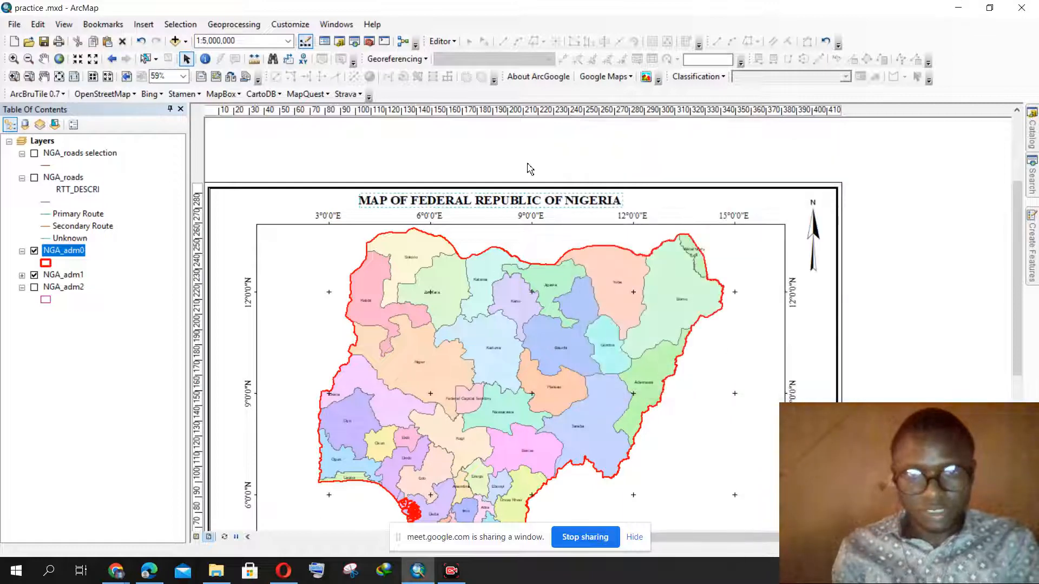
# Move the reworded title to the right so it is centred above the map frame
pyautogui.scroll(3, 507, 189)
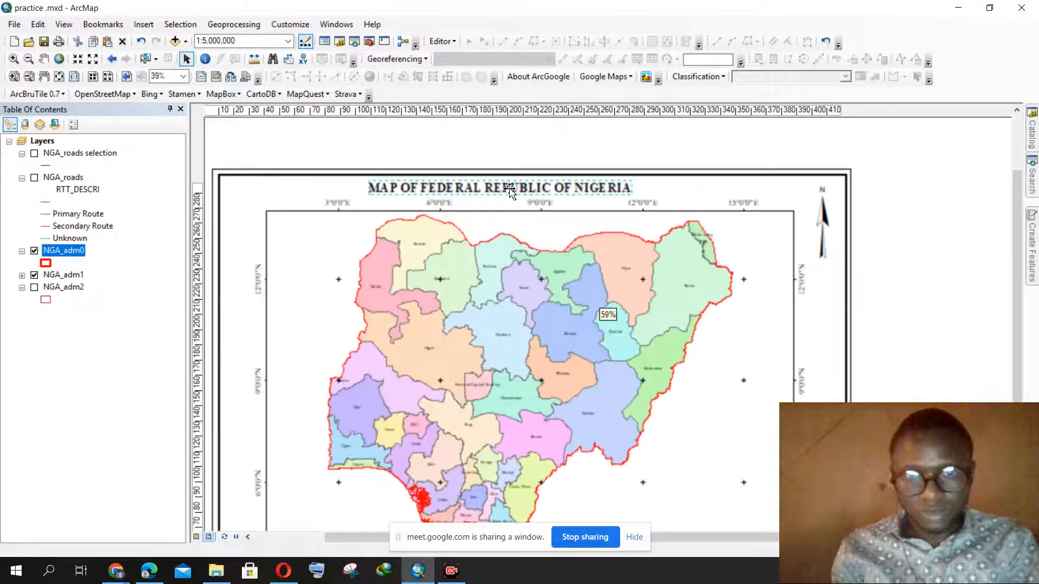
pyautogui.moveTo(503, 192); pyautogui.dragTo(550, 191)
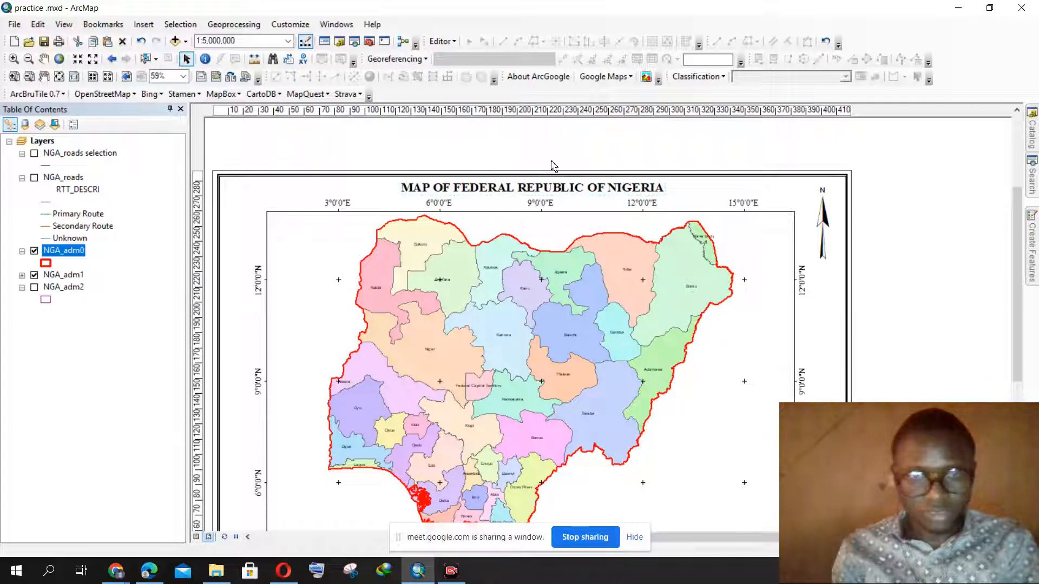
pyautogui.click(513, 163)
# Narrow the map data frame slightly by pulling its right edge inward
pyautogui.scroll(-2, 482, 173)
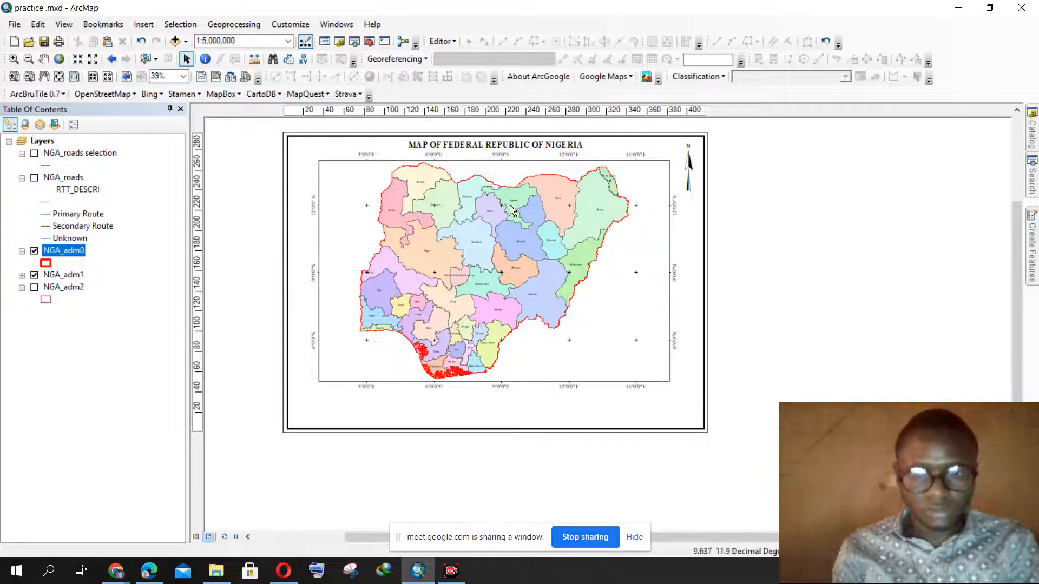
pyautogui.click(510, 210)
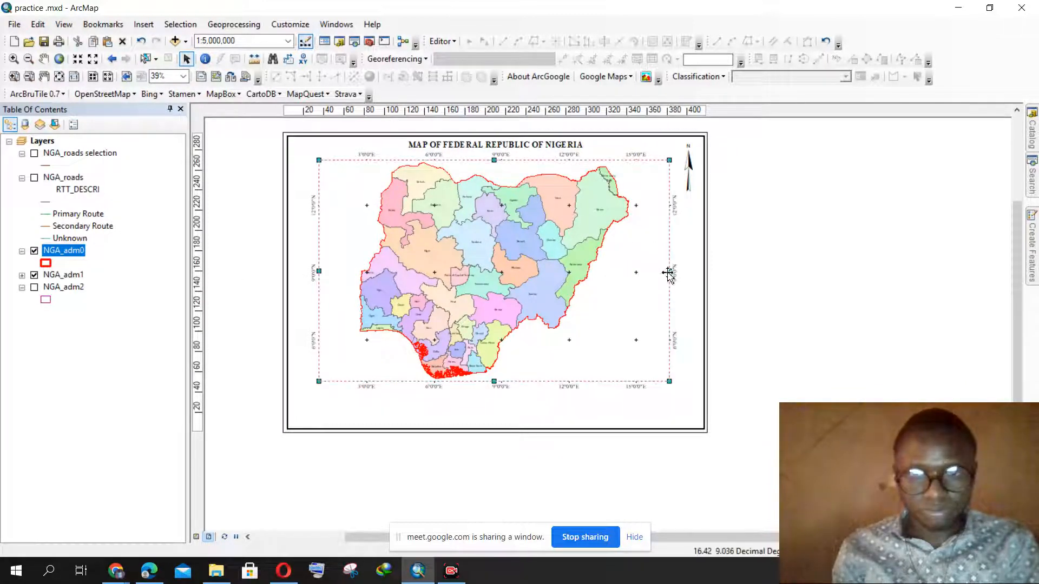
pyautogui.moveTo(668, 275); pyautogui.dragTo(664, 274)
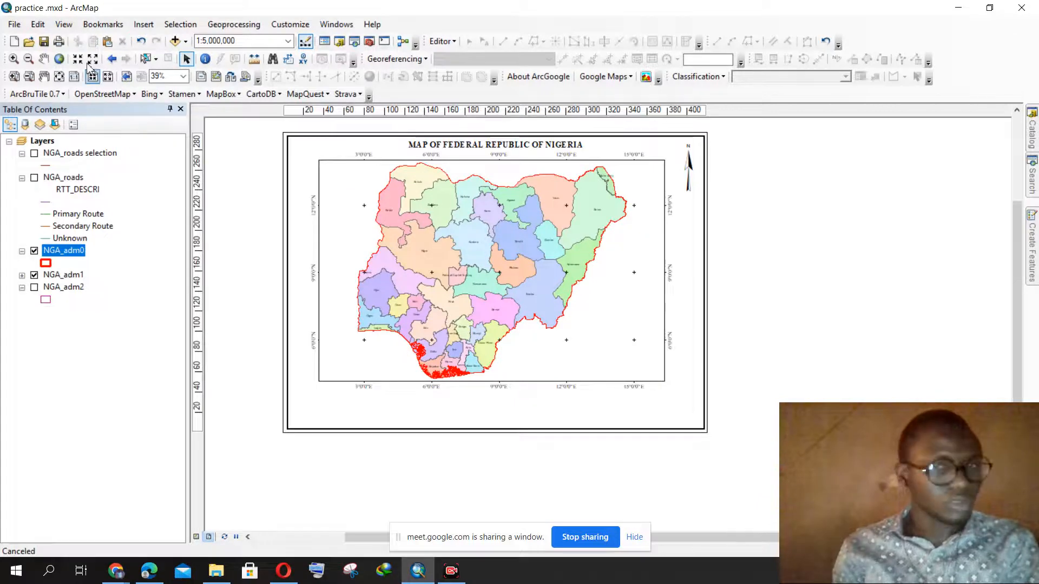
# Insert a dynamic text element showing the coordinate system into the layout
pyautogui.click(143, 23)
pyautogui.moveTo(214, 91)
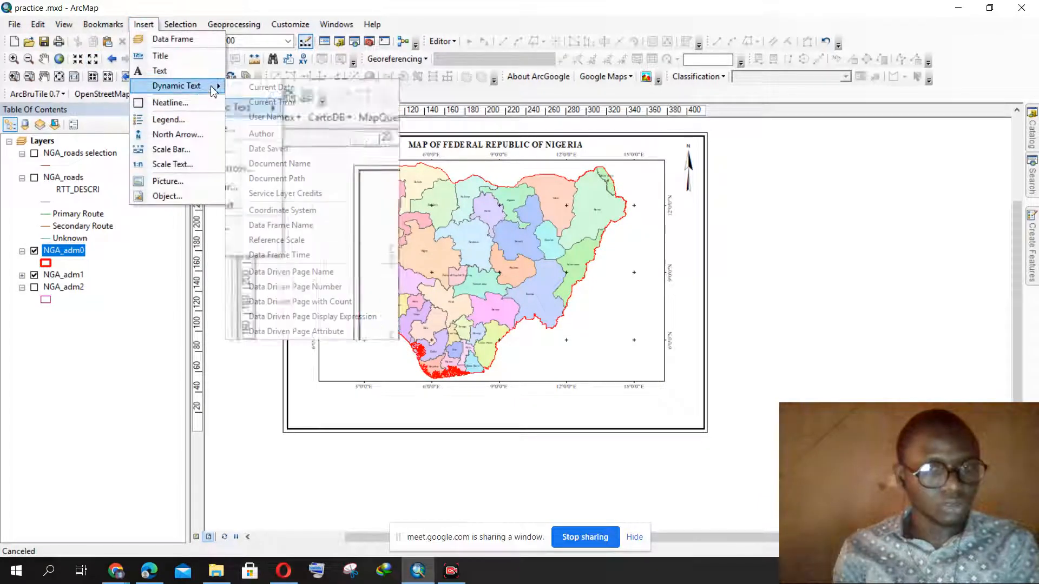
pyautogui.click(279, 216)
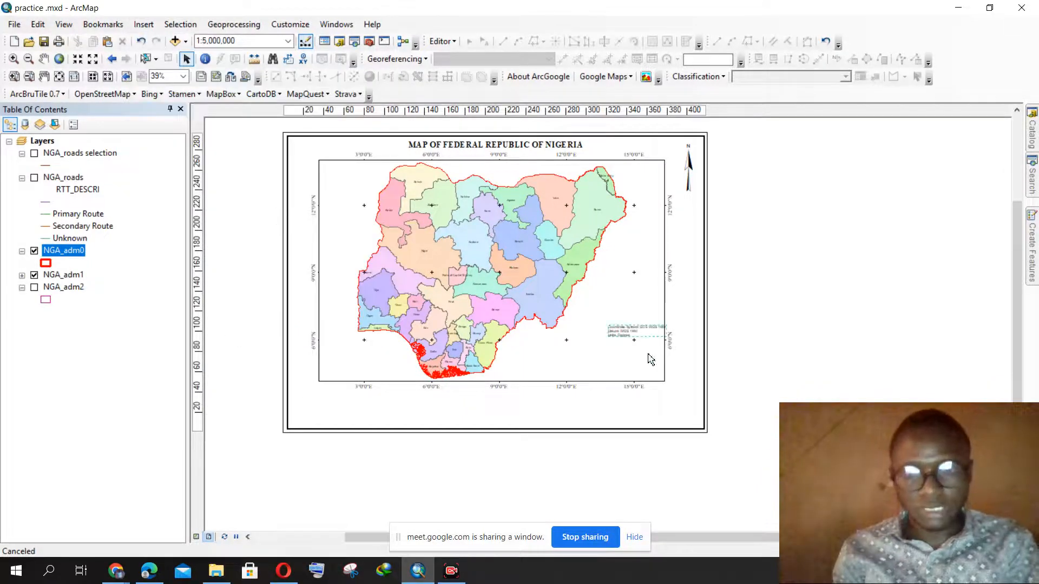
# Move the coordinate system text out of the map frame into the blank area near the page's lower-right corner
pyautogui.scroll(-5, 643, 331)
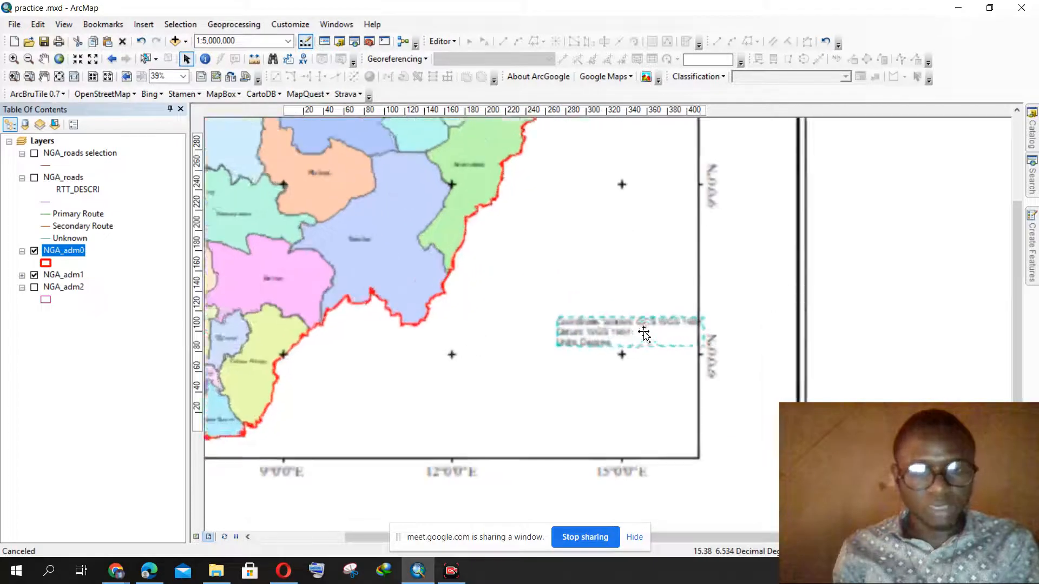
pyautogui.scroll(-1, 643, 332)
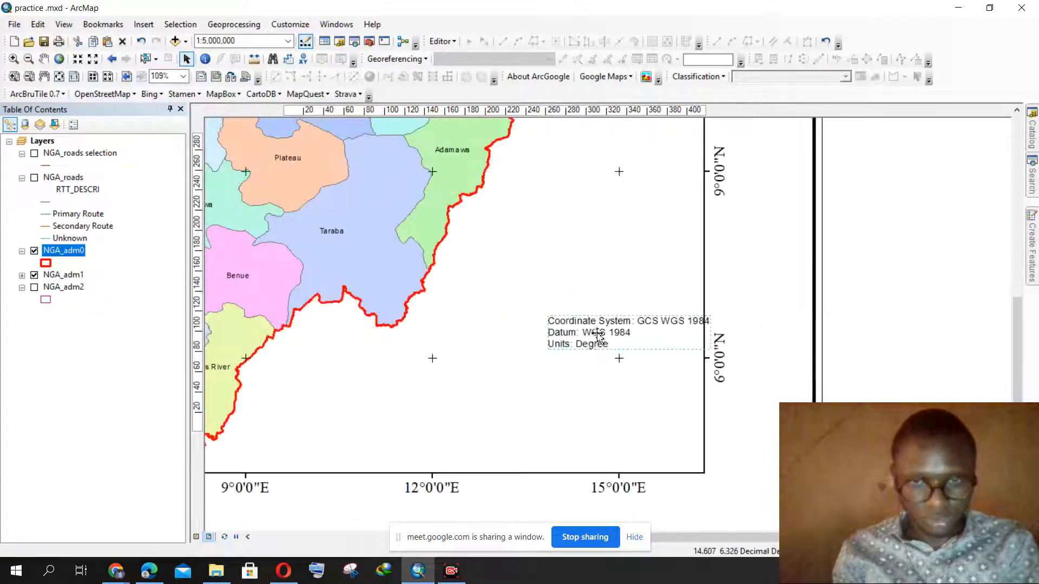
pyautogui.moveTo(597, 333); pyautogui.dragTo(534, 374)
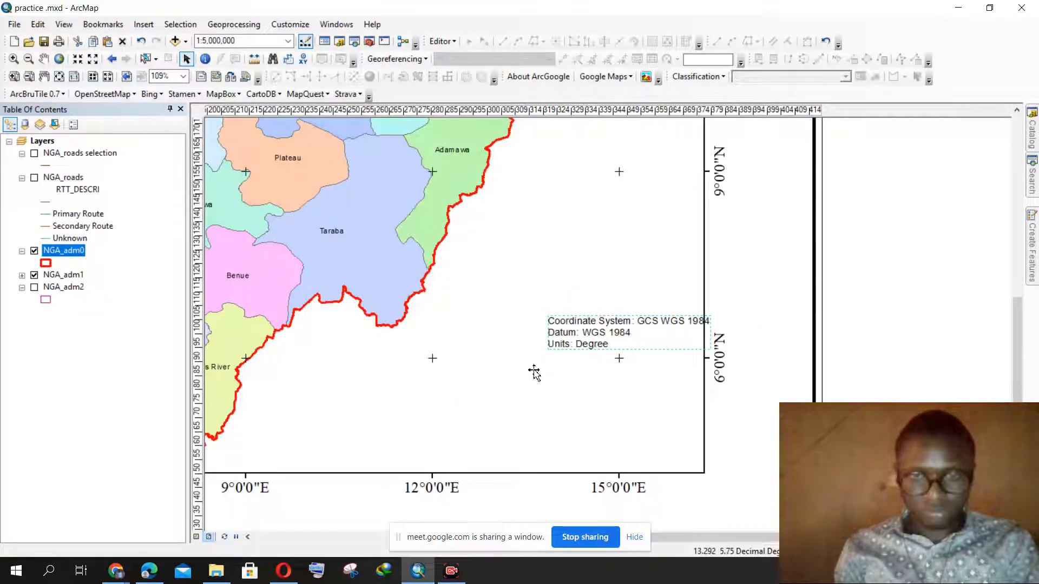
pyautogui.scroll(1, 583, 291)
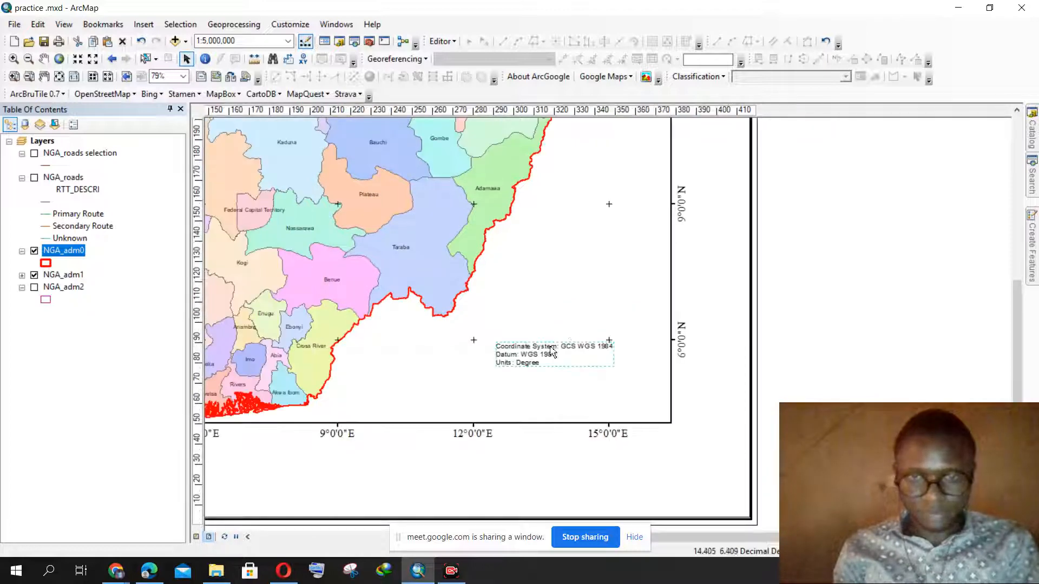
pyautogui.moveTo(552, 350); pyautogui.dragTo(613, 488)
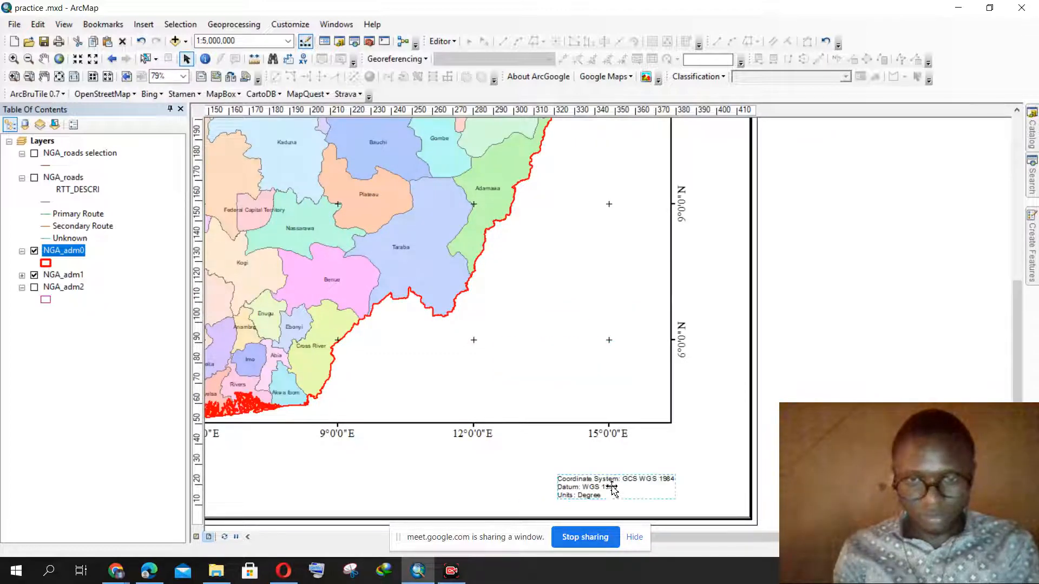
# Change the coordinate system text's font to Times New Roman in its symbol settings
pyautogui.doubleClick(604, 490)
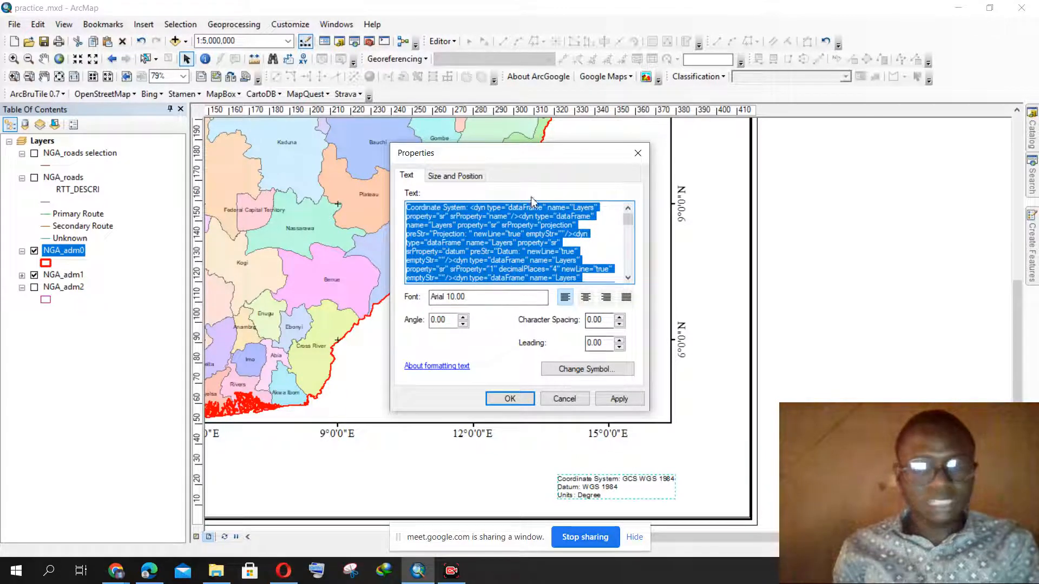
pyautogui.scroll(-2, 456, 235)
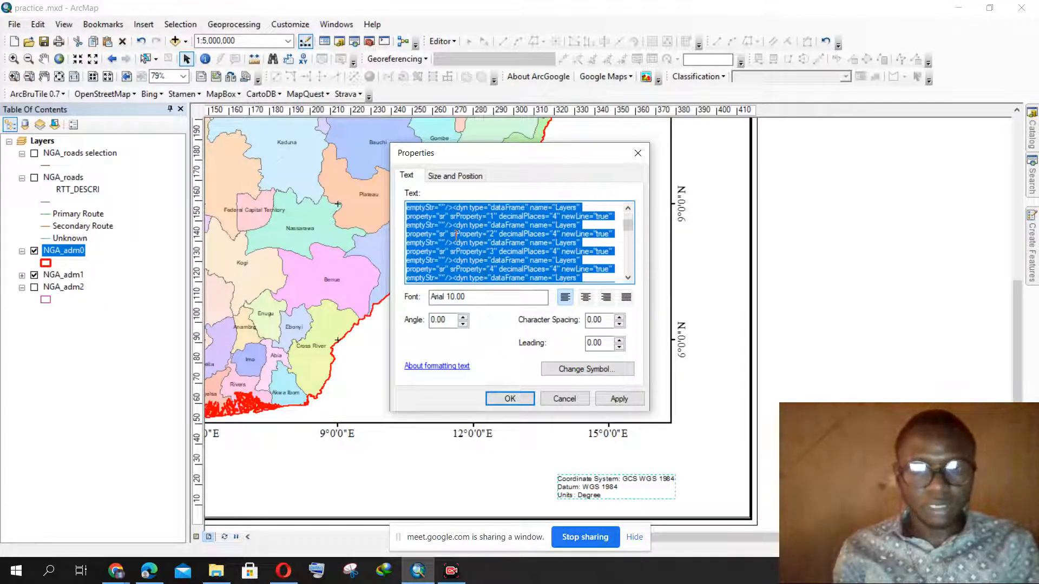
pyautogui.scroll(2, 452, 239)
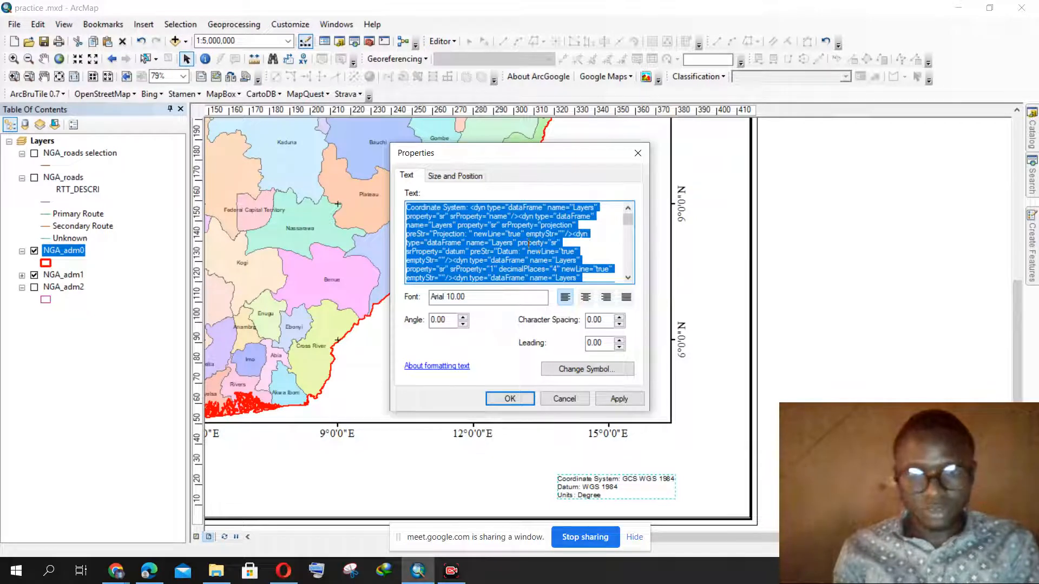
pyautogui.click(579, 373)
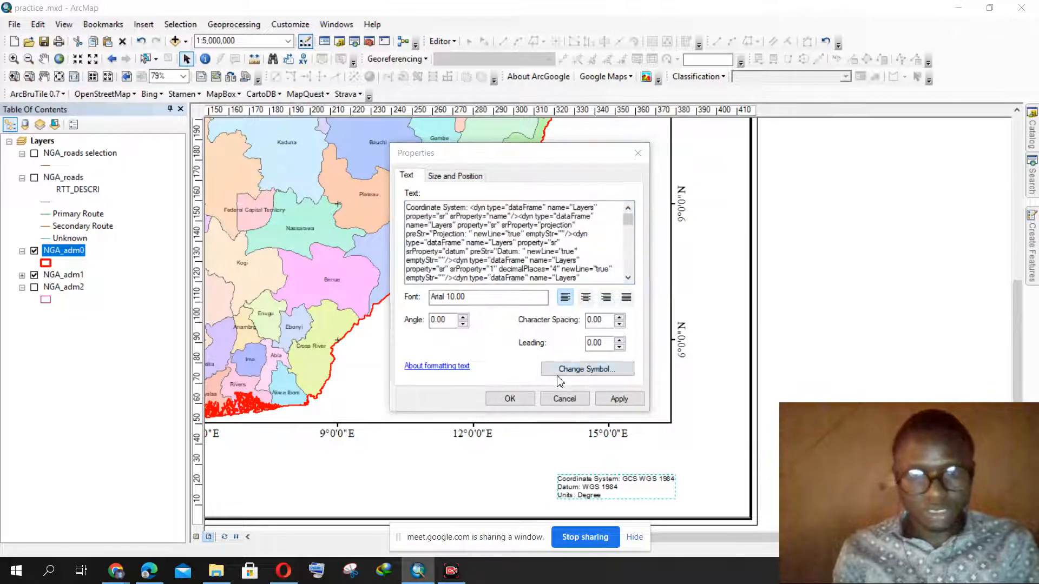
pyautogui.click(411, 178)
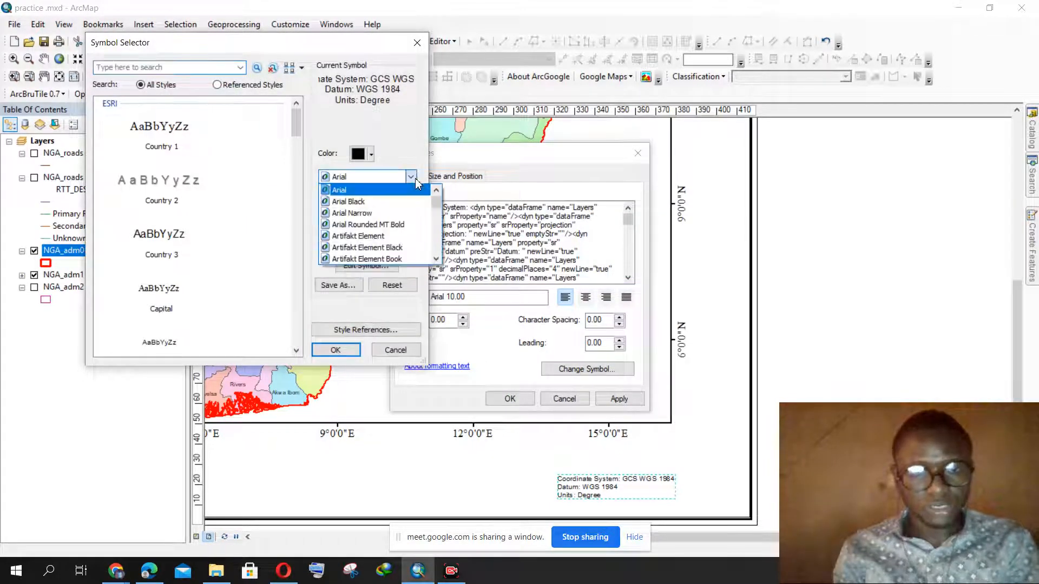
pyautogui.press('t')
pyautogui.press('i')
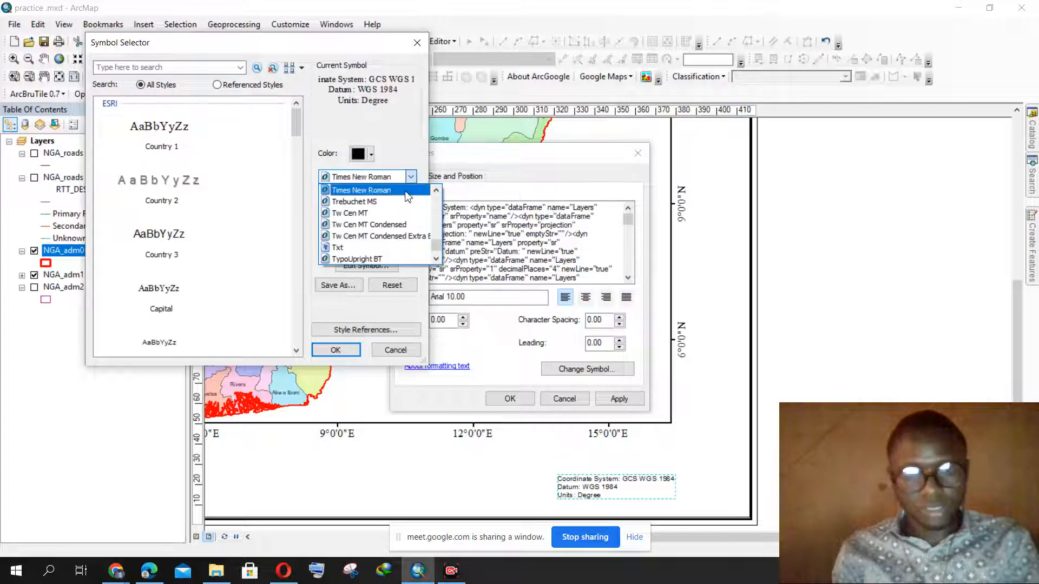
pyautogui.click(406, 191)
# Set the coordinate system text's size to 18 and confirm its symbol and text properties
pyautogui.click(393, 199)
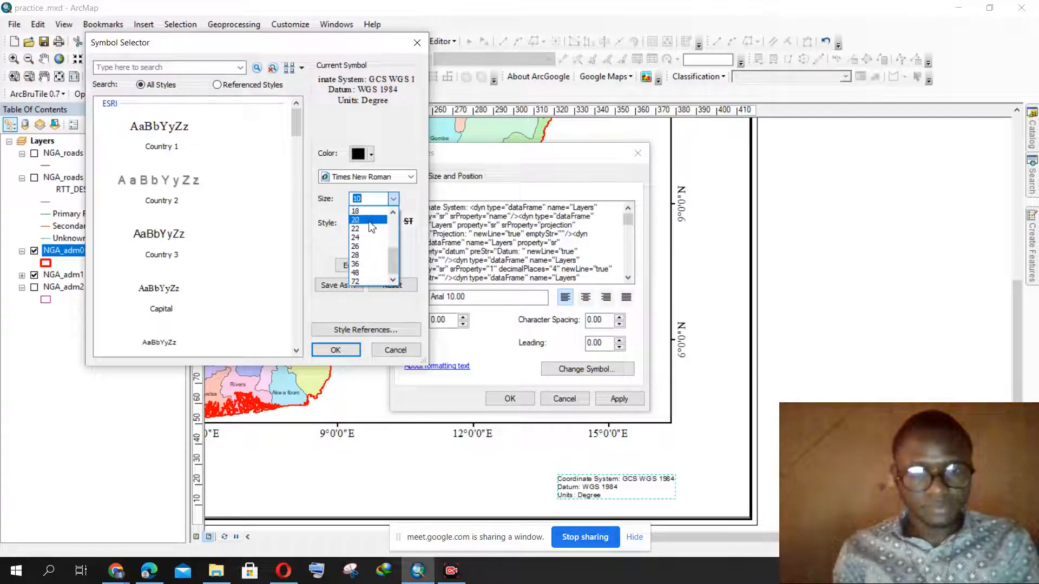
pyautogui.click(367, 232)
pyautogui.click(357, 352)
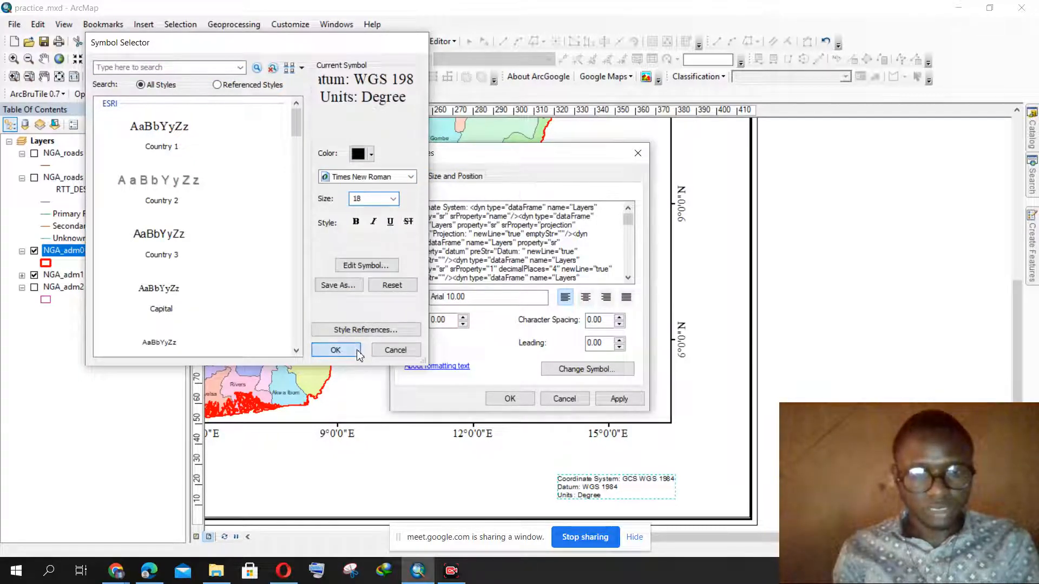
pyautogui.click(509, 399)
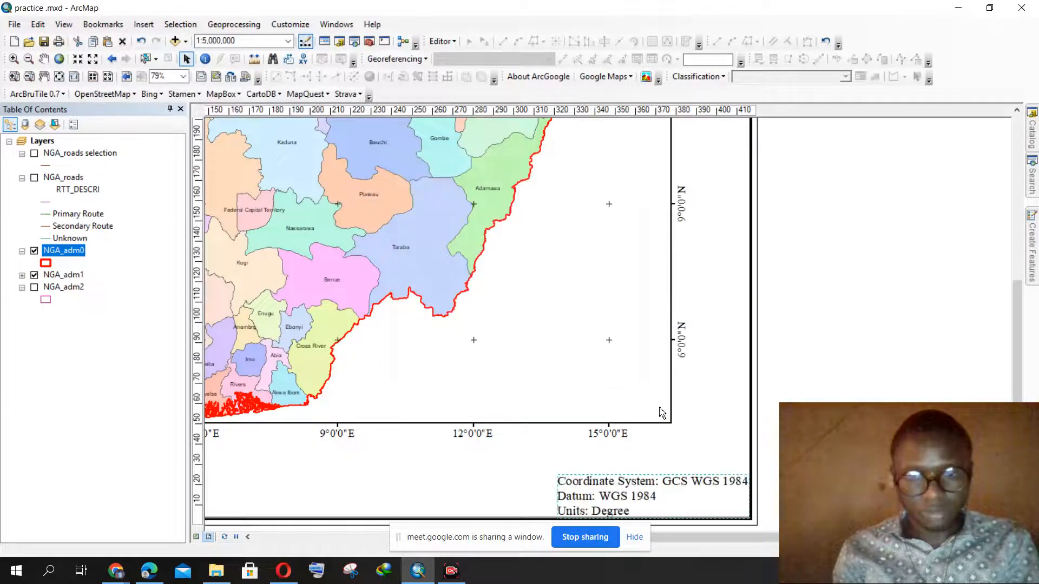
pyautogui.scroll(1, 644, 466)
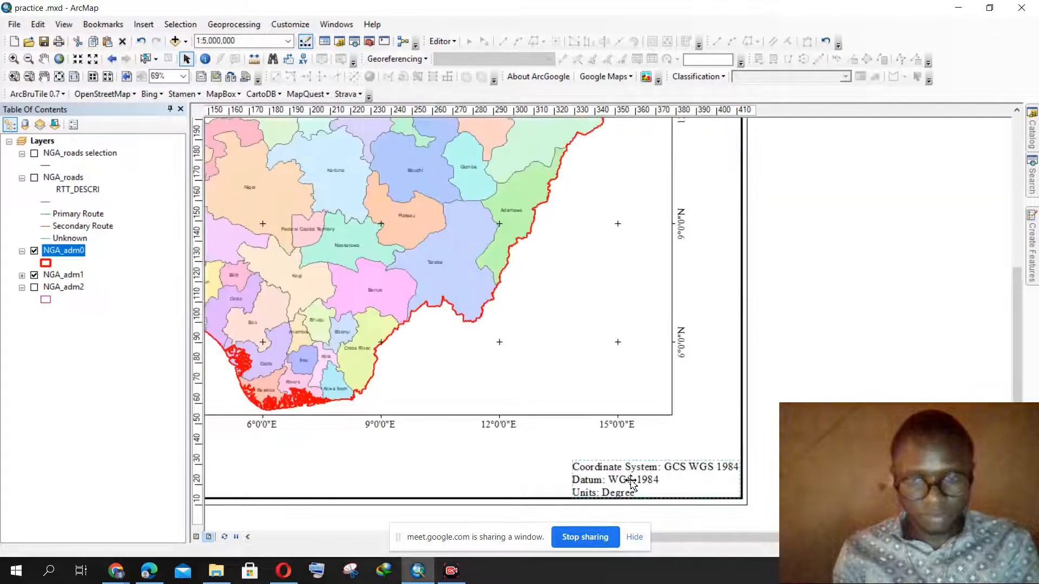
# Move the coordinate system text slightly up and left, clear of the page border below the map frame
pyautogui.moveTo(630, 480); pyautogui.dragTo(601, 462)
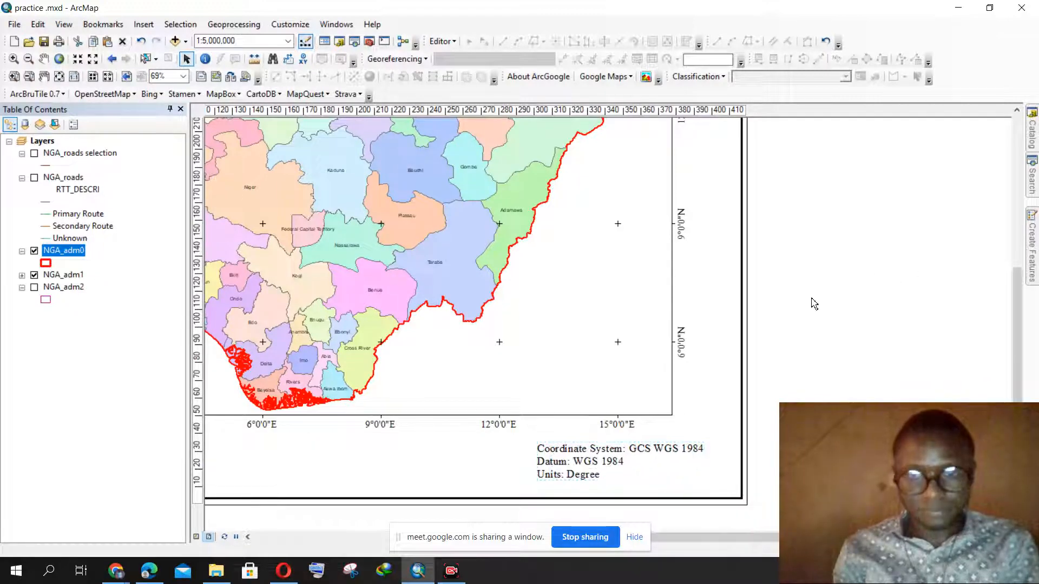
pyautogui.scroll(4, 607, 309)
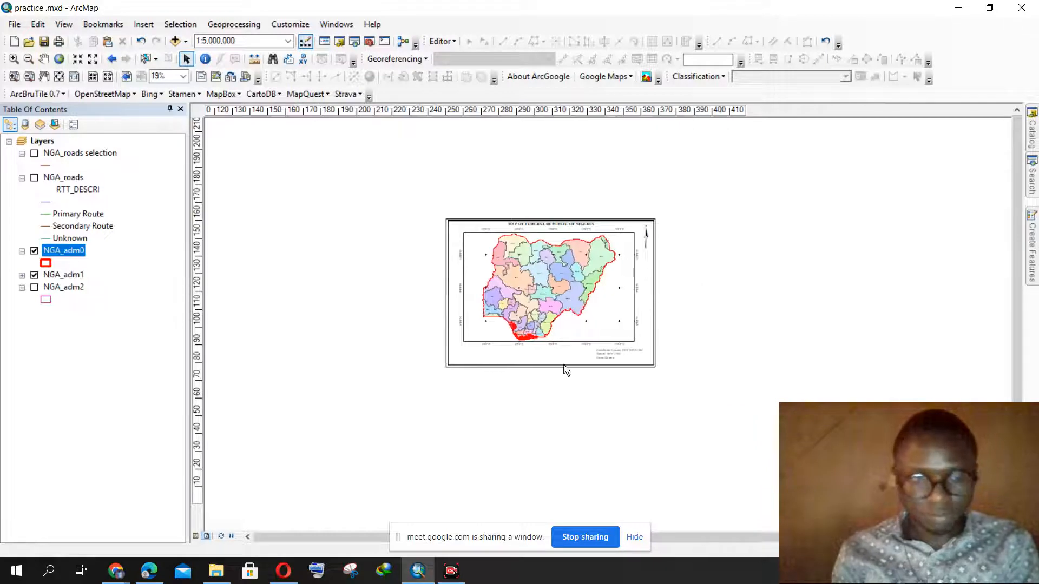
pyautogui.scroll(-1, 568, 373)
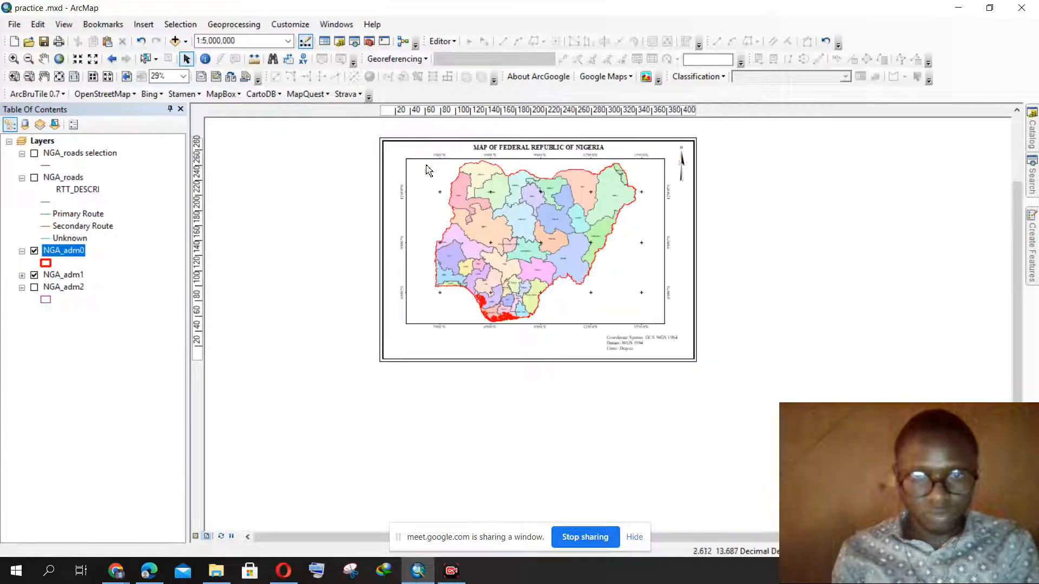
pyautogui.click(144, 25)
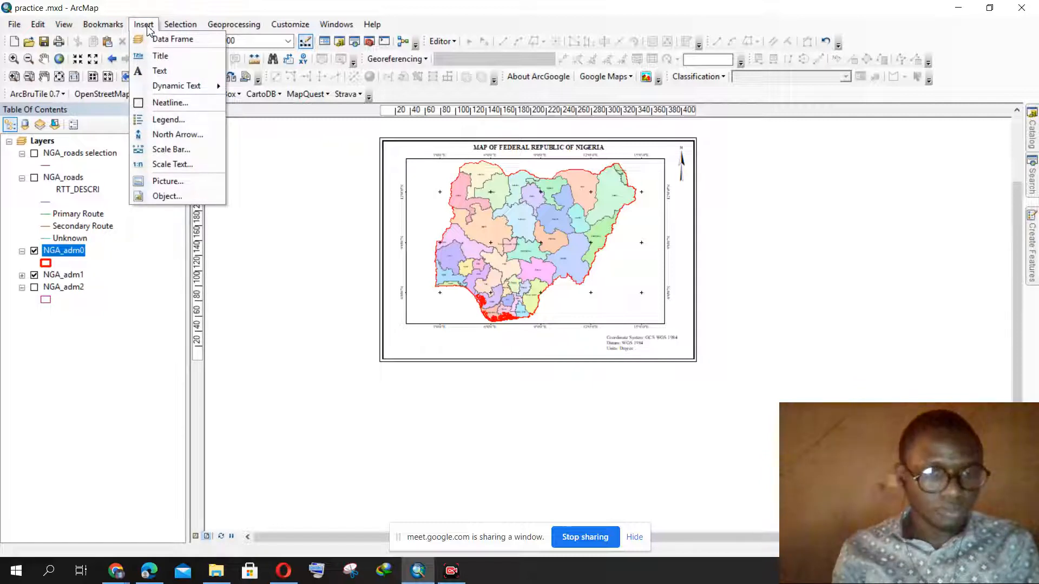
pyautogui.click(187, 124)
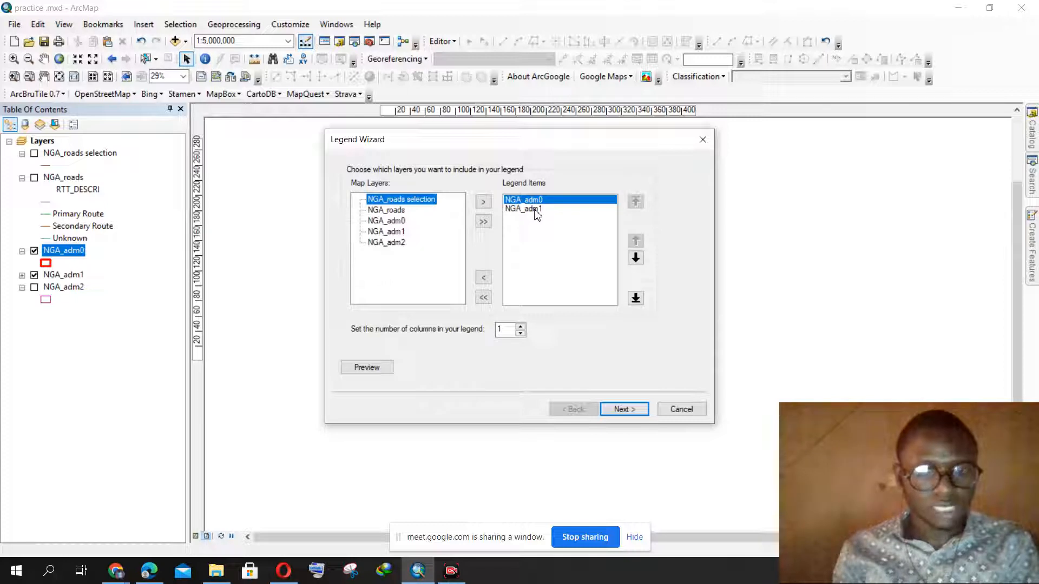
pyautogui.click(701, 141)
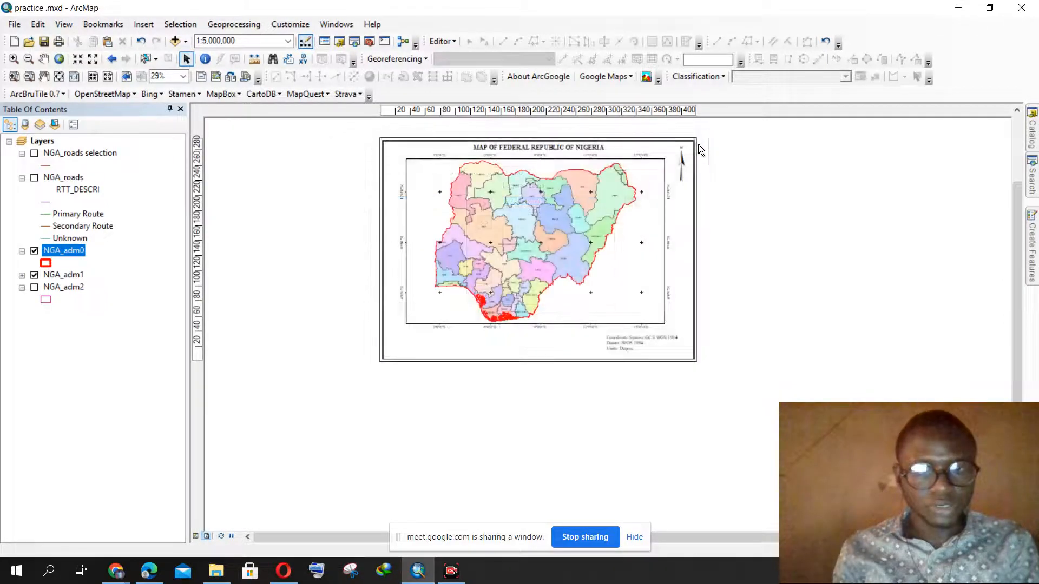
# Rename the NGA_adm0 layer to NIGERIA in its layer properties
pyautogui.doubleClick(68, 254)
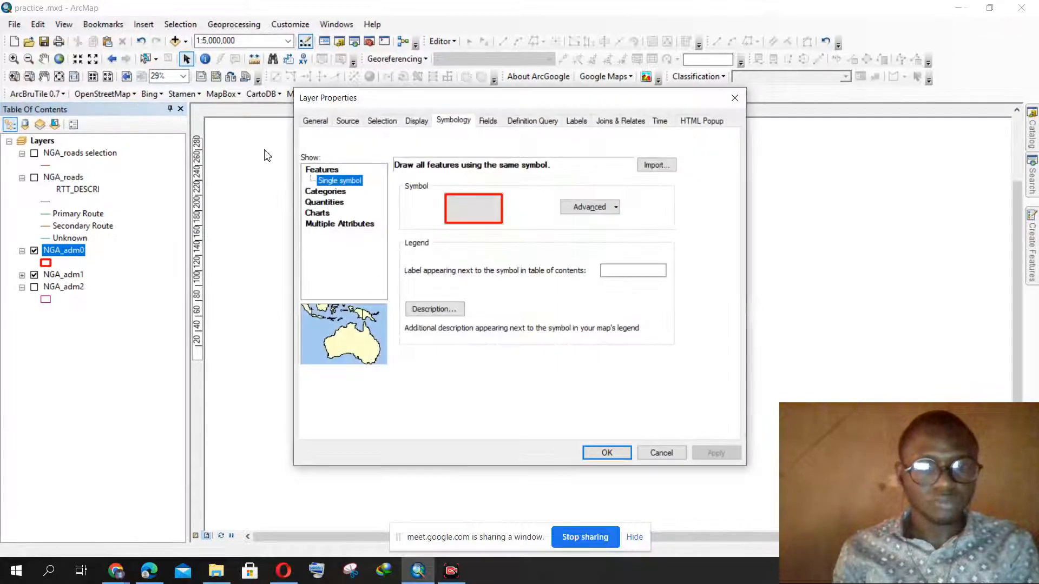
pyautogui.click(318, 121)
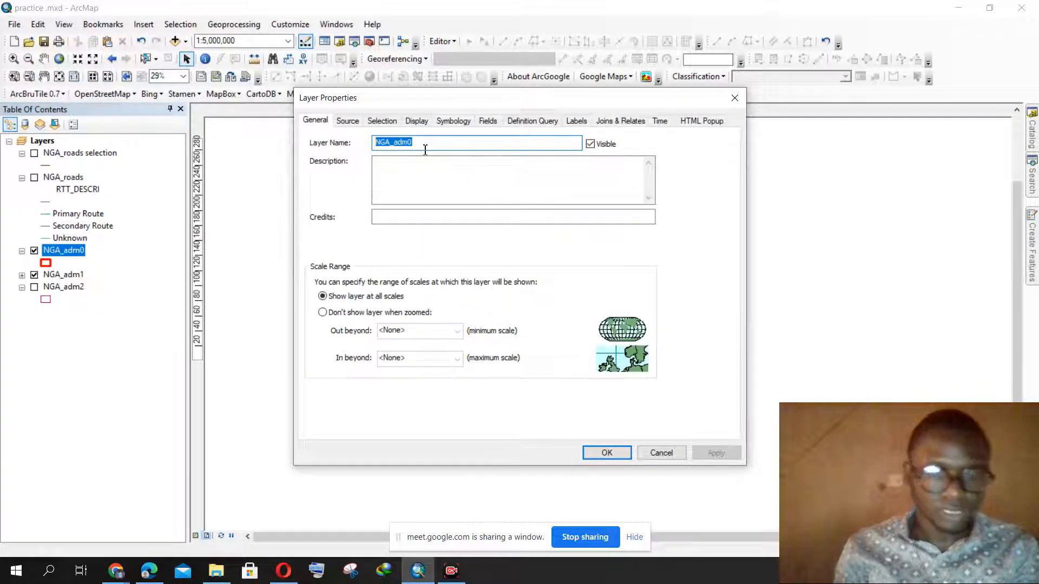
pyautogui.write('NI')
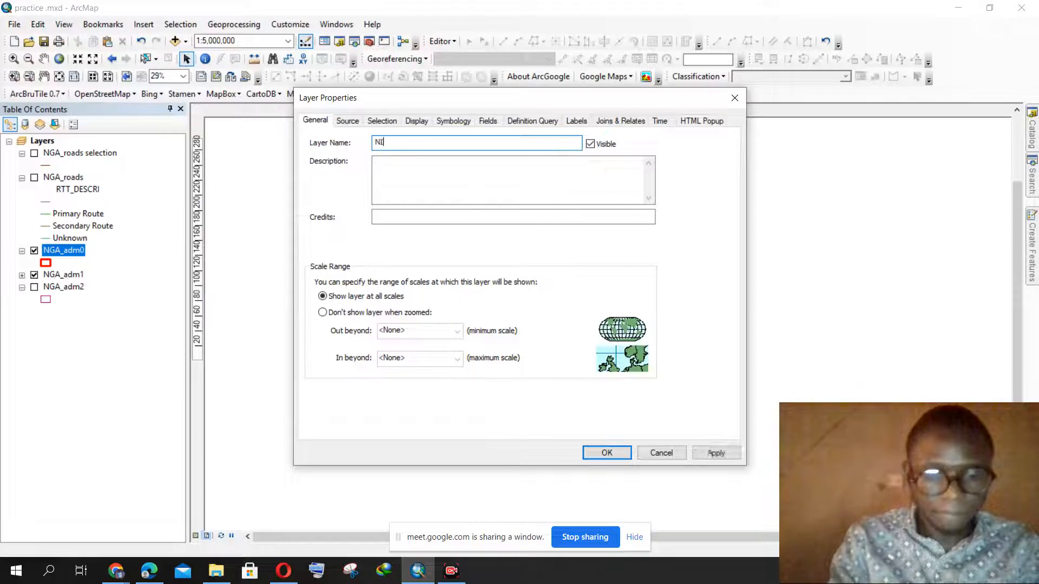
pyautogui.write('GERIA')
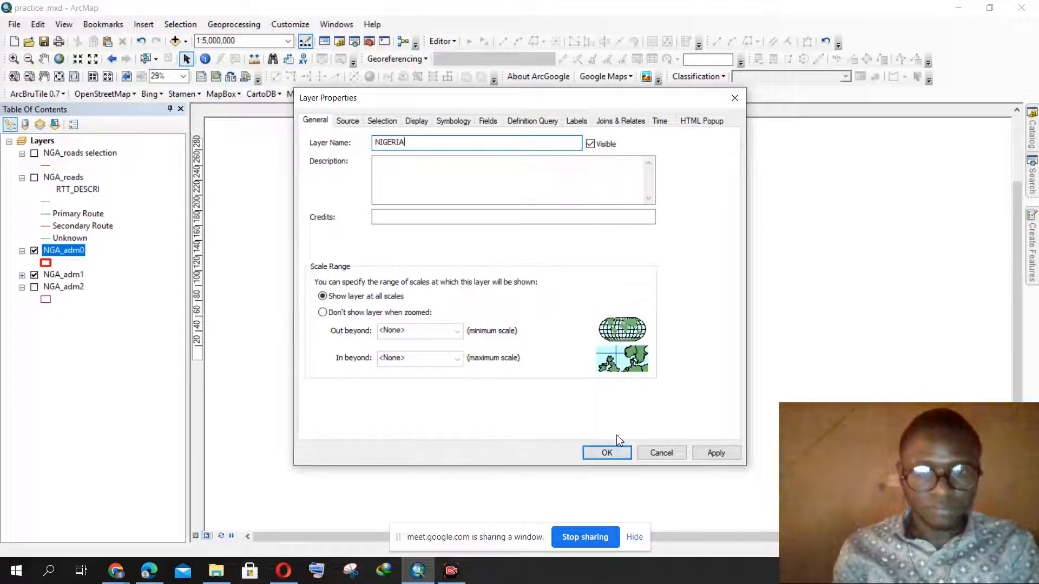
pyautogui.click(613, 454)
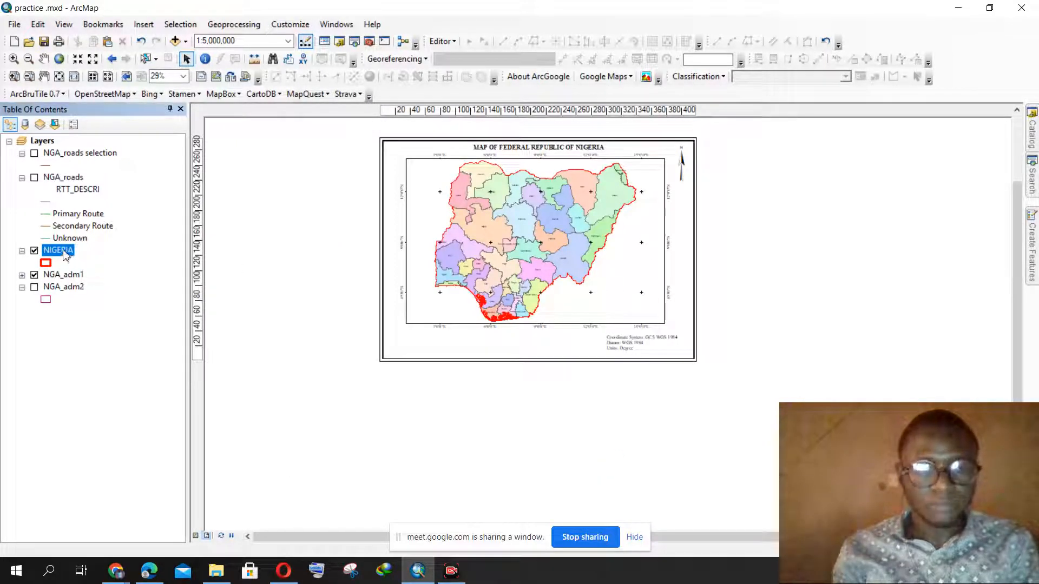
pyautogui.click(154, 27)
pyautogui.moveTo(184, 87)
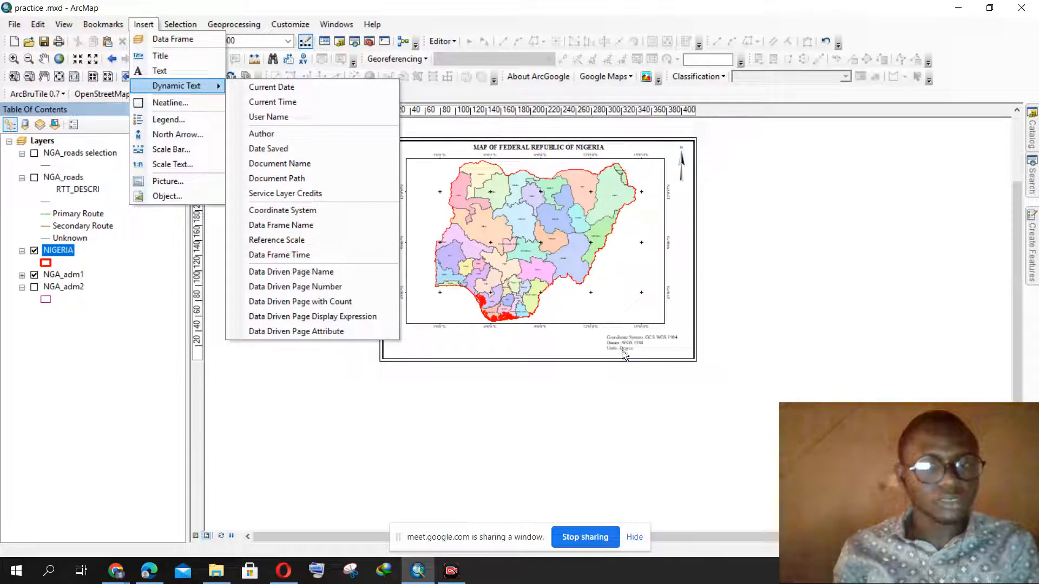
pyautogui.click(275, 387)
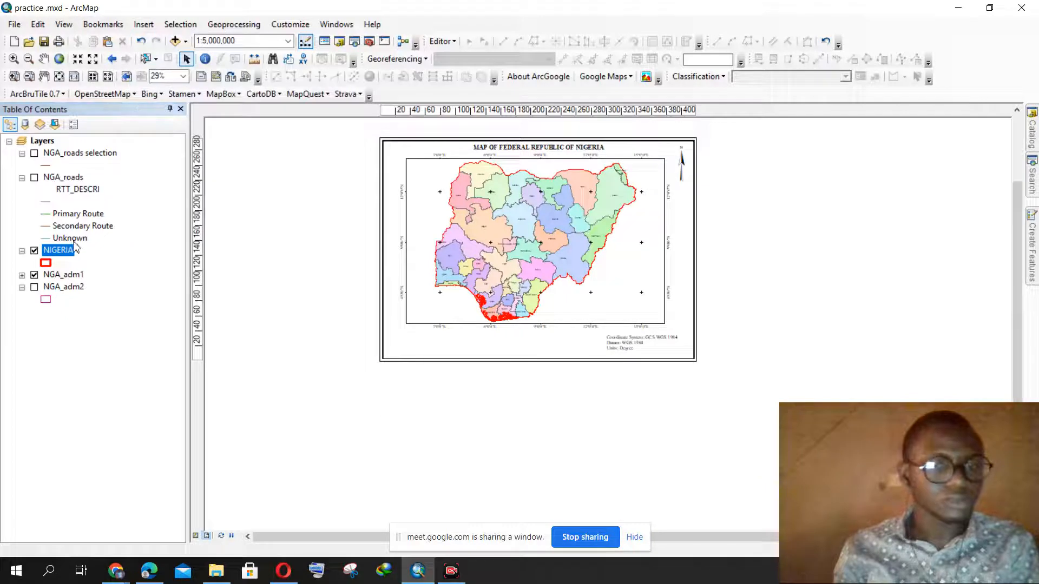
# Rename the NGA_adm1 layer to STATES in its layer properties
pyautogui.click(51, 277)
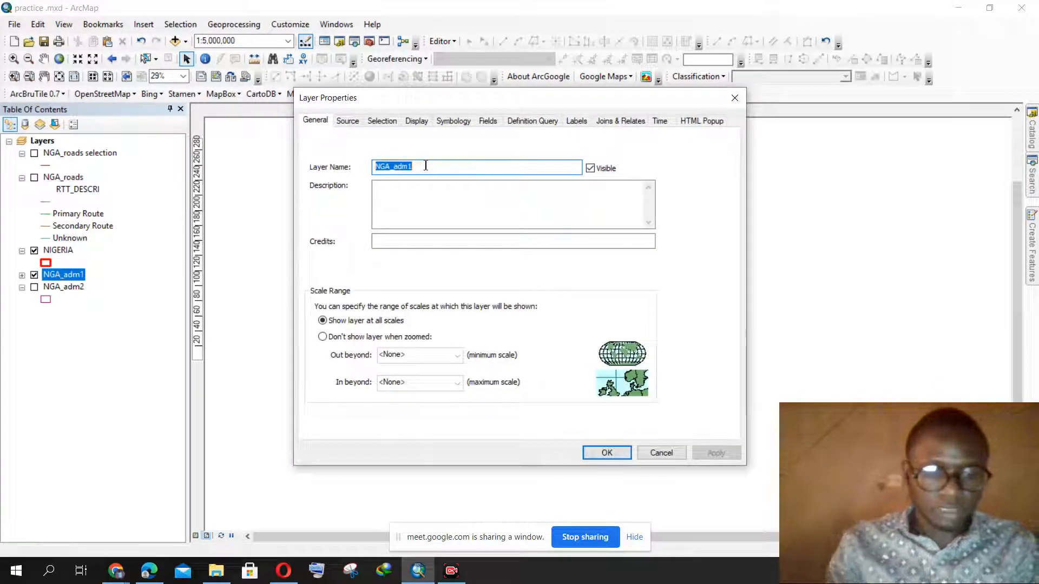
pyautogui.write('STATE')
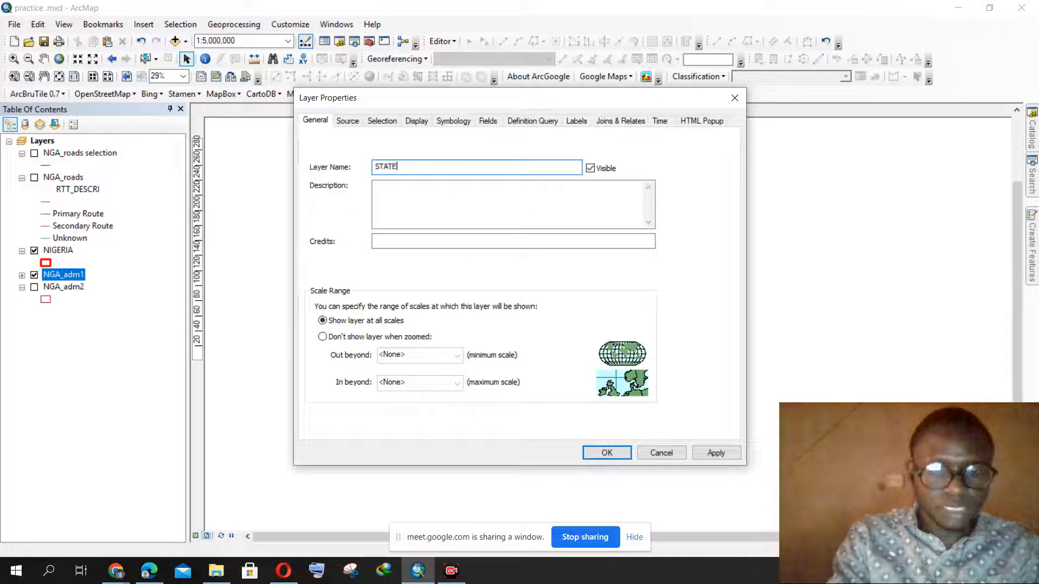
pyautogui.write('S')
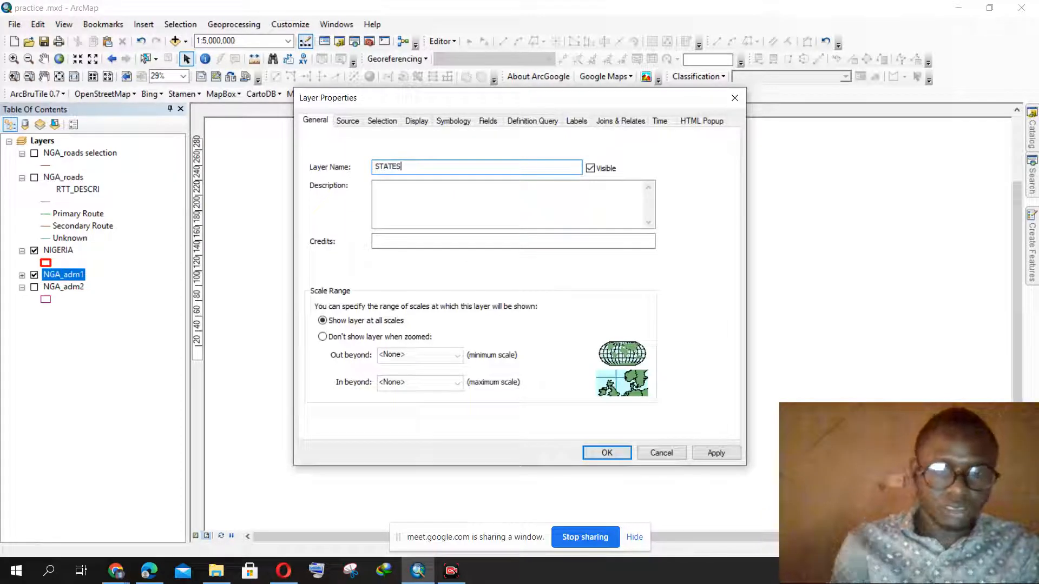
pyautogui.click(606, 453)
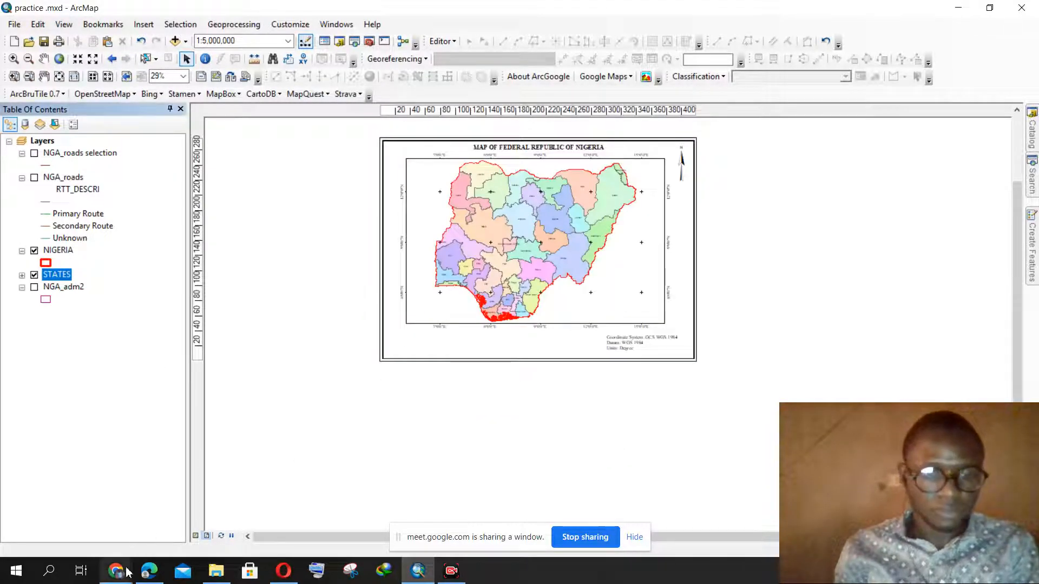
pyautogui.moveTo(125, 571)
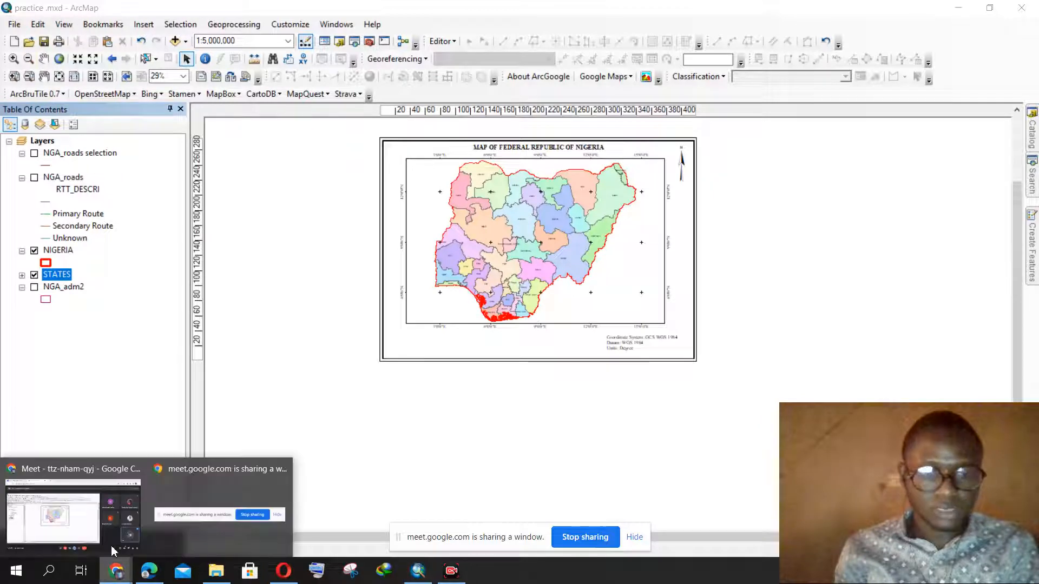
pyautogui.click(75, 536)
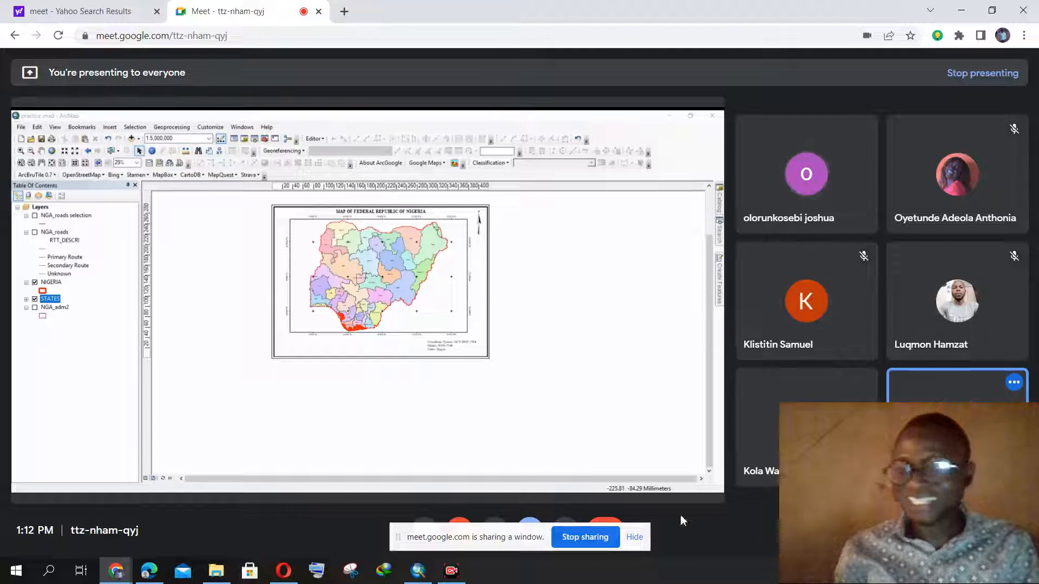
pyautogui.click(419, 578)
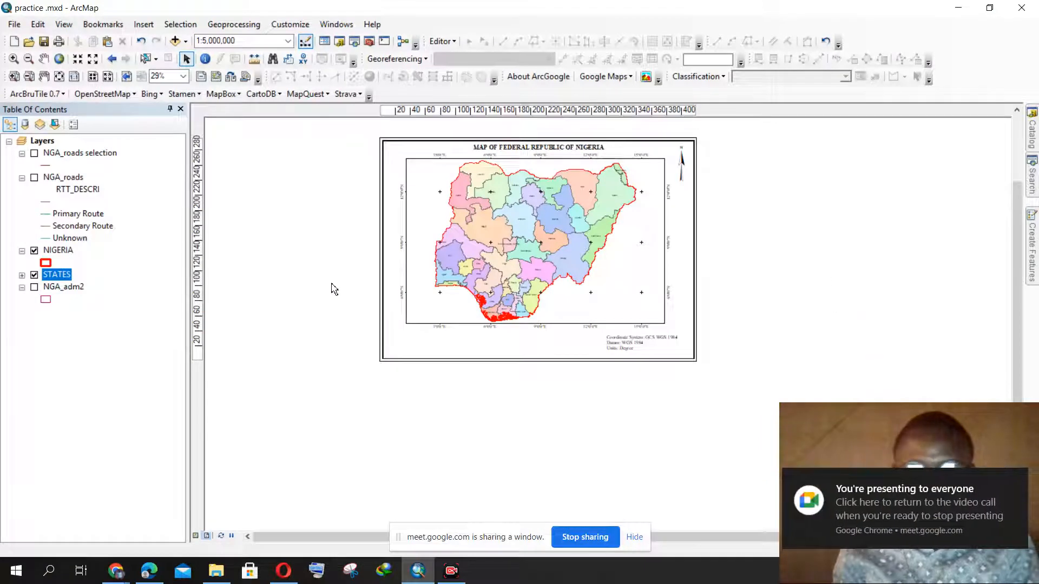
pyautogui.scroll(-1, 330, 278)
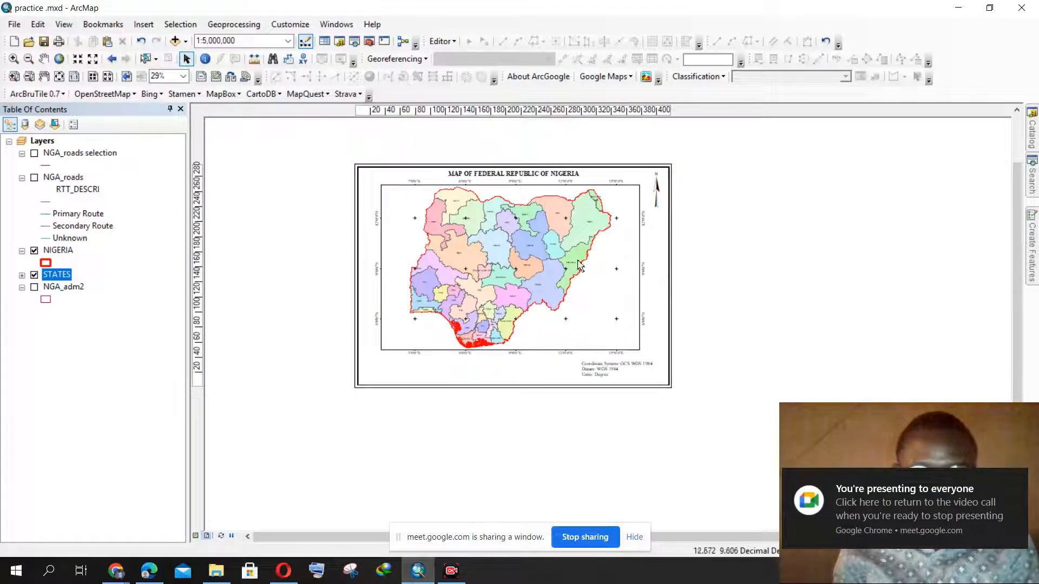
pyautogui.scroll(-1, 589, 250)
pyautogui.scroll(1, 648, 252)
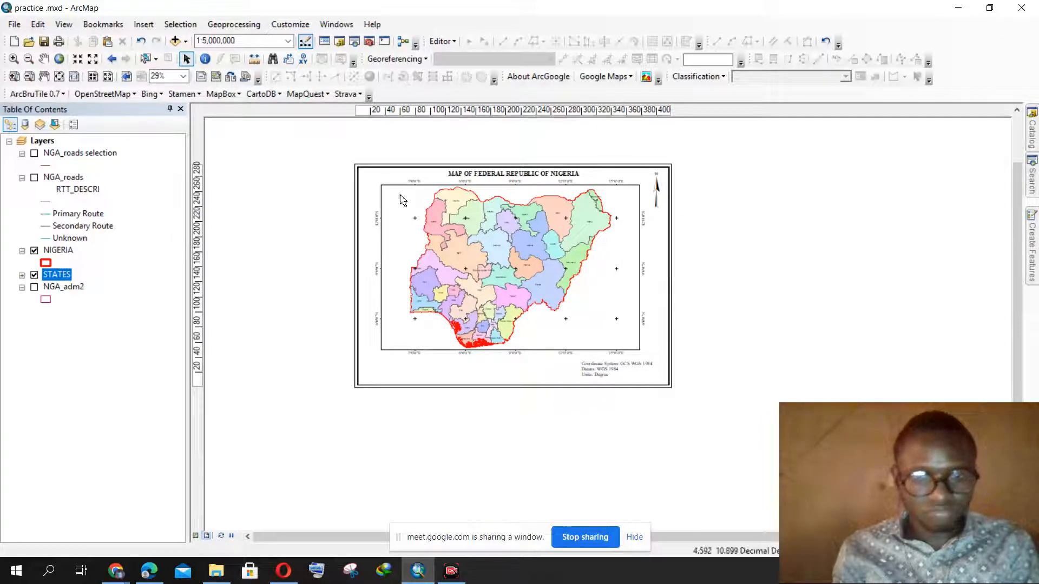
# Start a one-column legend containing the NIGERIA and STATES layers, and centre its title
pyautogui.click(143, 24)
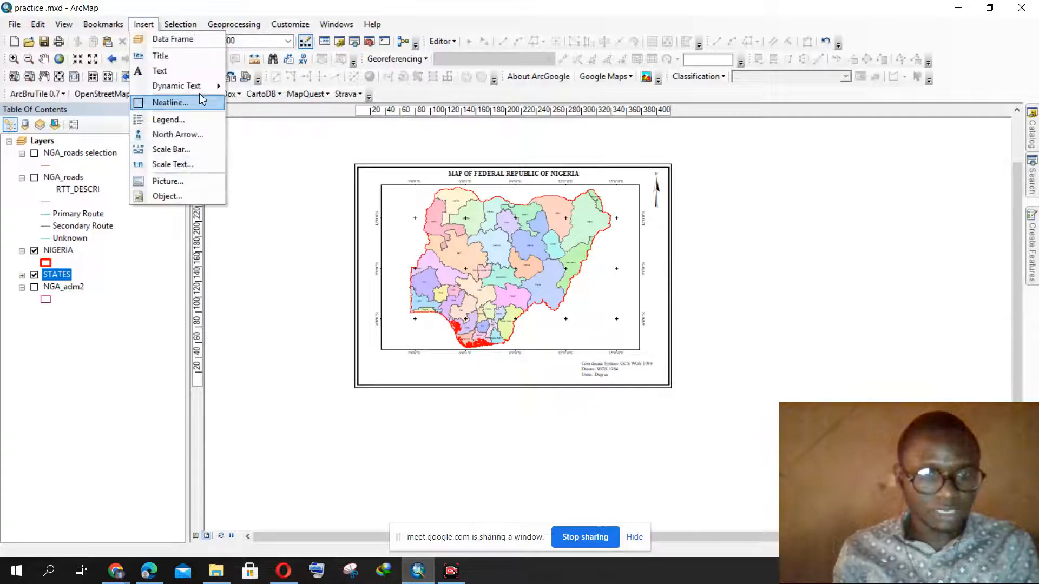
pyautogui.click(197, 119)
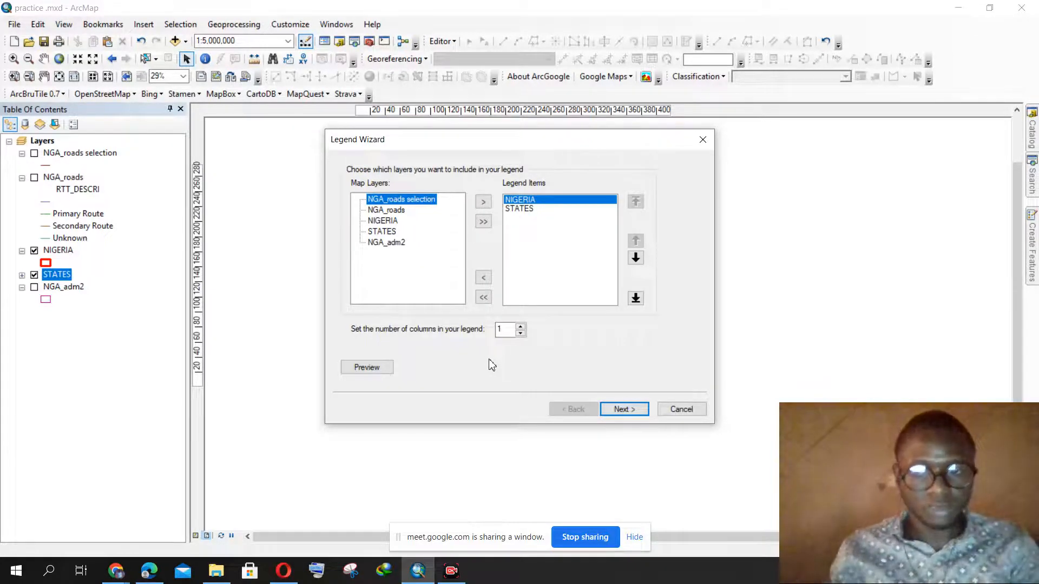
pyautogui.click(625, 410)
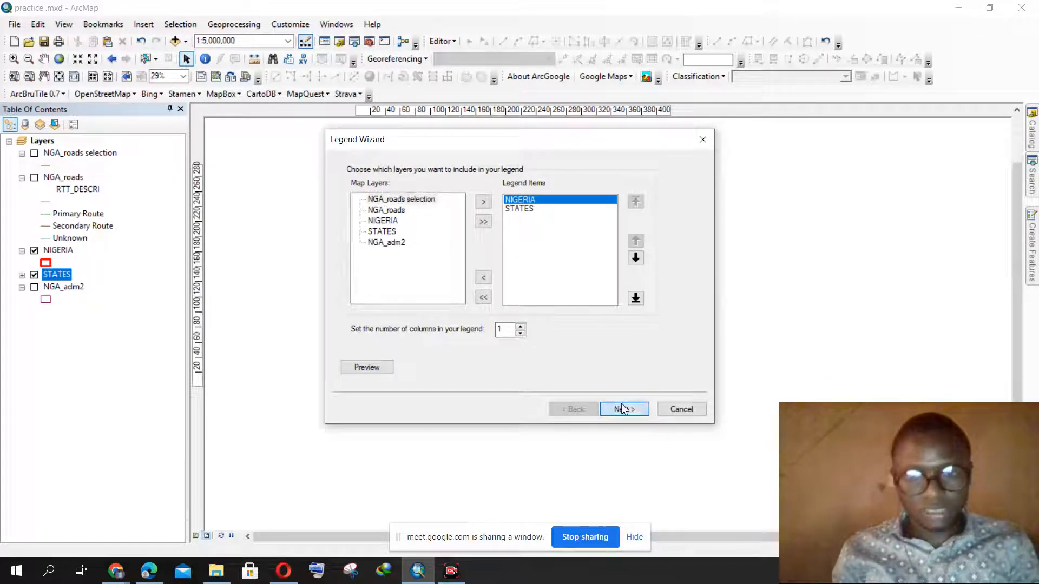
pyautogui.click(543, 332)
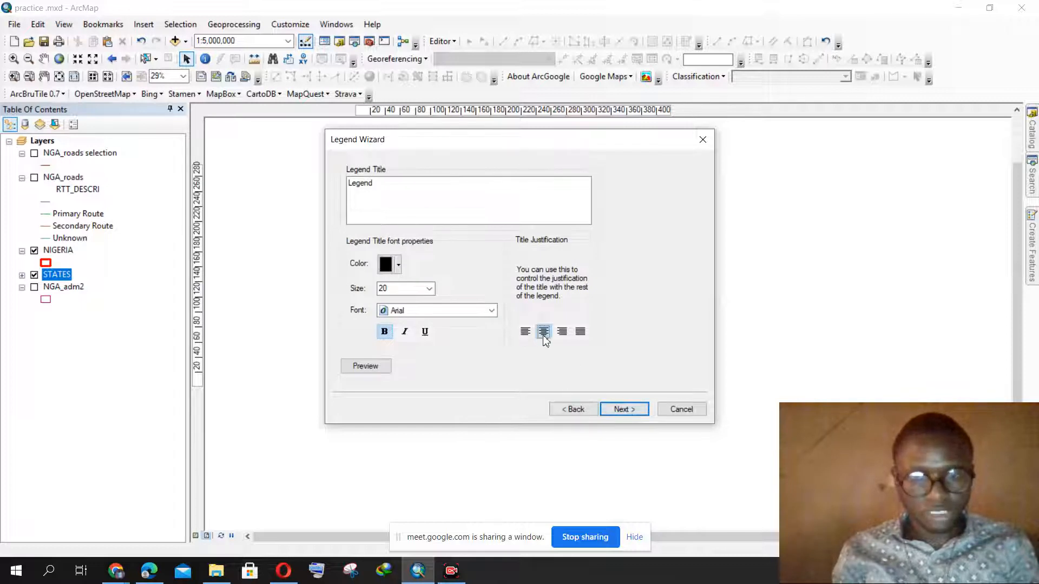
# Set the legend title's font to Times New Roman and choose a larger font size
pyautogui.click(432, 311)
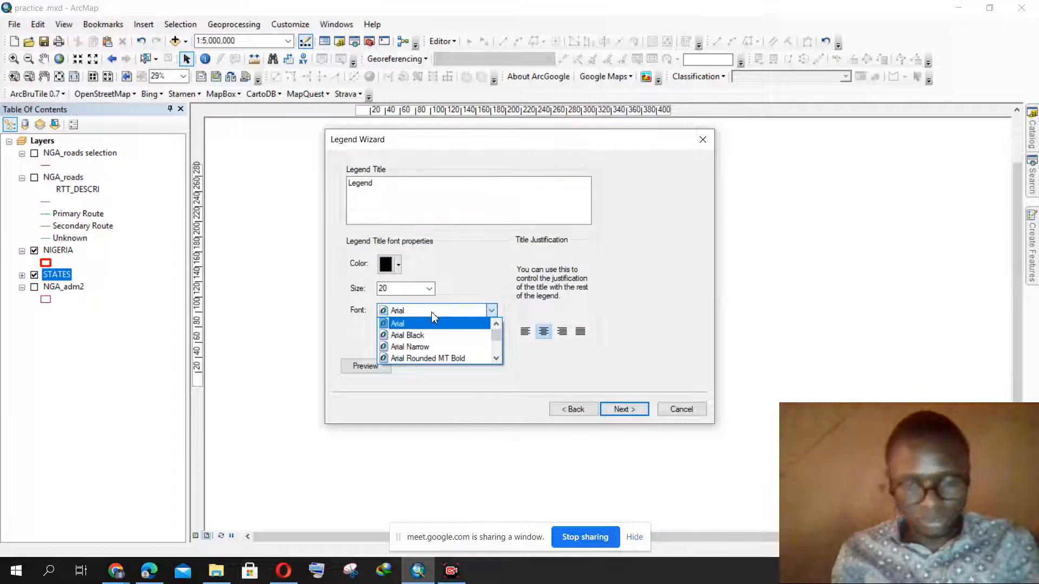
pyautogui.write('ti')
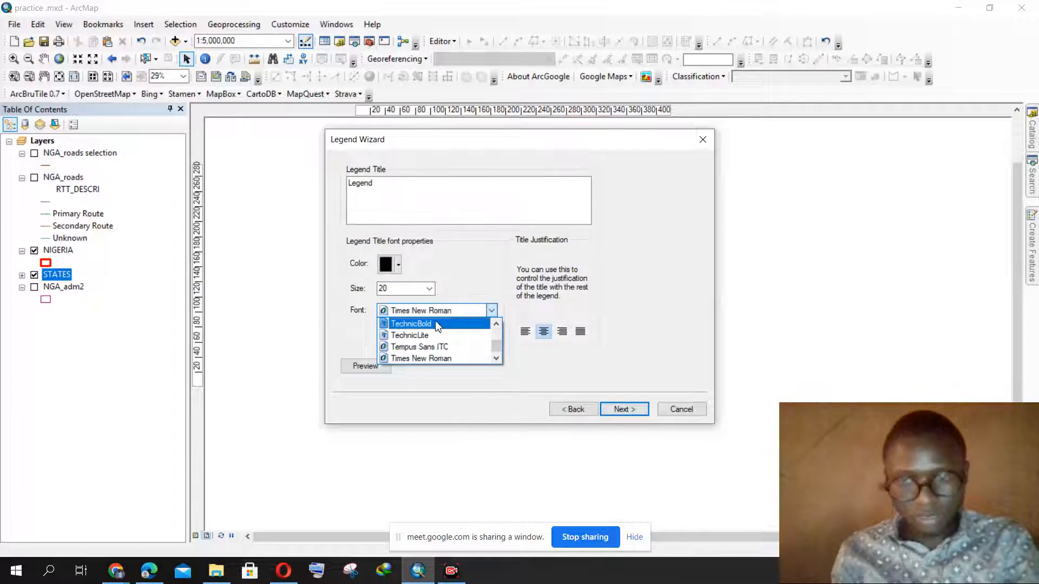
pyautogui.click(438, 358)
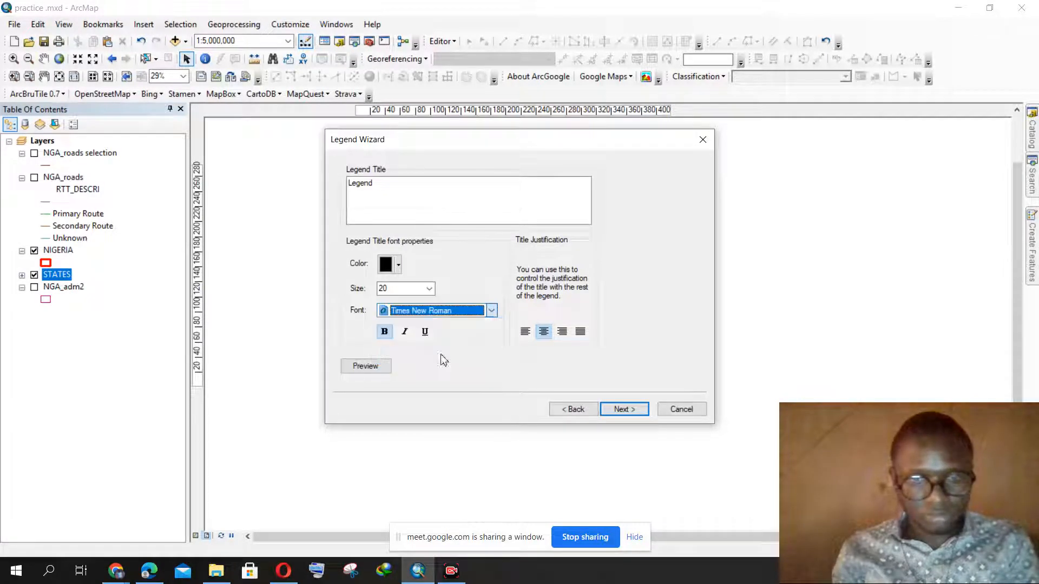
pyautogui.click(429, 290)
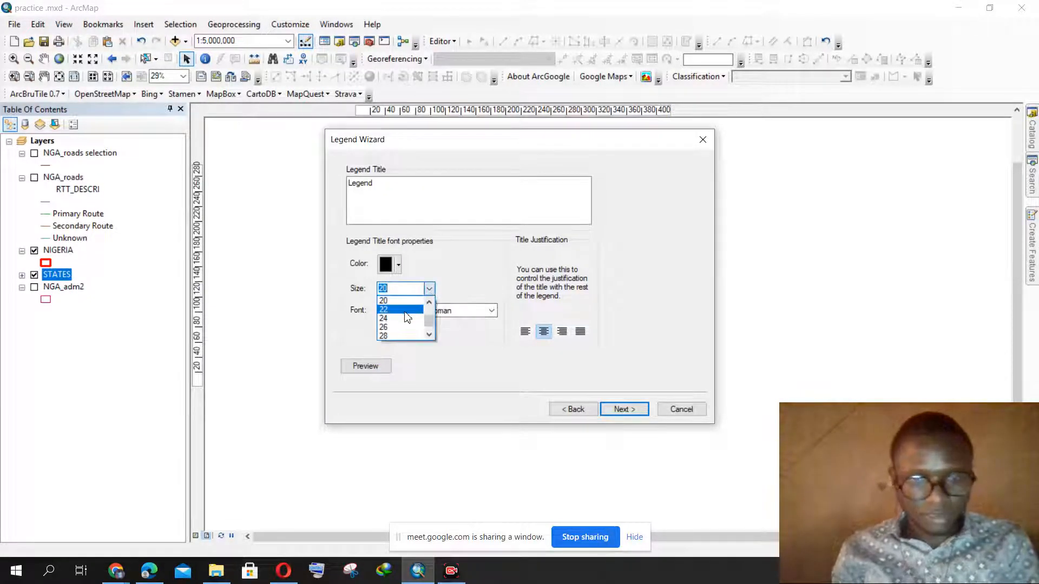
pyautogui.click(405, 318)
pyautogui.click(628, 410)
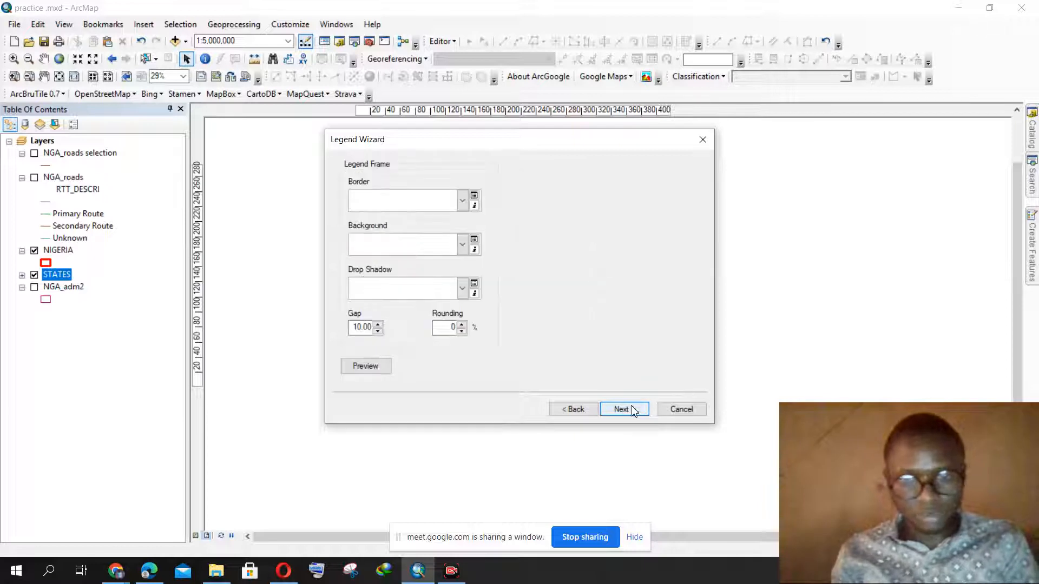
# Give the NIGERIA and STATES items Natural Area patches and finish the one-column legend with the default frame and spacing
pyautogui.click(634, 412)
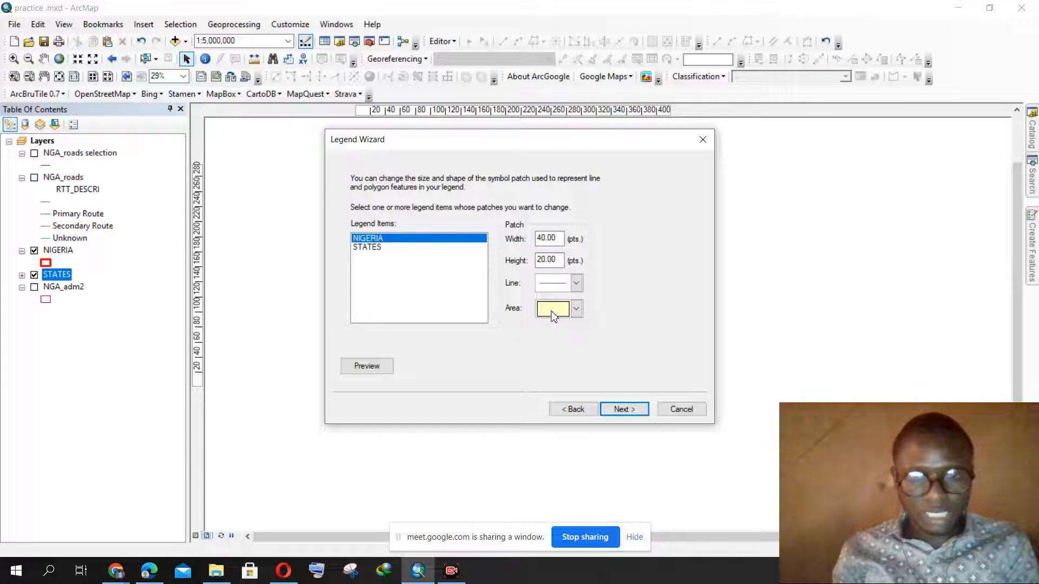
pyautogui.click(577, 310)
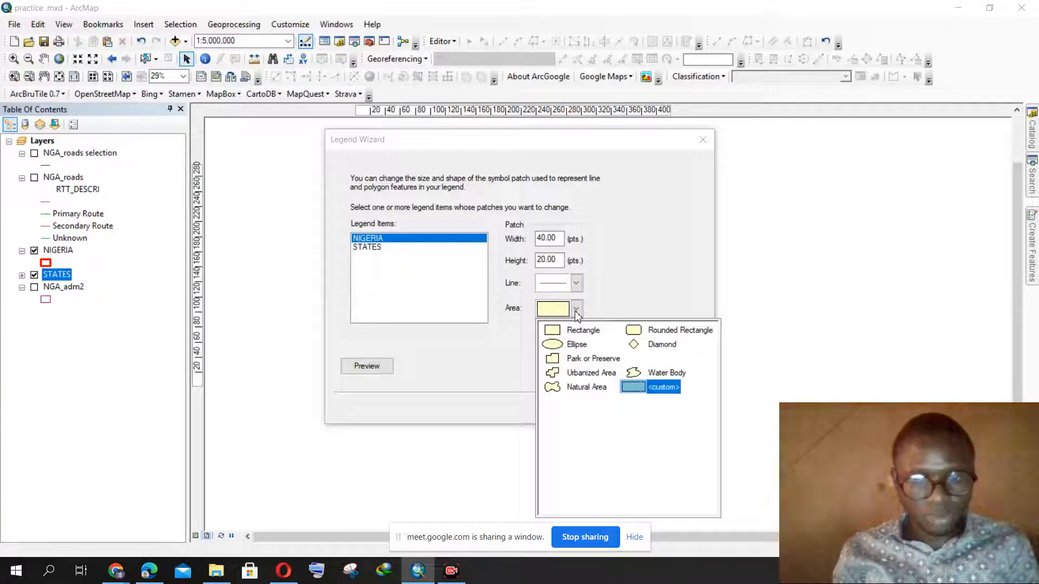
pyautogui.click(577, 389)
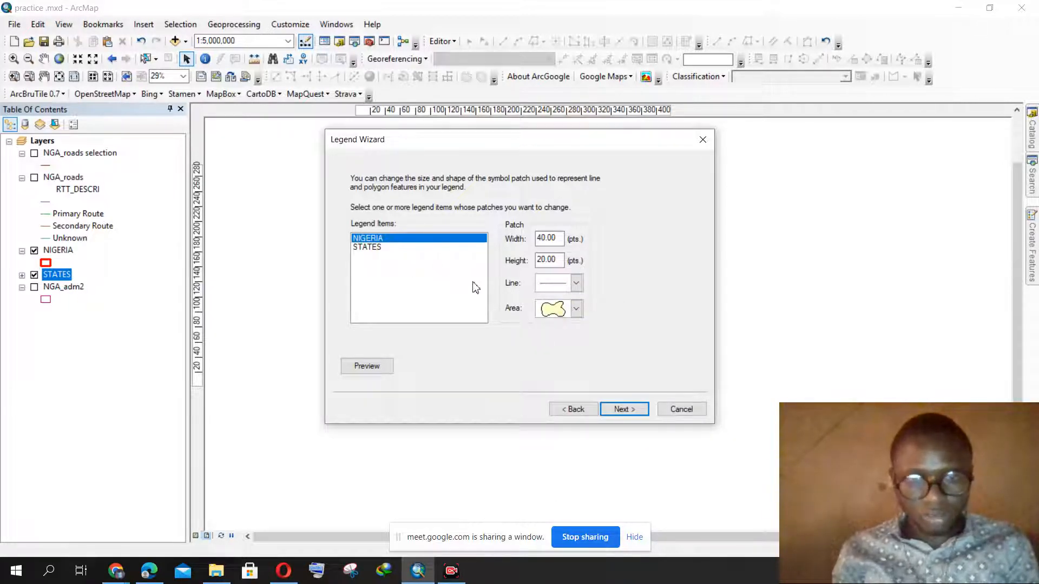
pyautogui.click(371, 248)
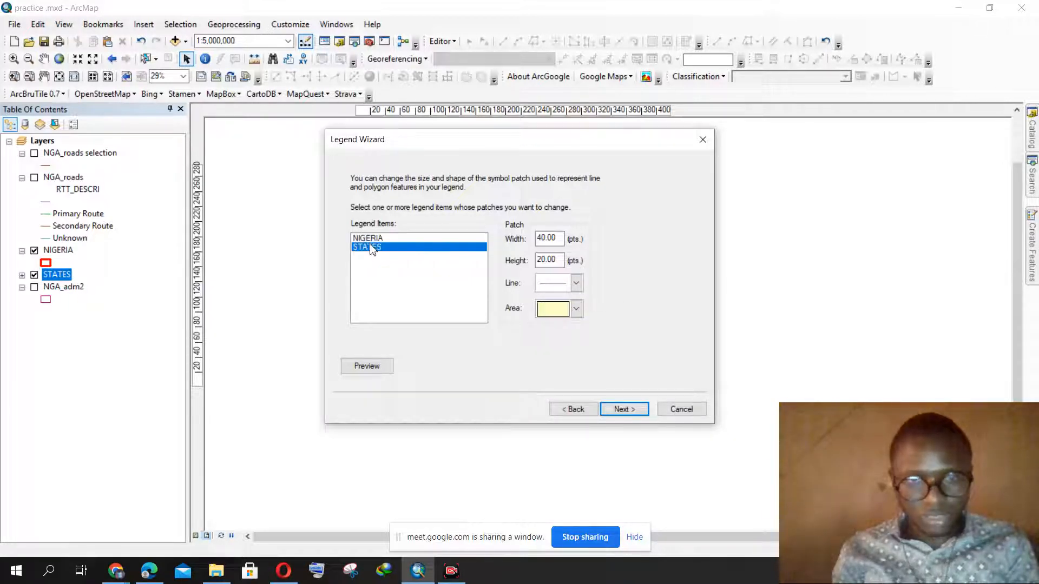
pyautogui.click(577, 309)
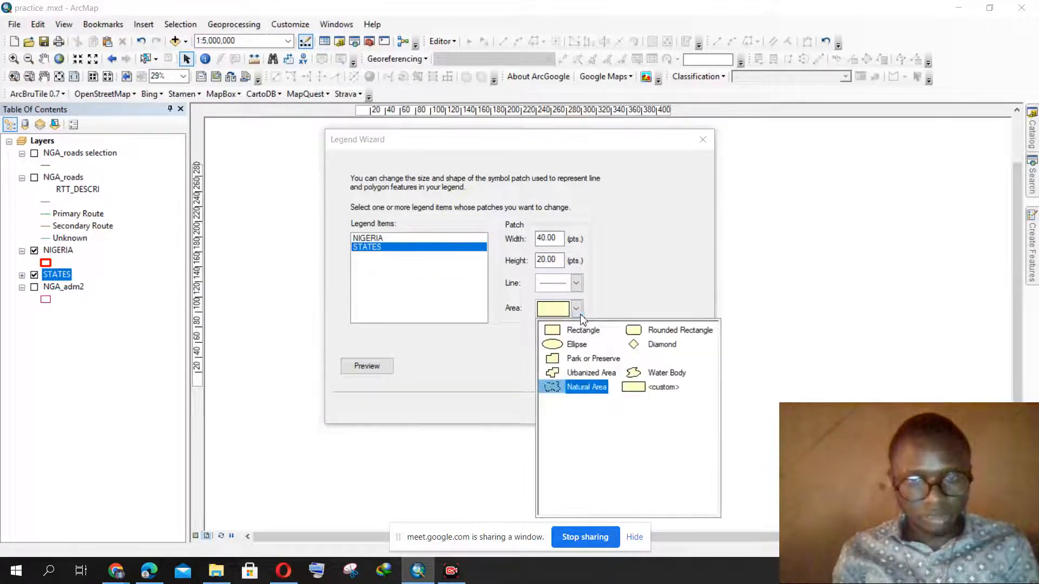
pyautogui.click(587, 387)
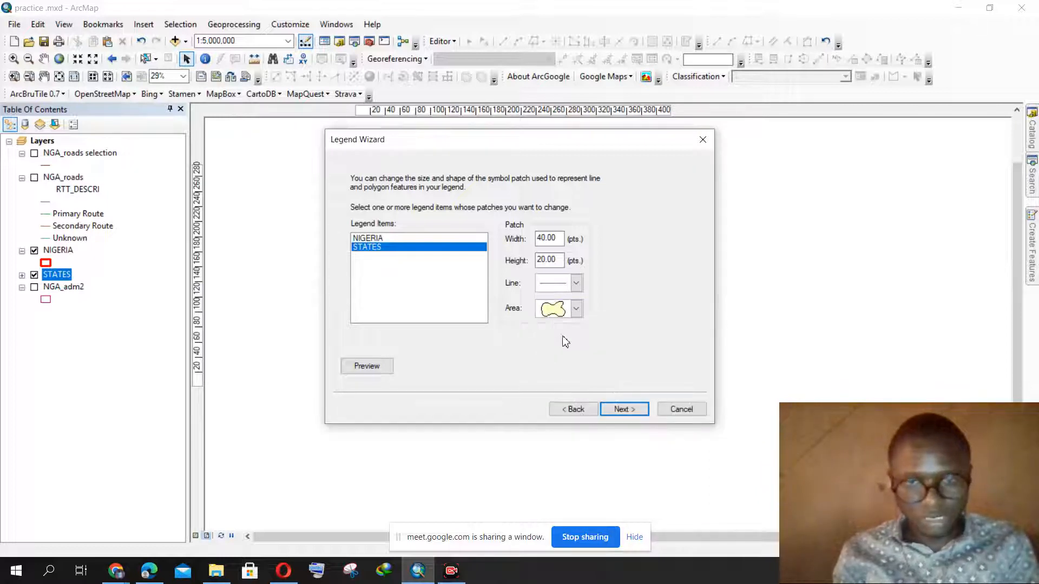
pyautogui.click(624, 410)
pyautogui.click(624, 409)
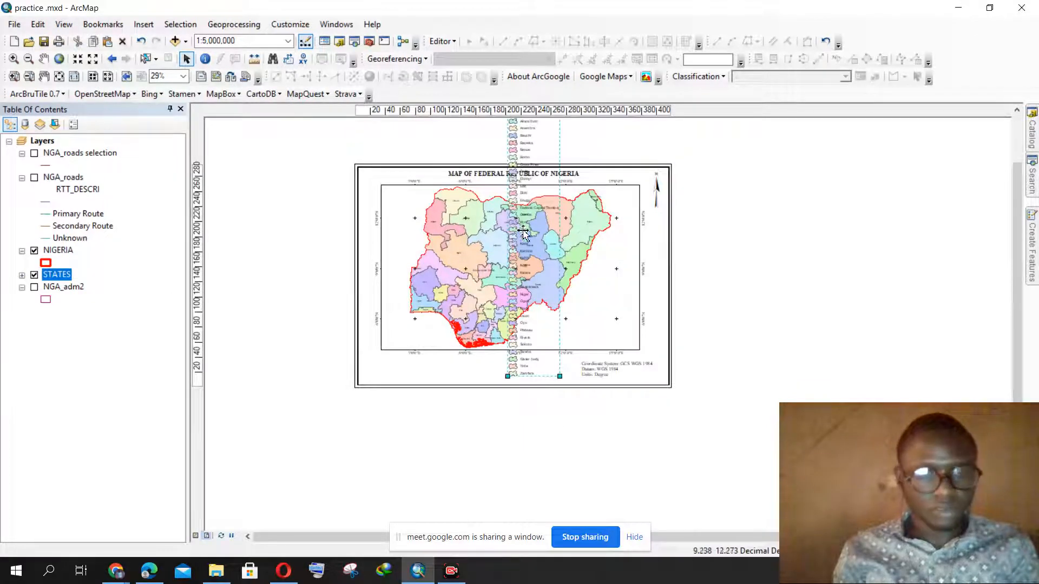
# Examine how the one-column legend fits the page and compare it with the state classes listed under the STATES layer
pyautogui.scroll(1, 525, 201)
pyautogui.scroll(1, 541, 201)
pyautogui.scroll(-1, 542, 199)
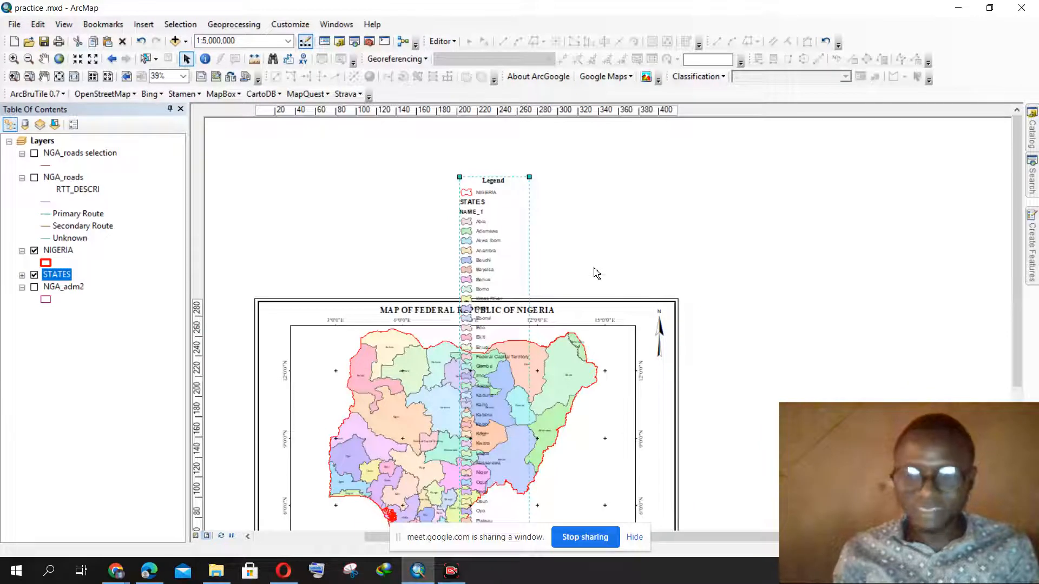
pyautogui.moveTo(643, 255); pyautogui.dragTo(644, 194)
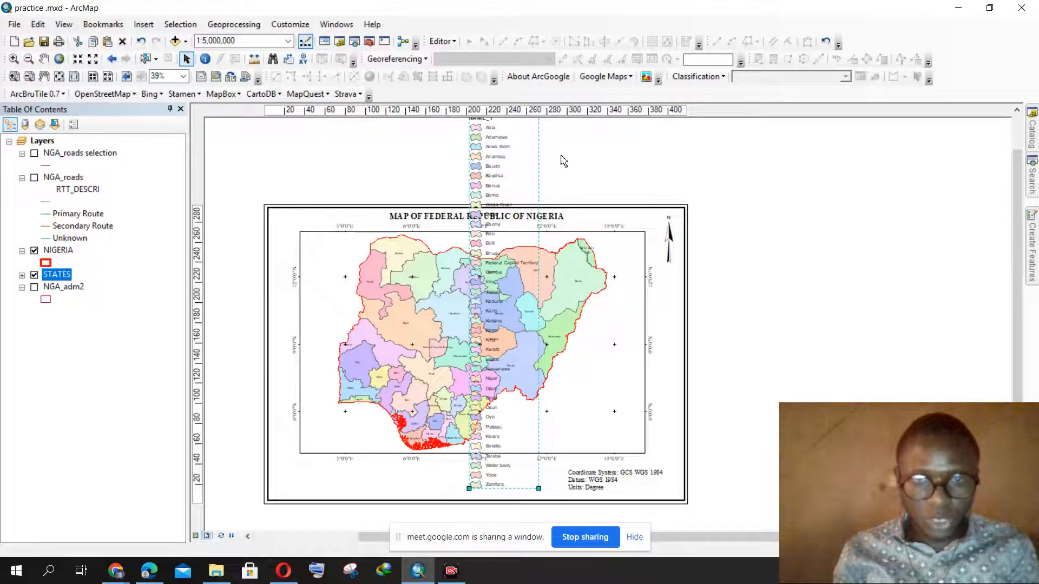
pyautogui.moveTo(576, 161); pyautogui.dragTo(584, 250)
pyautogui.scroll(-1, 557, 253)
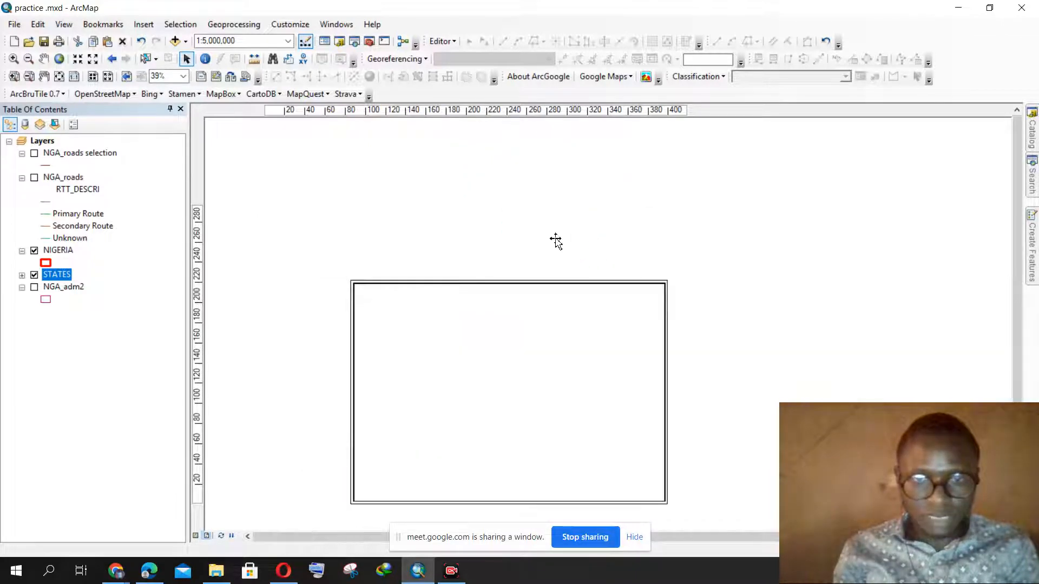
pyautogui.click(22, 275)
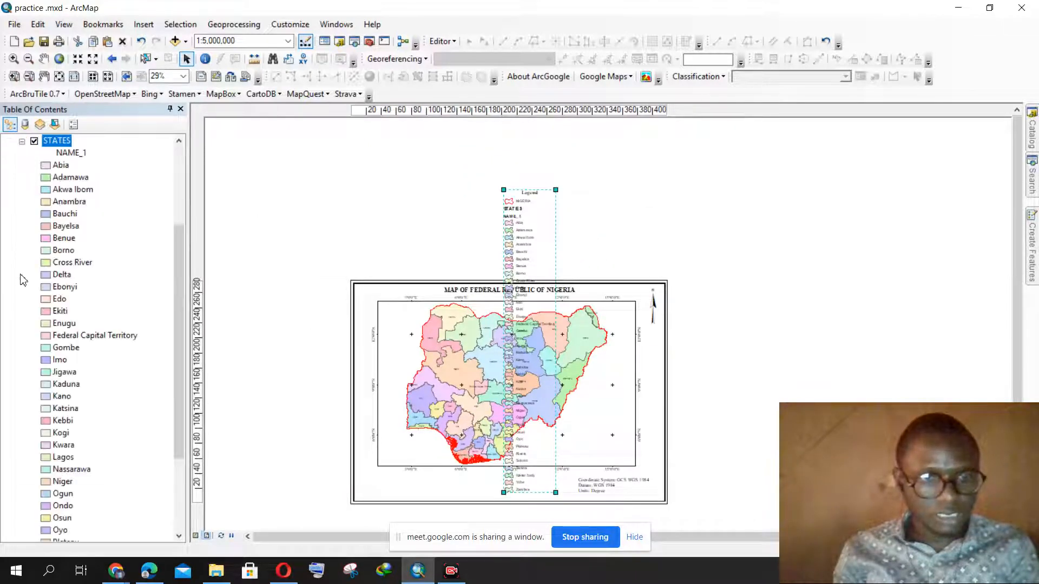
pyautogui.scroll(-3, 95, 226)
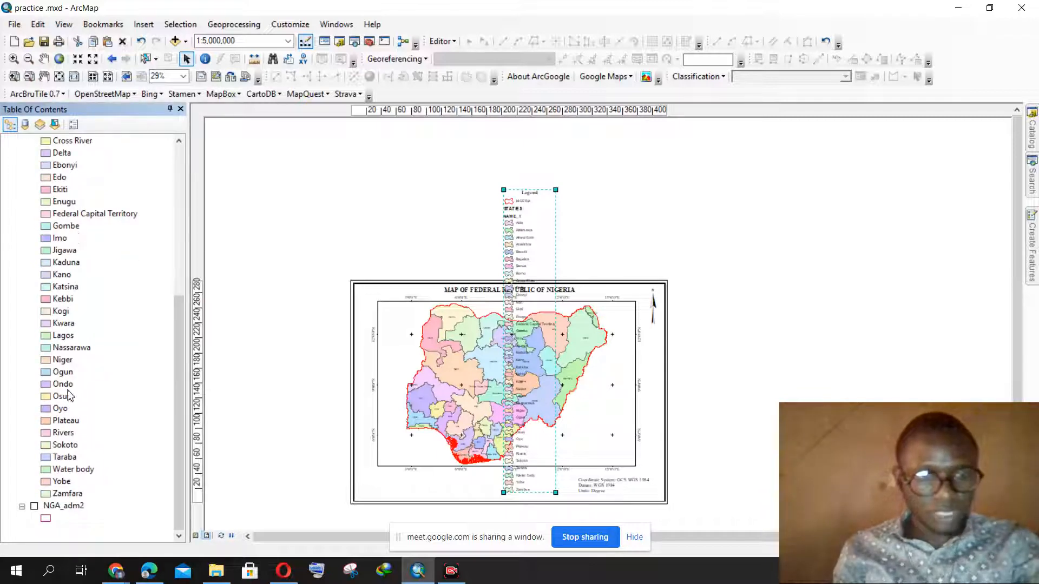
pyautogui.scroll(5, 76, 233)
pyautogui.scroll(1, 67, 219)
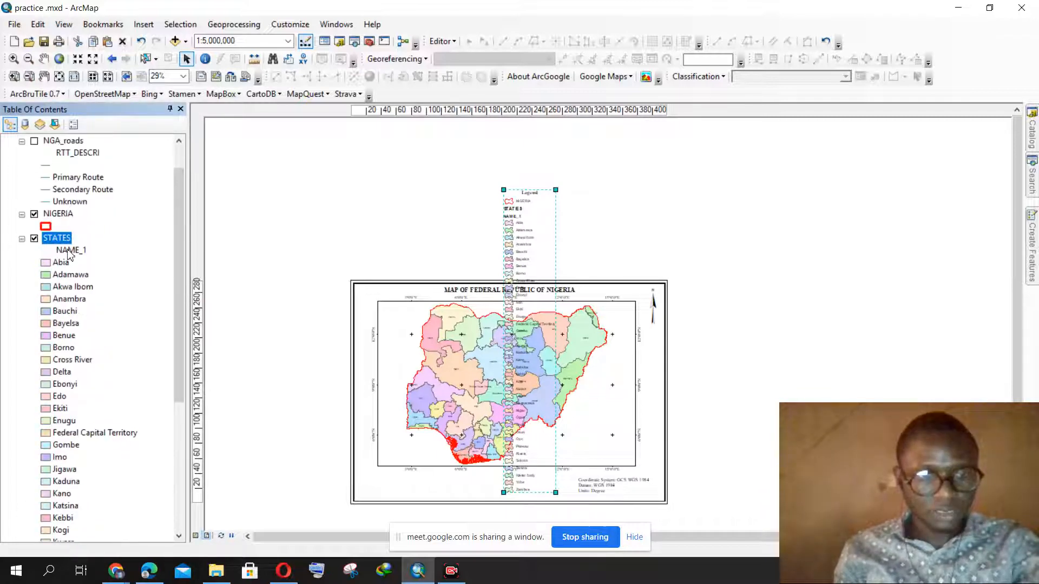
pyautogui.scroll(-6, 70, 262)
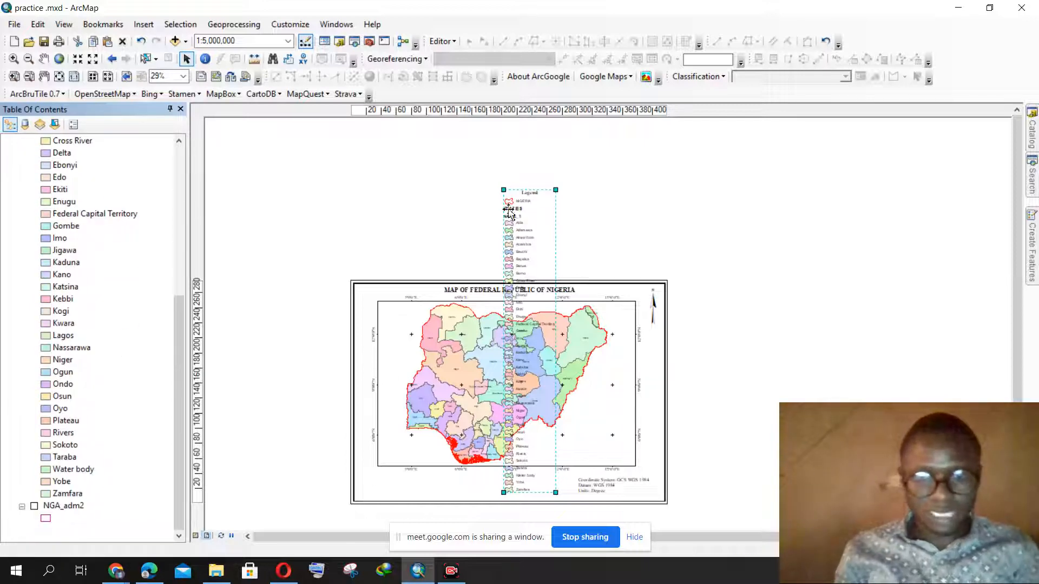
pyautogui.scroll(-1, 514, 227)
pyautogui.scroll(1, 525, 241)
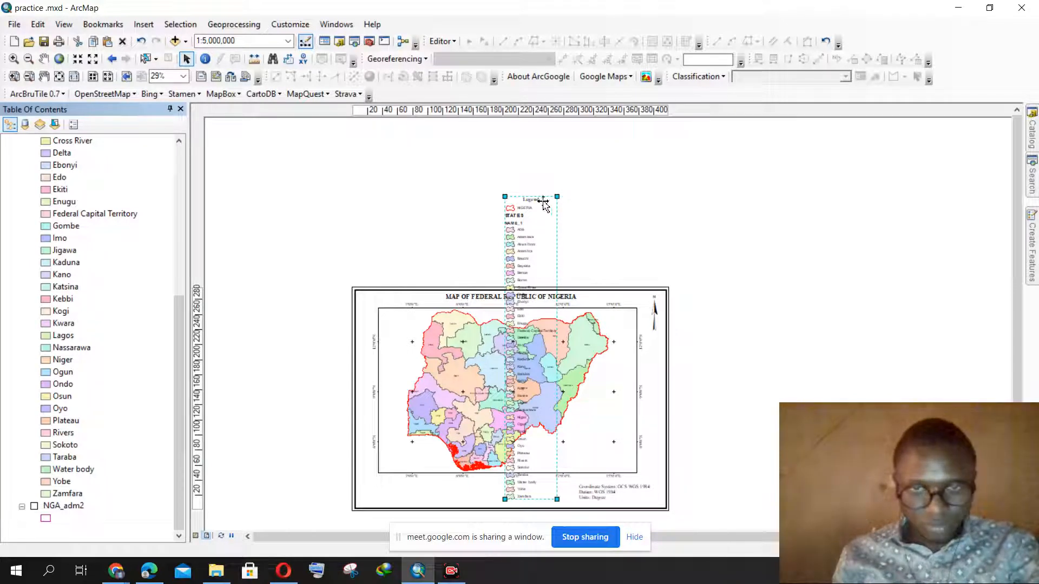
# Delete the one-column legend from the layout and collapse the class list of the STATES layer
pyautogui.rightClick(529, 223)
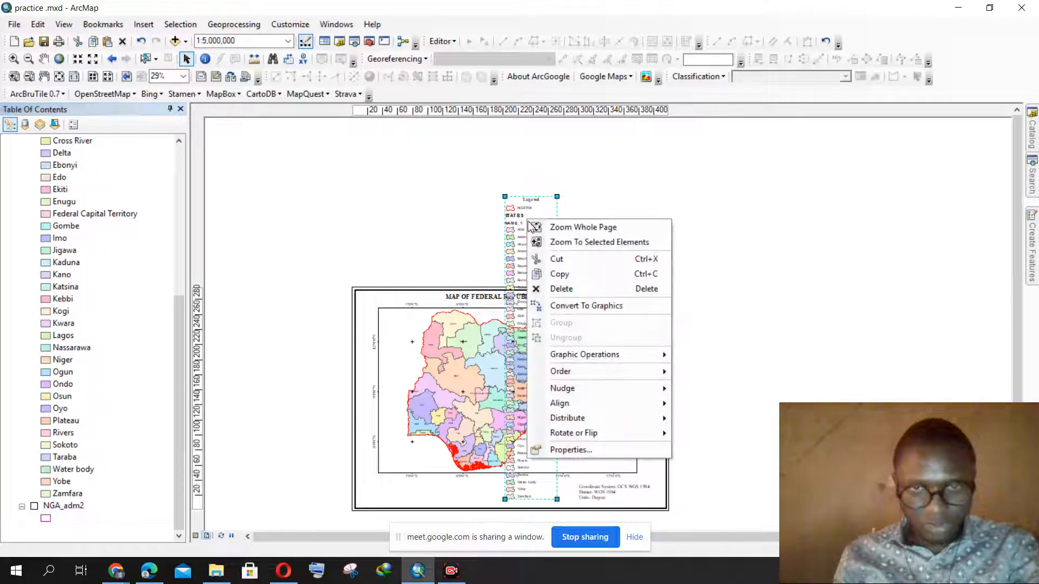
pyautogui.click(517, 205)
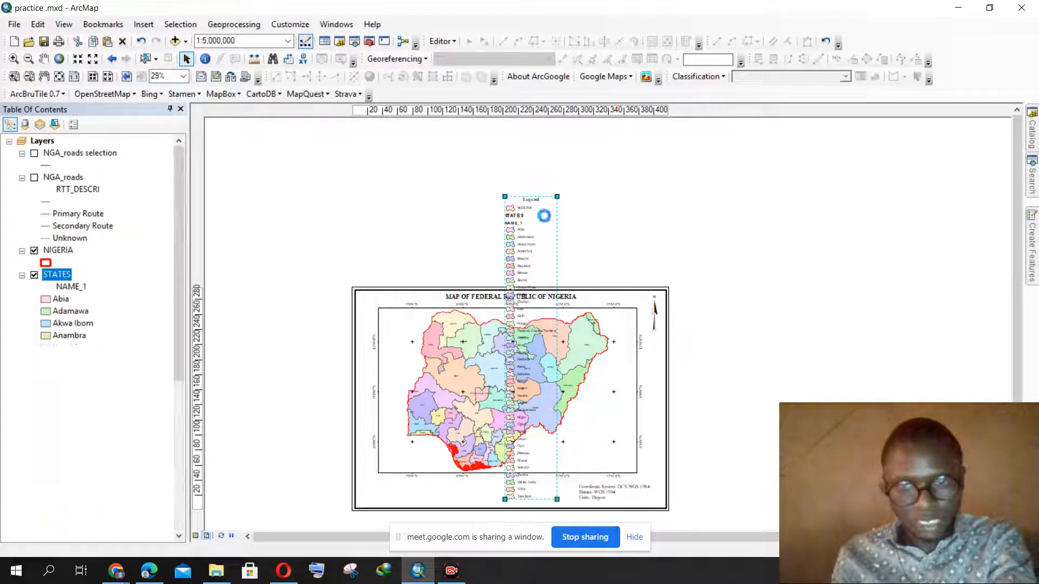
pyautogui.press('Delete')
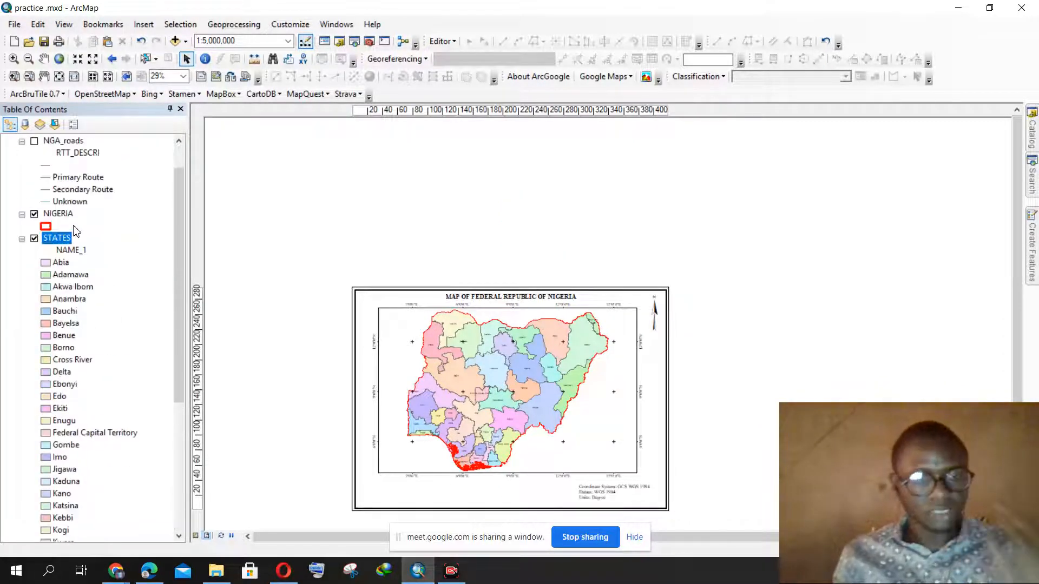
pyautogui.click(22, 239)
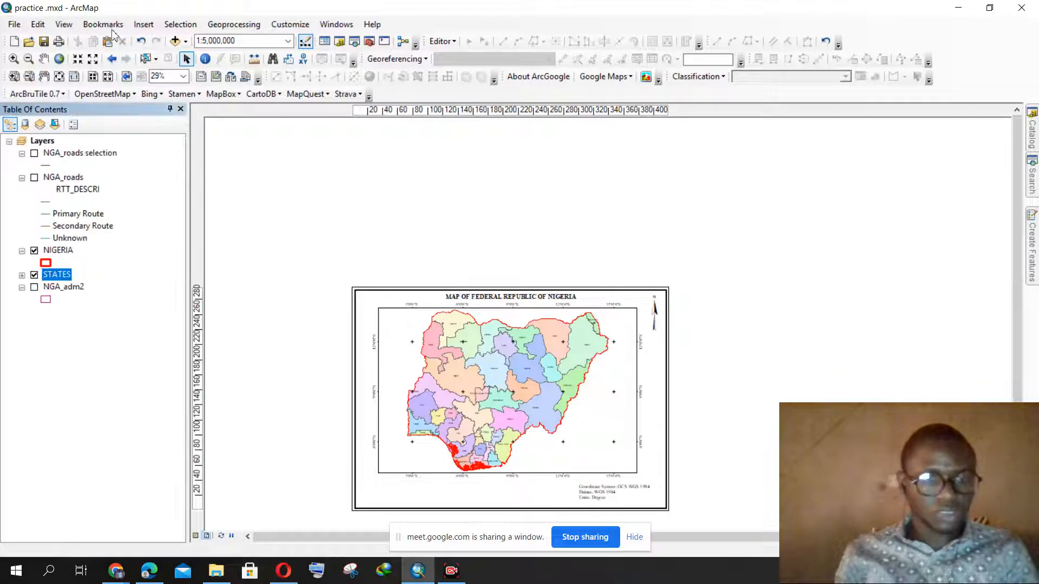
# Start a new seven-column legend containing the NIGERIA and STATES layers
pyautogui.click(143, 24)
pyautogui.click(168, 119)
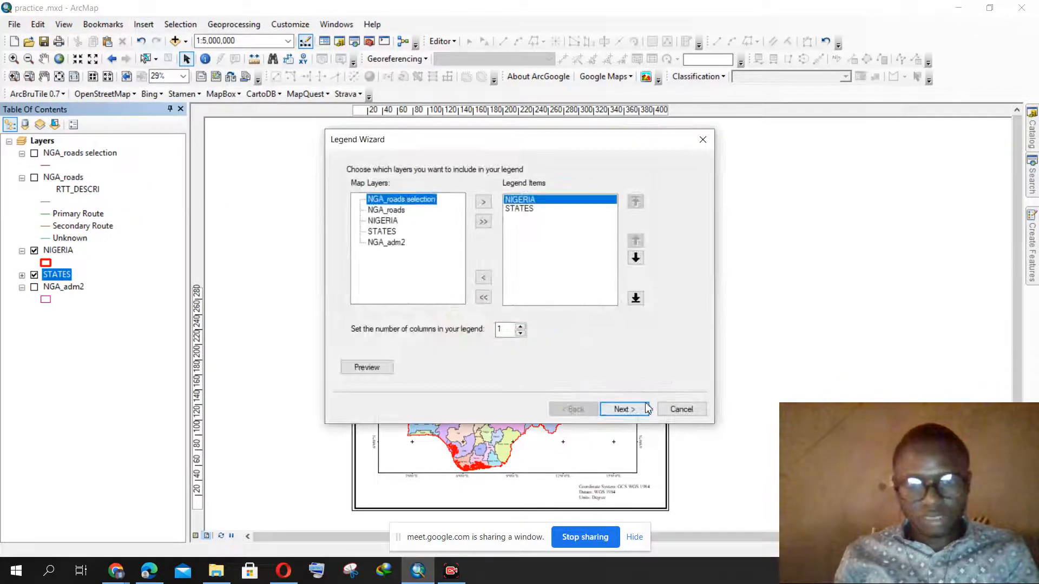
pyautogui.doubleClick(498, 330)
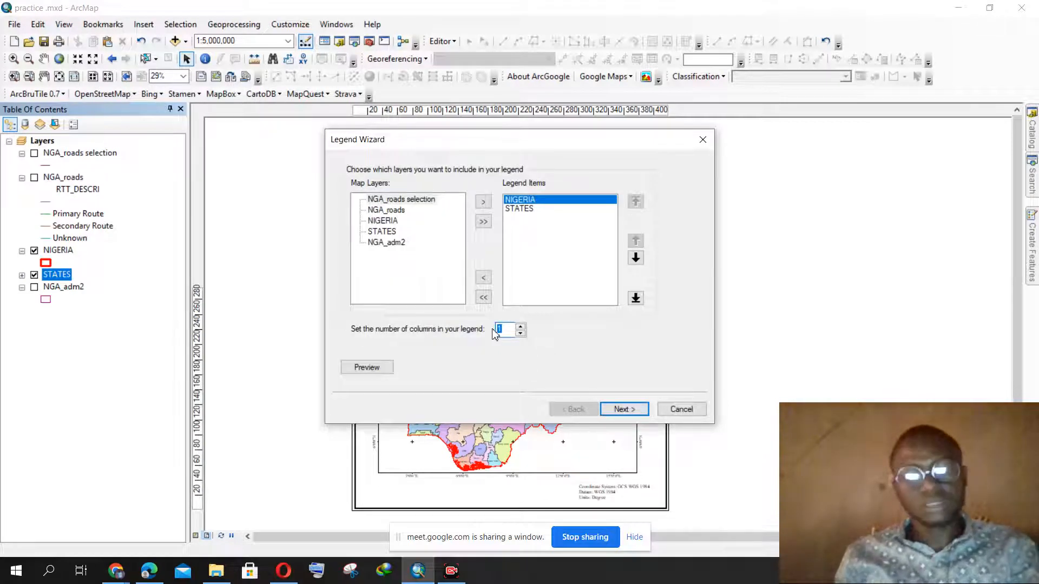
pyautogui.click(633, 410)
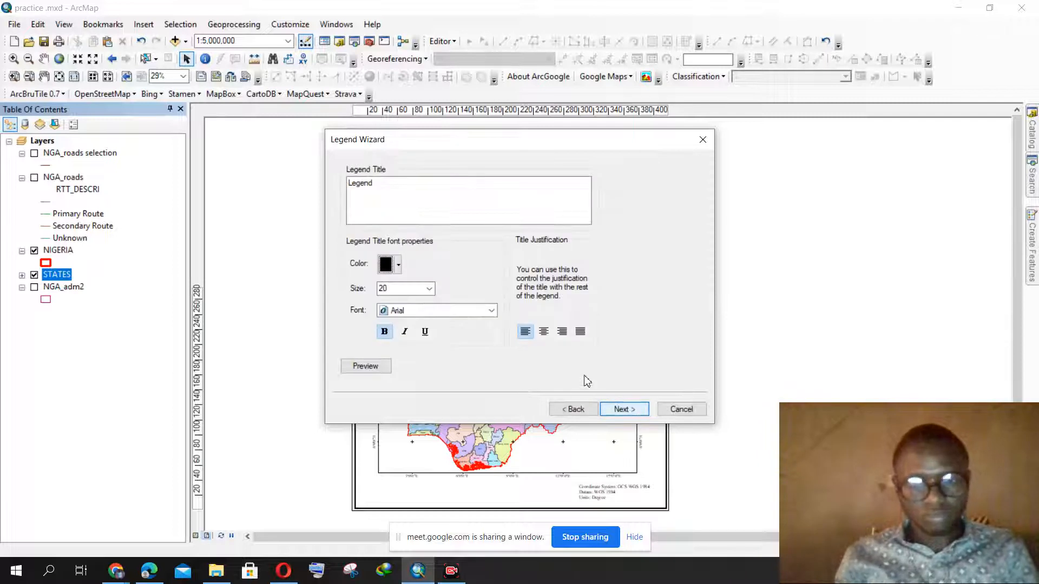
# Centre the legend title and set its font to Times New Roman
pyautogui.click(544, 331)
pyautogui.click(448, 311)
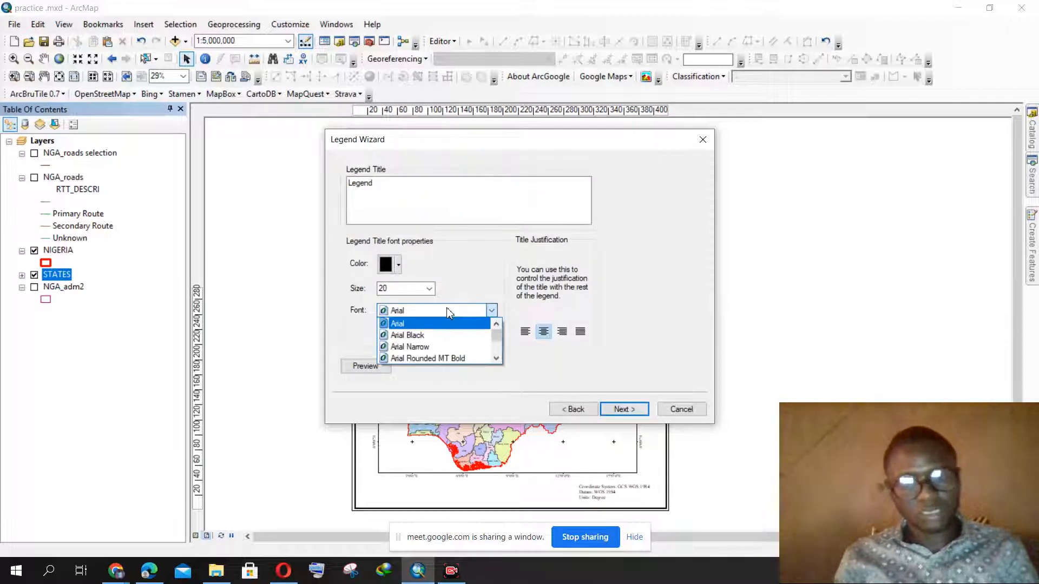
pyautogui.write('ti')
pyautogui.click(449, 359)
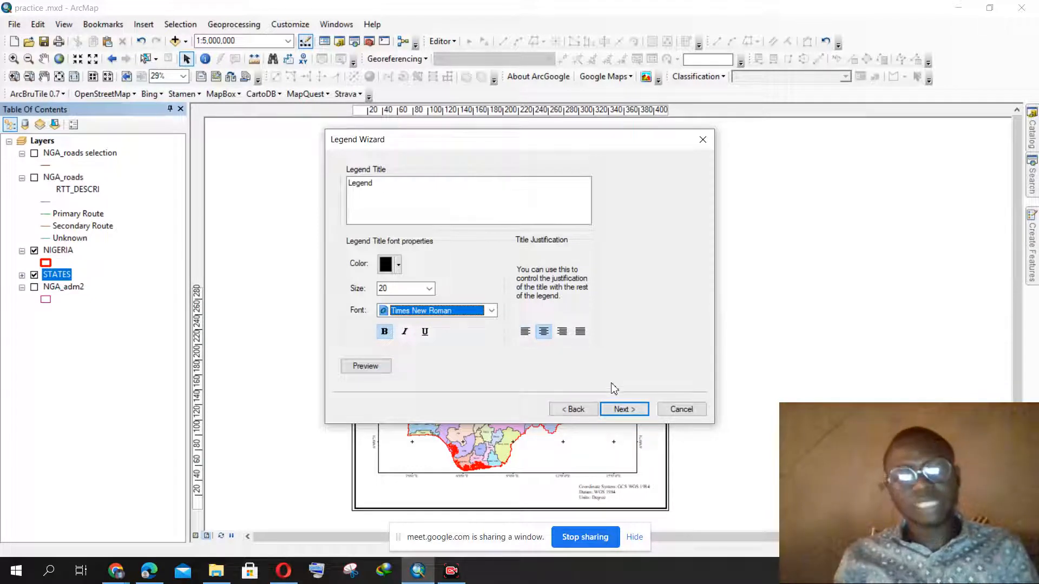
pyautogui.click(623, 408)
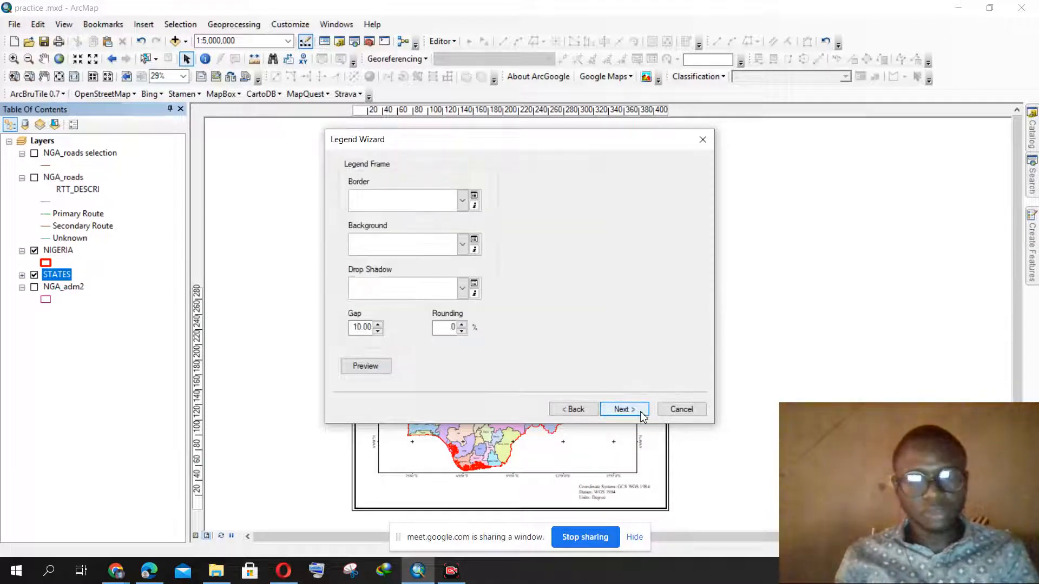
# Keep the legend unframed, assign the Natural Area patch to both NIGERIA and STATES, and finish the seven-column legend with default spacing
pyautogui.click(622, 409)
pyautogui.click(577, 309)
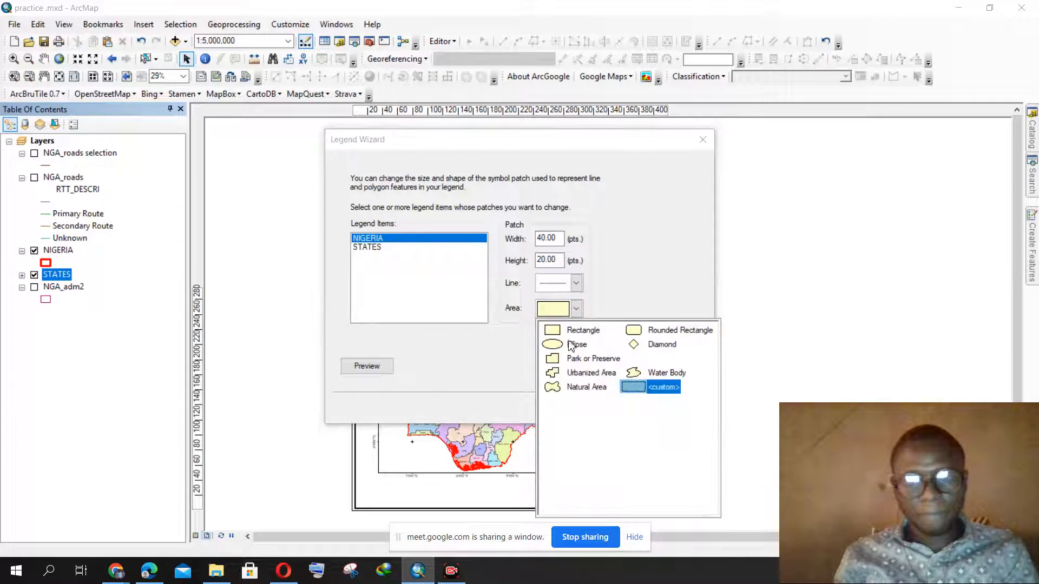
pyautogui.click(568, 389)
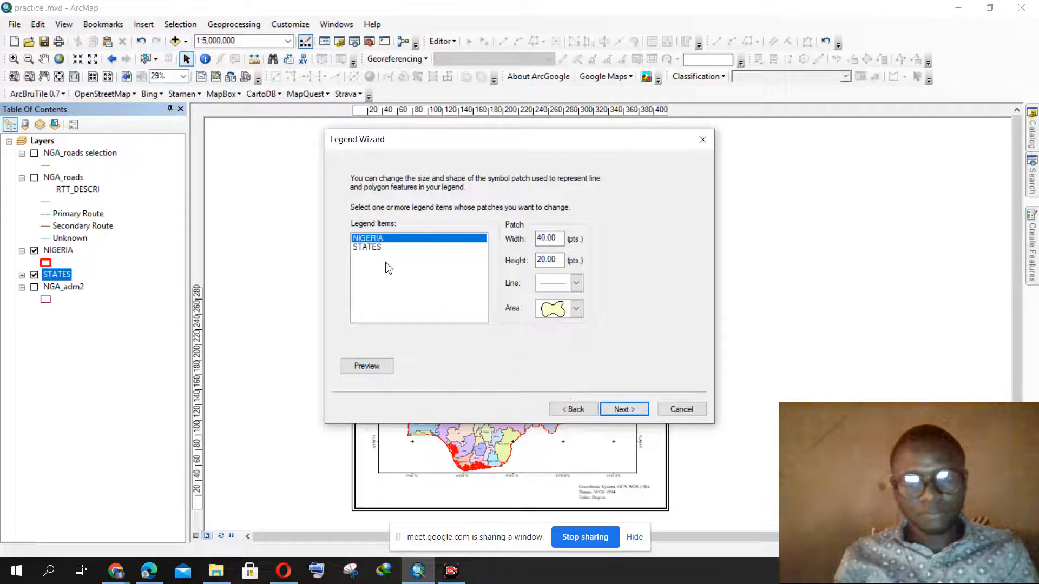
pyautogui.click(380, 248)
pyautogui.click(576, 308)
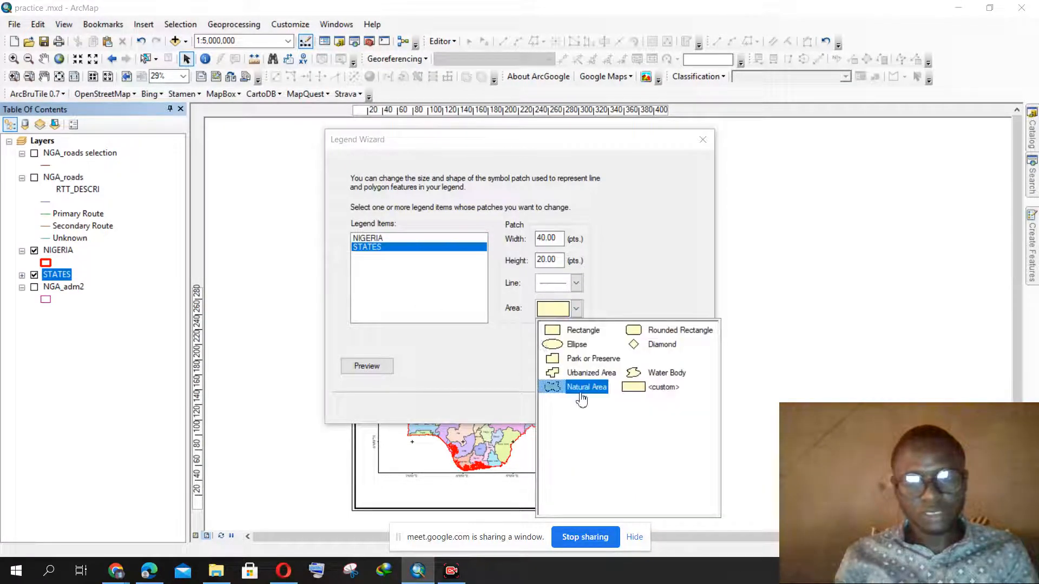
pyautogui.click(584, 387)
pyautogui.click(622, 409)
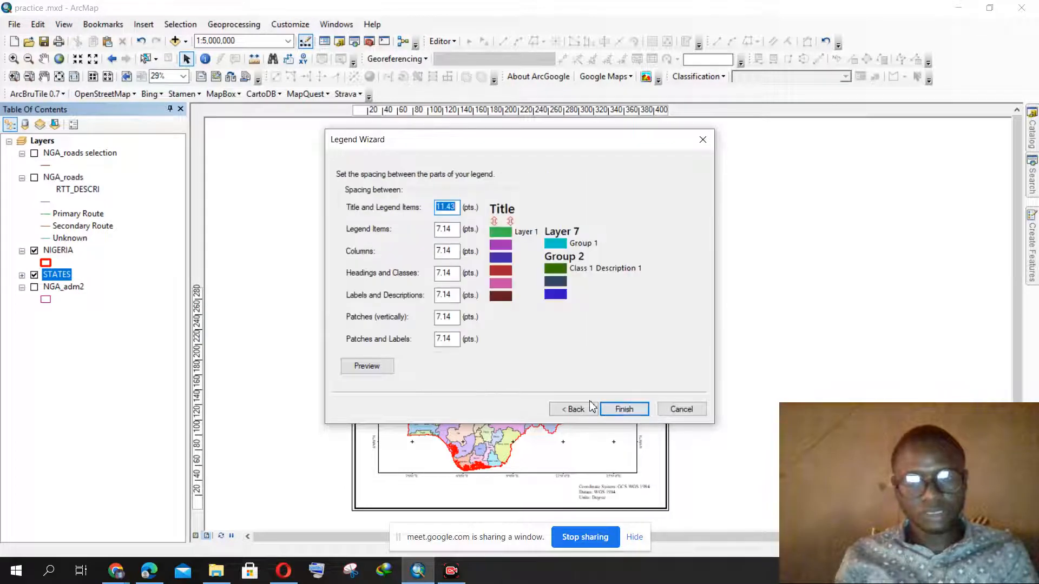
pyautogui.click(624, 410)
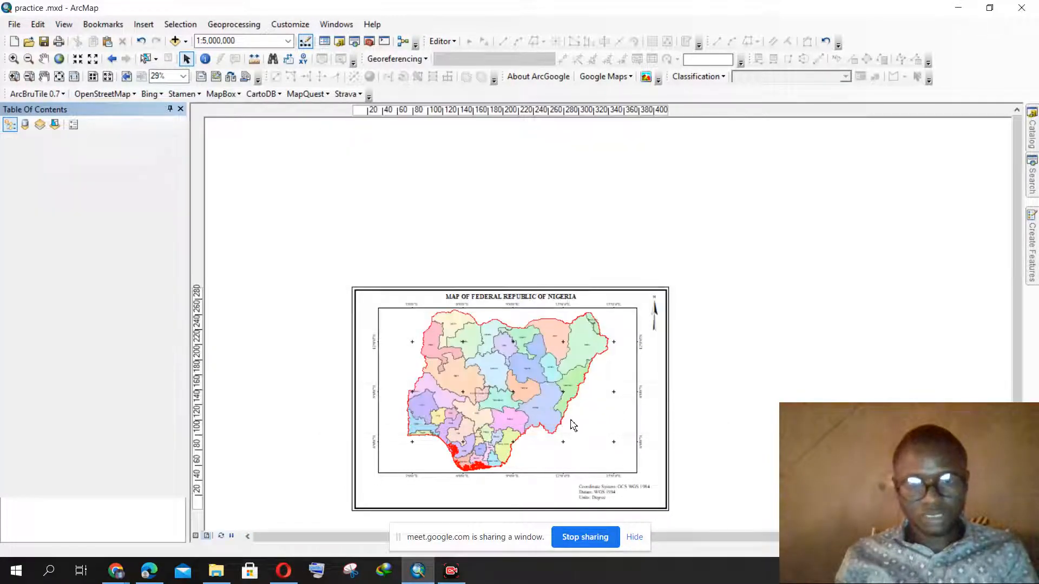
# Try the seven-column legend along the page's bottom edge and beside the page, and delete it
pyautogui.moveTo(703, 366); pyautogui.dragTo(563, 494)
pyautogui.scroll(-4, 527, 490)
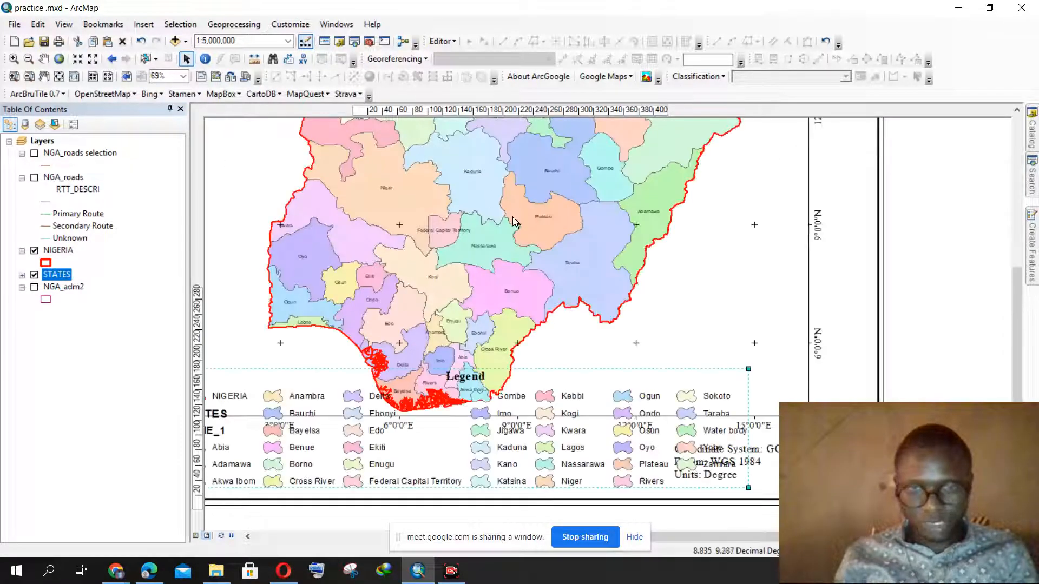
pyautogui.scroll(1, 518, 223)
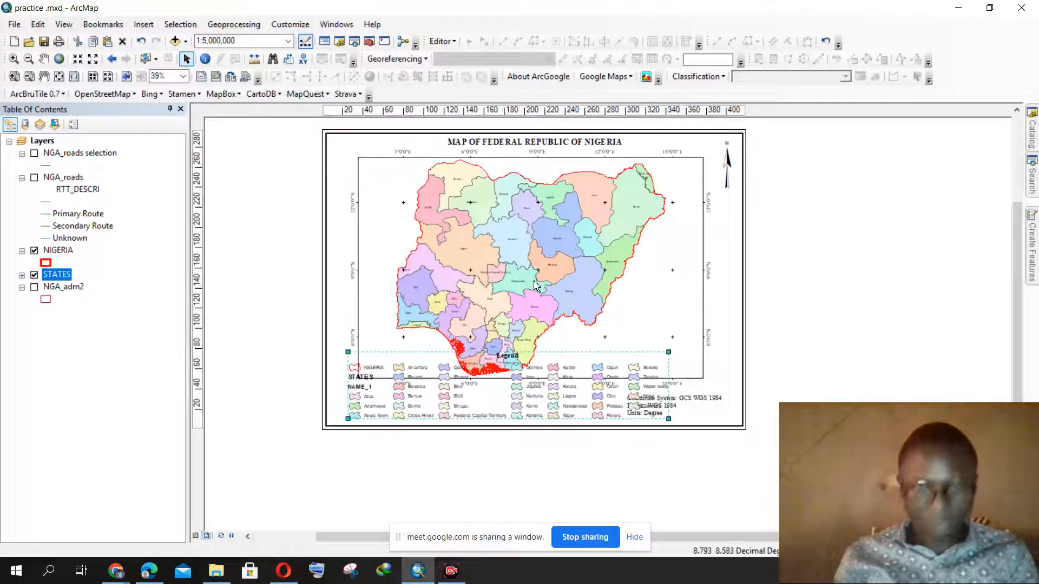
pyautogui.moveTo(500, 398); pyautogui.dragTo(856, 248)
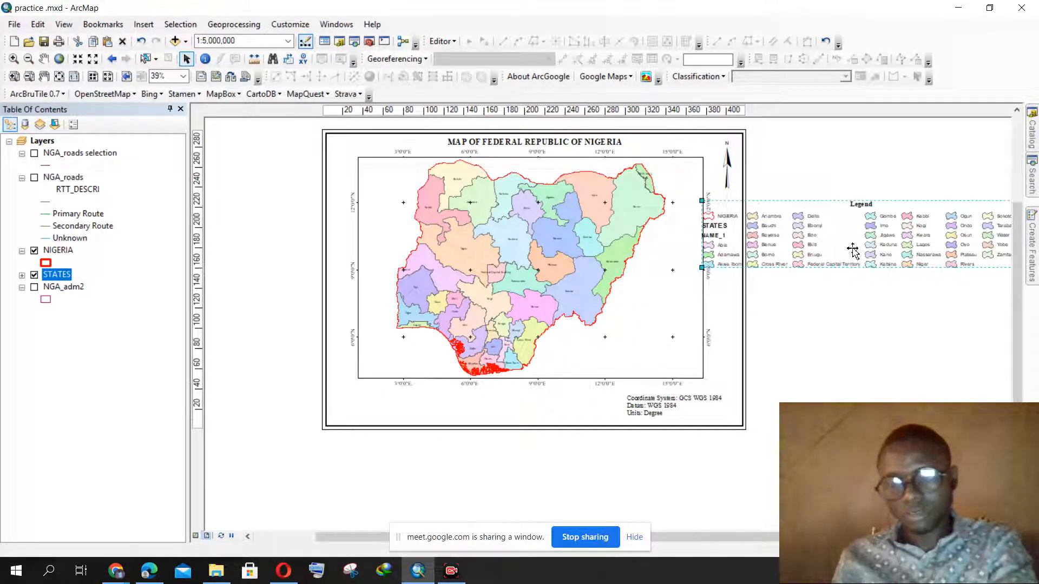
pyautogui.press('Delete')
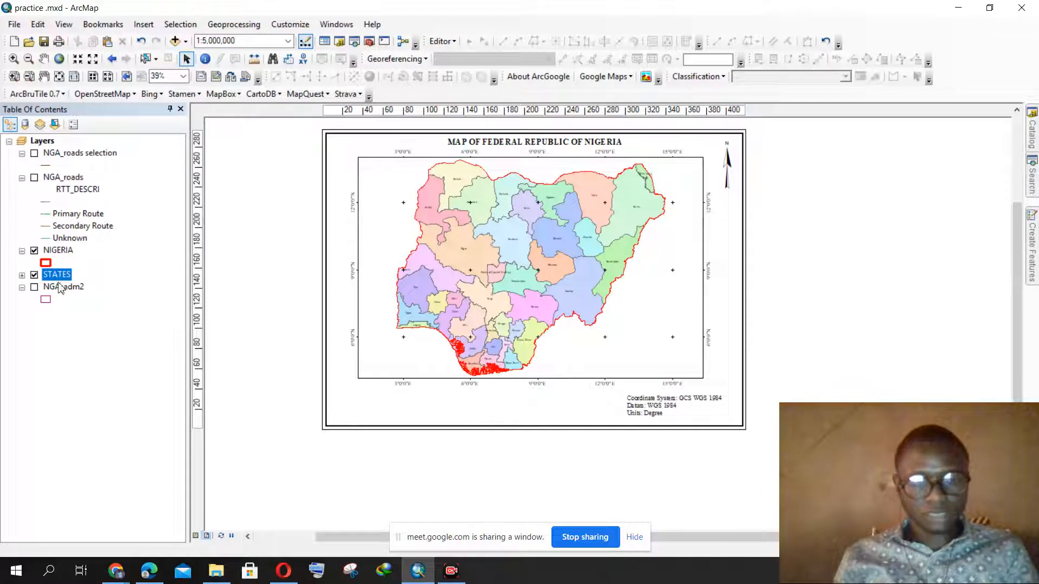
# Change the STATES layer symbology from unique values to a single symbol, keeping the offered light turquoise fill
pyautogui.click(142, 26)
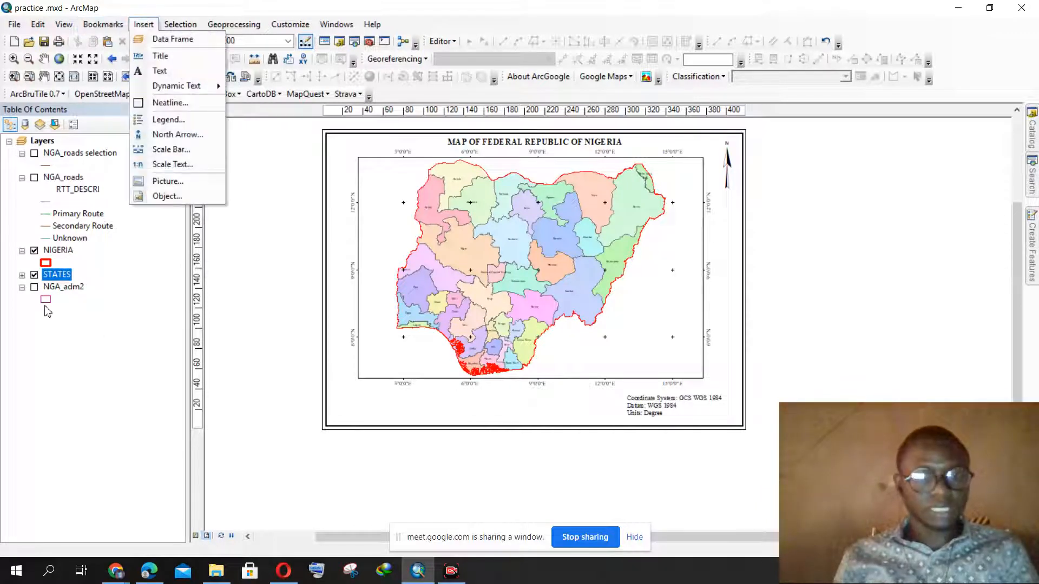
pyautogui.click(62, 277)
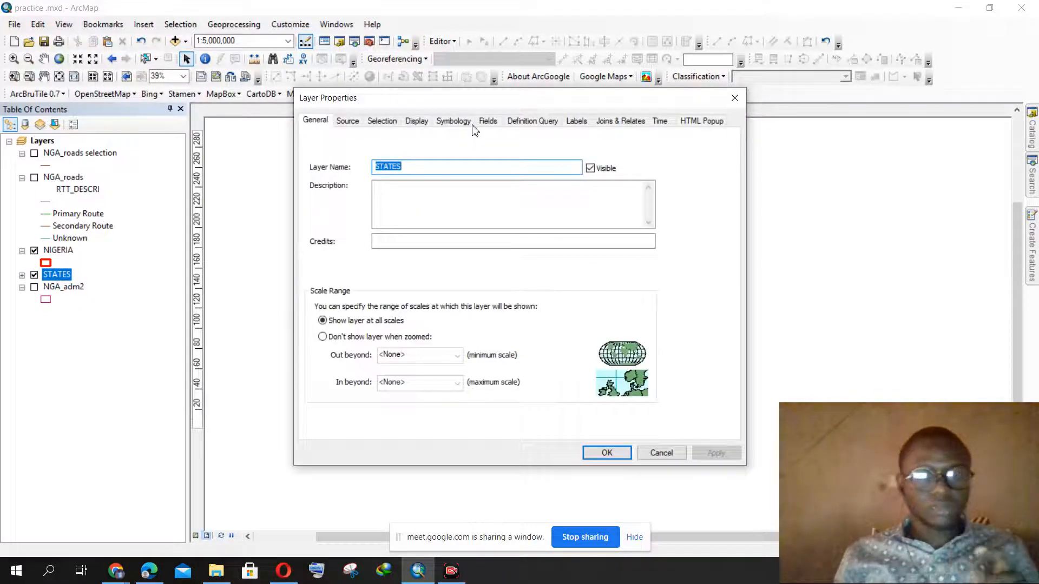
pyautogui.click(461, 121)
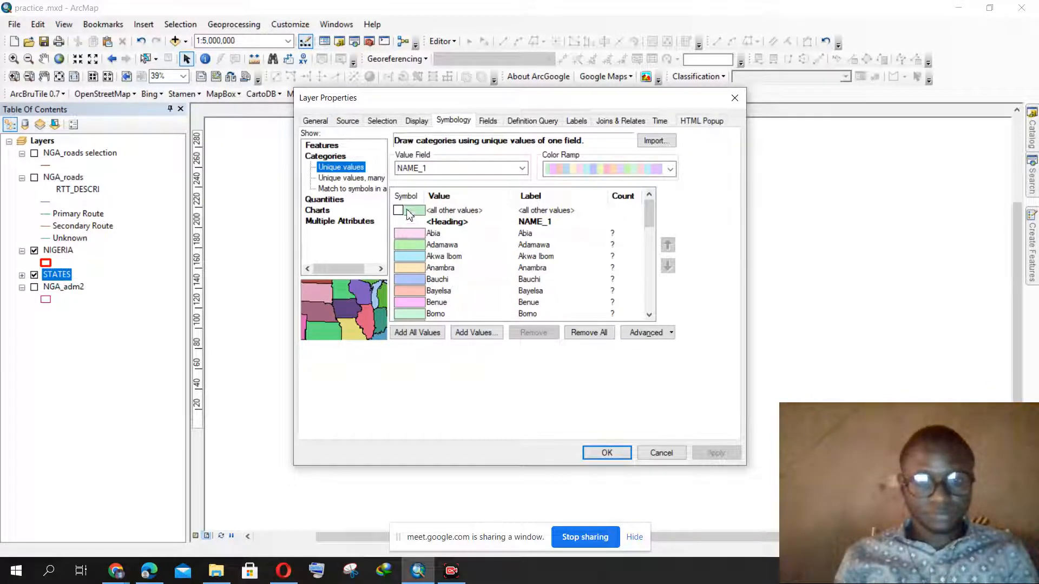
pyautogui.click(323, 147)
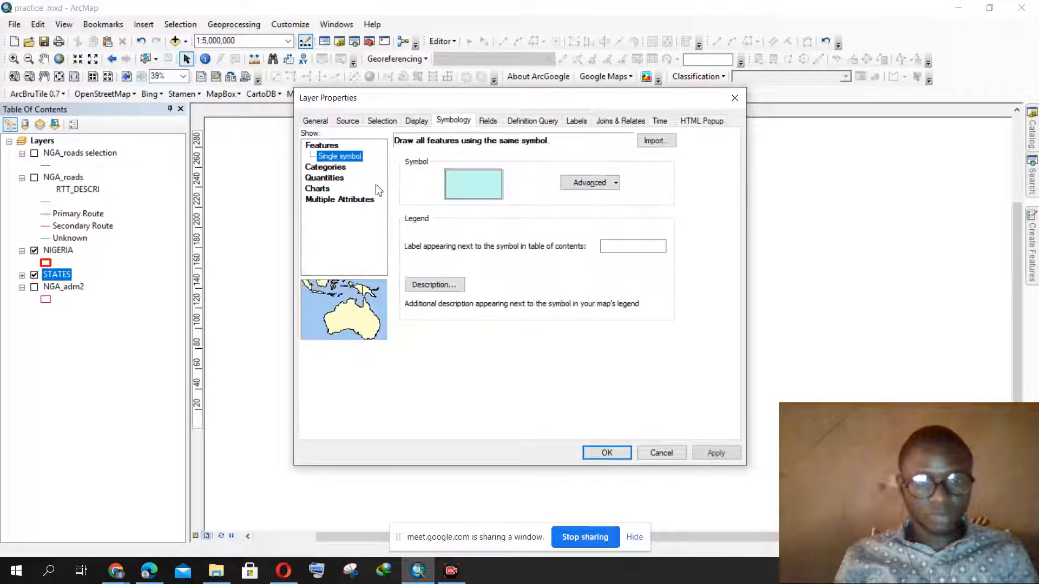
pyautogui.click(486, 194)
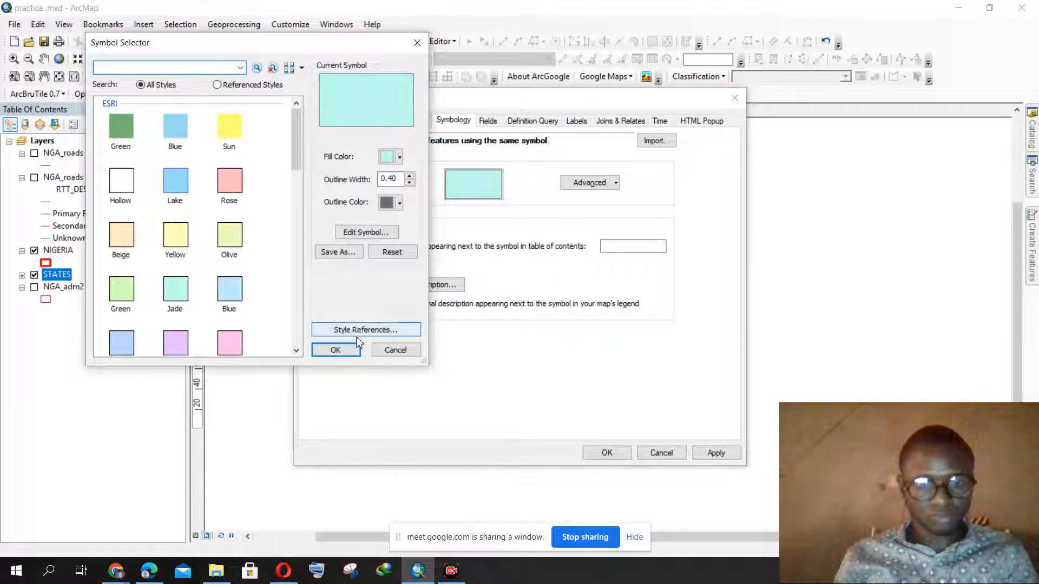
pyautogui.click(352, 351)
pyautogui.click(620, 455)
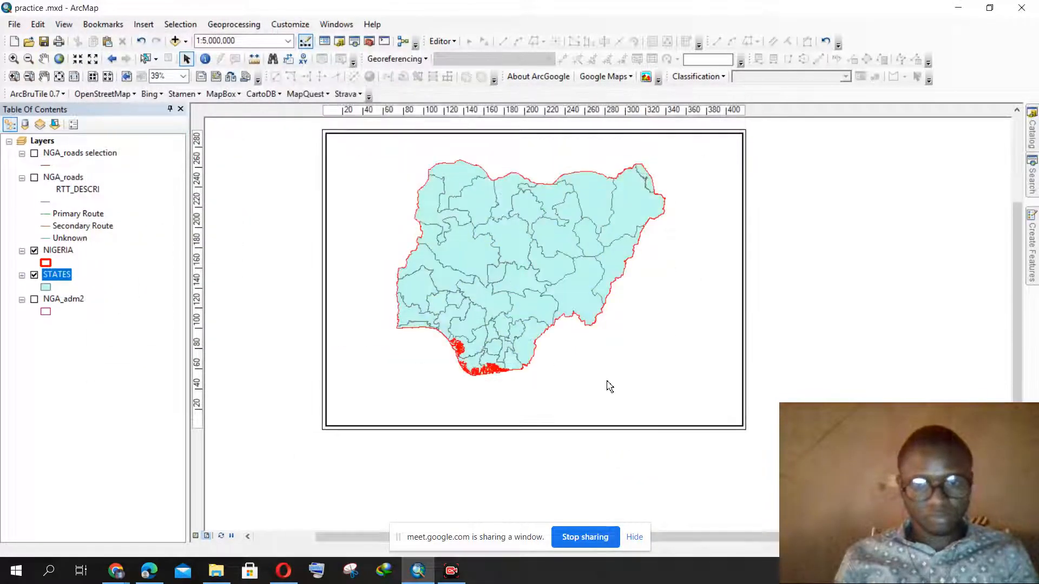
pyautogui.scroll(2, 528, 266)
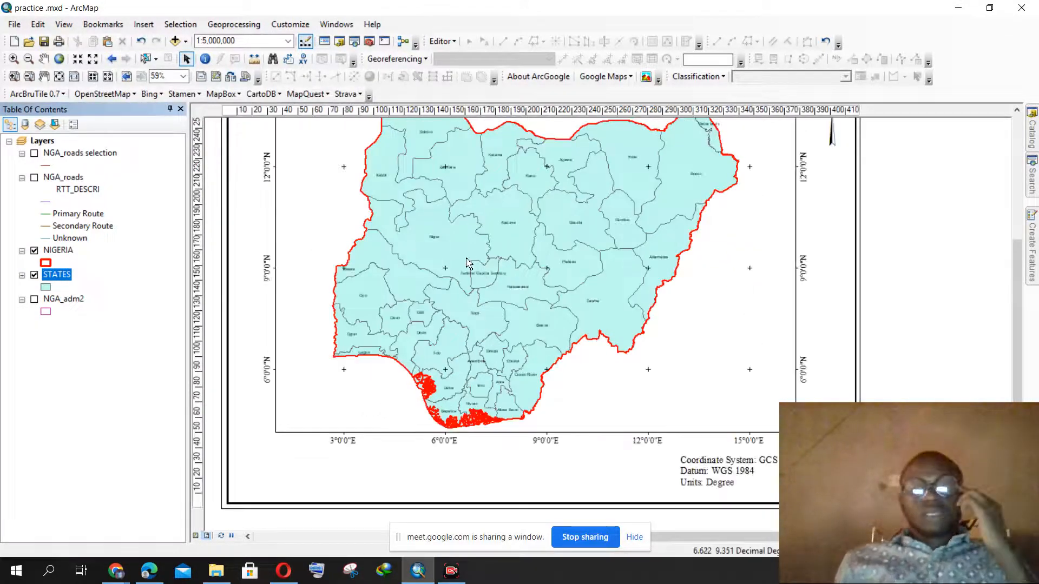
pyautogui.scroll(2, 456, 250)
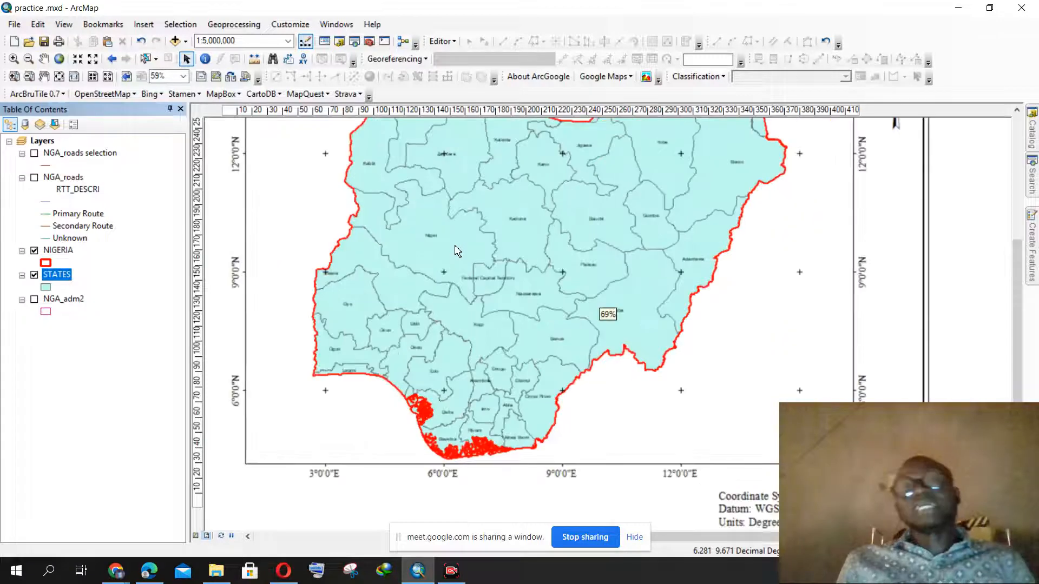
pyautogui.scroll(-3, 438, 258)
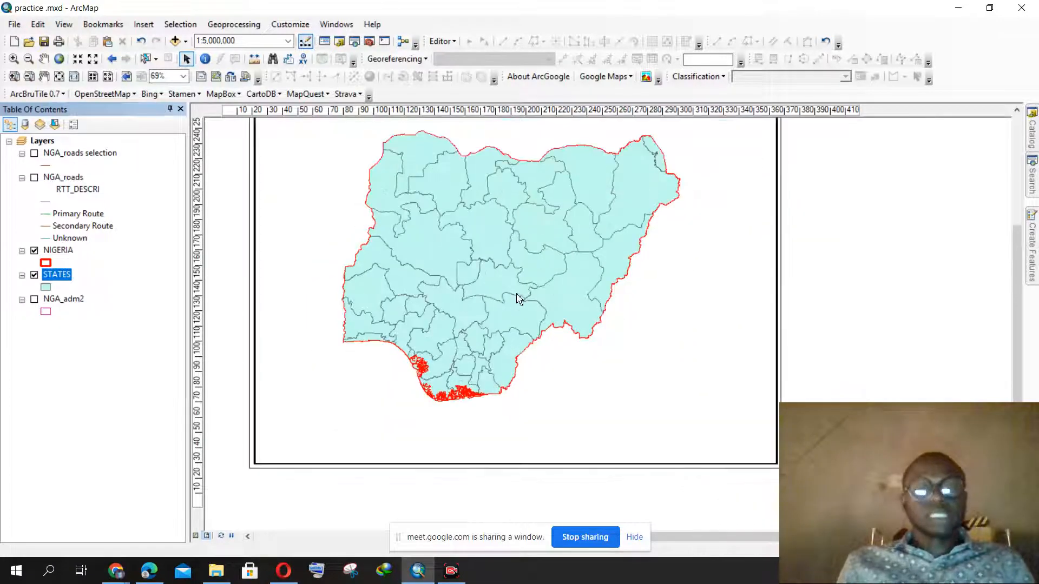
pyautogui.scroll(-1, 477, 269)
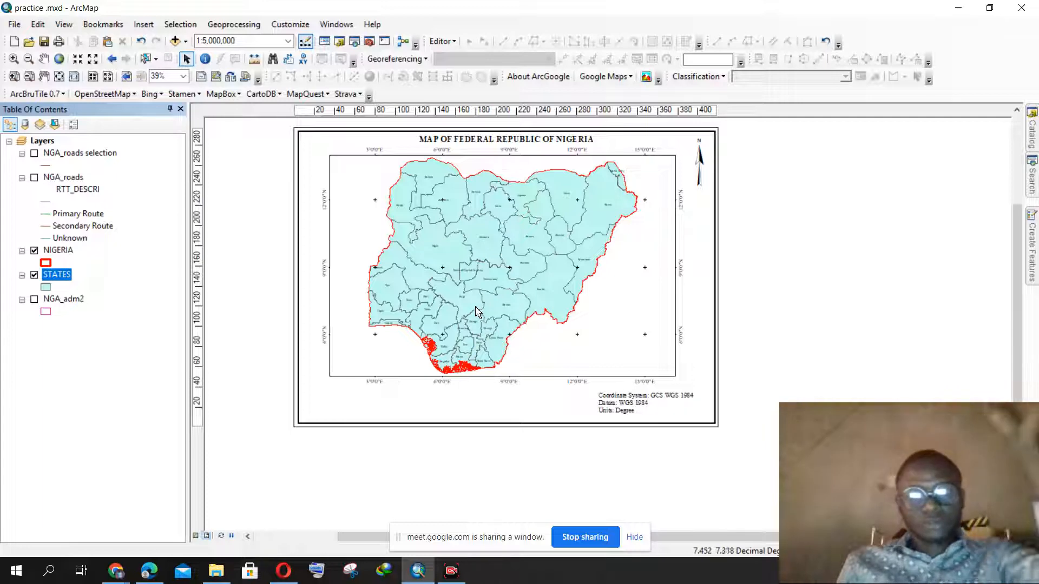
pyautogui.scroll(-1, 463, 359)
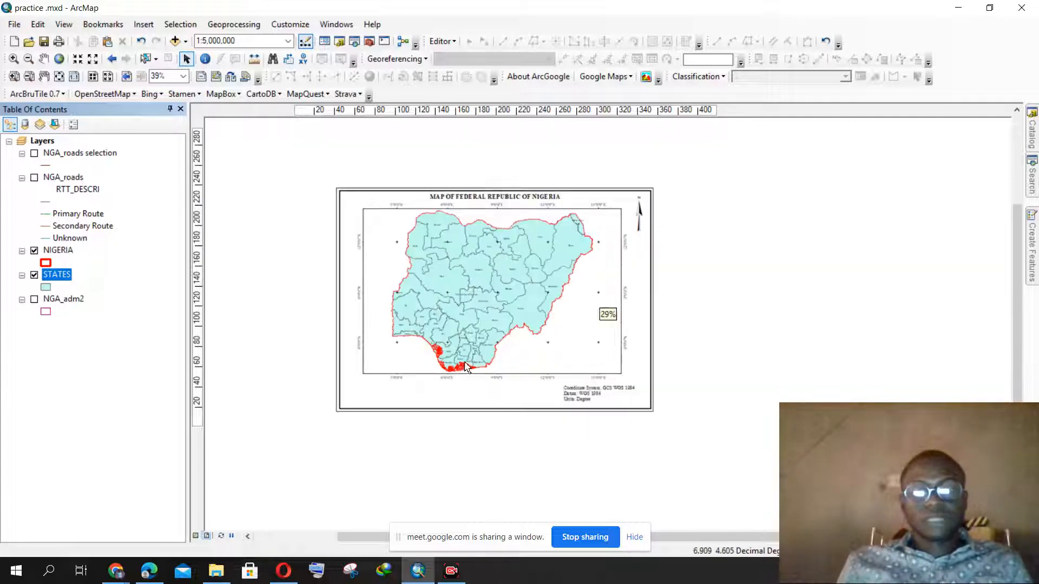
pyautogui.scroll(1, 462, 360)
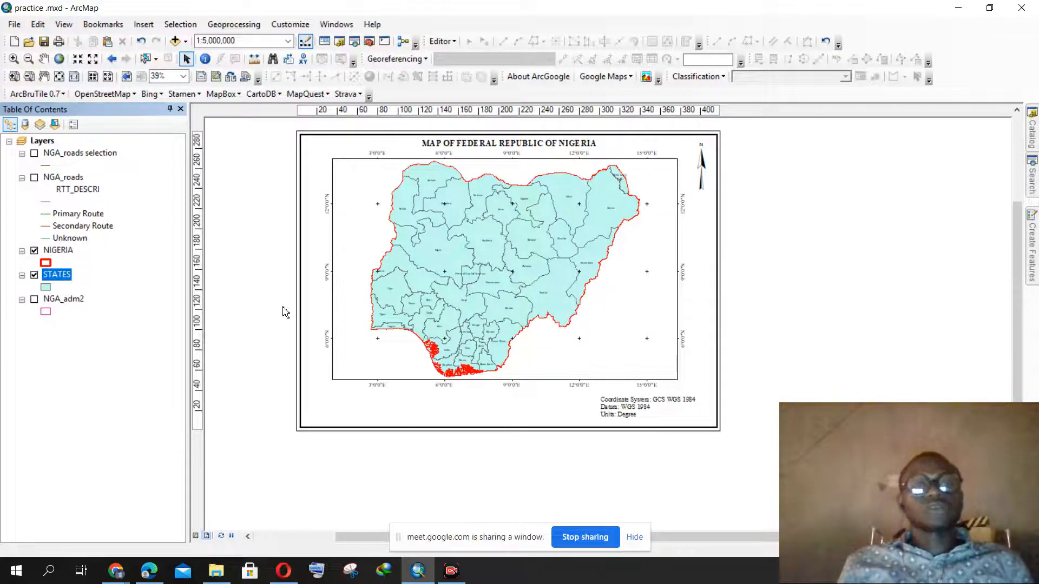
# Start a new one-column legend containing the NIGERIA and STATES layers, keeping the default title and no frame
pyautogui.click(143, 24)
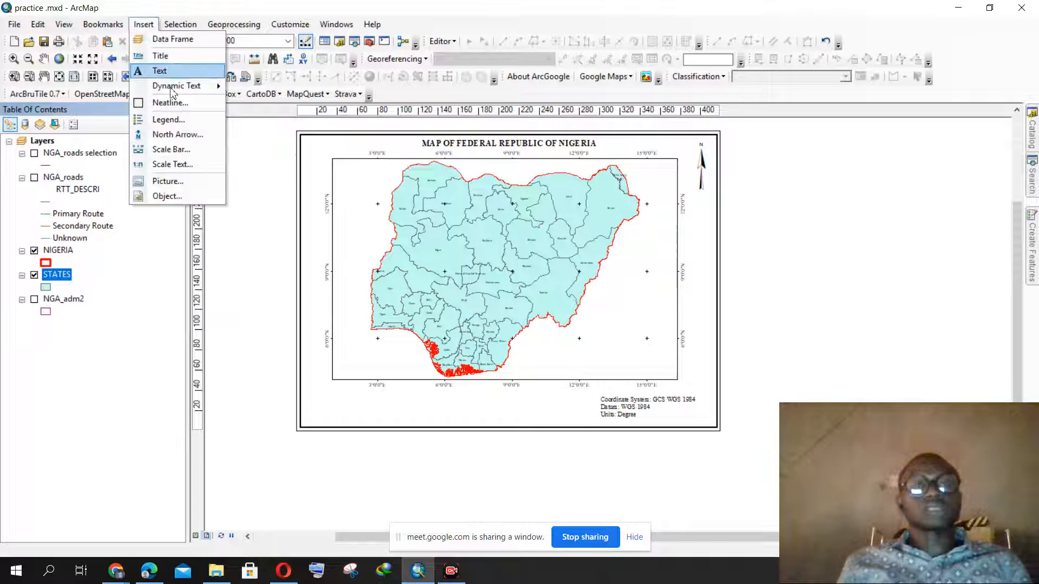
pyautogui.click(178, 119)
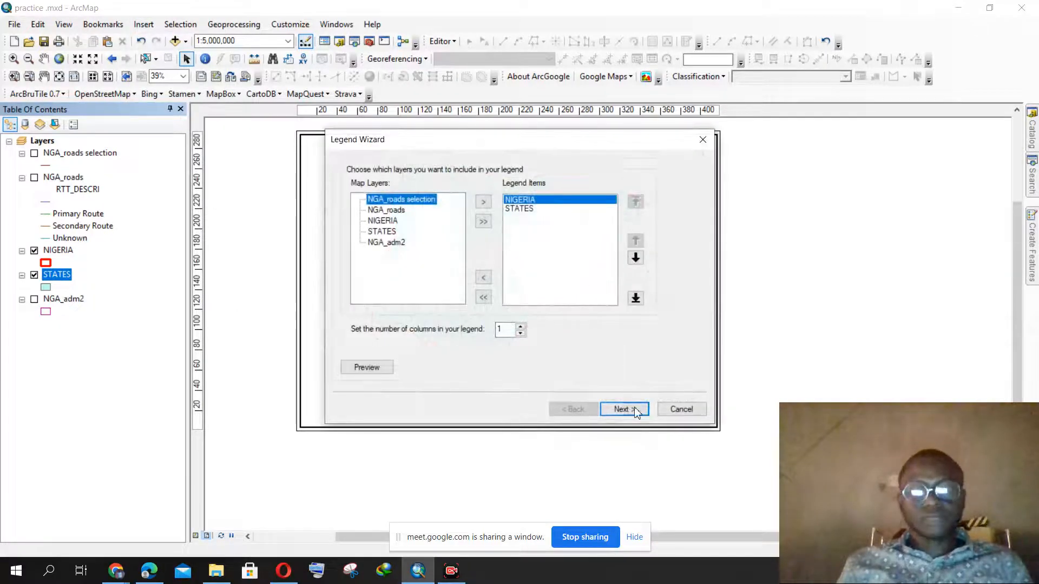
pyautogui.click(636, 410)
pyautogui.click(635, 410)
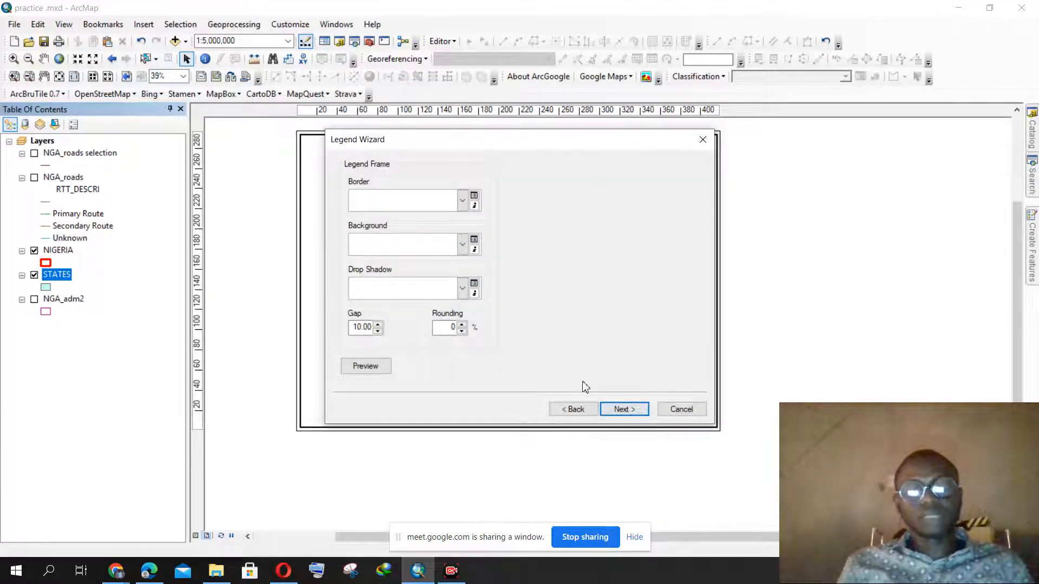
pyautogui.click(627, 409)
# Assign the Natural Area patch to both NIGERIA and STATES and finish the legend with default spacing
pyautogui.click(568, 309)
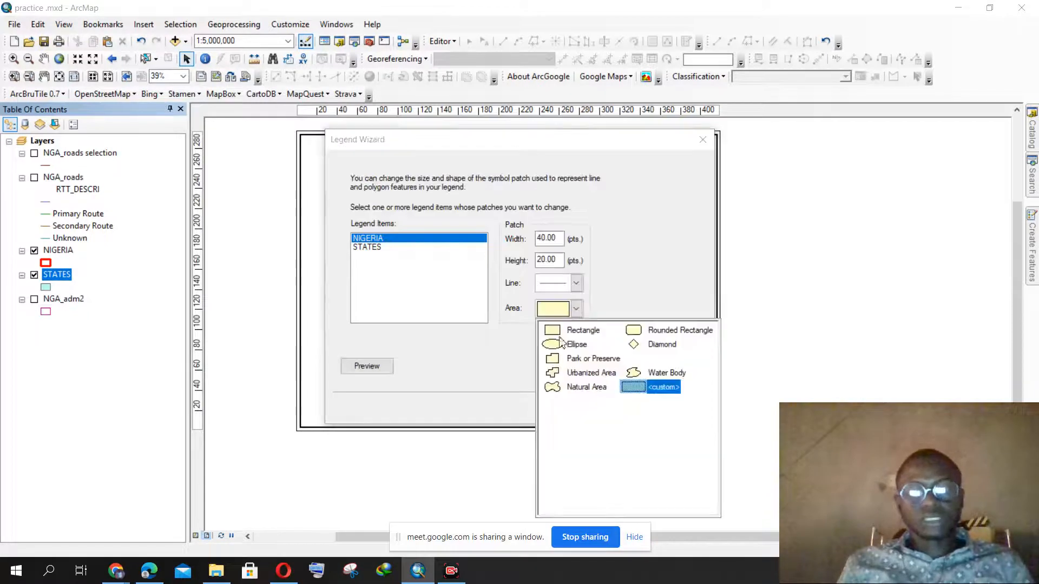
pyautogui.click(564, 393)
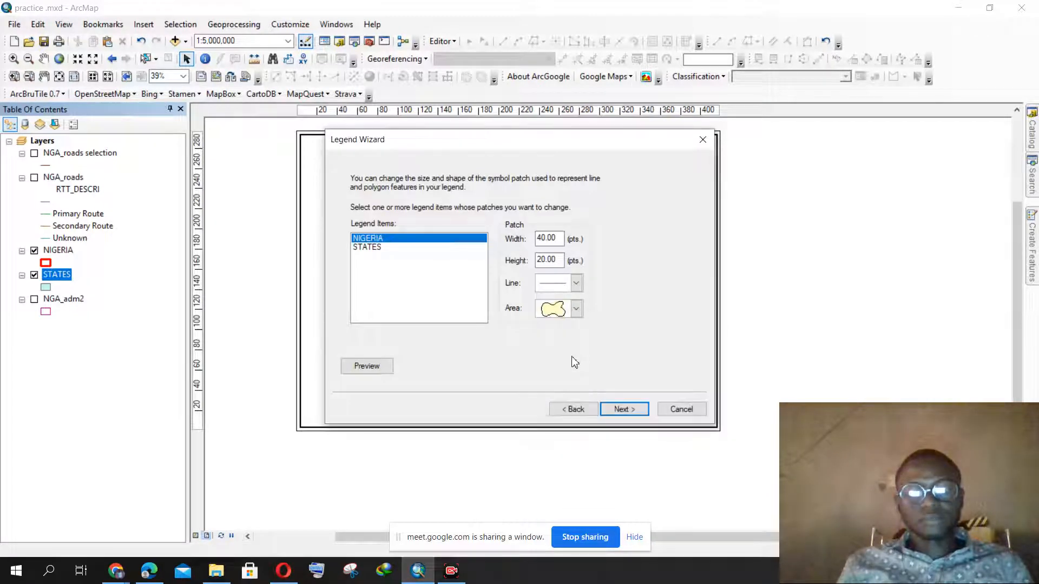
pyautogui.click(367, 247)
pyautogui.click(553, 313)
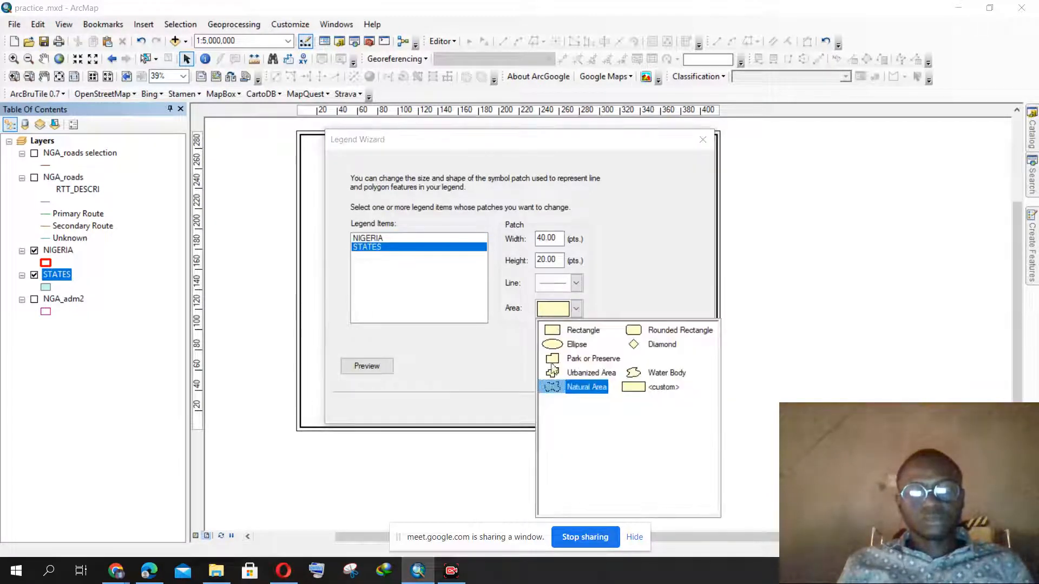
pyautogui.click(574, 394)
pyautogui.click(623, 409)
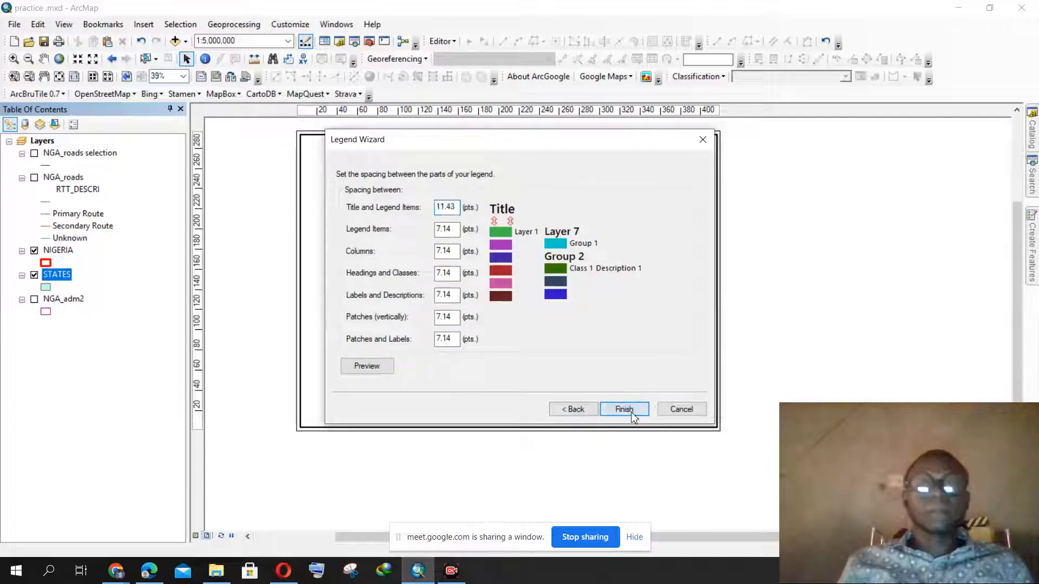
pyautogui.click(624, 409)
# Place the legend in the page's lower-left corner below the map frame and enlarge it slightly
pyautogui.moveTo(528, 370); pyautogui.dragTo(356, 415)
pyautogui.scroll(-3, 357, 418)
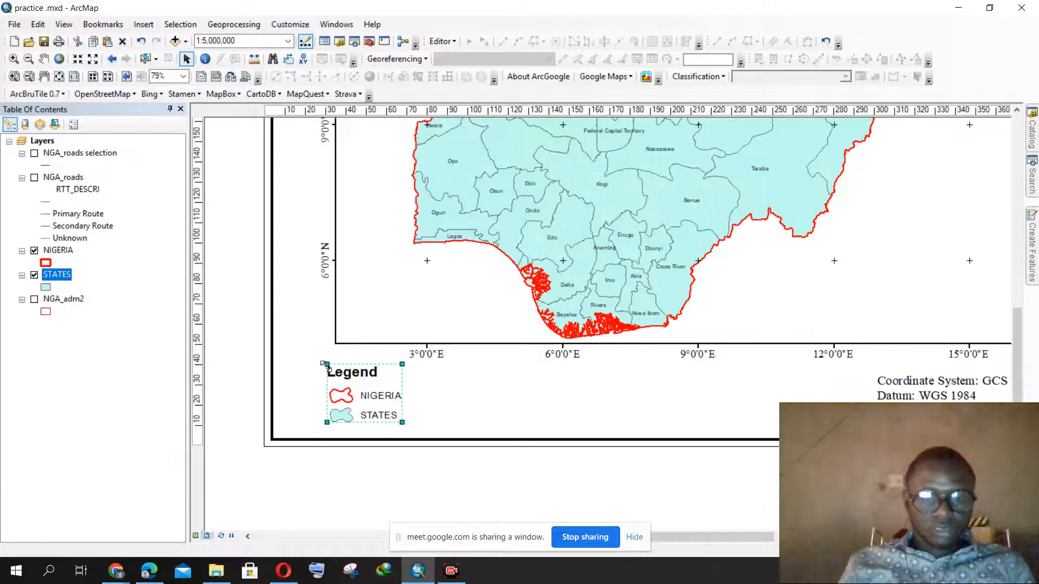
pyautogui.moveTo(326, 366); pyautogui.dragTo(232, 361)
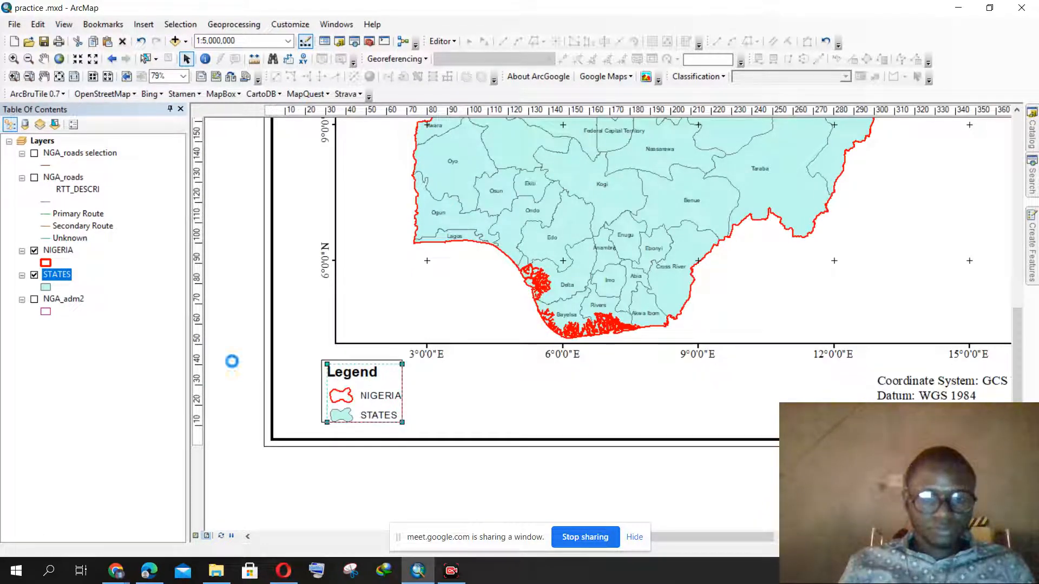
pyautogui.moveTo(446, 439); pyautogui.dragTo(449, 431)
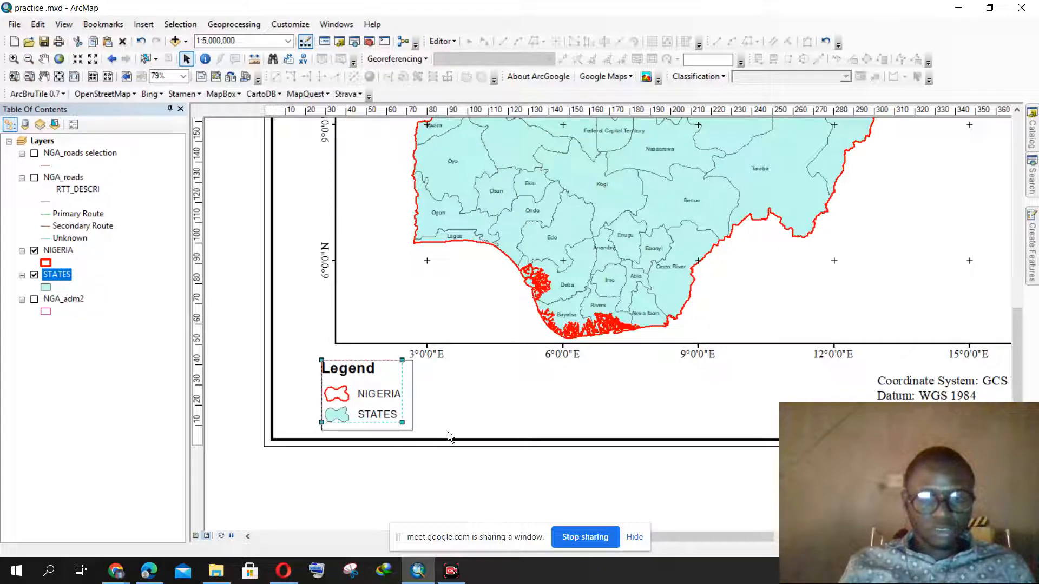
pyautogui.click(236, 401)
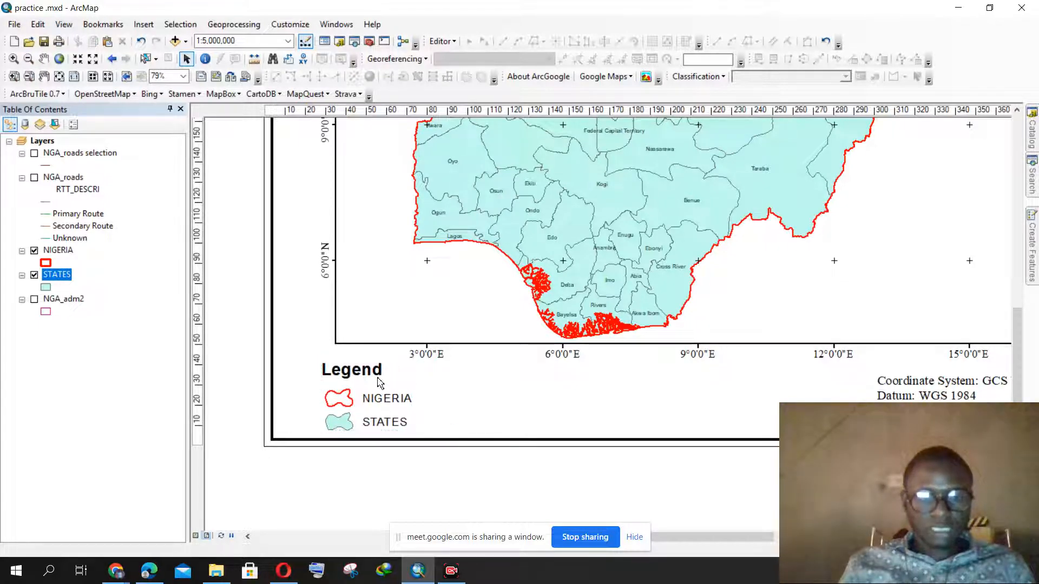
# Start inserting a scale bar and choose the Alternating Scale Bar 1 style
pyautogui.scroll(3, 370, 373)
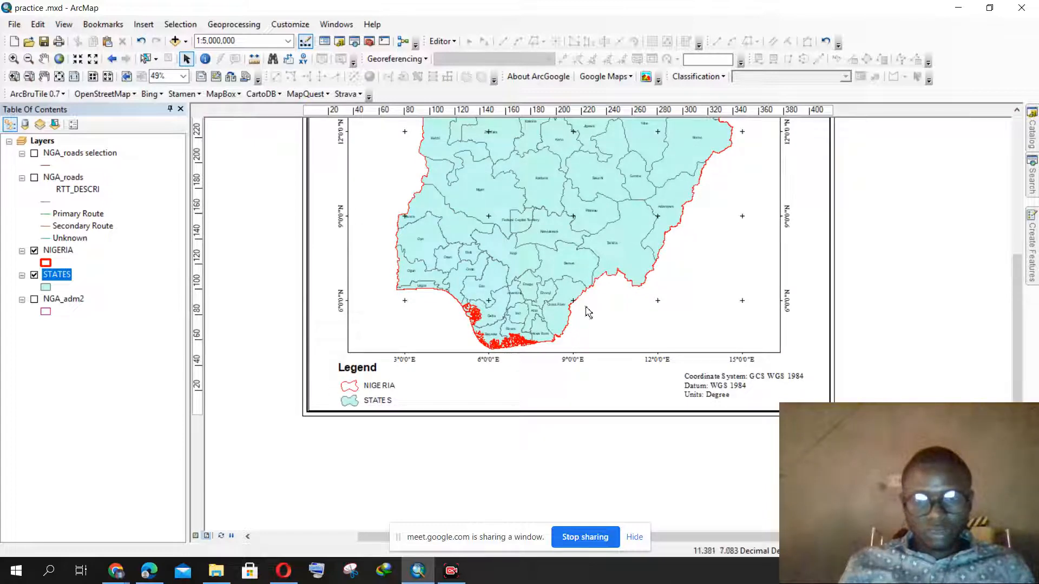
pyautogui.scroll(2, 410, 361)
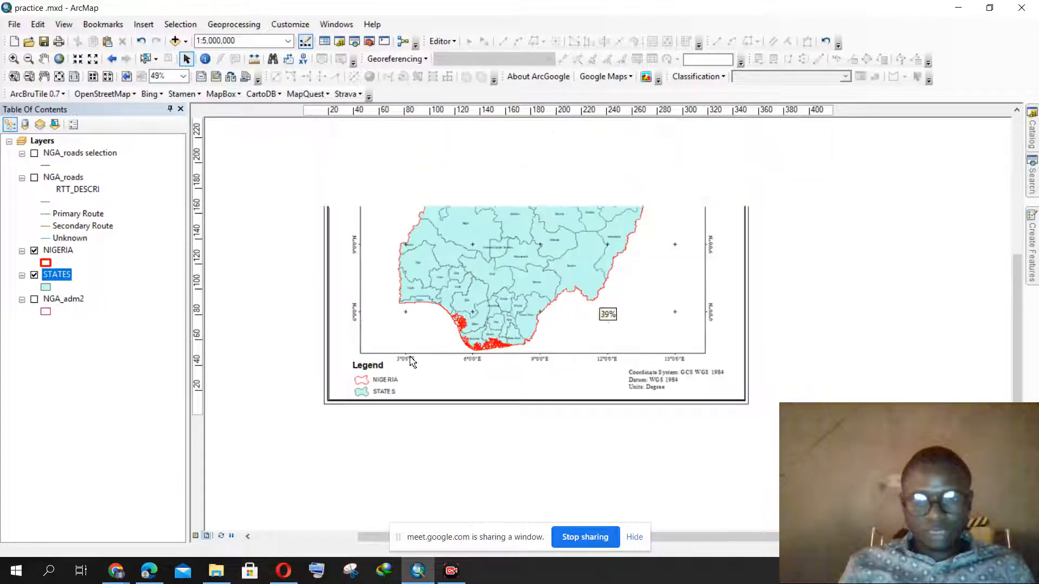
pyautogui.scroll(-2, 382, 399)
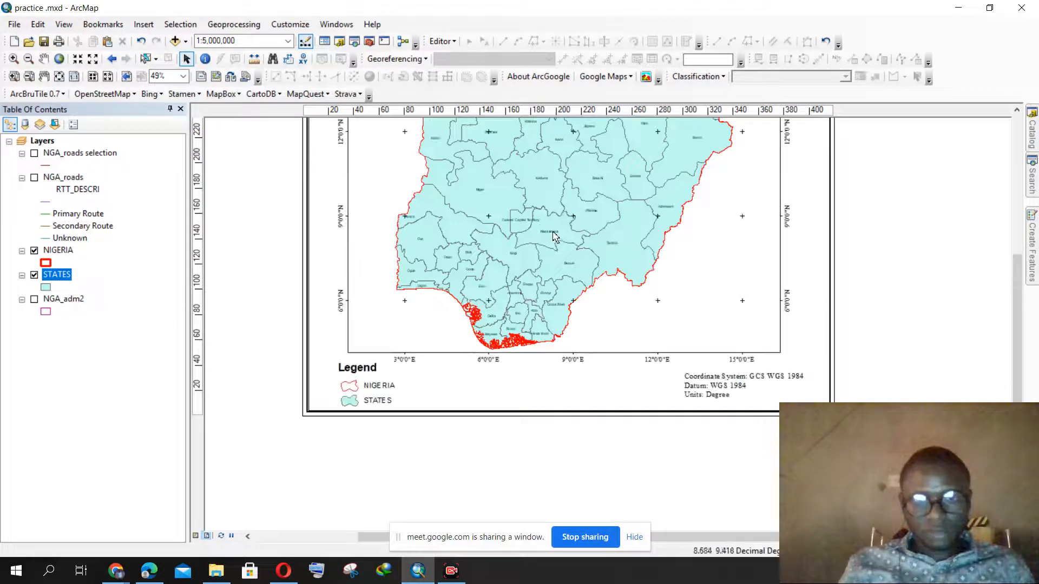
pyautogui.scroll(2, 376, 416)
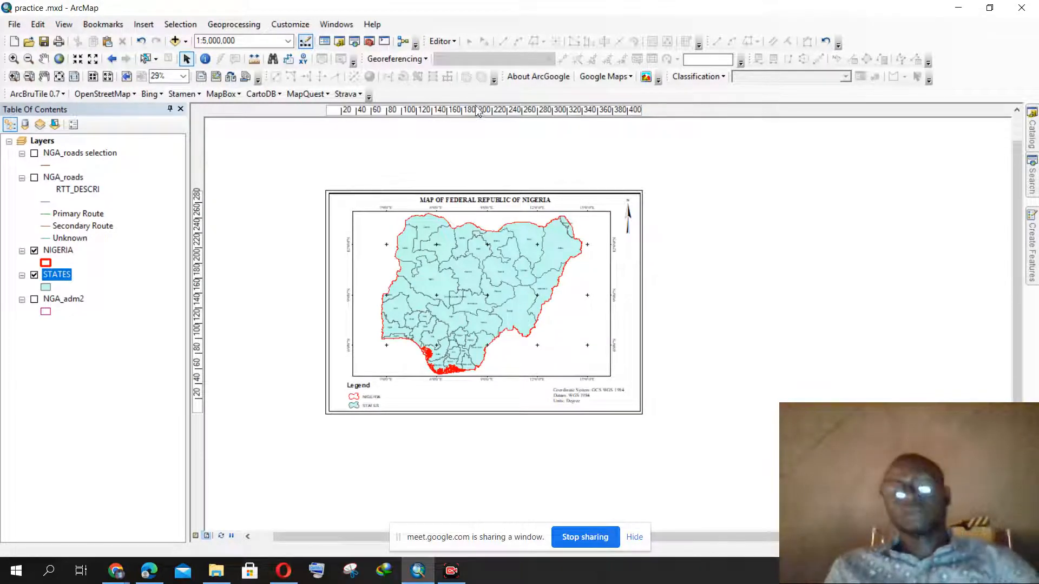
pyautogui.click(144, 24)
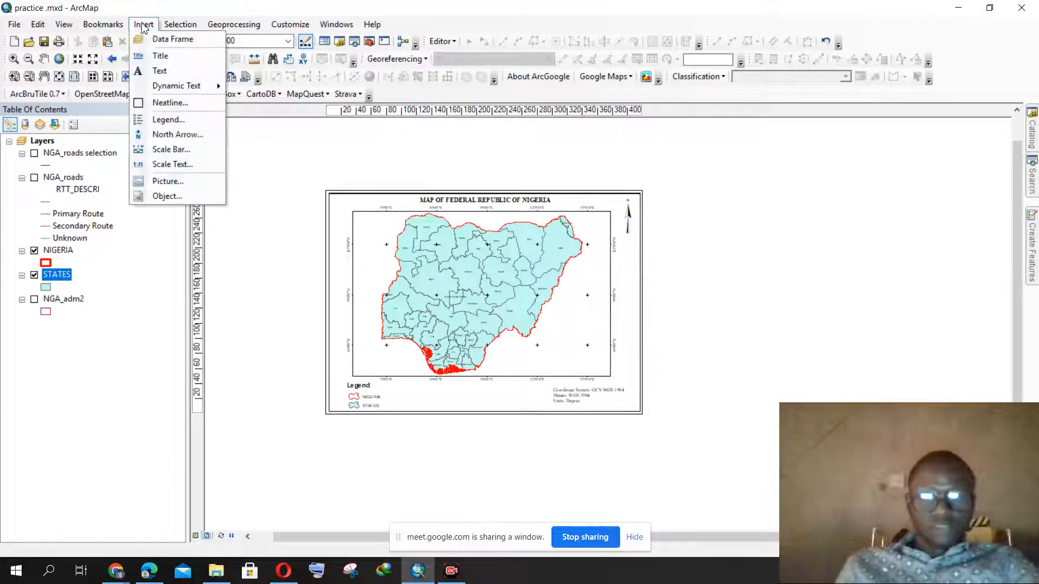
pyautogui.click(201, 150)
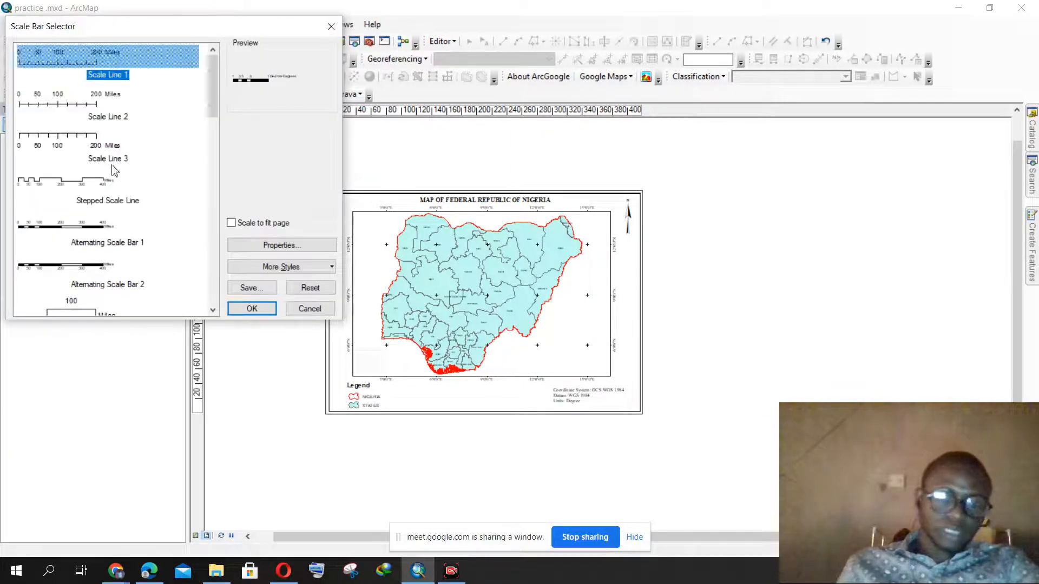
pyautogui.scroll(-3, 81, 149)
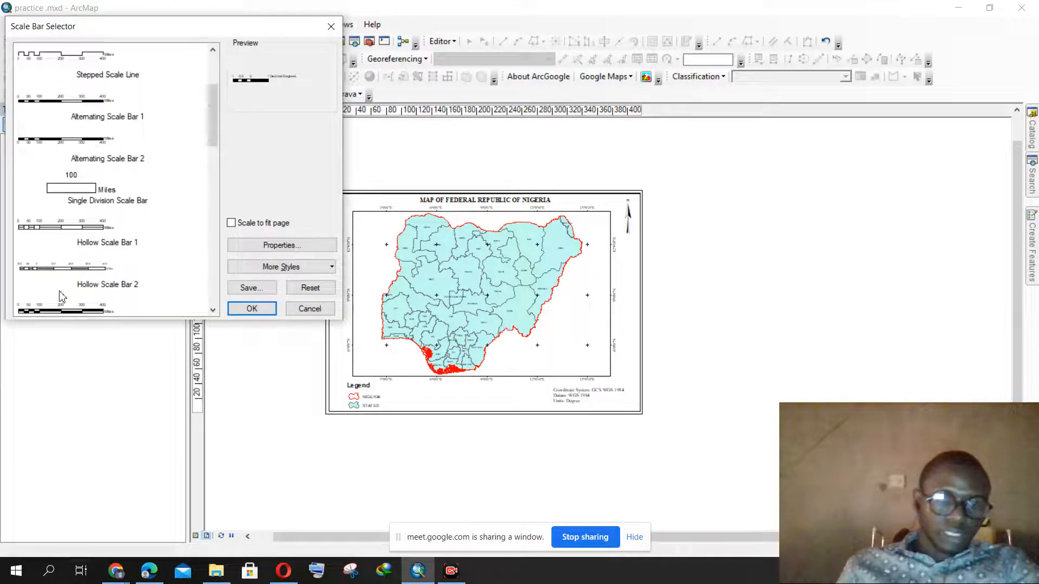
pyautogui.click(67, 107)
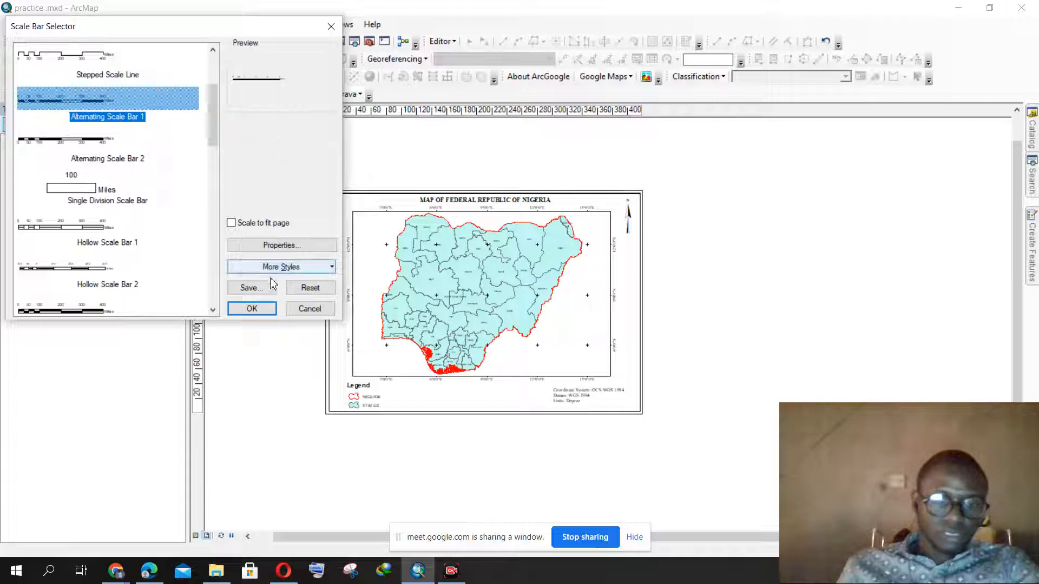
# Set the division units of the Alternating Scale Bar 1 to Kilometers
pyautogui.click(279, 246)
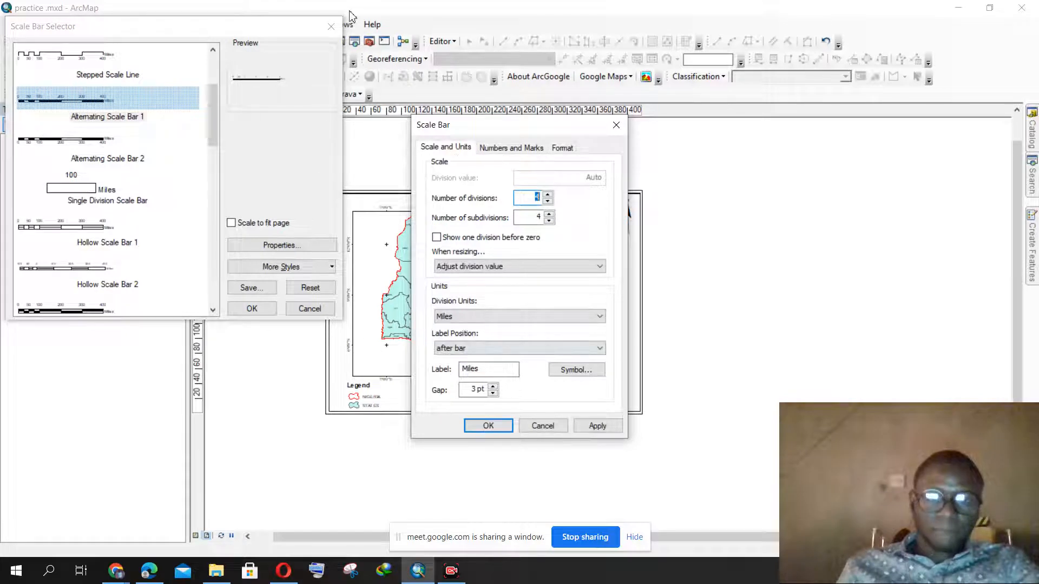
pyautogui.click(617, 125)
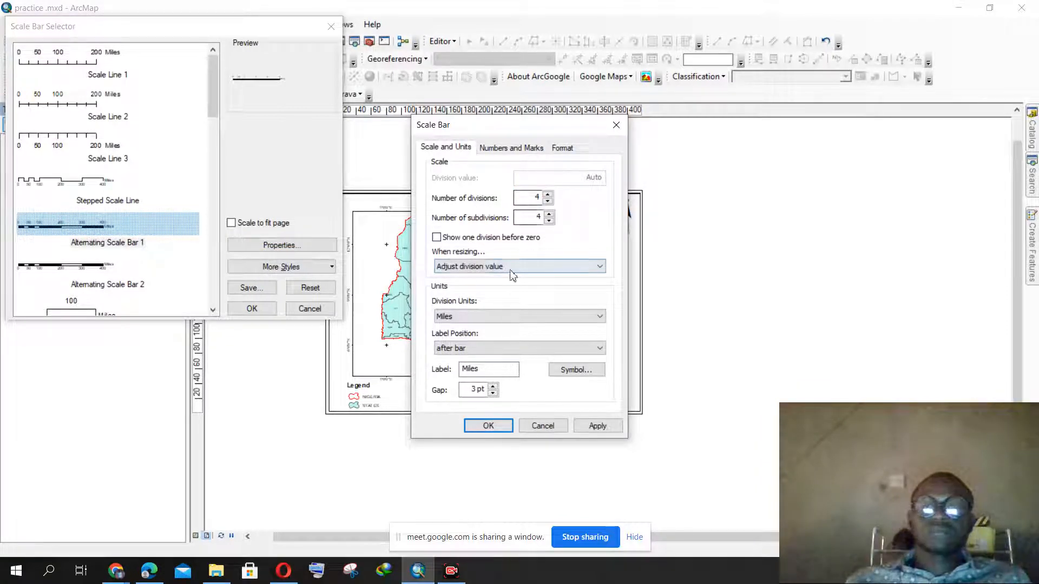
pyautogui.click(483, 318)
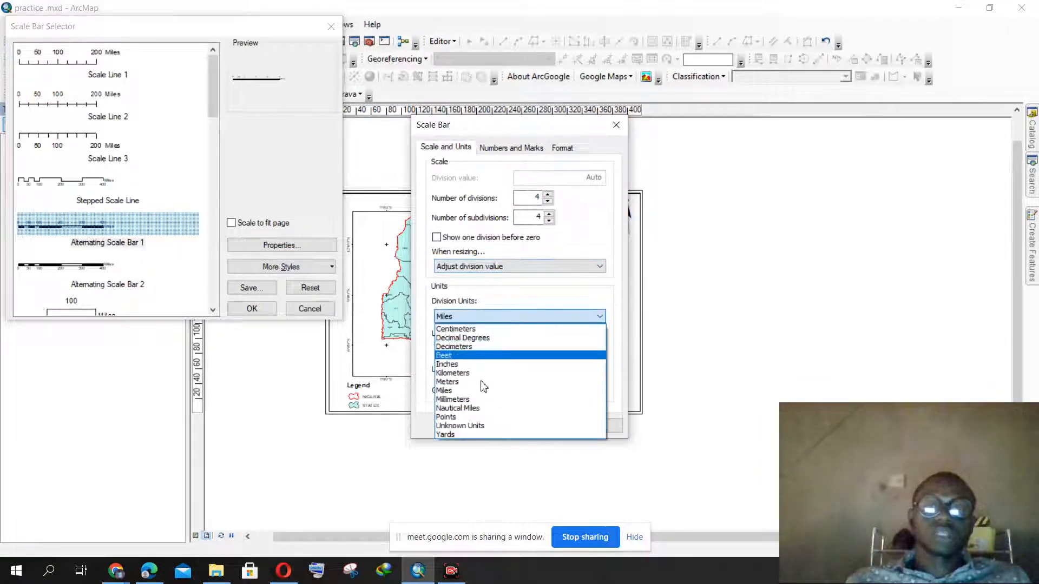
pyautogui.click(482, 371)
pyautogui.click(470, 313)
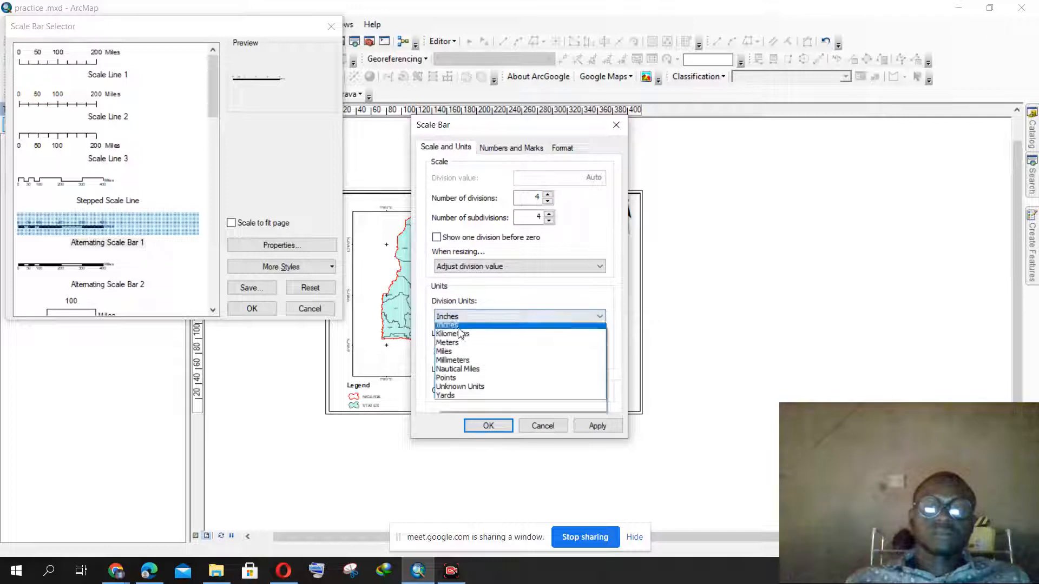
pyautogui.click(464, 372)
# Set the scale bar's label position to below center and insert the scale bar into the layout
pyautogui.click(490, 352)
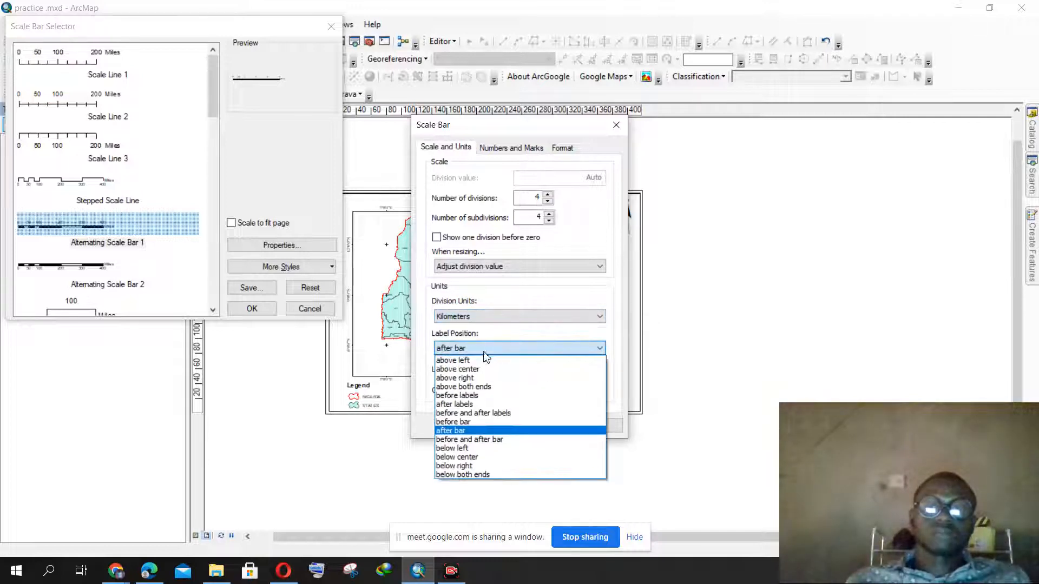
pyautogui.click(483, 458)
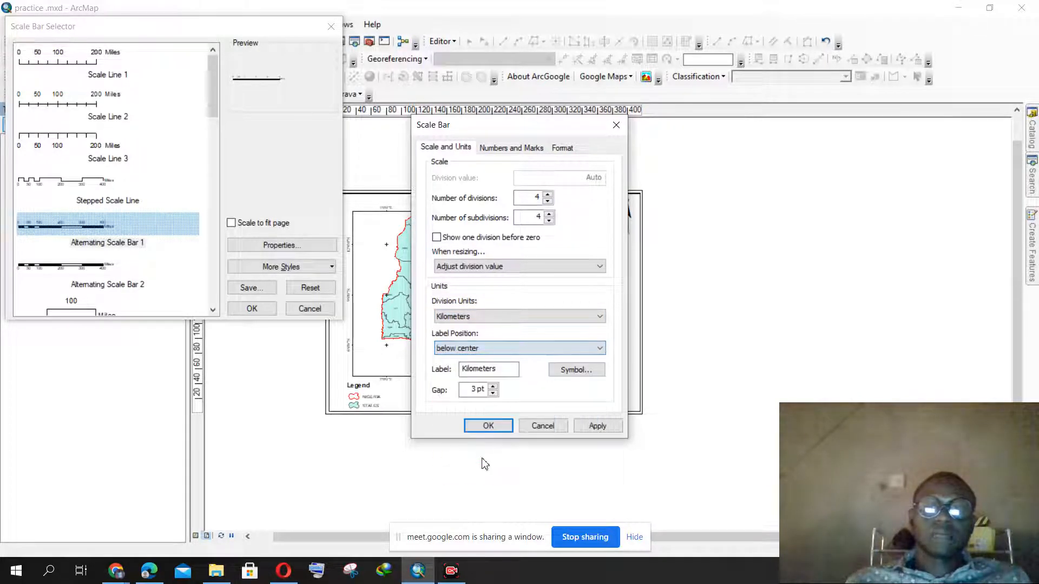
pyautogui.click(513, 352)
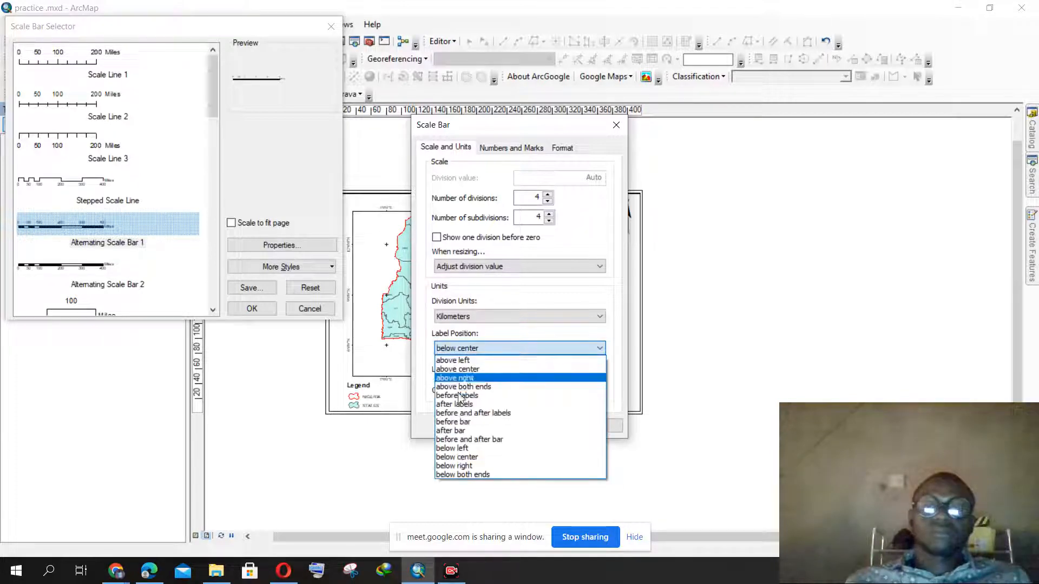
pyautogui.click(479, 457)
pyautogui.click(489, 426)
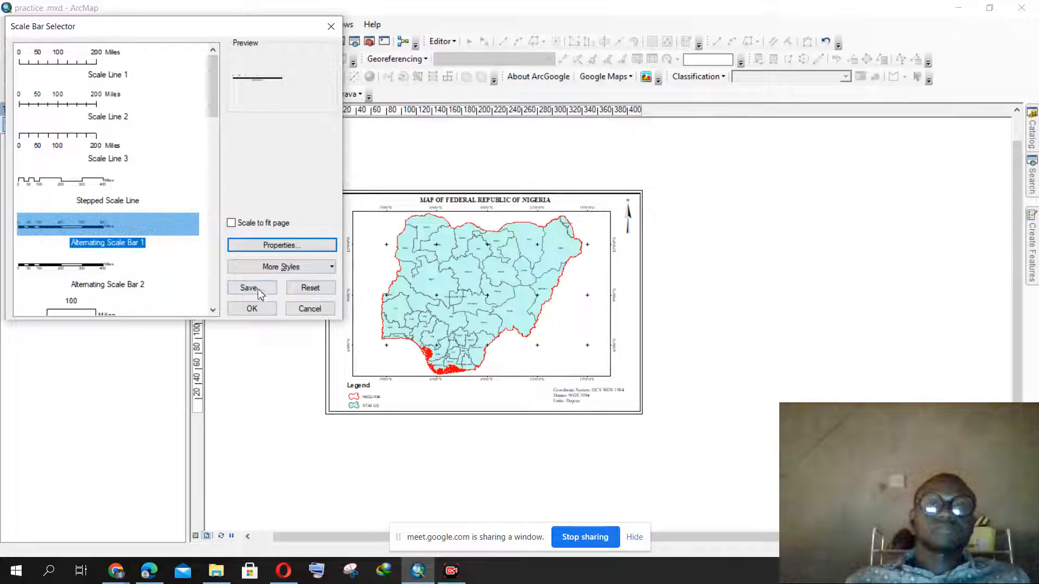
pyautogui.click(254, 308)
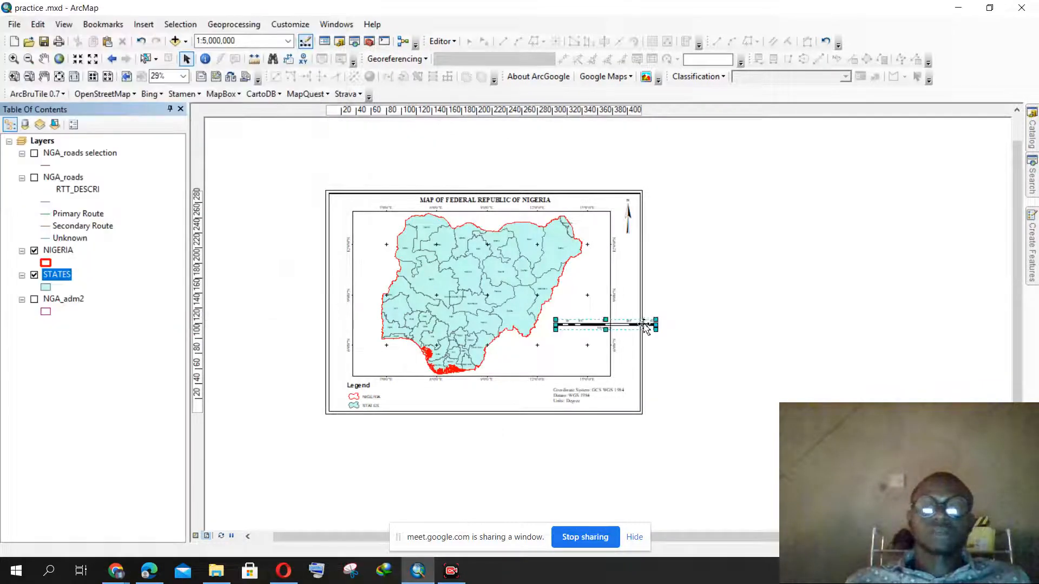
# Place the scale bar below the map frame between the legend and the coordinate system text, and shift that text slightly towards the page's right edge
pyautogui.moveTo(644, 327); pyautogui.dragTo(499, 412)
pyautogui.scroll(-4, 500, 411)
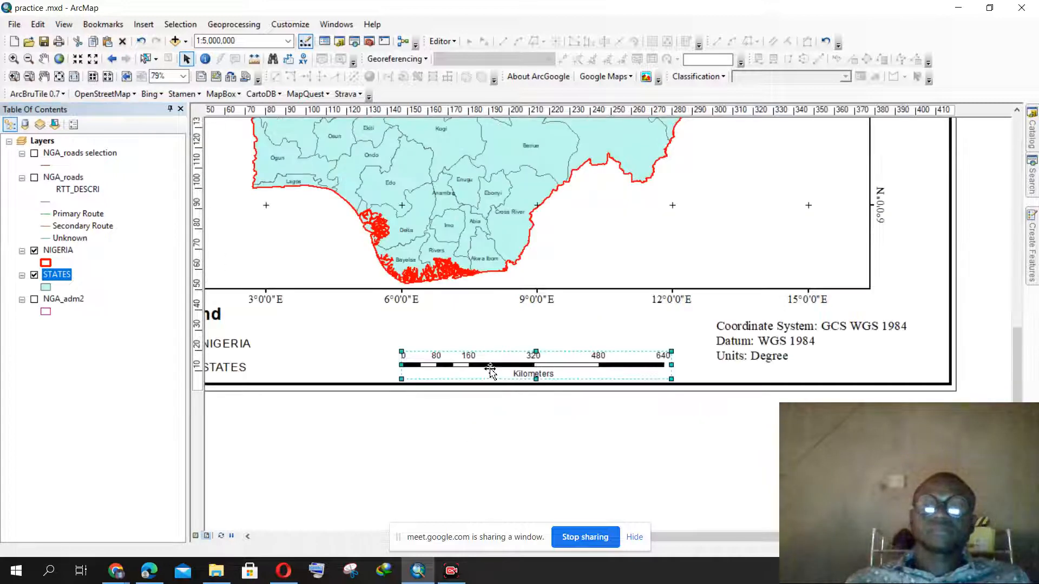
pyautogui.moveTo(501, 367); pyautogui.dragTo(475, 347)
pyautogui.moveTo(752, 334); pyautogui.dragTo(770, 328)
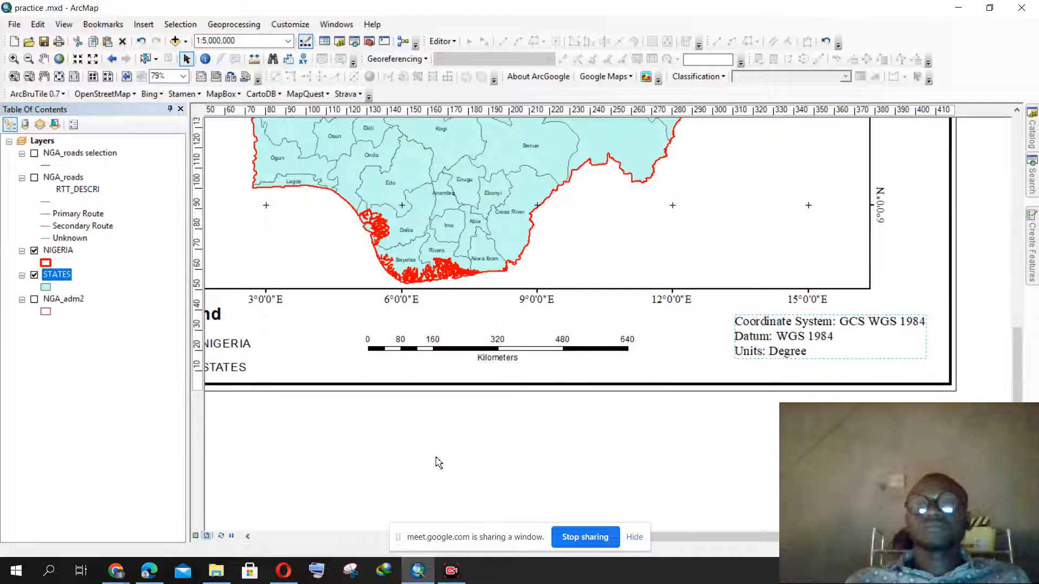
# Insert an Absolute Scale text and place it centred directly beneath the scale bar's Kilometers label
pyautogui.click(144, 24)
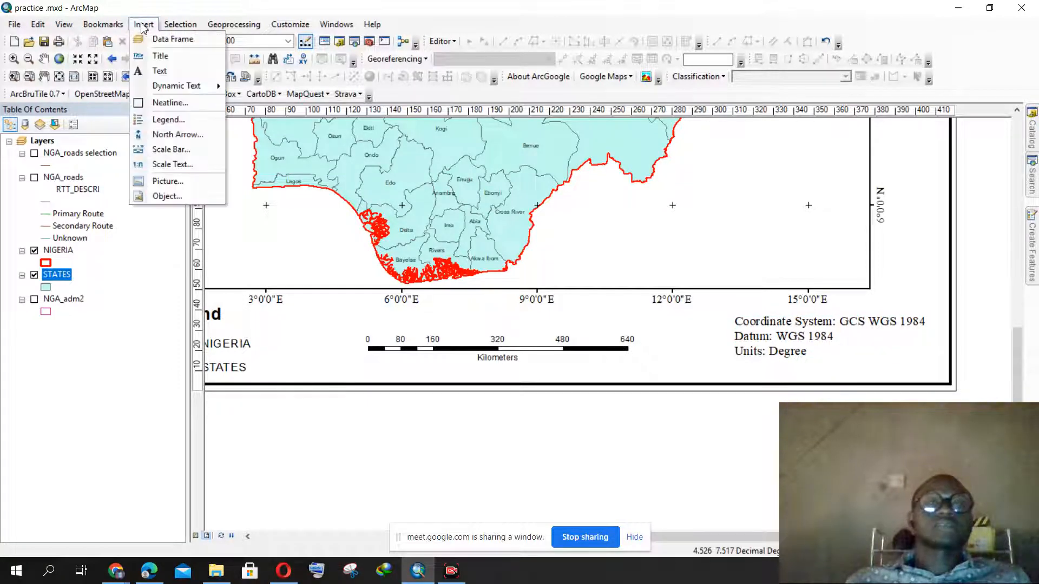
pyautogui.click(189, 165)
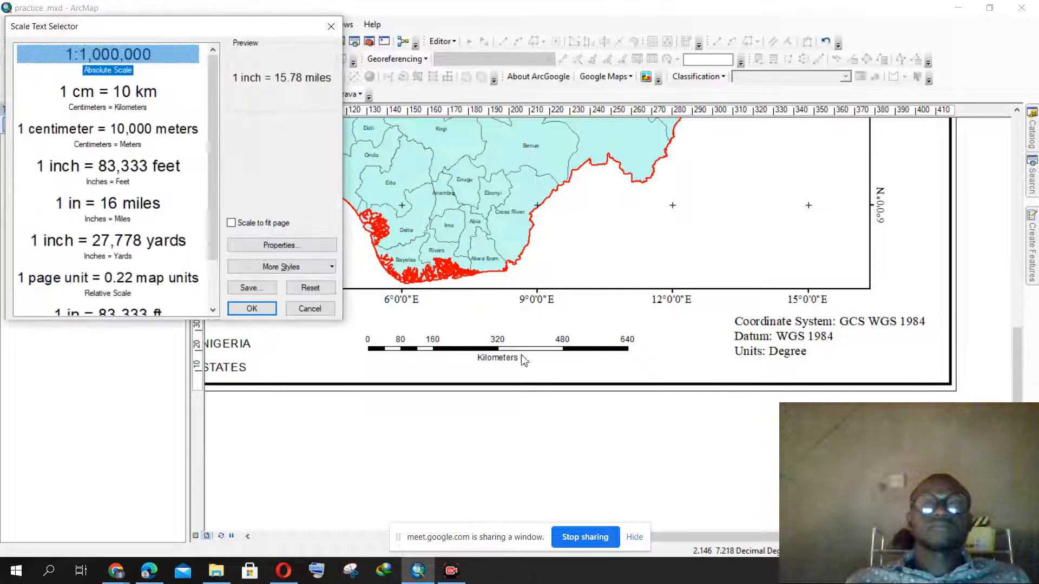
pyautogui.doubleClick(115, 61)
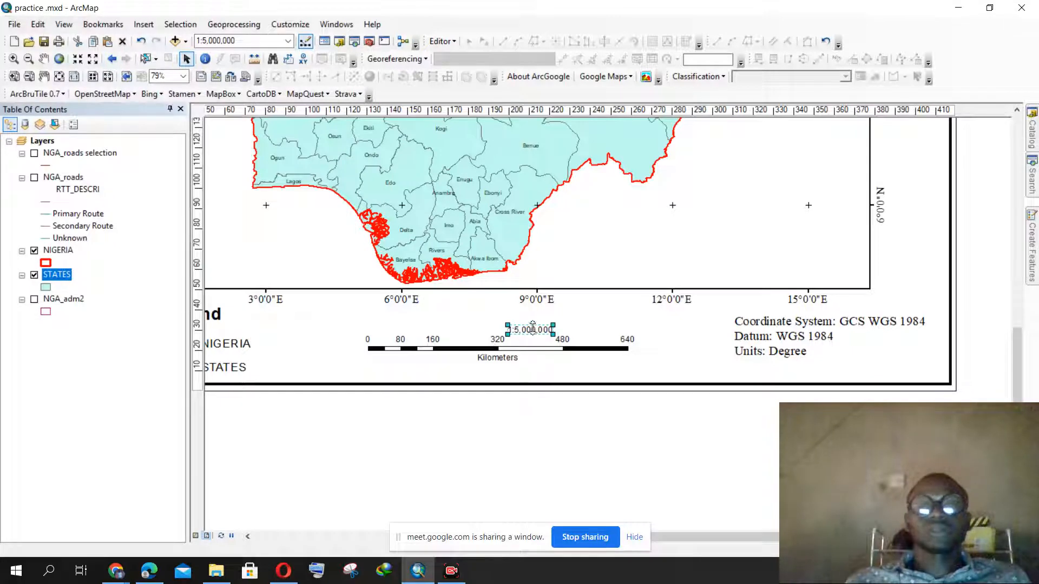
pyautogui.moveTo(524, 333); pyautogui.dragTo(492, 377)
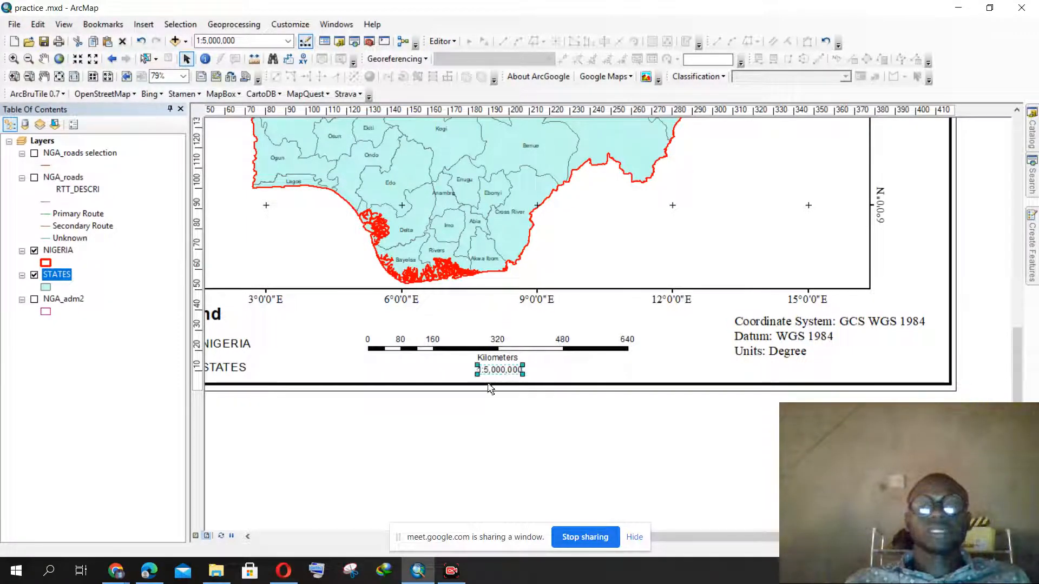
pyautogui.click(513, 453)
pyautogui.scroll(2, 430, 312)
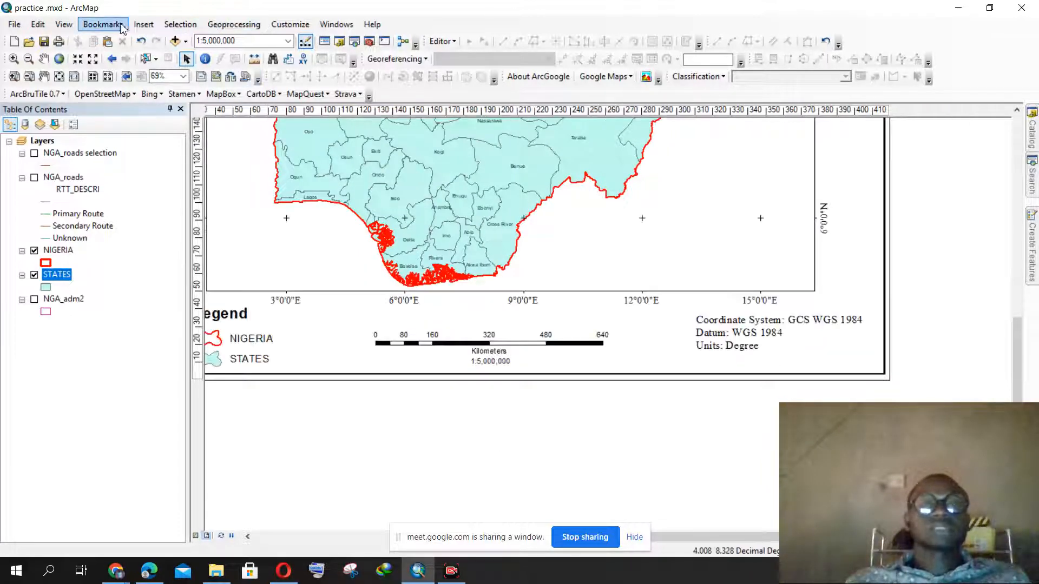
# Insert the current date as dynamic text and place it in the page's lower-right corner inside the border
pyautogui.click(144, 25)
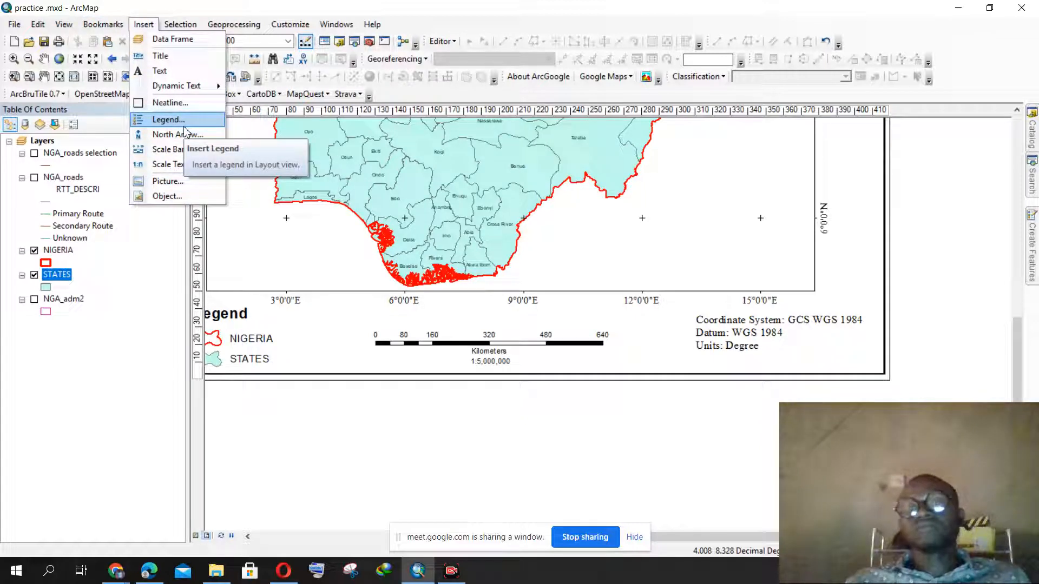
pyautogui.moveTo(200, 85)
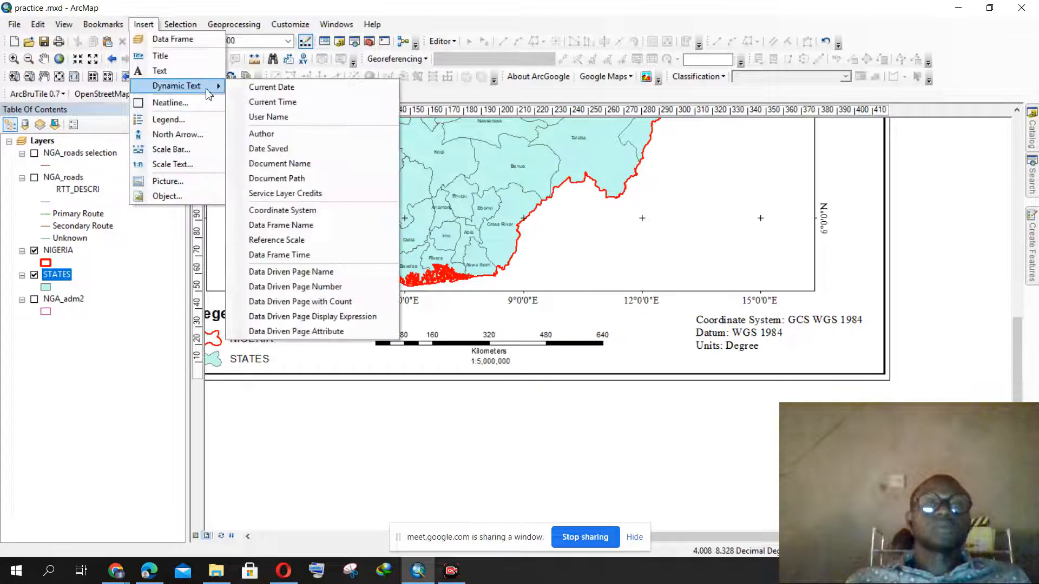
pyautogui.click(299, 91)
pyautogui.moveTo(639, 331); pyautogui.dragTo(857, 366)
pyautogui.click(611, 425)
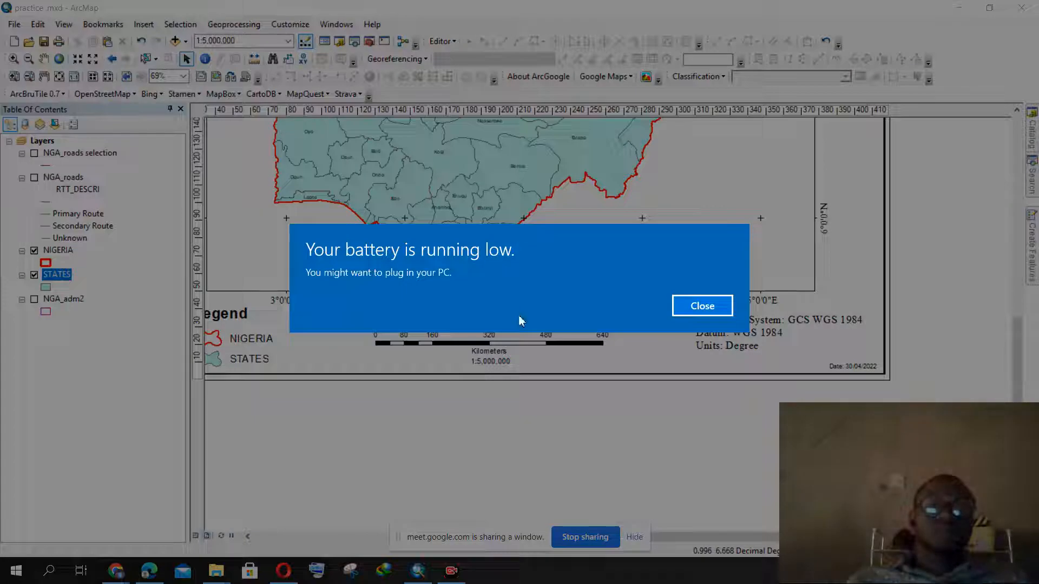
pyautogui.click(702, 307)
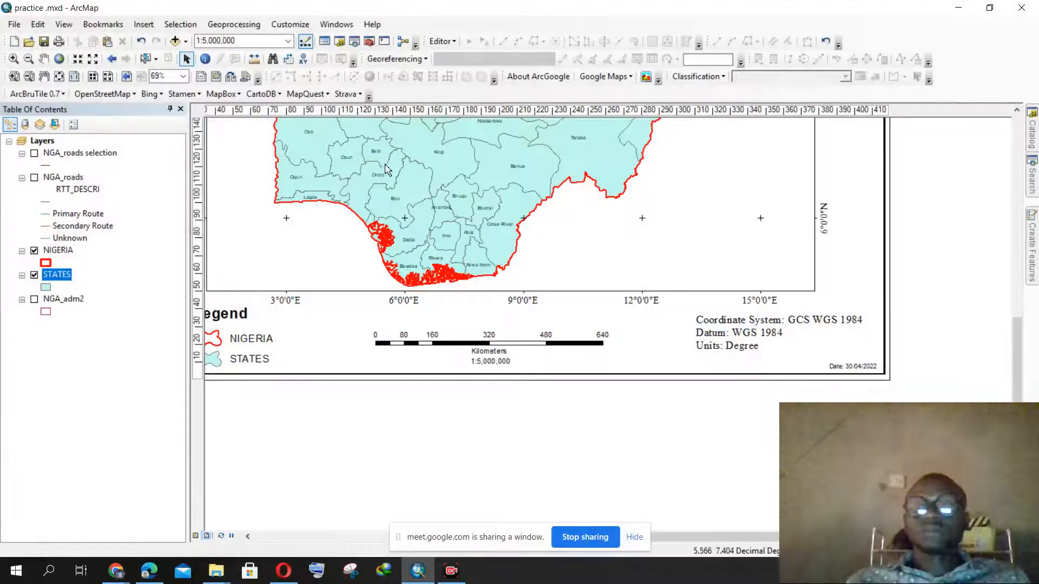
# Export the finished map layout to the Desktop as practice.pdf in PDF format at 1000 dpi
pyautogui.scroll(-2, 580, 411)
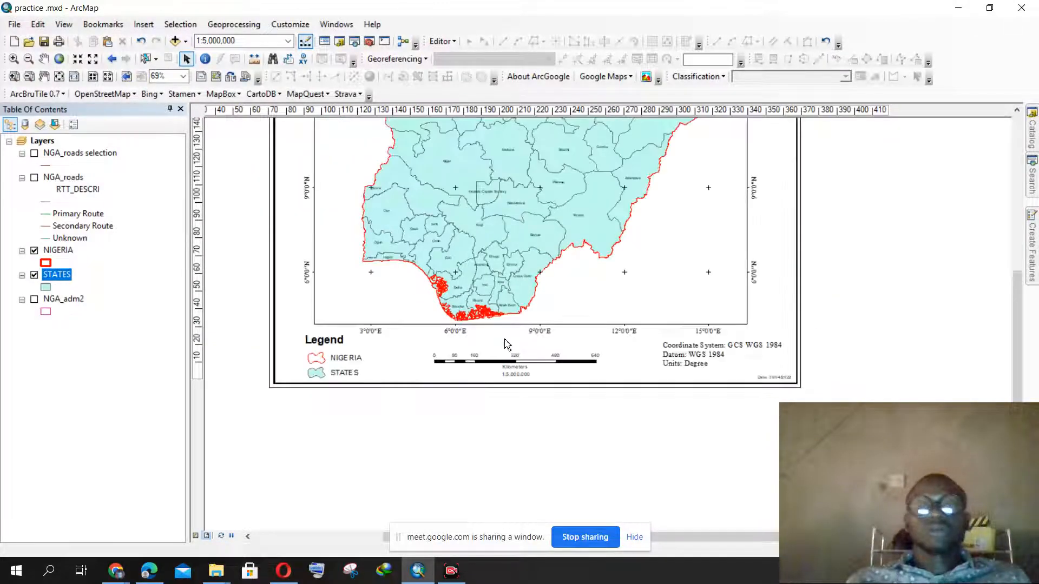
pyautogui.scroll(-1, 410, 383)
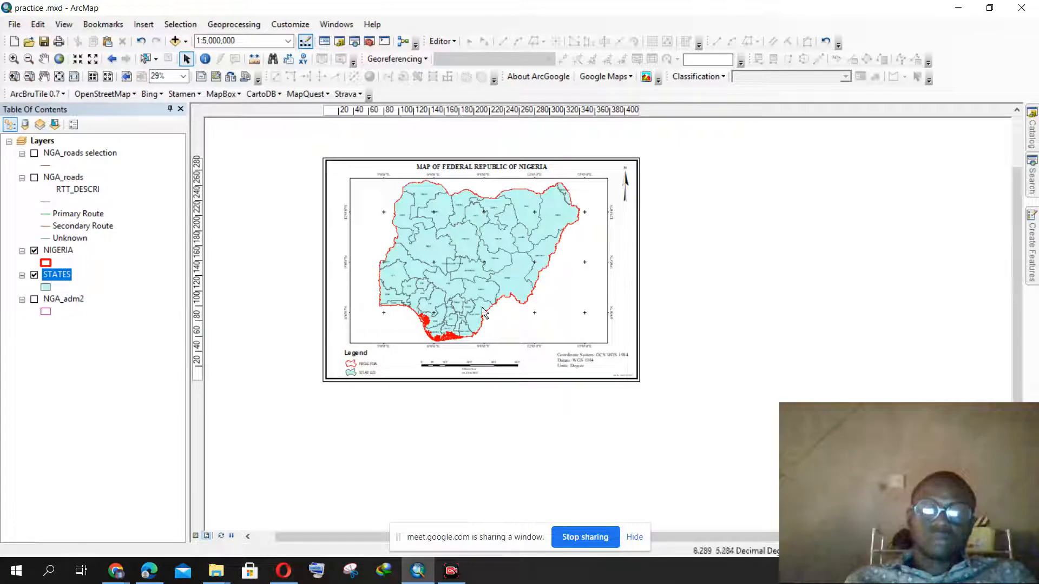
pyautogui.click(14, 24)
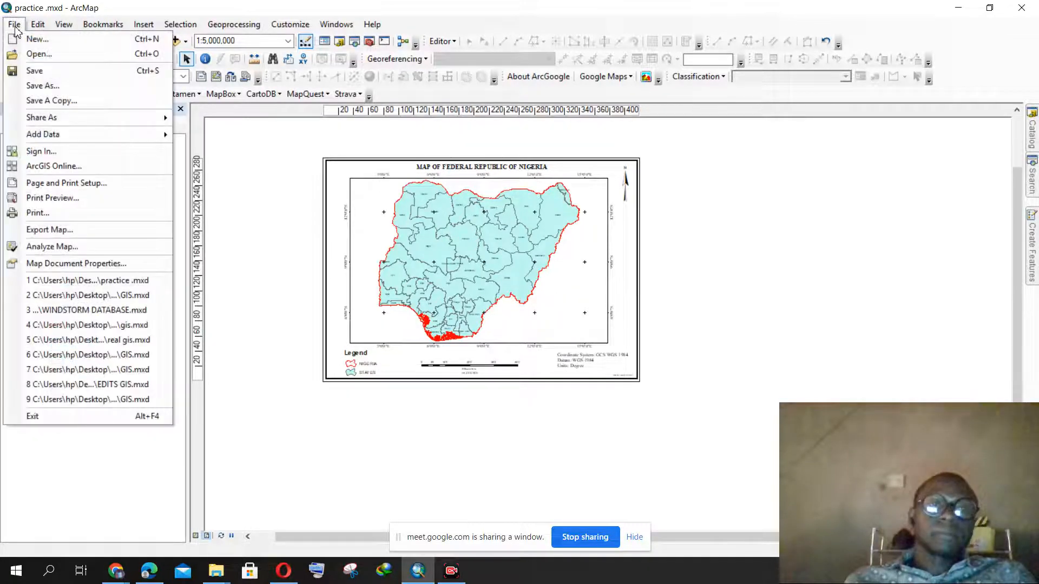
pyautogui.click(101, 235)
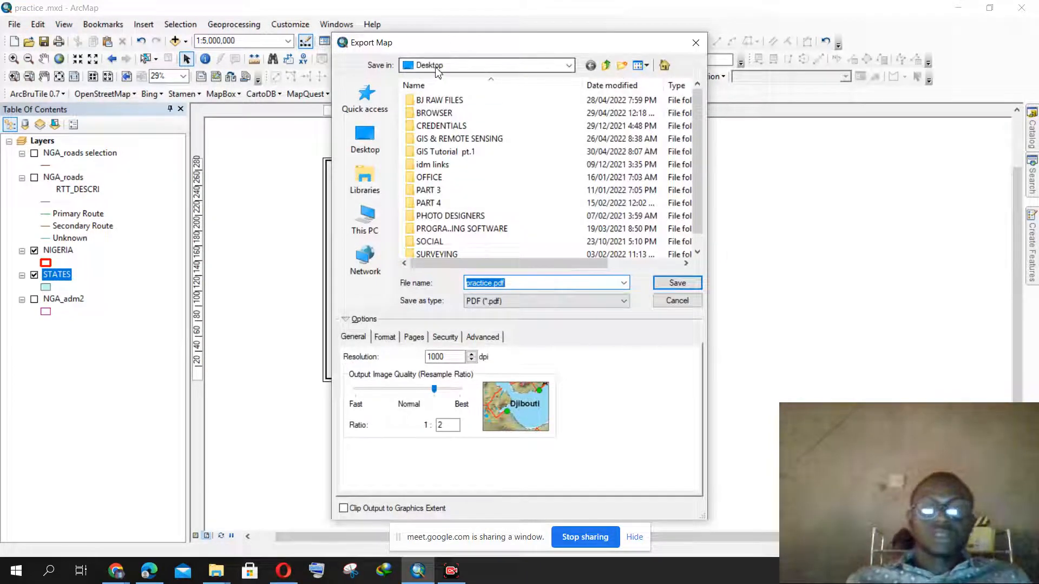
pyautogui.click(509, 303)
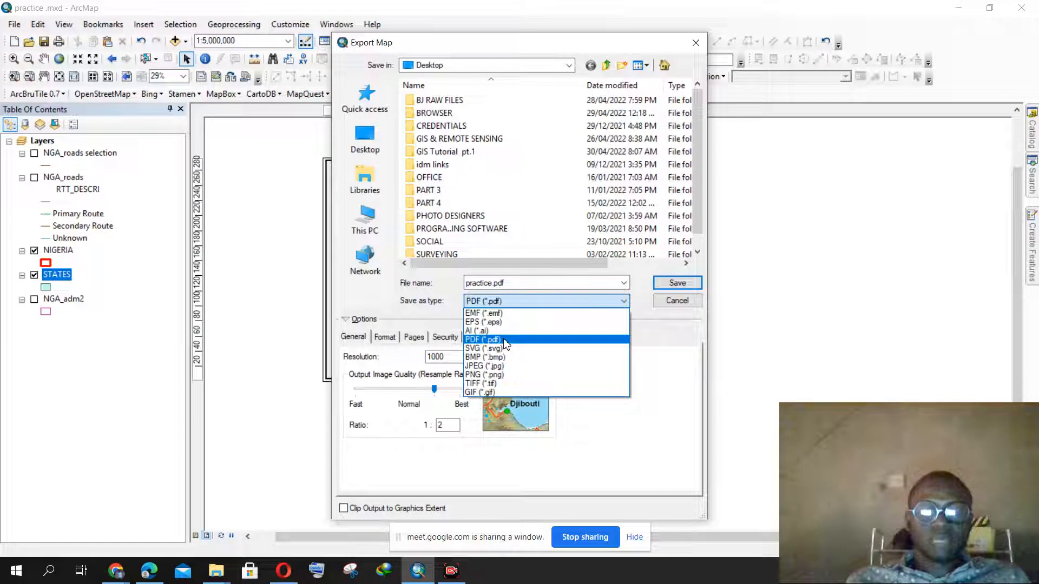
pyautogui.click(505, 340)
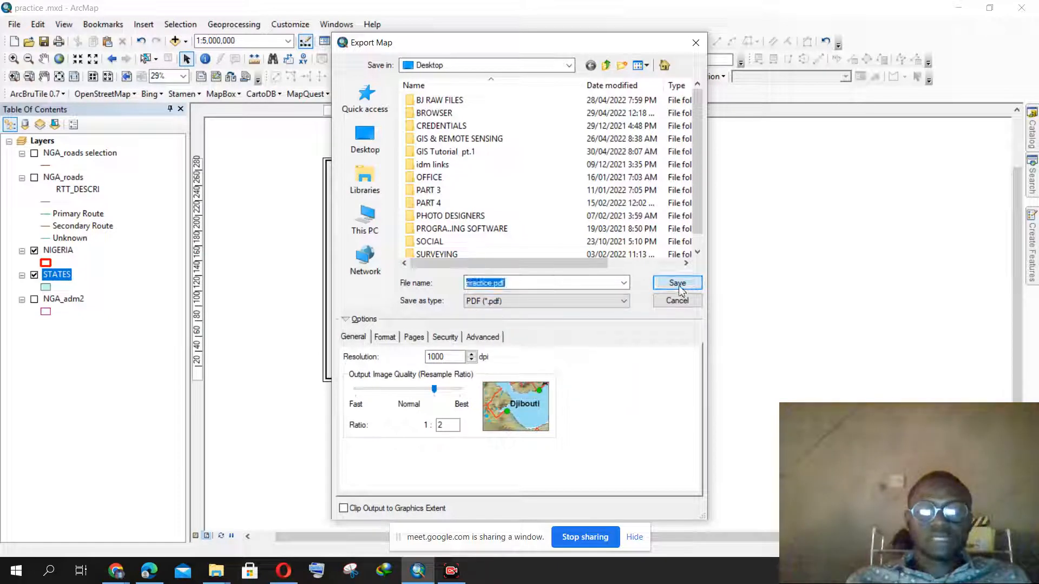
pyautogui.click(678, 285)
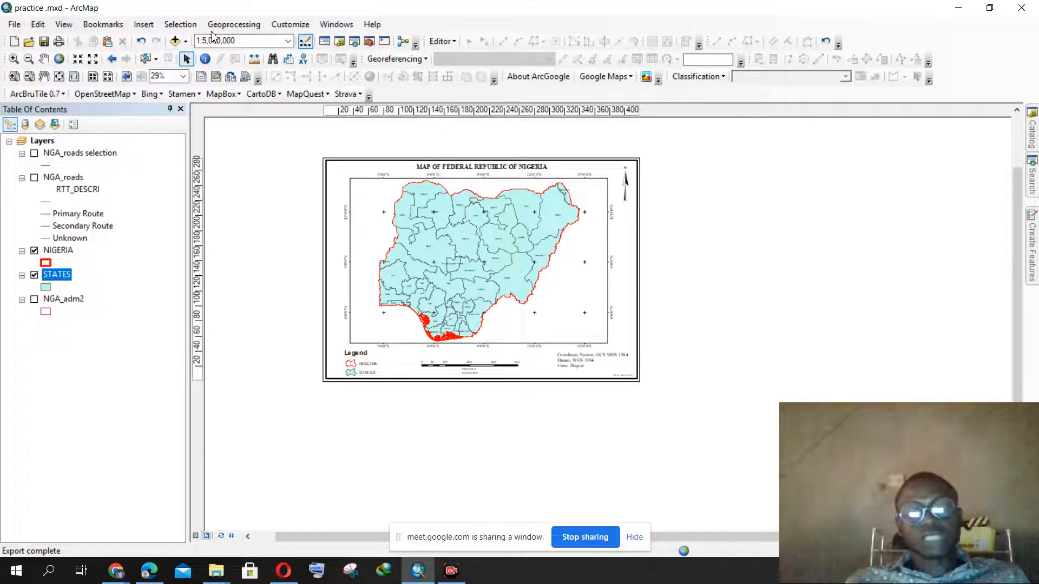
pyautogui.click(152, 31)
pyautogui.moveTo(194, 86)
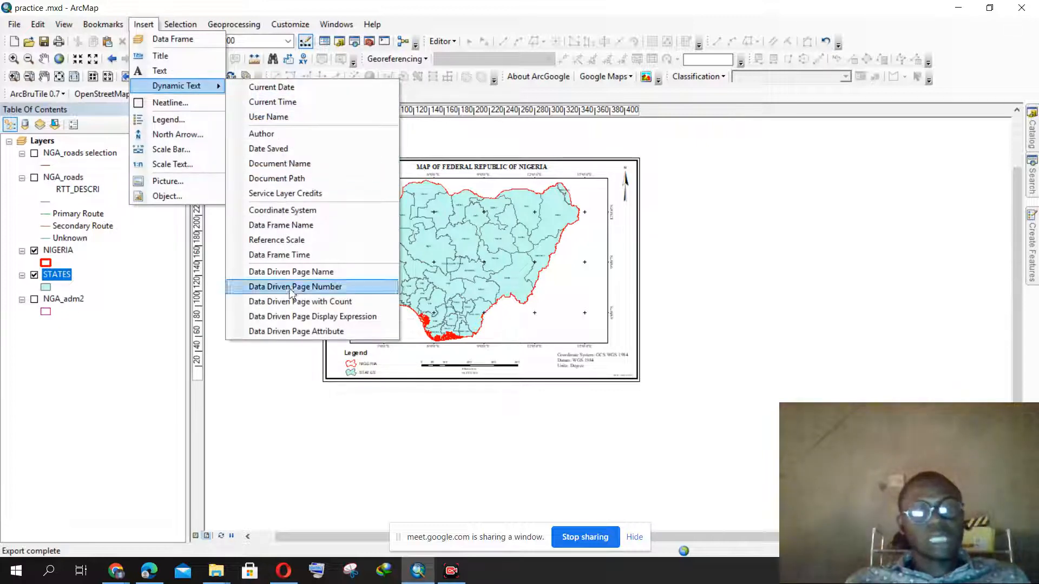
pyautogui.click(328, 435)
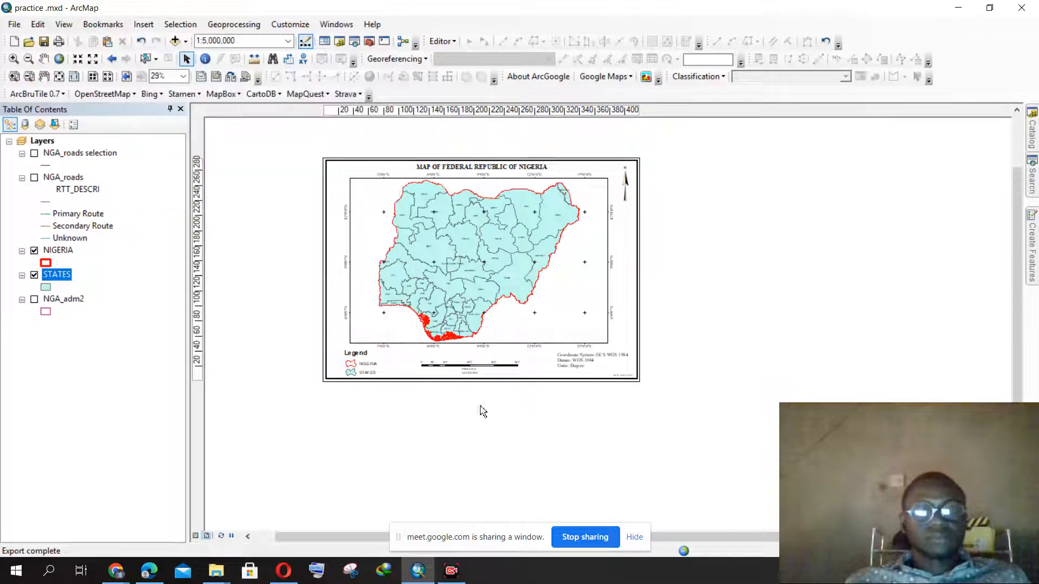